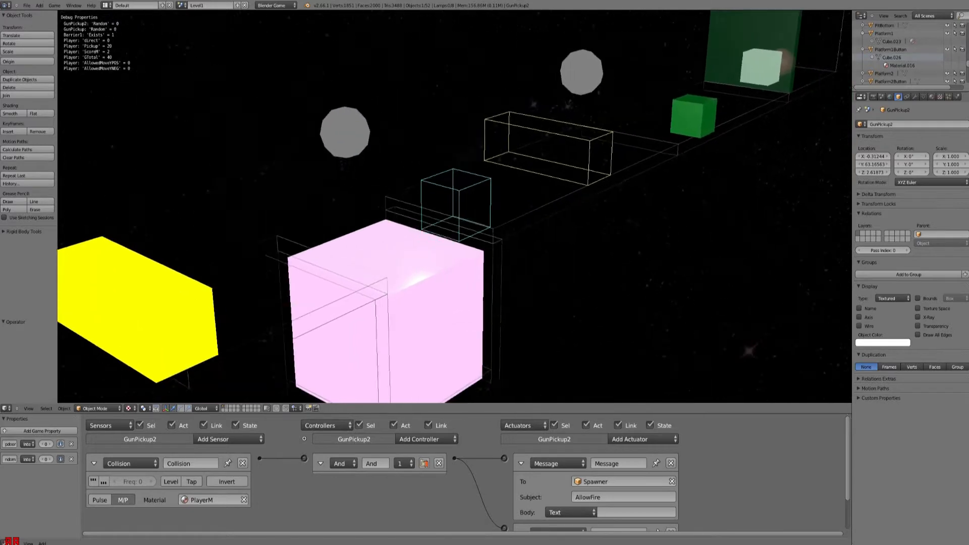
Playtest the level by jumping the player cube over the pink pit, then exploring the end area and the dark blue side platforms
key(d)
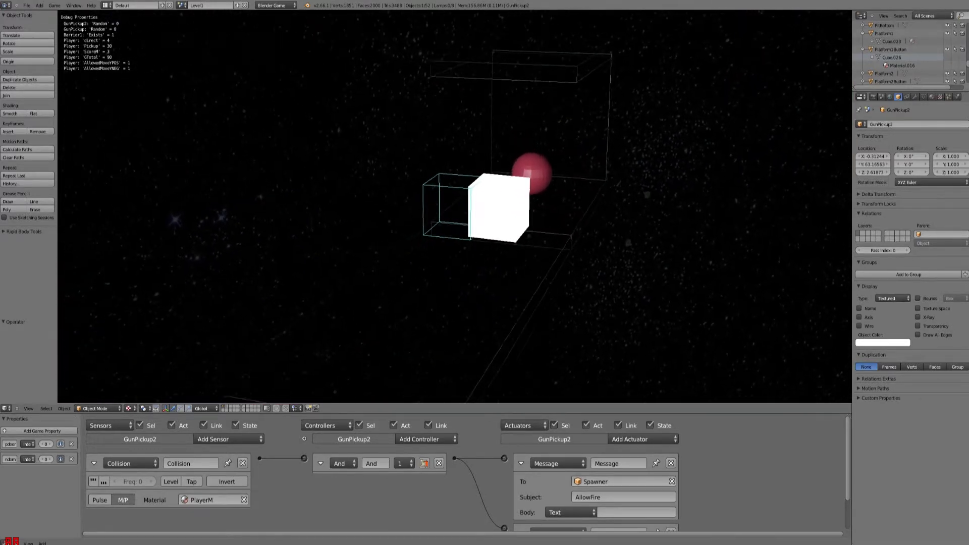
key(a)
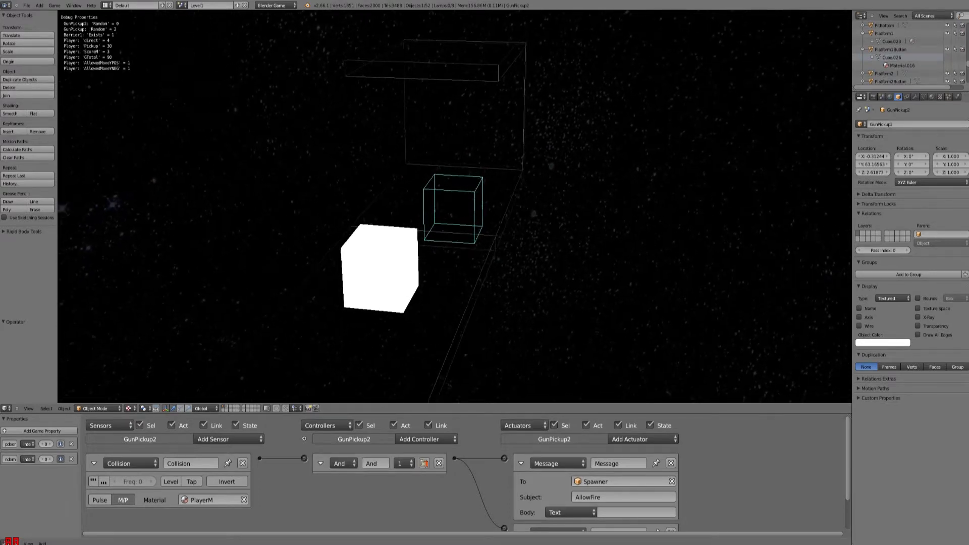
key(a)
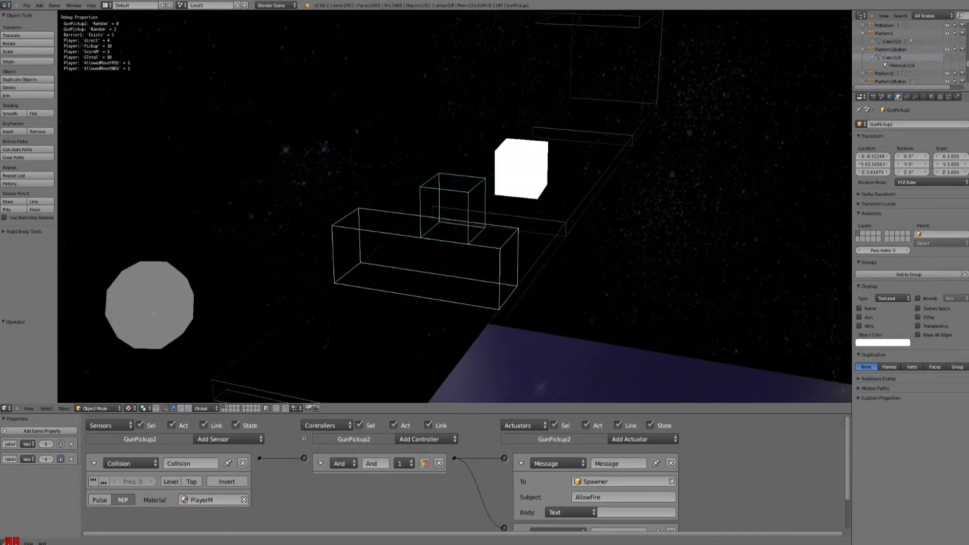
key(d)
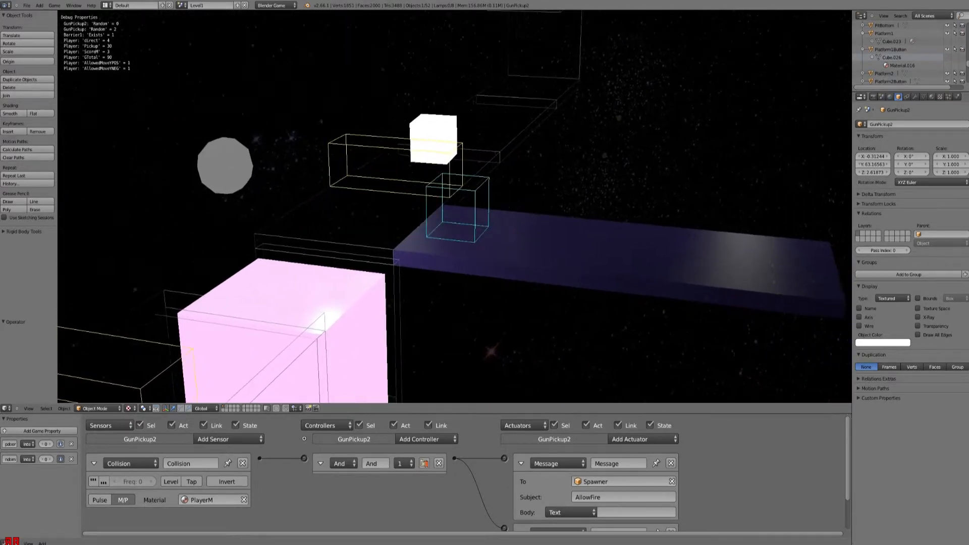
key(d)
key(space)
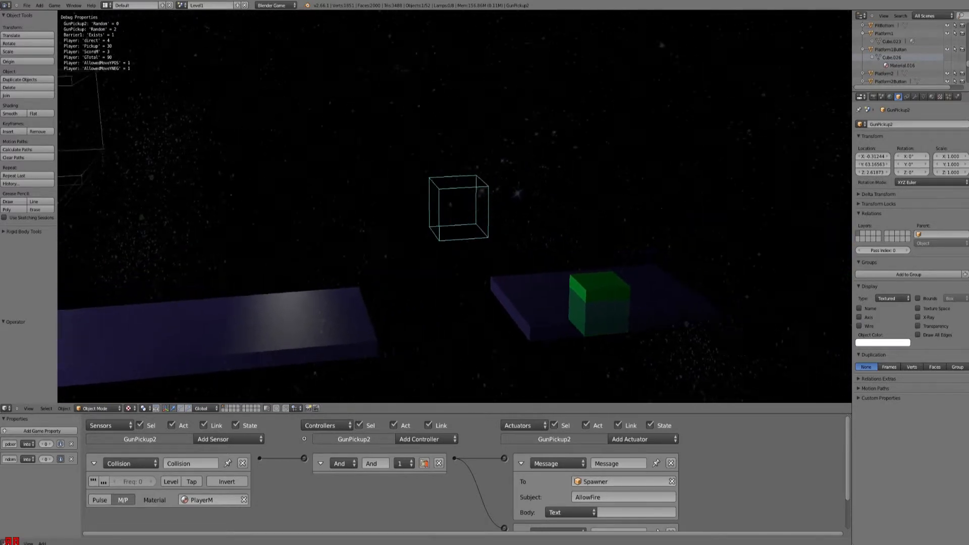
key(a)
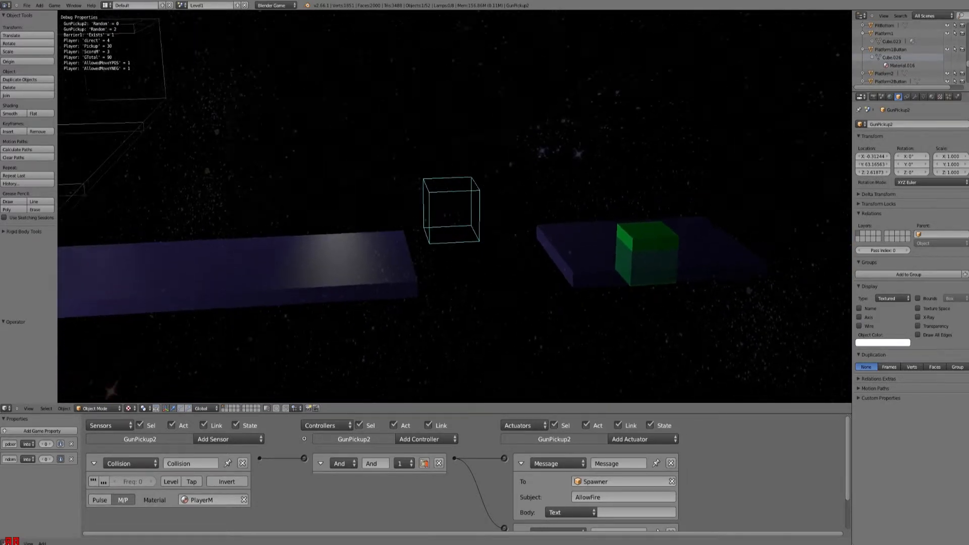
key(a)
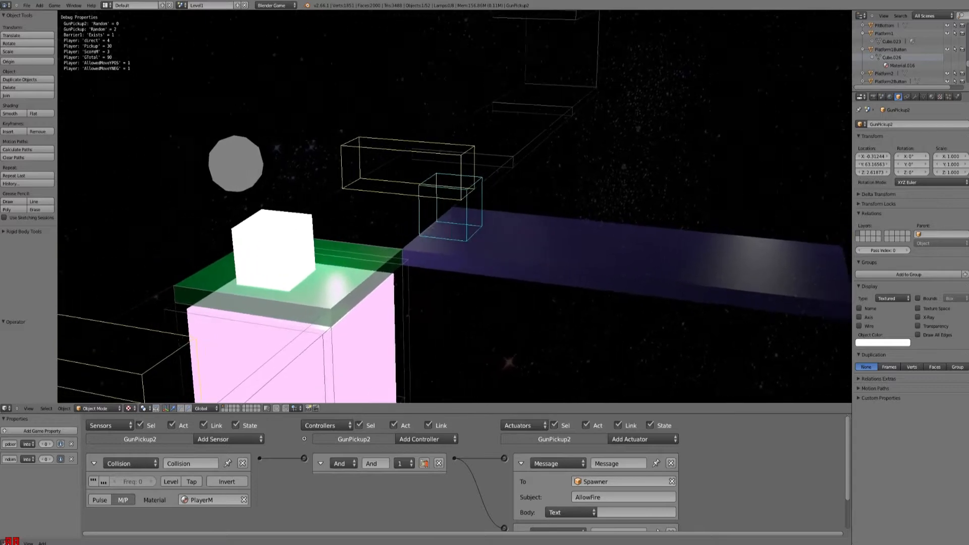
key(a)
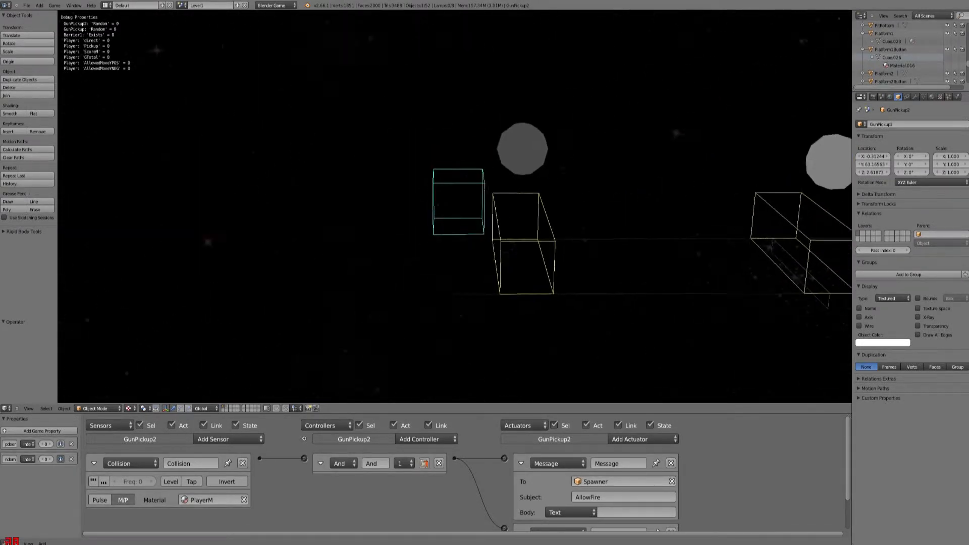
Play through the main path again, jumping the barriers and the pit to approach the white cube, then heading back
key(space)
key(space)
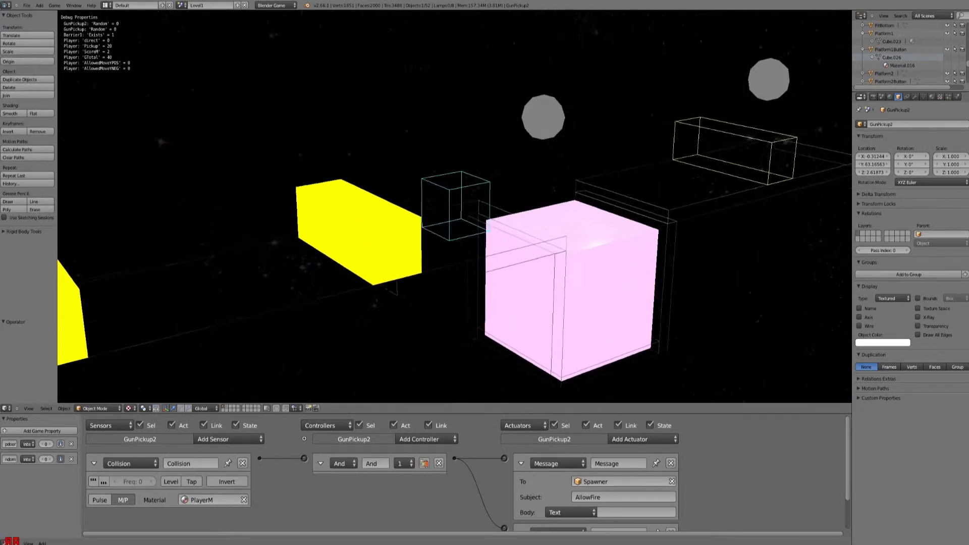
key(space)
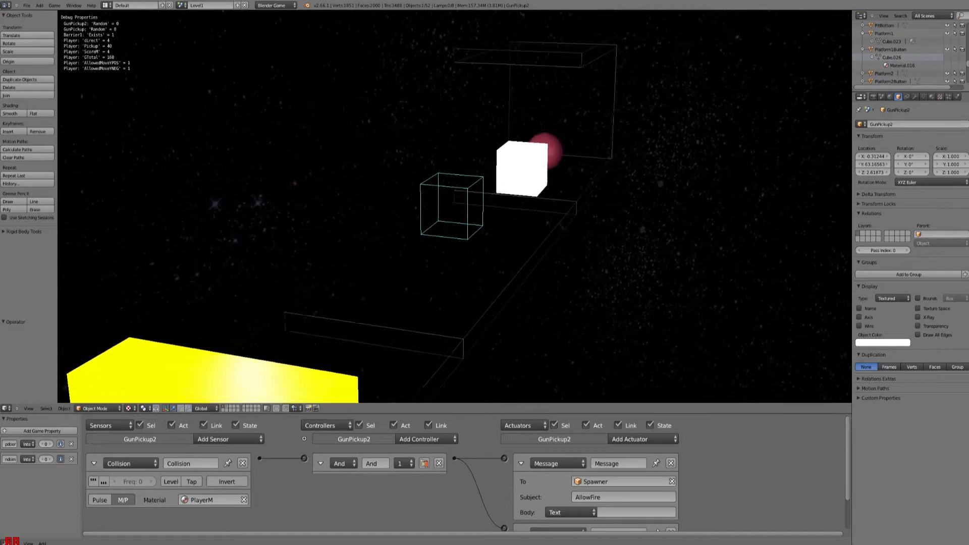
key(Right)
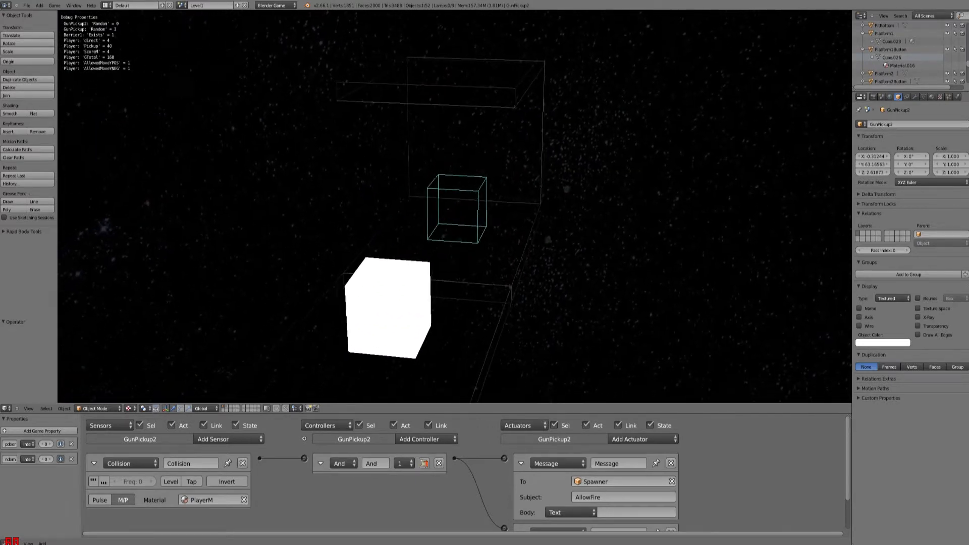
key(Down)
key(Left)
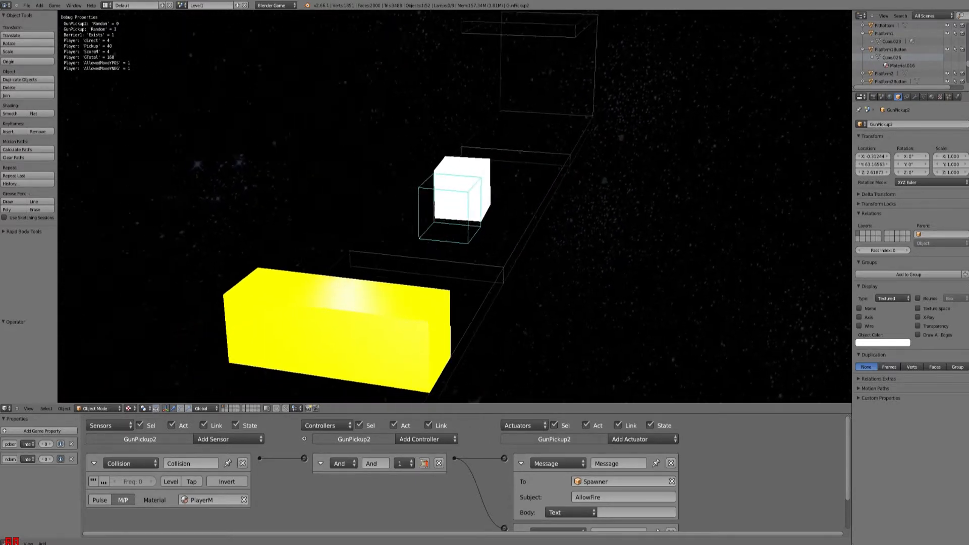
key(space)
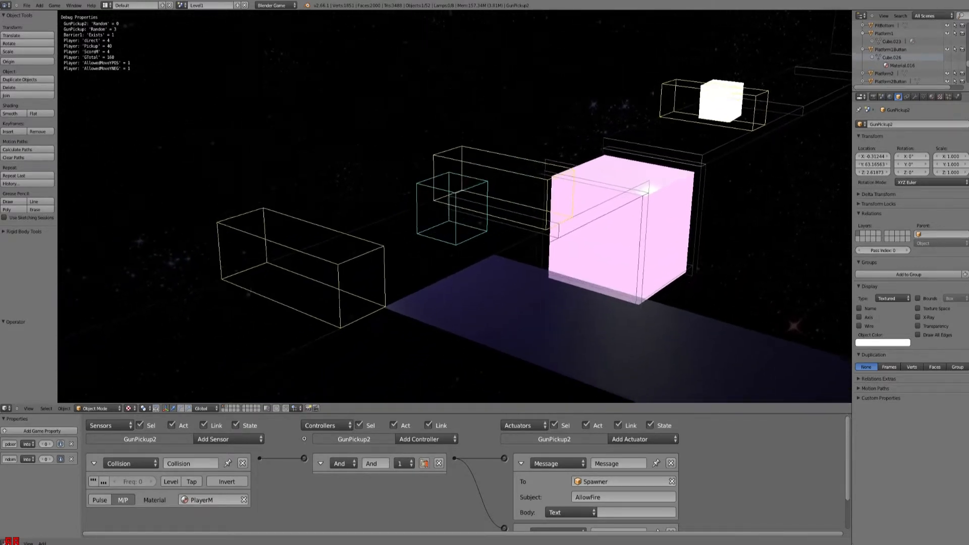
Steer the player cube along the blue side platform toward the green block and back beside the pink pit
key(Right)
key(Right)
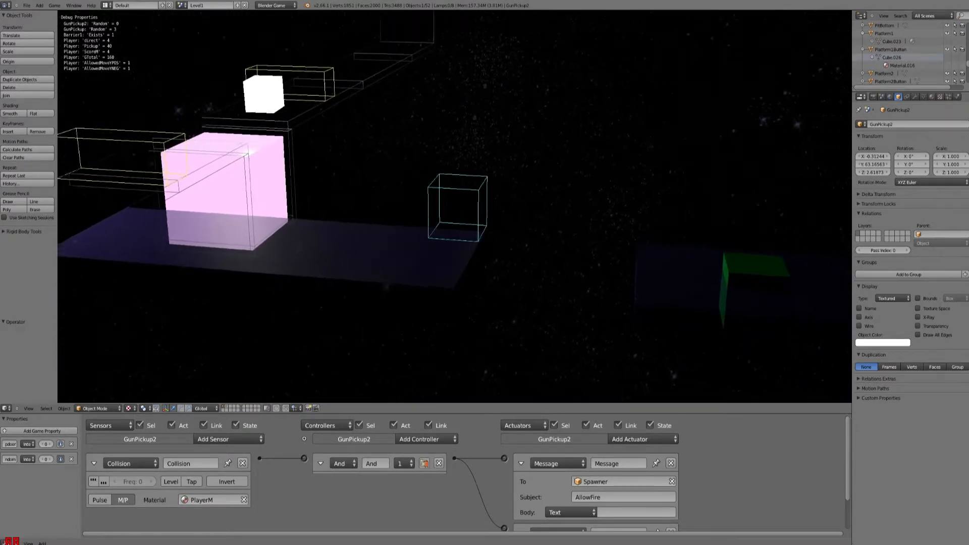
key(Right)
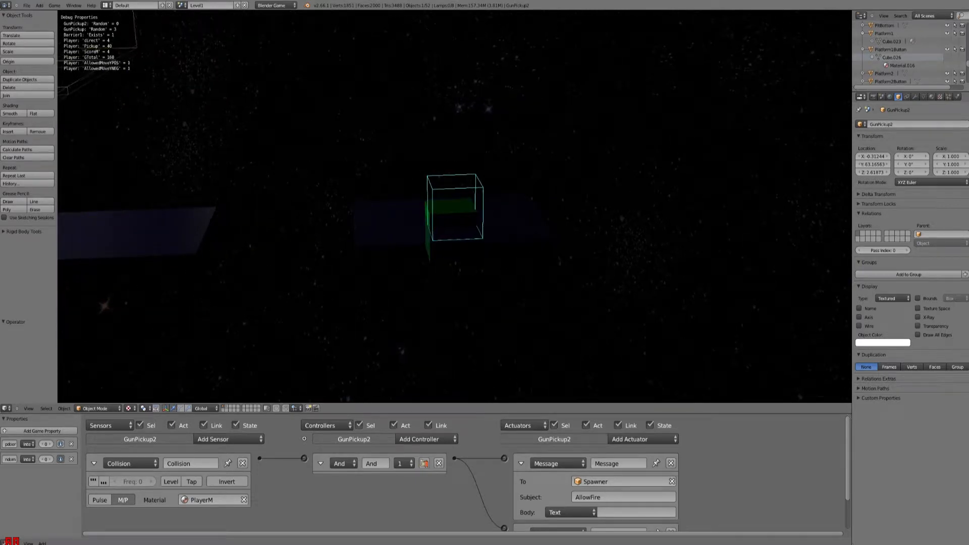
key(Left)
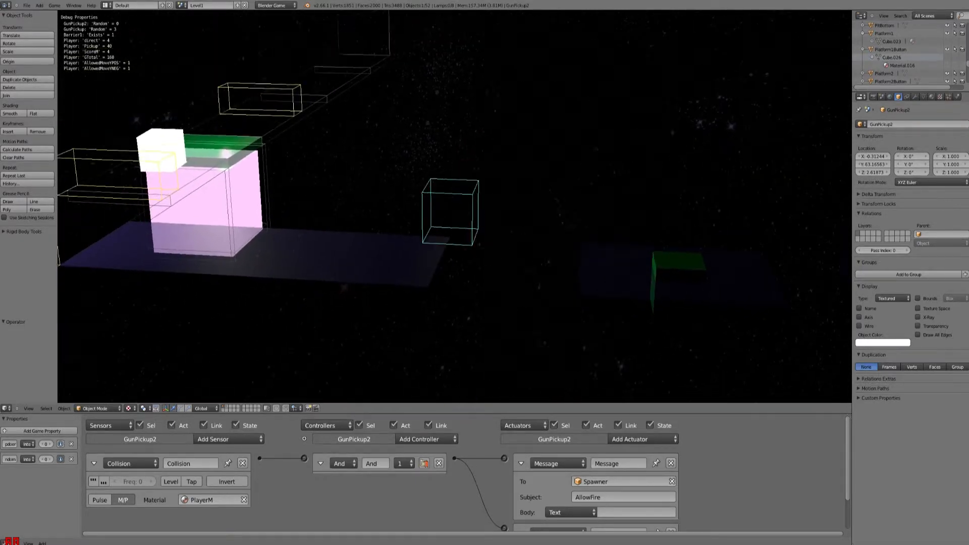
key(Left)
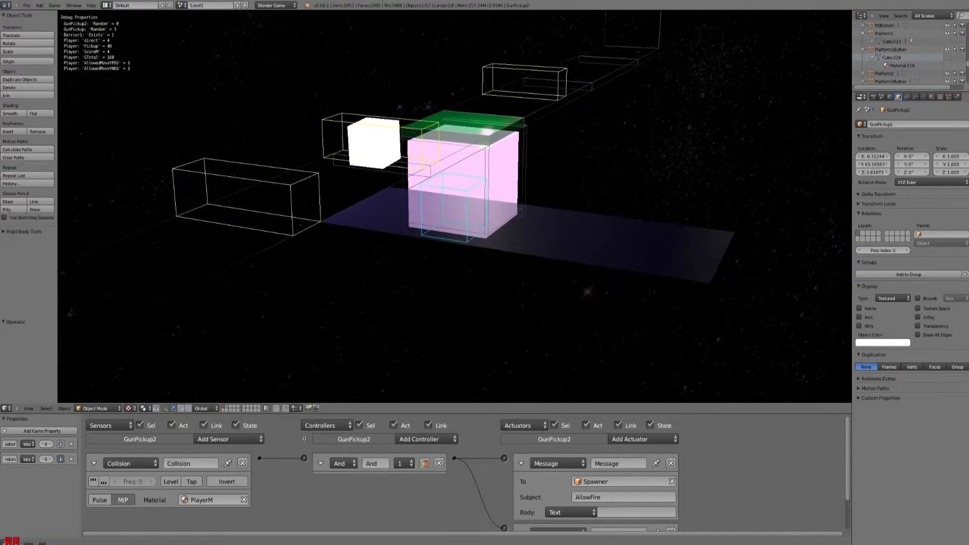
key(Up)
key(Down)
key(Left)
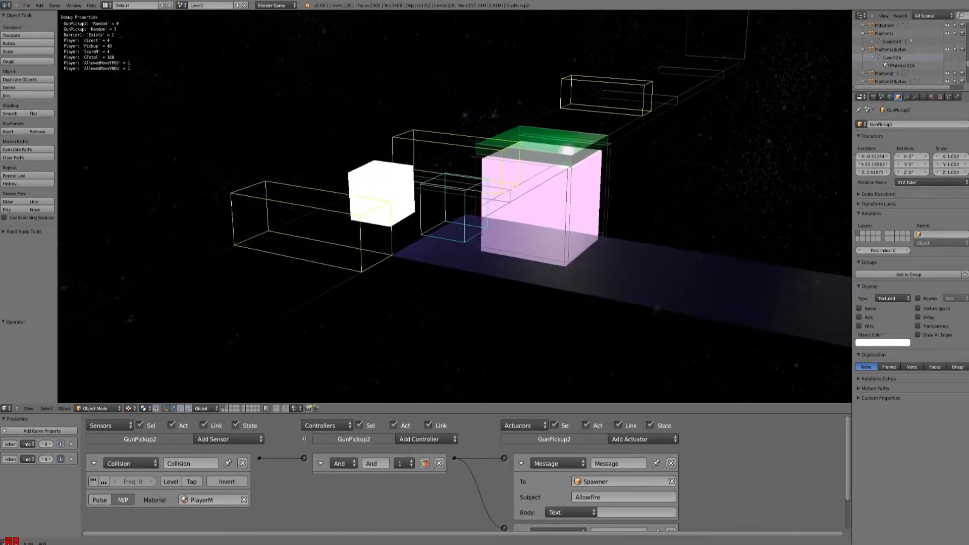
key(Up)
key(Left)
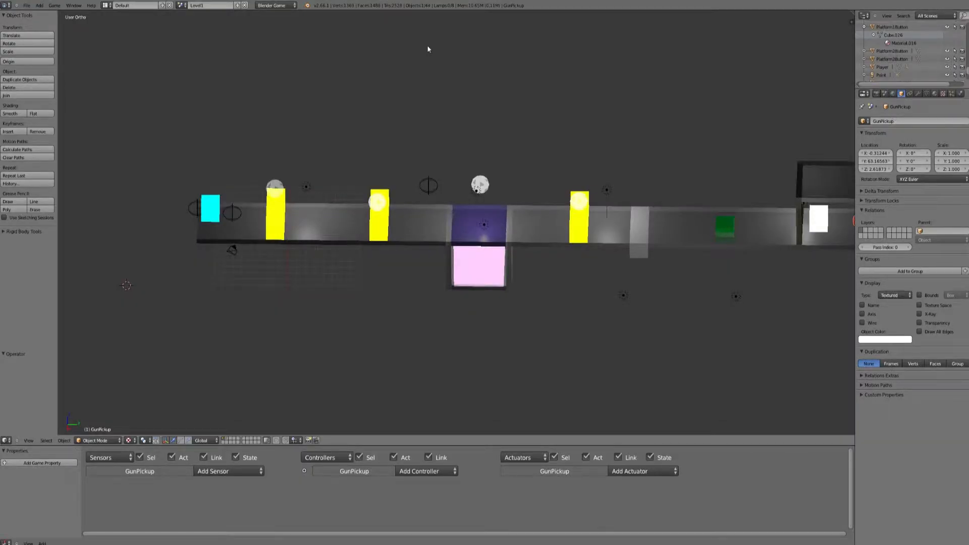
Duplicate the floor section under the green block and move the copy about 6 units along X
mouse_move(556, 283)
middle_down()
mouse_move(572, 288)
mouse_move(443, 289)
mouse_move(586, 288)
mouse_move(572, 278)
middle_up()
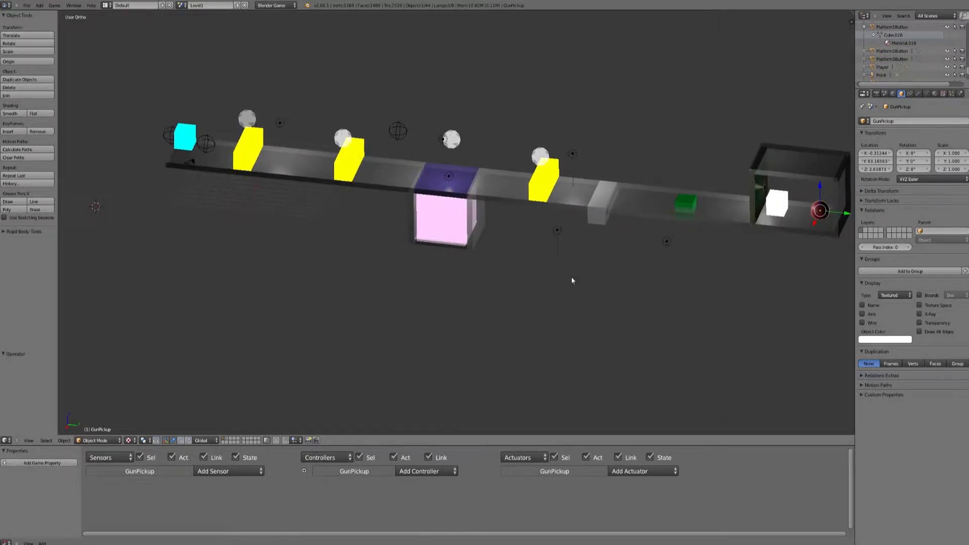
right_click(626, 217)
click(28, 80)
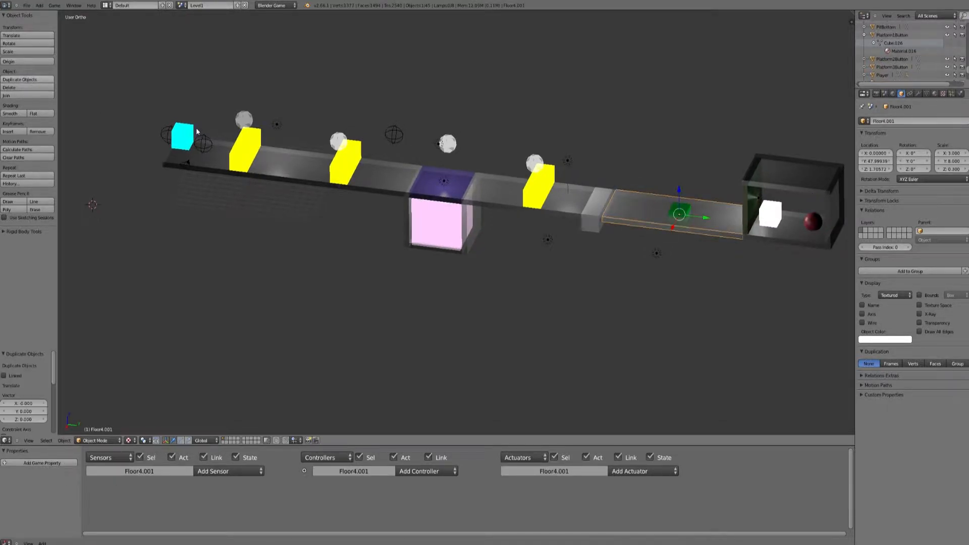
drag(672, 227, 658, 255)
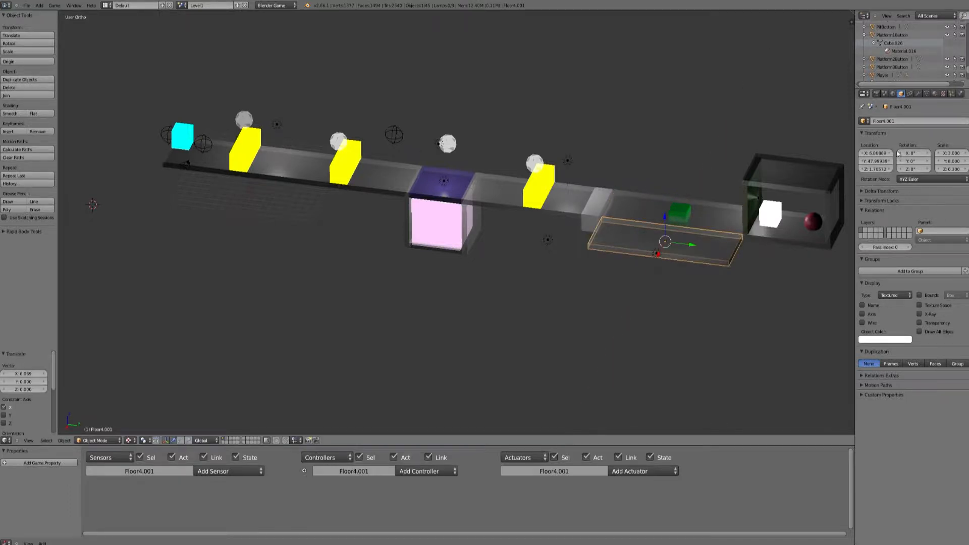
Rotate the copied floor 90° on Z and move it along X to about 11.2 so it branches off the main path
click(907, 171)
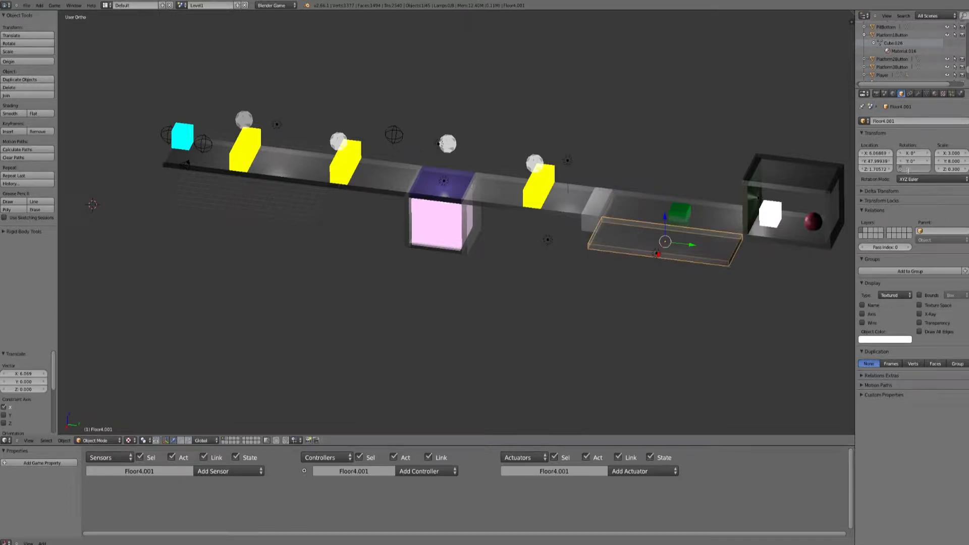
key(Return)
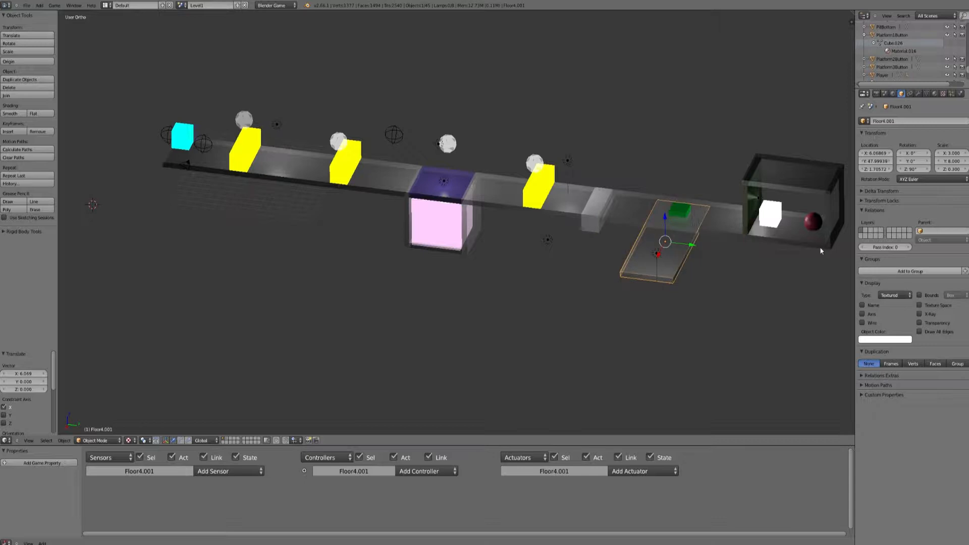
key(g)
key(x)
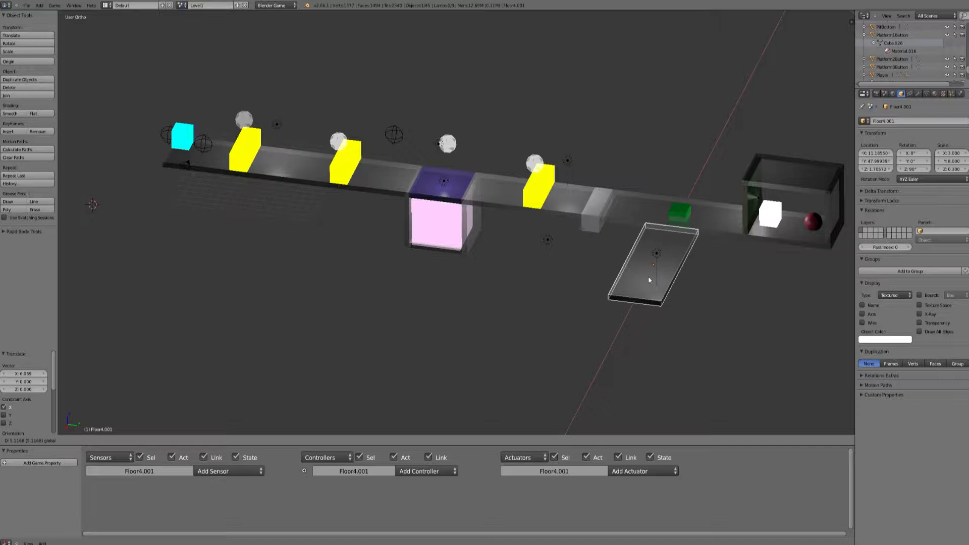
click(649, 276)
Duplicate the branching floor and move the copy about 21.8 units further along X
click(36, 79)
right_click(230, 119)
drag(647, 277, 614, 388)
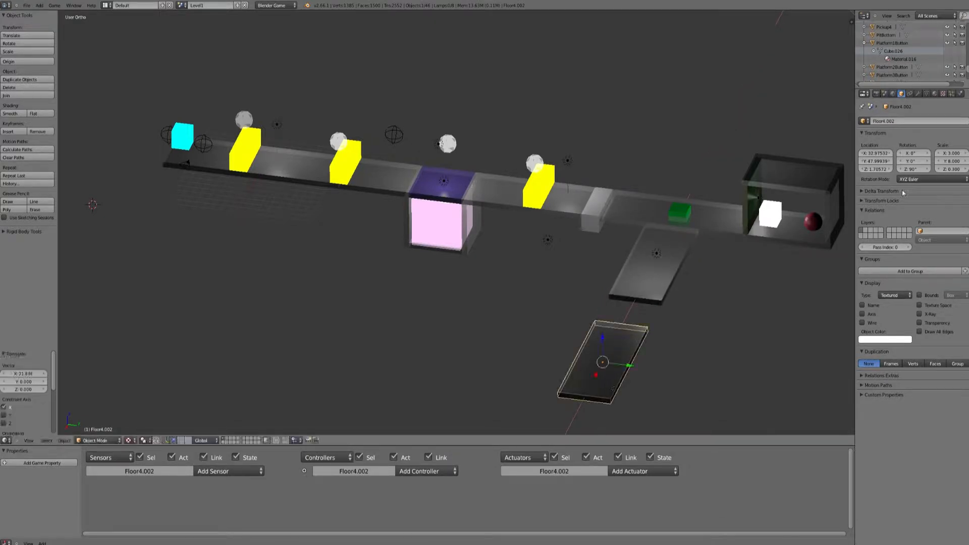
Set the second copy's Y scale to 4 and move it along X to about 29.2, leaving a gap between the floors
click(954, 161)
text(4)
key(Return)
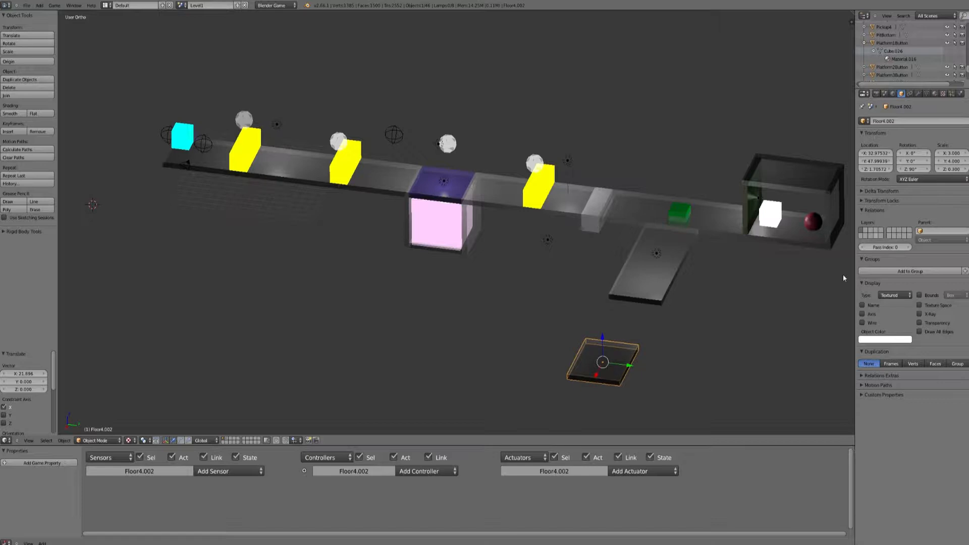
key(g)
key(x)
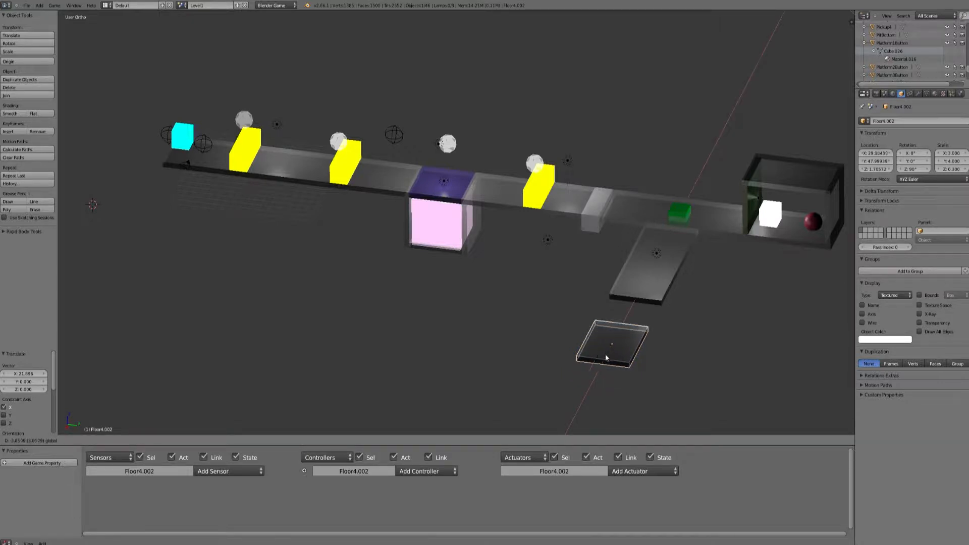
click(606, 360)
Save the file and switch the 3D viewport to the camera view
click(26, 5)
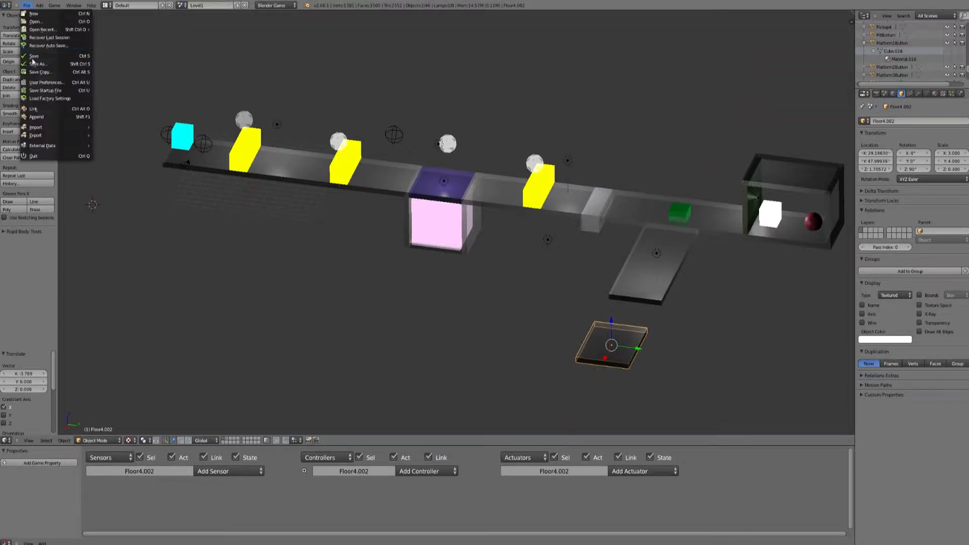
click(29, 440)
click(36, 414)
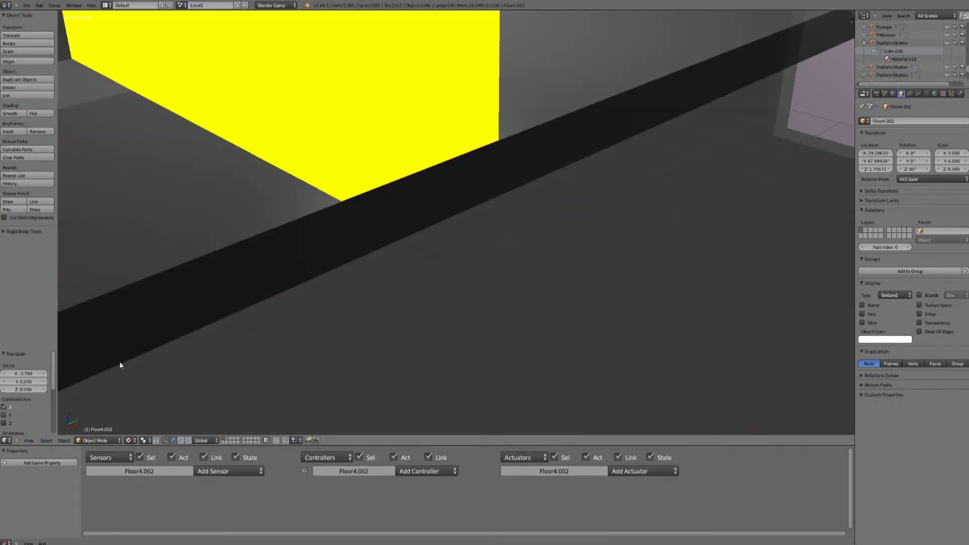
Start the game engine and steer the player along the main path to the new branching floor
click(54, 5)
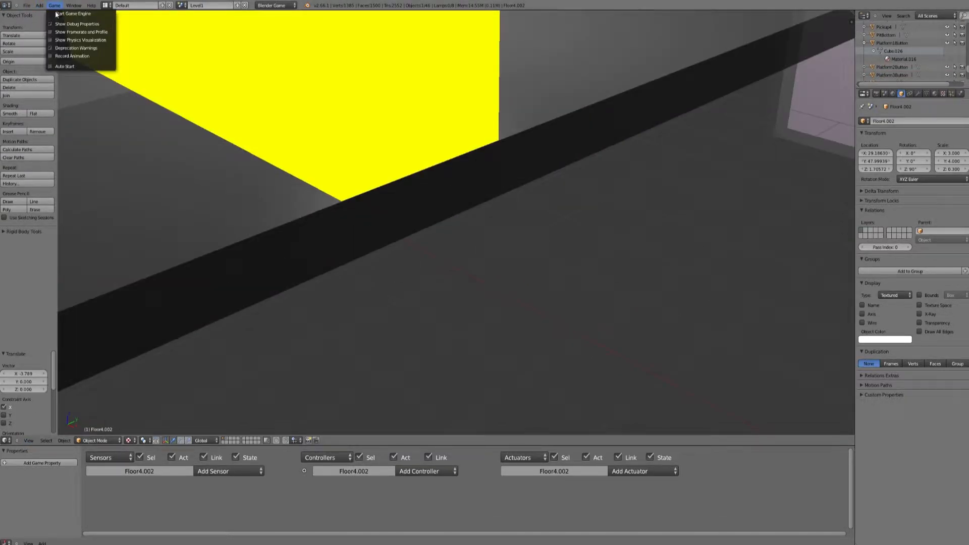
click(71, 14)
key(Right)
key(space)
key(Right)
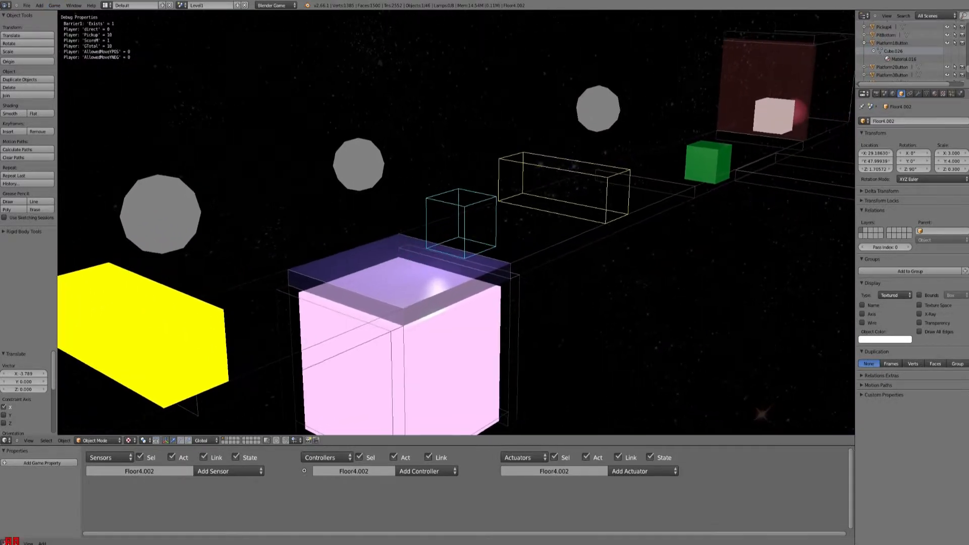
key(space)
key(Up)
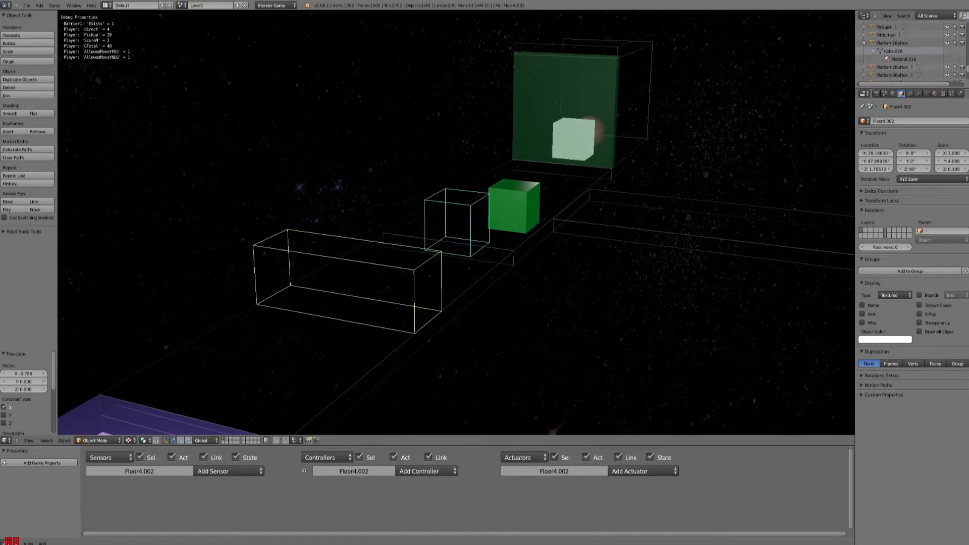
key(space)
key(Right)
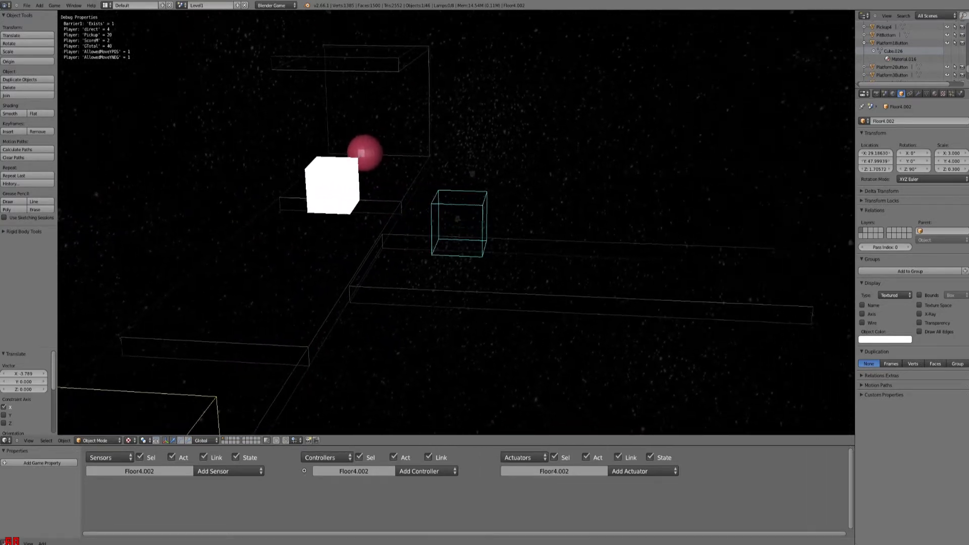
Jump the player across the gap to the second branching floor and back, and quit the game
key(space)
key(Right)
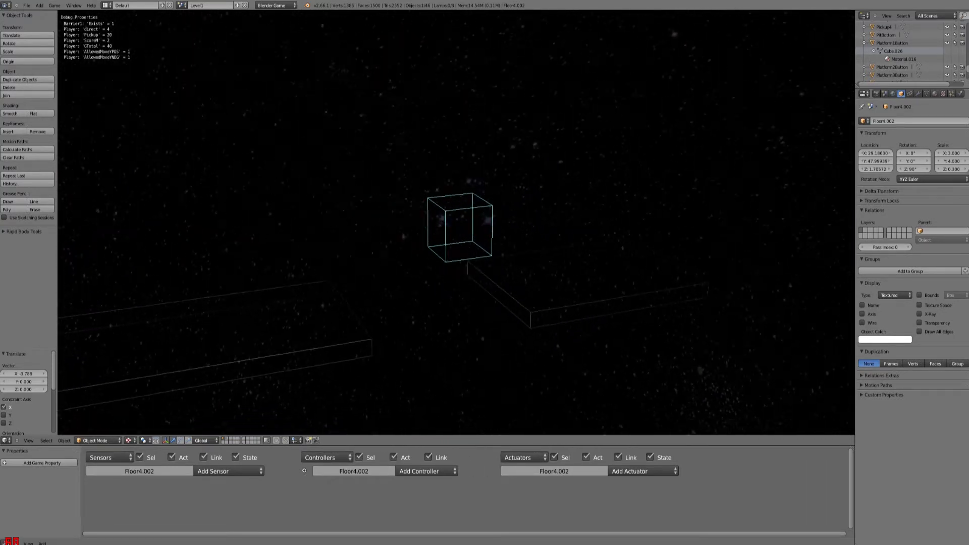
key(Left)
key(space)
key(Left)
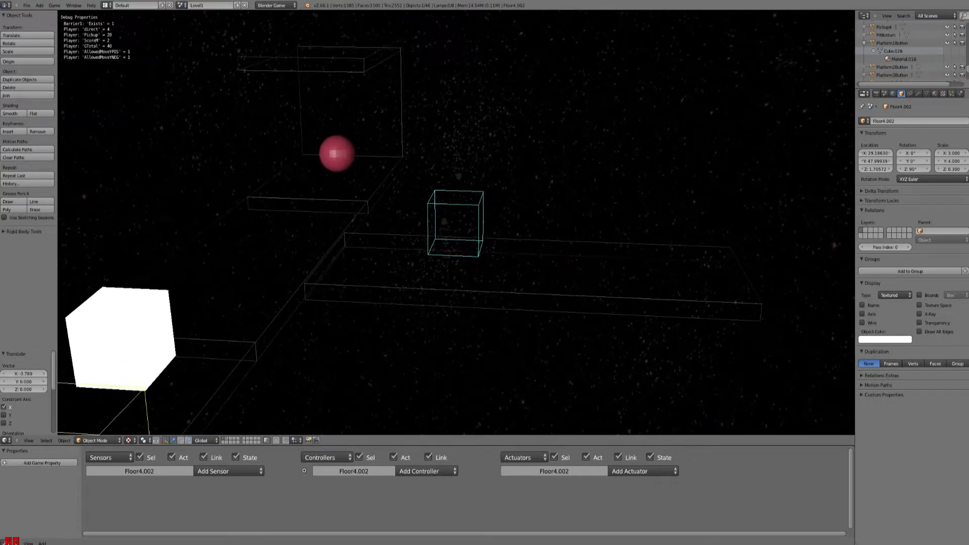
key(Escape)
Join the two branching floor pieces into one object
middle_drag(277, 121, 235, 118)
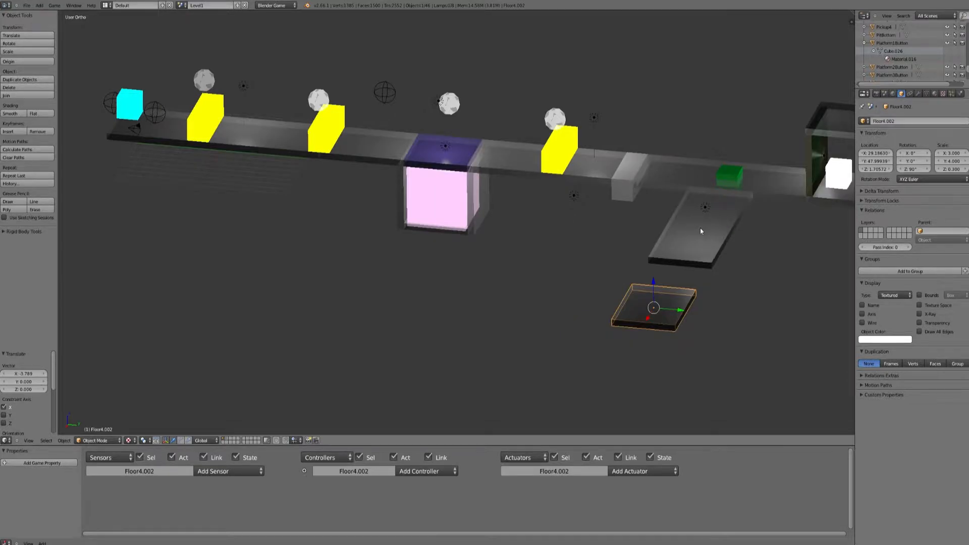
shift+right_click(700, 231)
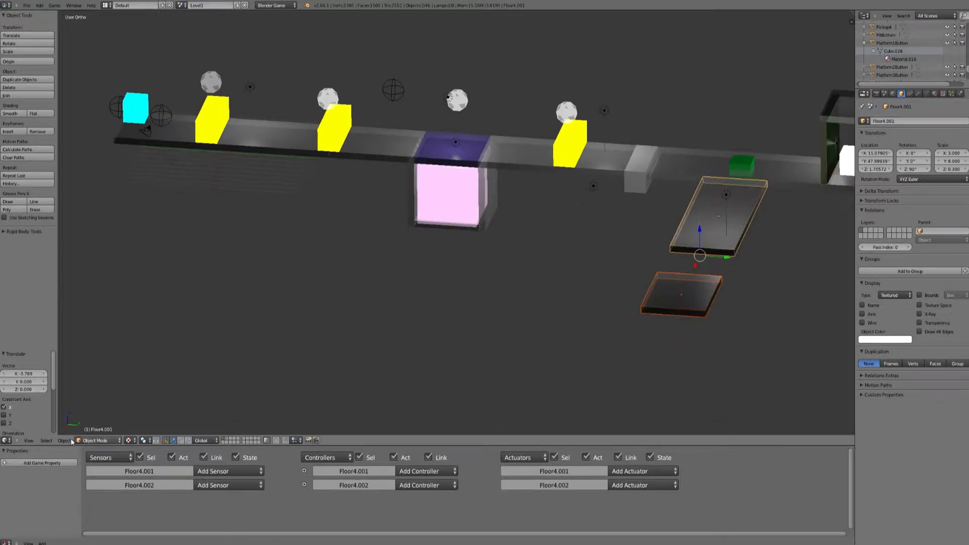
click(64, 441)
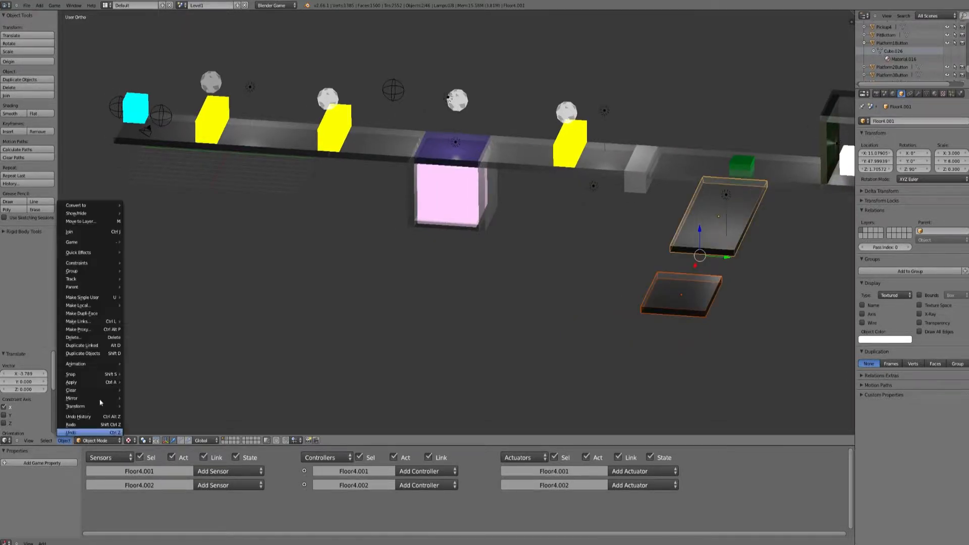
click(94, 233)
Duplicate the joined branch floor and move the copy about 21 units in negative Y, beside the pink pit block
mouse_move(512, 244)
middle_down()
mouse_move(517, 253)
mouse_move(519, 245)
middle_up()
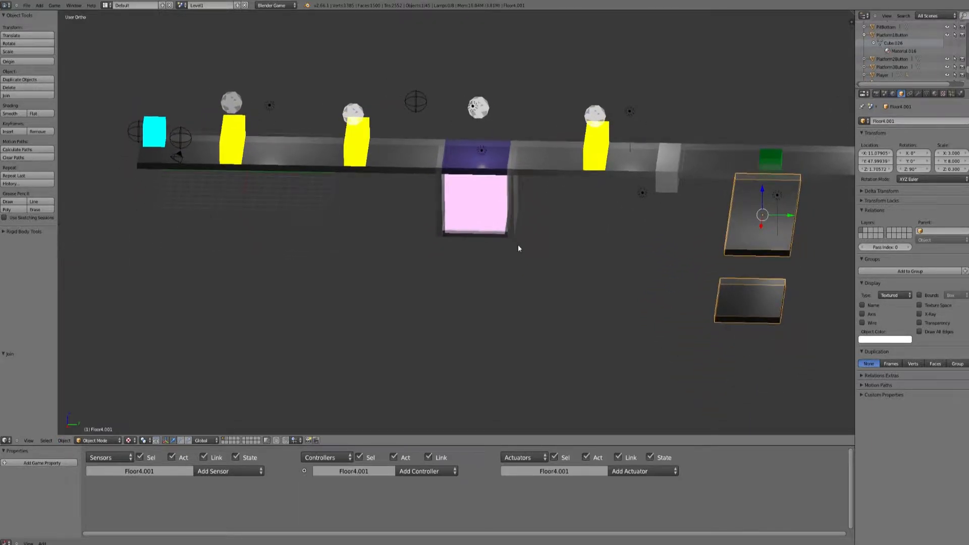
middle_drag(518, 245, 515, 242)
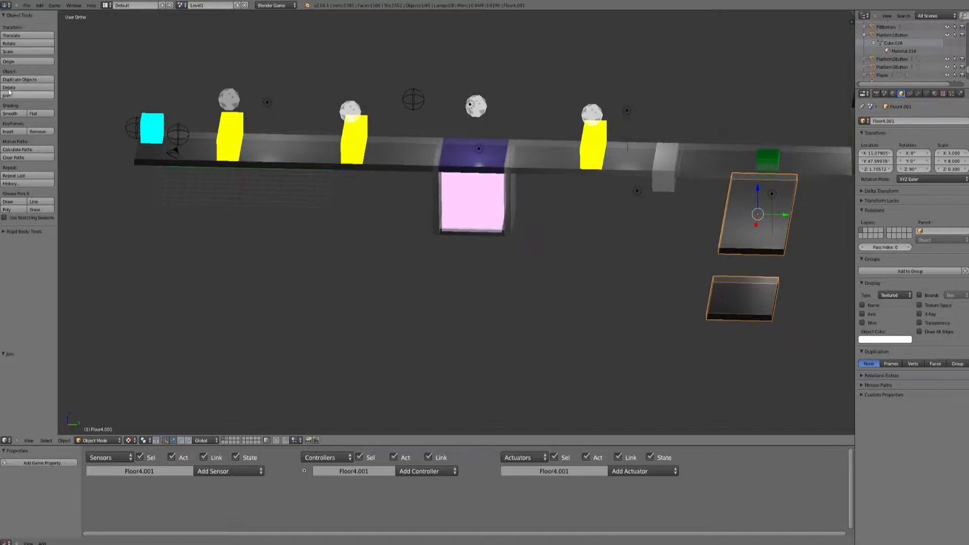
click(12, 79)
right_click(188, 128)
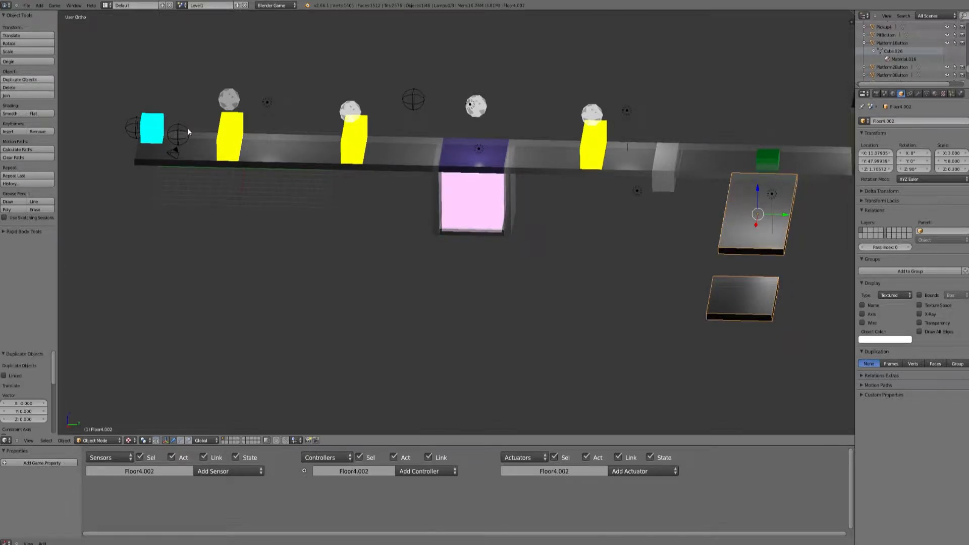
key(g)
key(y)
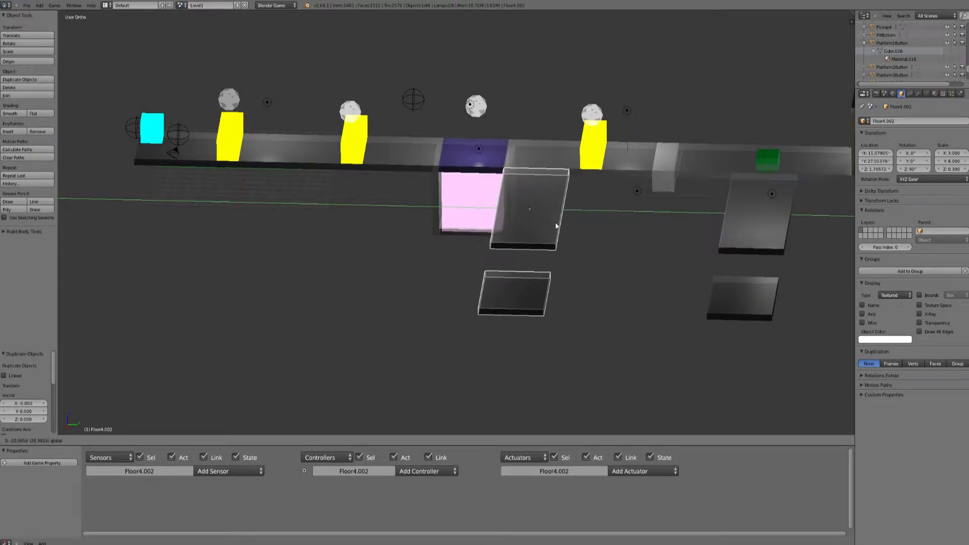
click(557, 225)
Duplicate the middle branch floor and move the copy about 24.4 units in negative Y, near the level's start
click(32, 79)
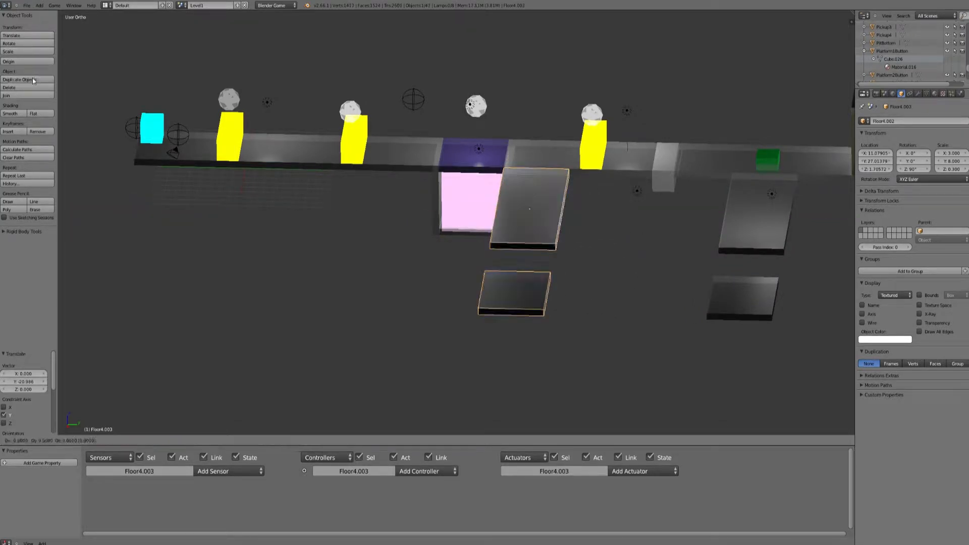
key(y)
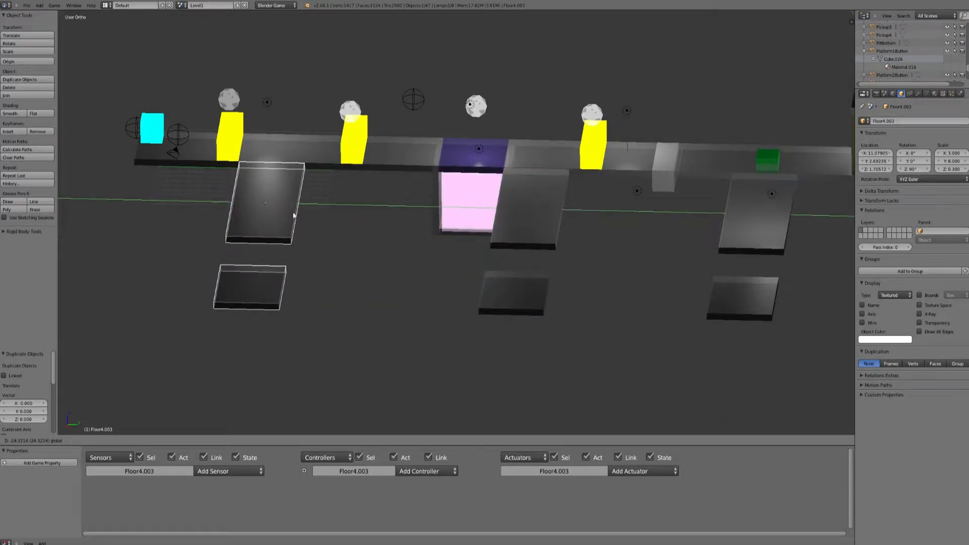
click(294, 216)
Select all three branch floors, look at the objects on another layer, and return to the level's main layer
mouse_move(534, 227)
middle_down()
mouse_move(534, 242)
mouse_move(537, 234)
middle_up()
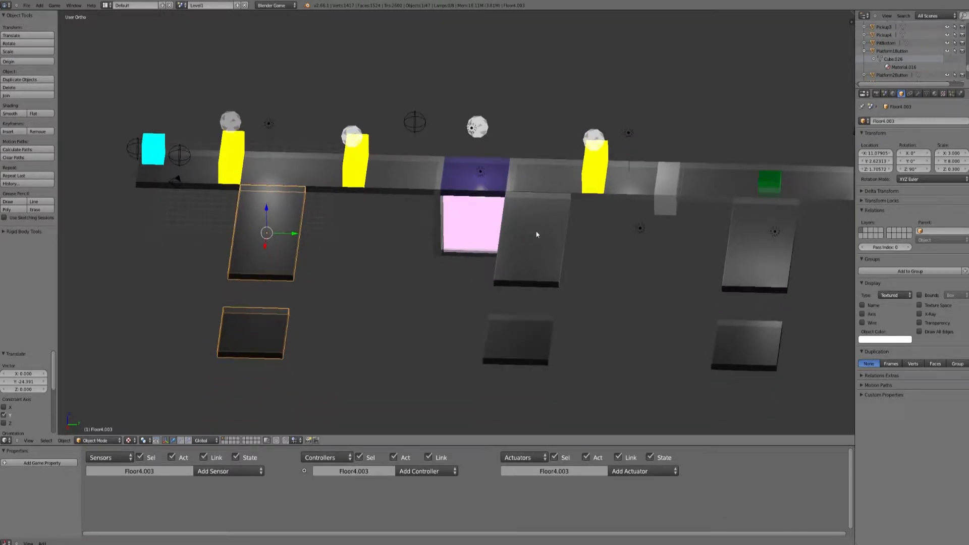
middle_drag(537, 234, 528, 210)
right_click(761, 227)
right_click(536, 217)
right_click(270, 218)
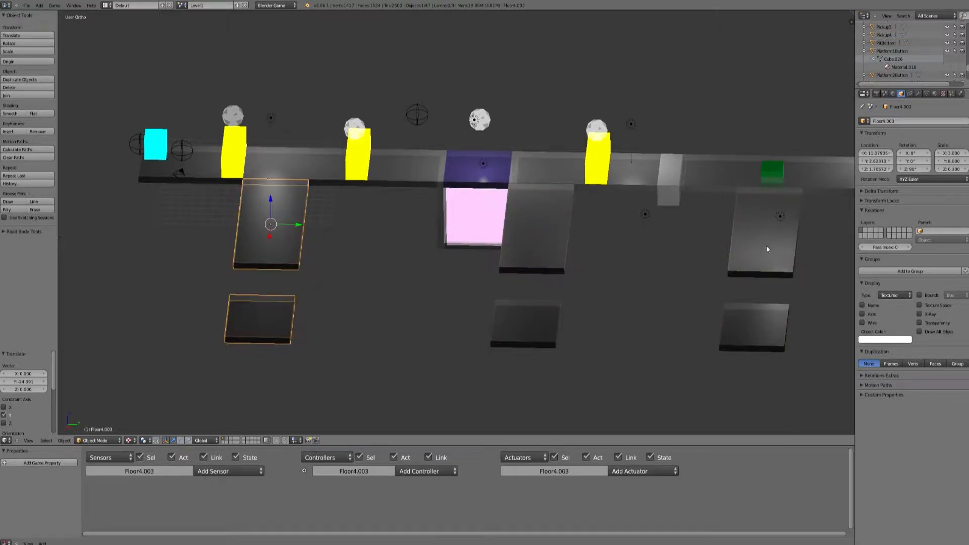
shift+right_click(535, 228)
shift+right_click(767, 249)
click(227, 441)
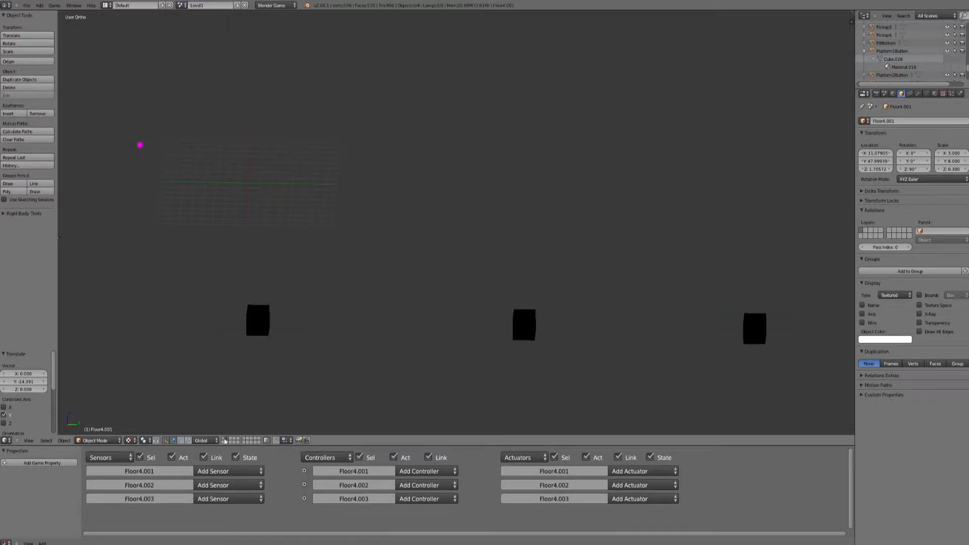
shift+click(225, 440)
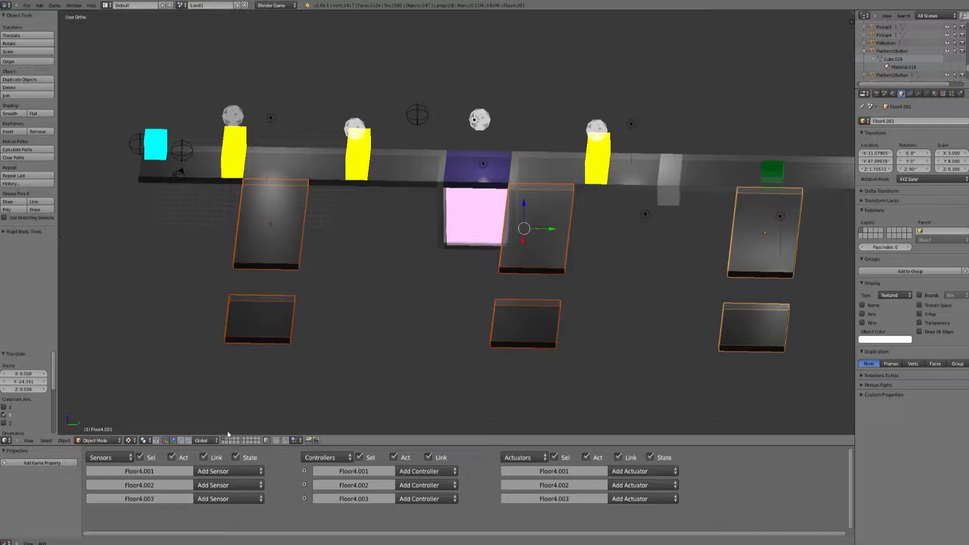
Snap the 3D cursor to the branch floor nearest the start and add a sphere empty there
right_click(287, 217)
key(shift+s)
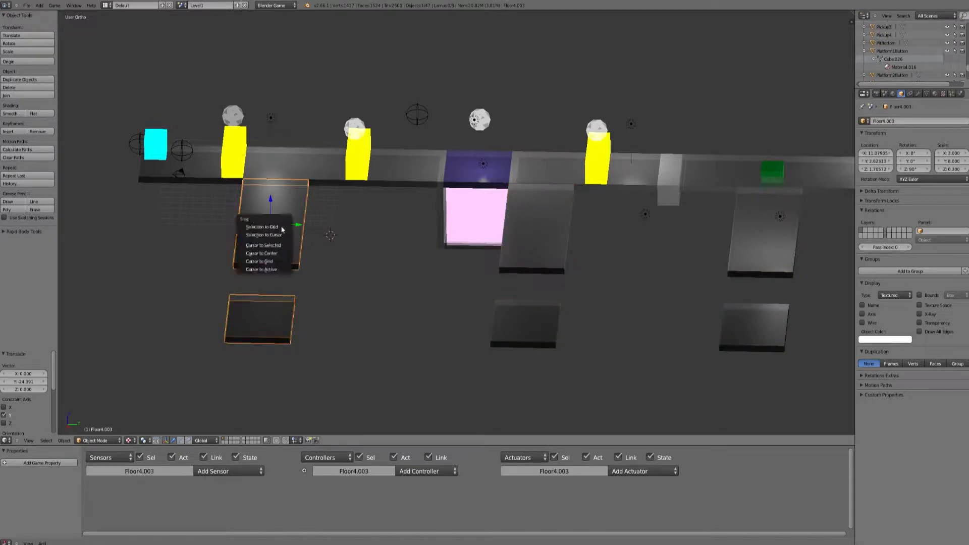
click(273, 246)
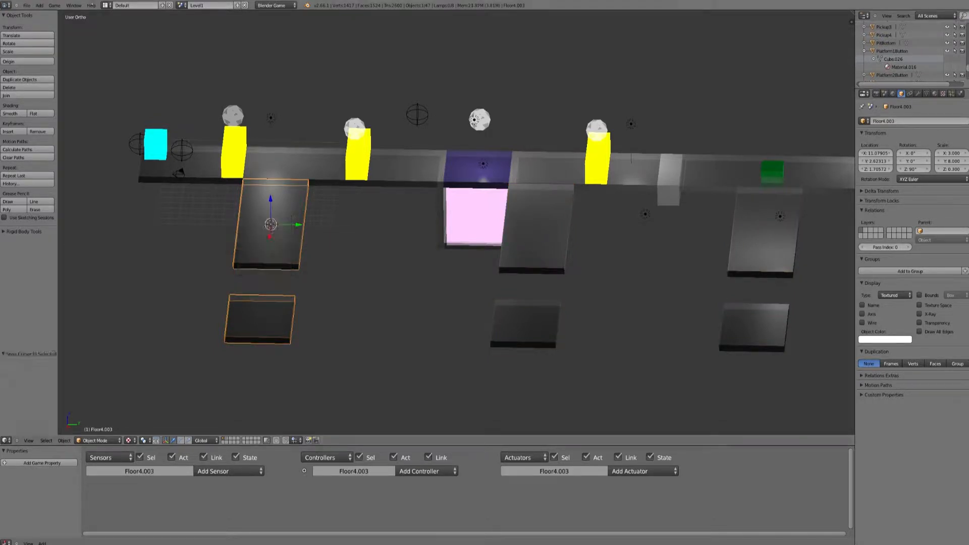
click(40, 5)
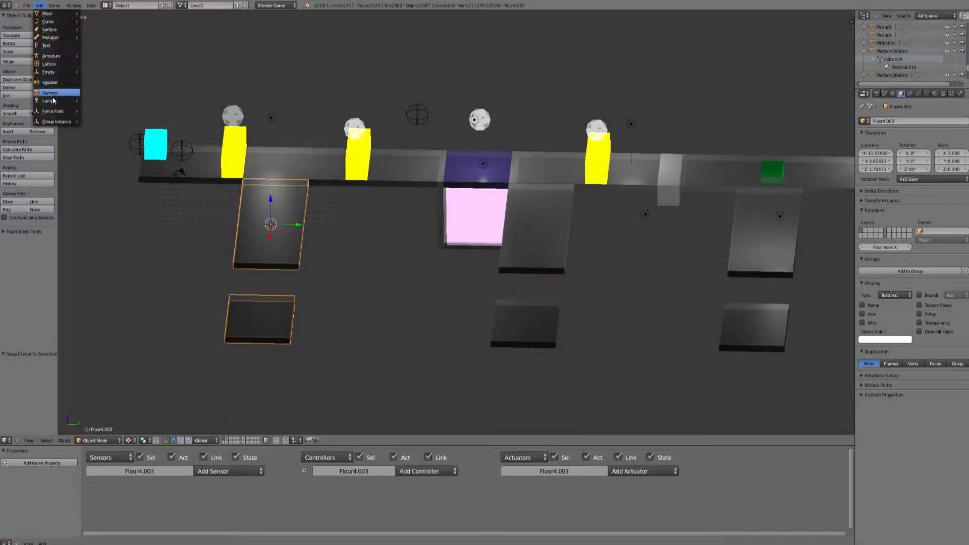
mouse_move(56, 71)
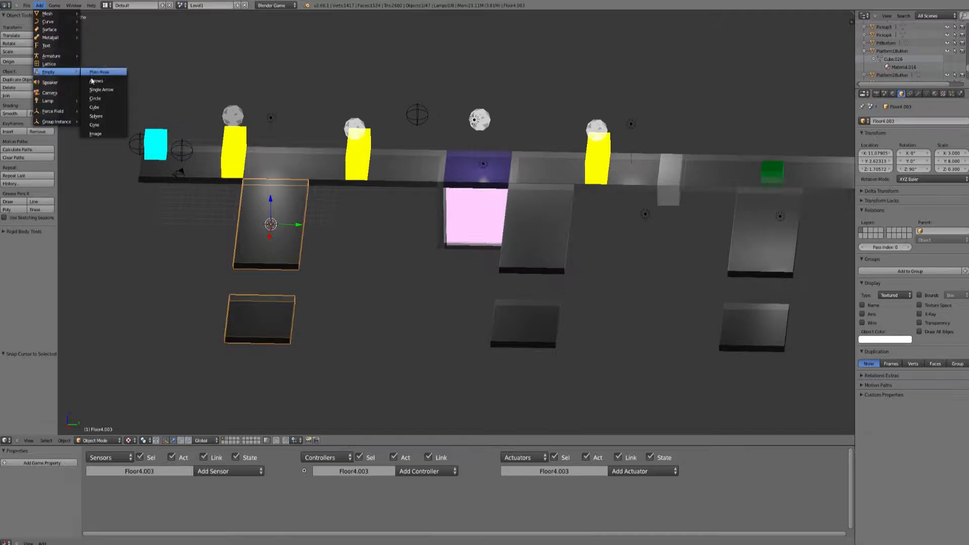
click(96, 116)
Snap the 3D cursor to the middle branch floor and add a sphere empty there
right_click(534, 256)
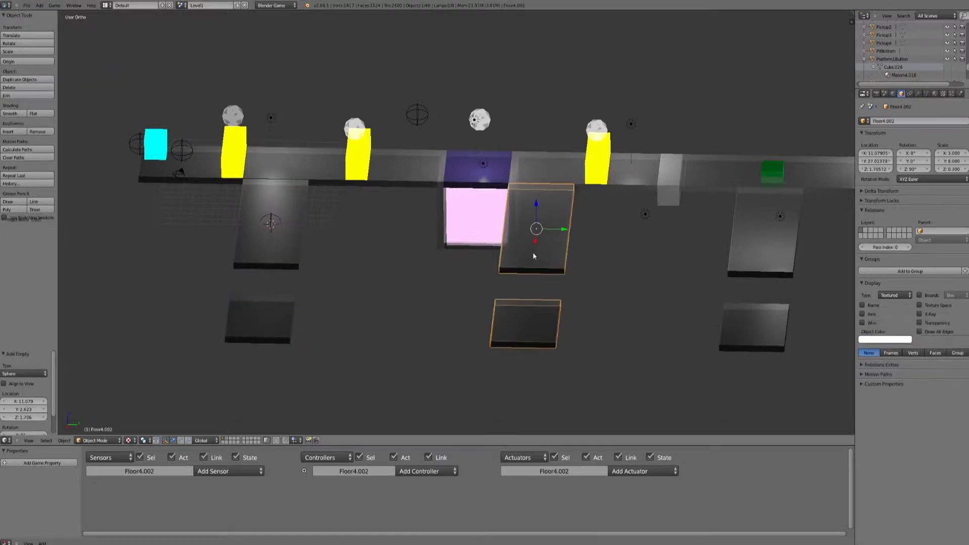
key(shift+s)
click(502, 230)
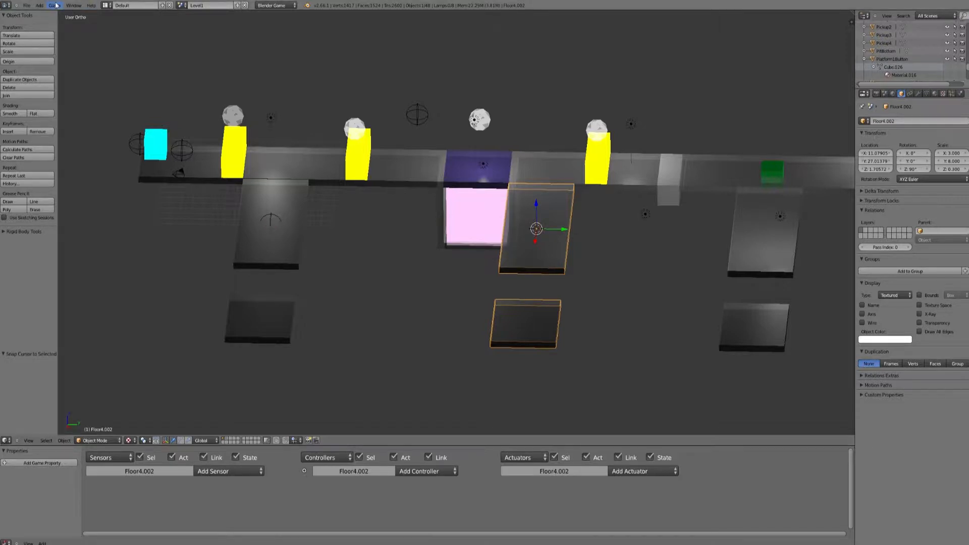
click(40, 6)
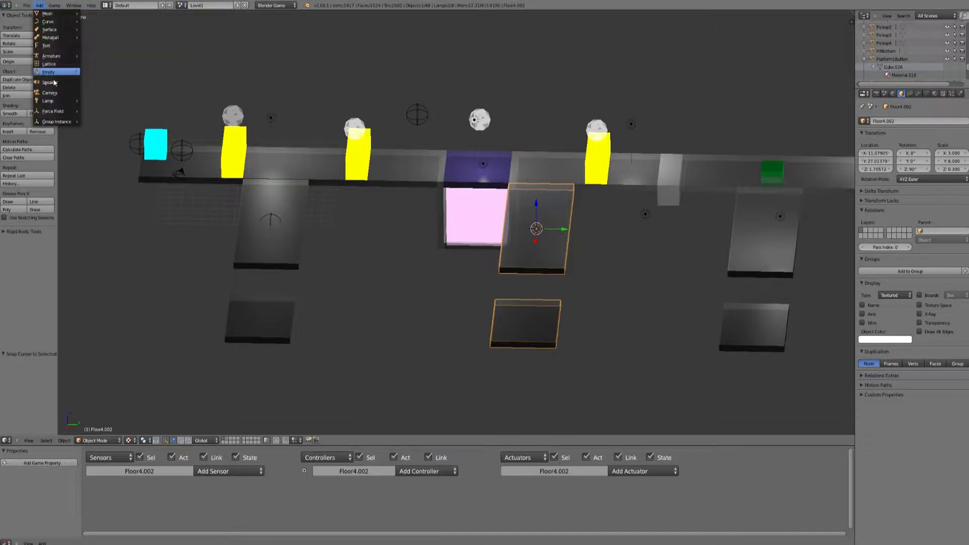
mouse_move(56, 72)
click(98, 119)
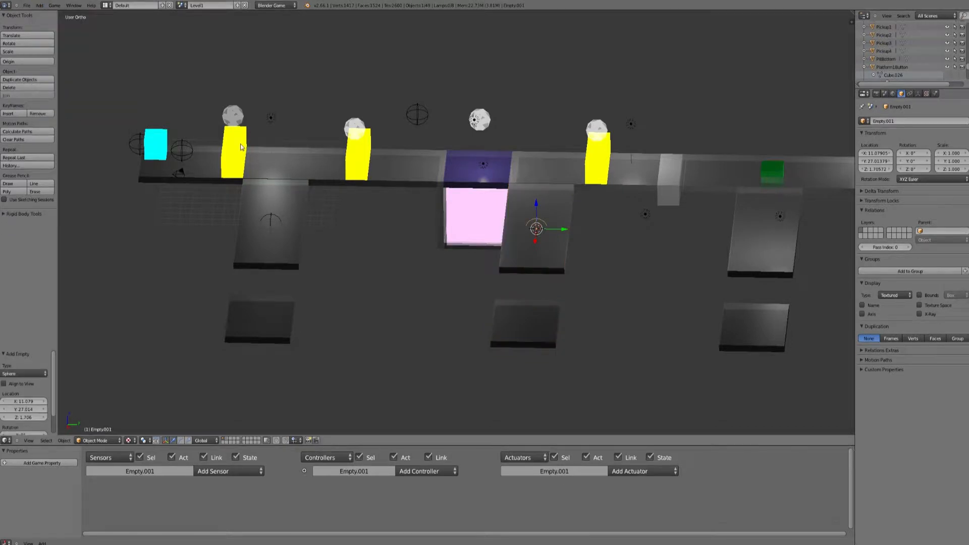
Snap the 3D cursor to the branch floor near the green block and add a sphere empty there
click(777, 245)
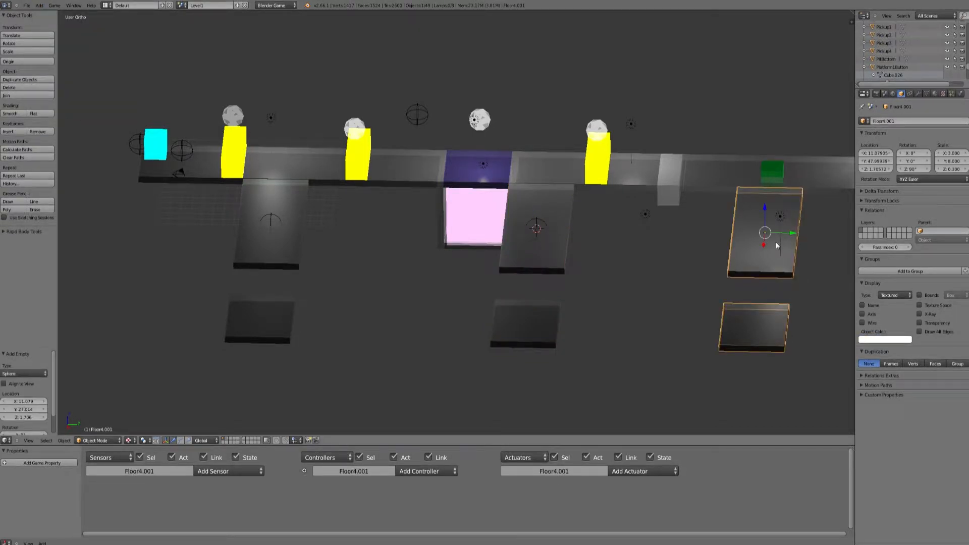
key(shift+s)
click(773, 244)
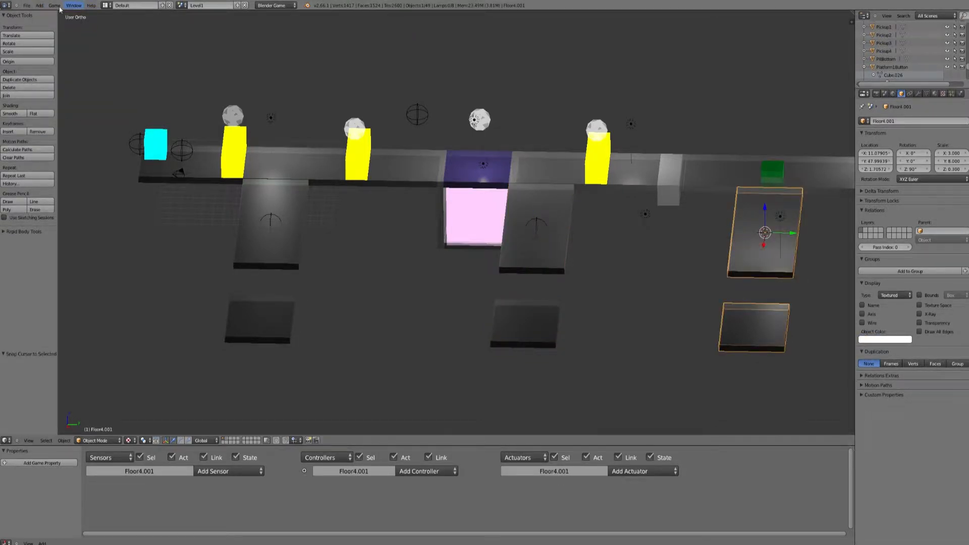
click(32, 5)
click(40, 5)
mouse_move(76, 71)
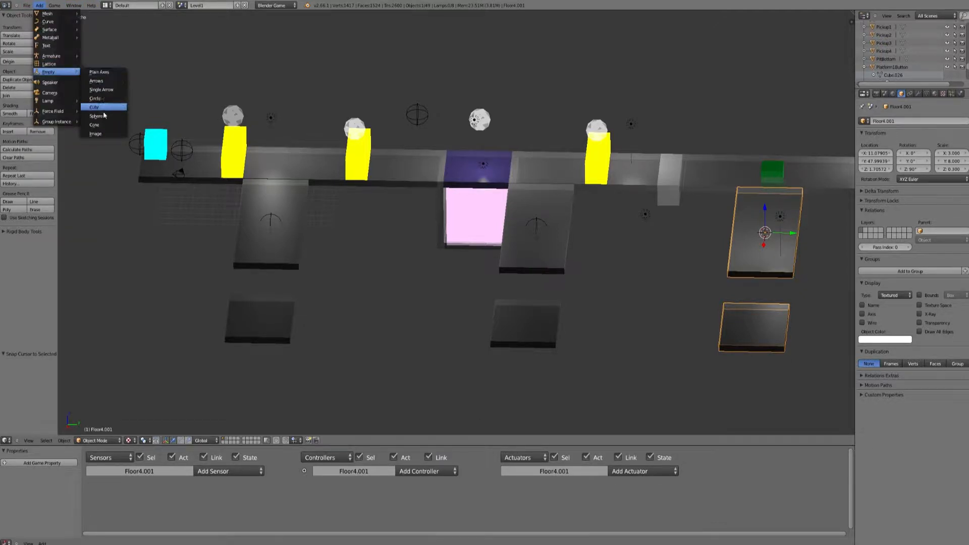
click(103, 111)
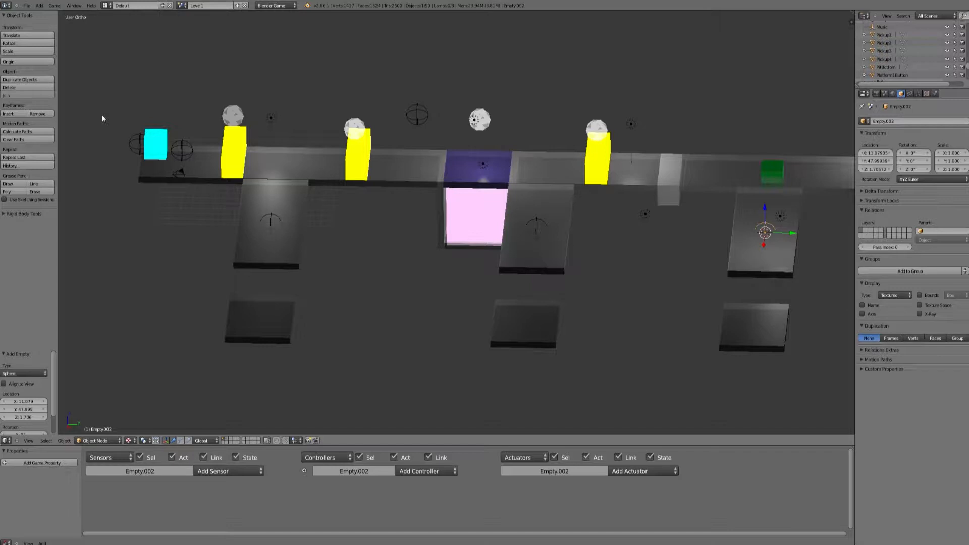
Add a cube at the 3D cursor and move it about 18.3 units along X onto that branch's outer floor piece
right_click(764, 324)
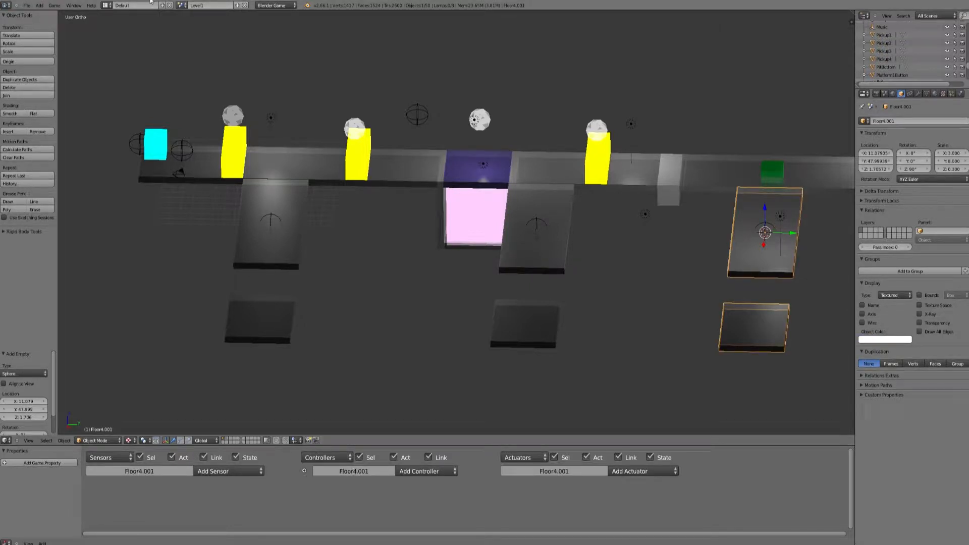
click(37, 6)
mouse_move(56, 13)
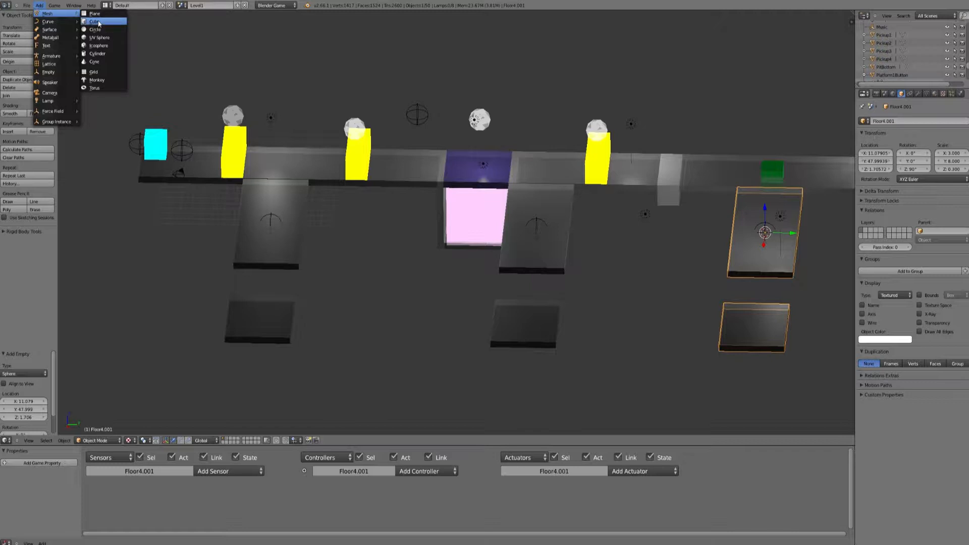
click(95, 22)
key(g)
key(x)
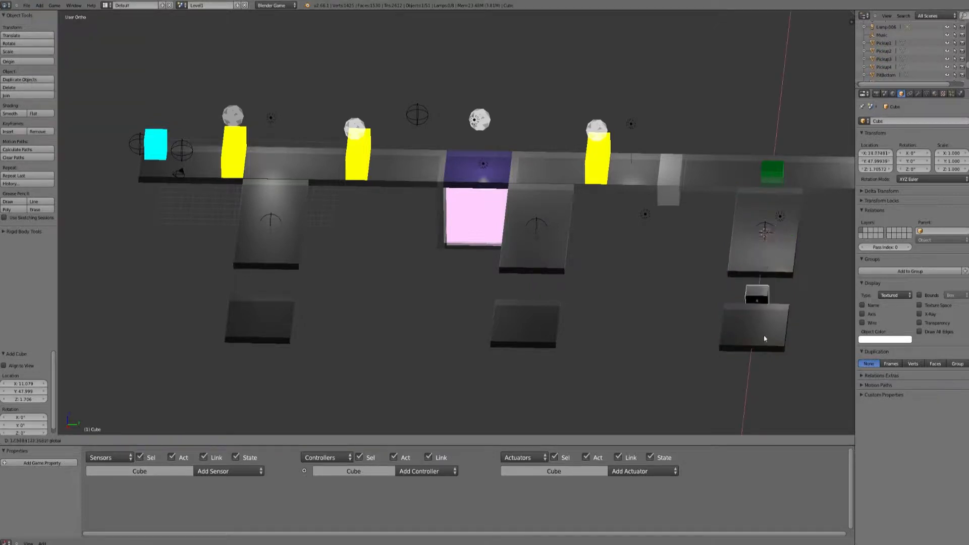
click(764, 341)
scroll(780, 271, down, 3)
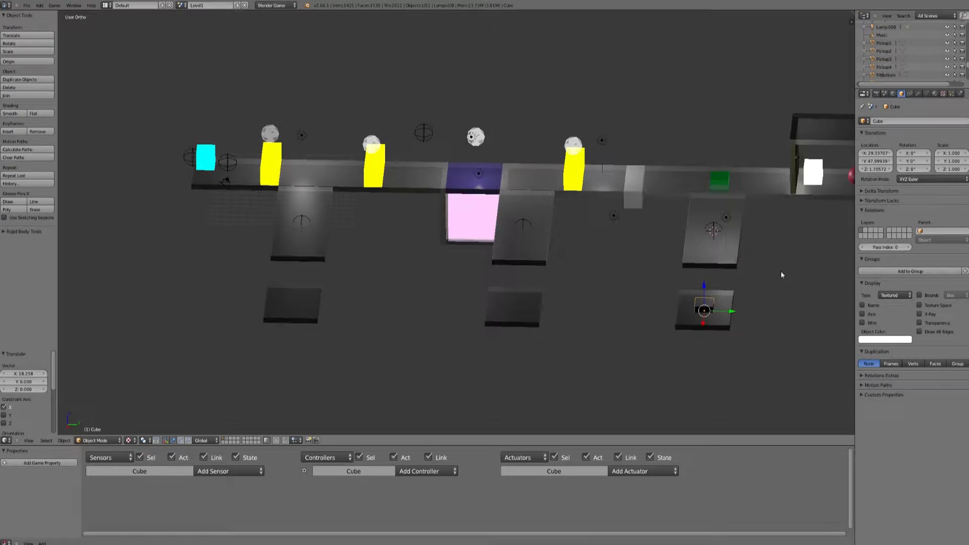
right_click(706, 188)
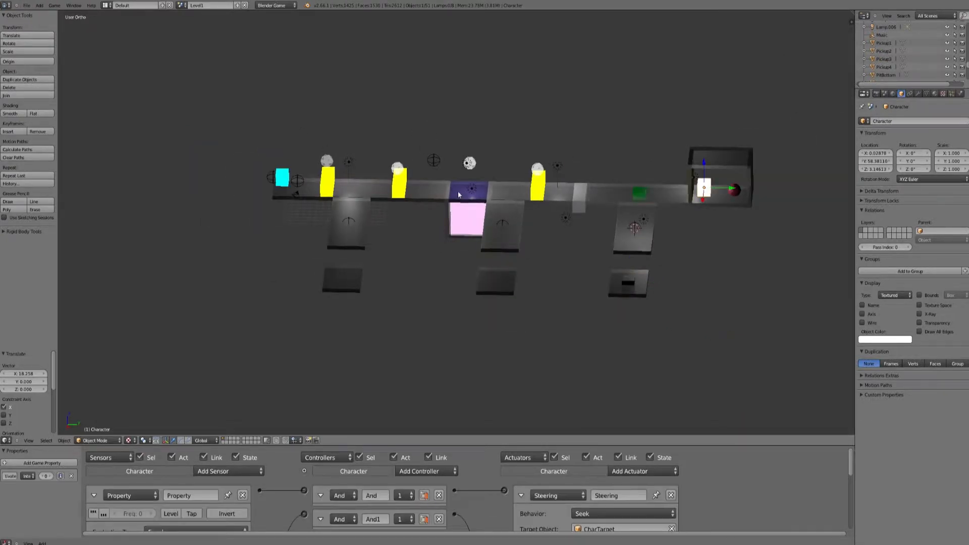
right_click(458, 191)
scroll(458, 191, up, 1)
scroll(606, 220, up, 1)
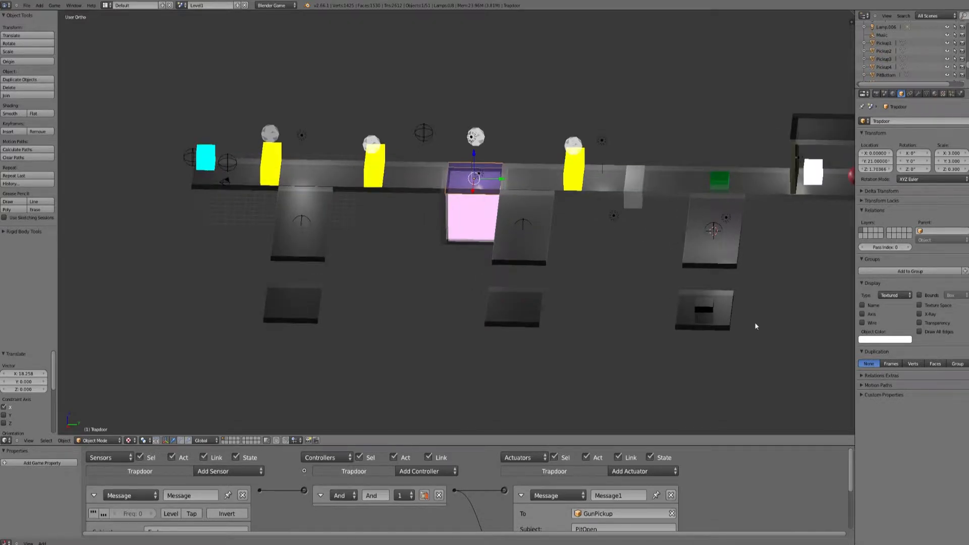
scroll(755, 326, up, 1)
Give the cube on the outer floor piece near the green block a new material with a green diffuse color
right_click(756, 326)
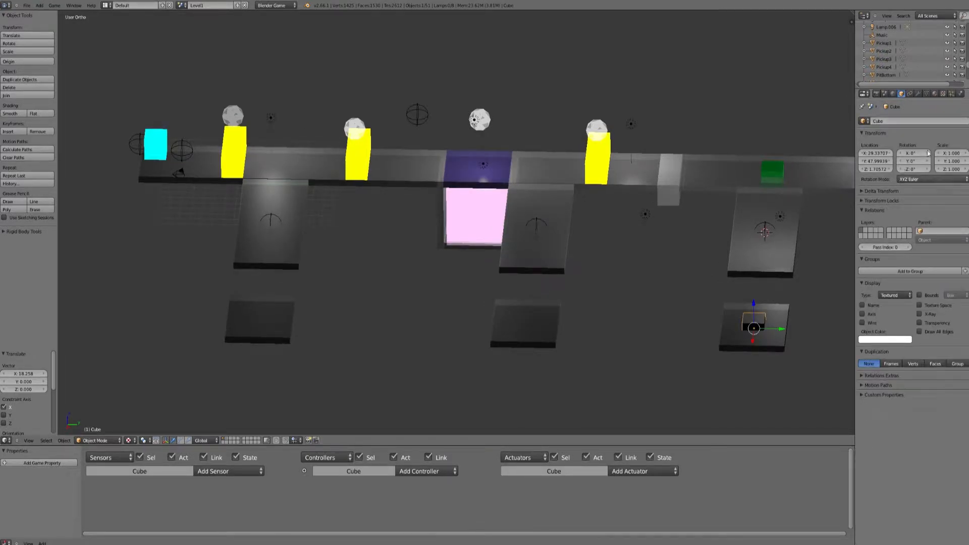
click(934, 94)
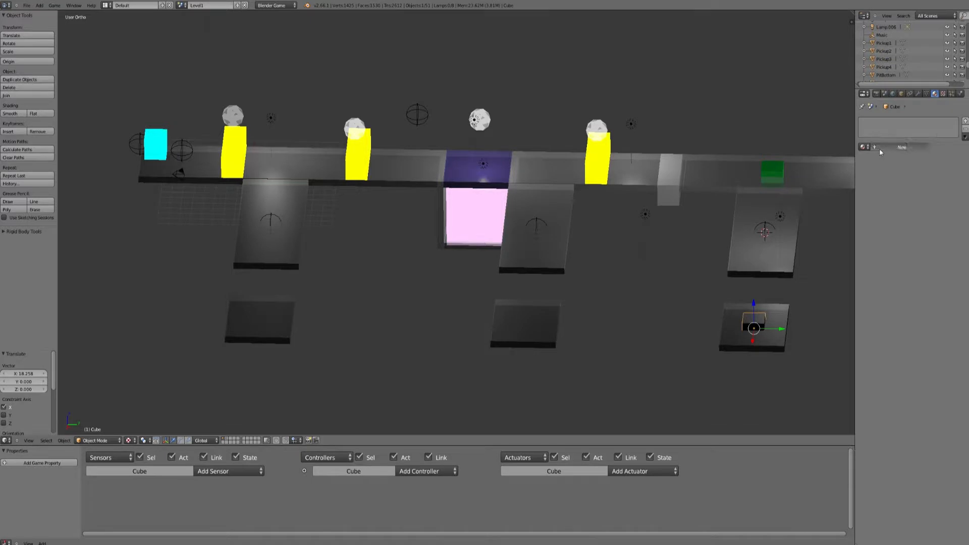
click(879, 147)
click(887, 247)
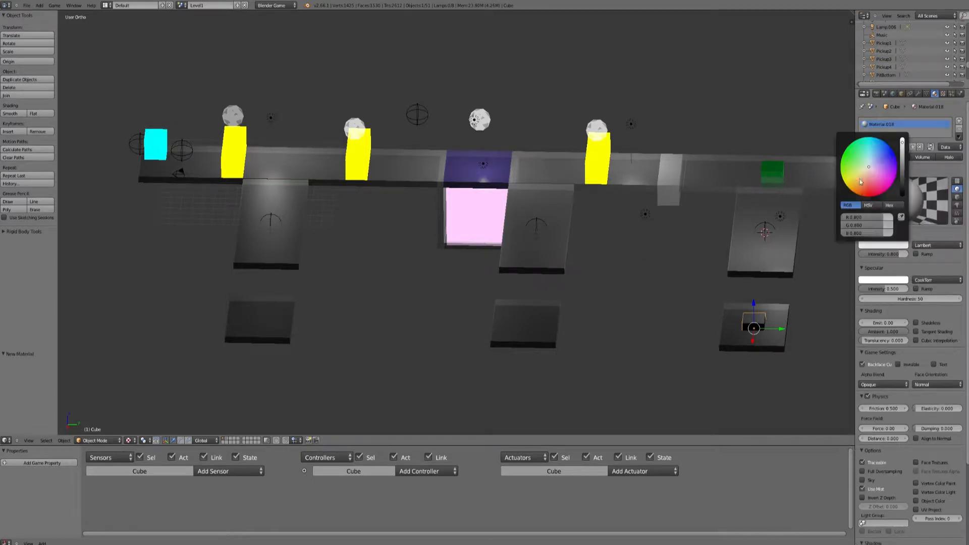
click(845, 150)
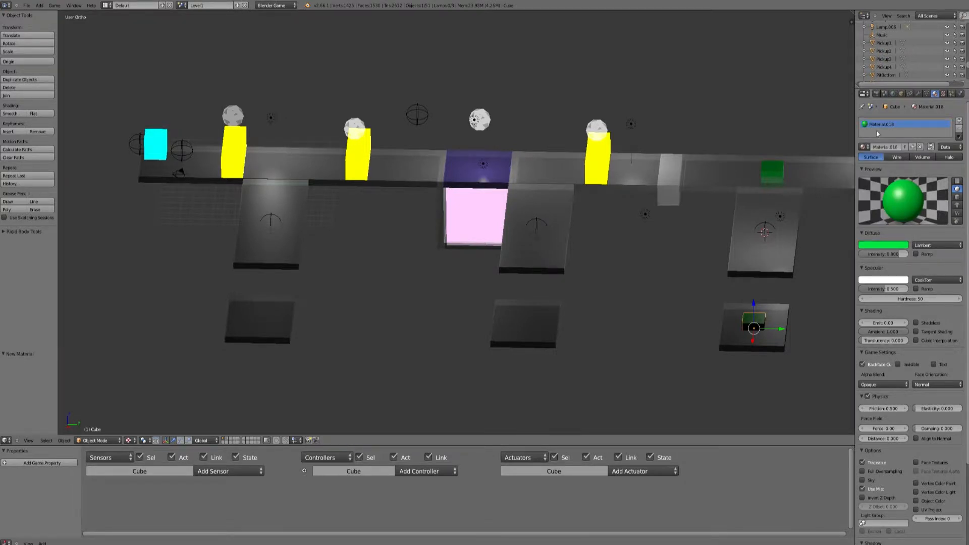
Rename the green cube on that outer floor piece as Platform1Button
click(902, 94)
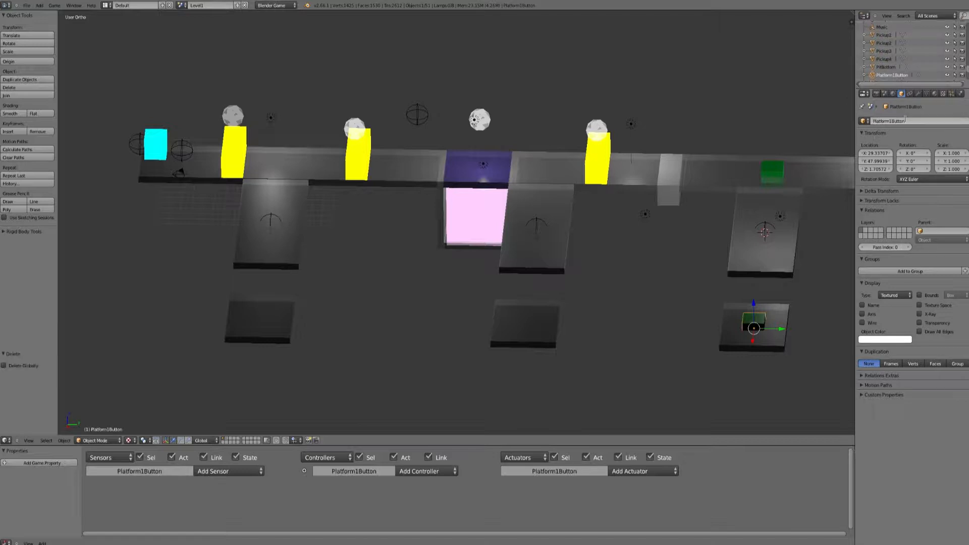
click(905, 120)
key(BackSpace)
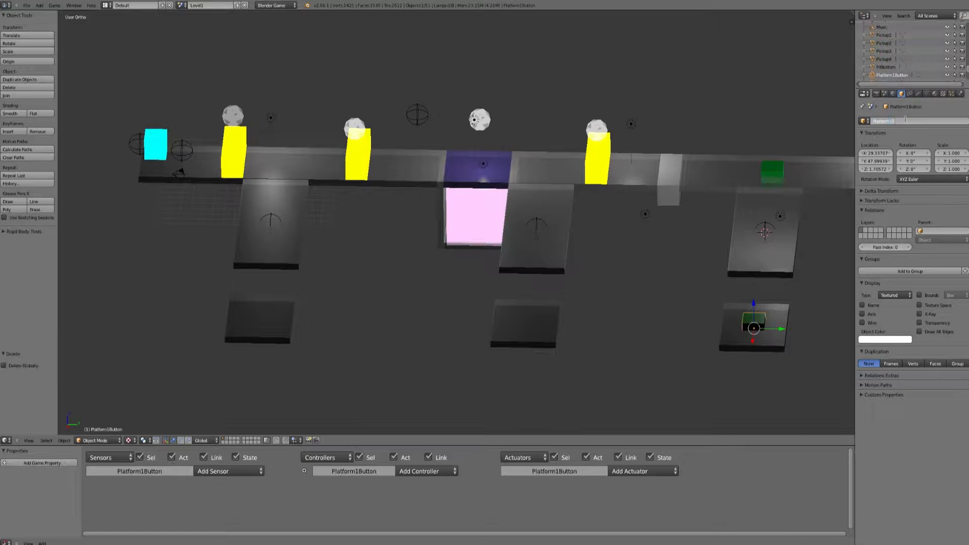
text(Platform1Button)
key(Return)
click(902, 120)
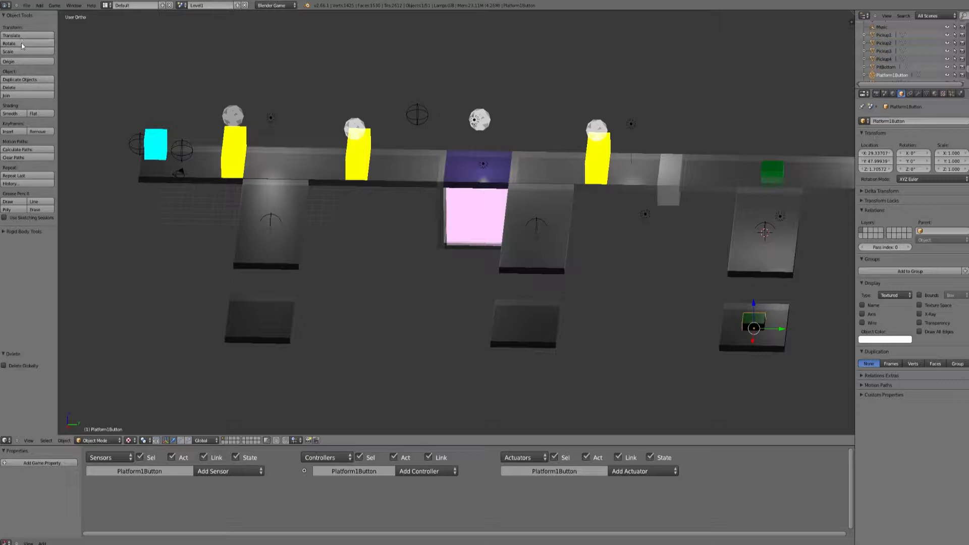
Duplicate Platform1Button and move the copy about -20.9 units along Y onto the middle branch's outer floor piece
click(20, 79)
right_click(183, 131)
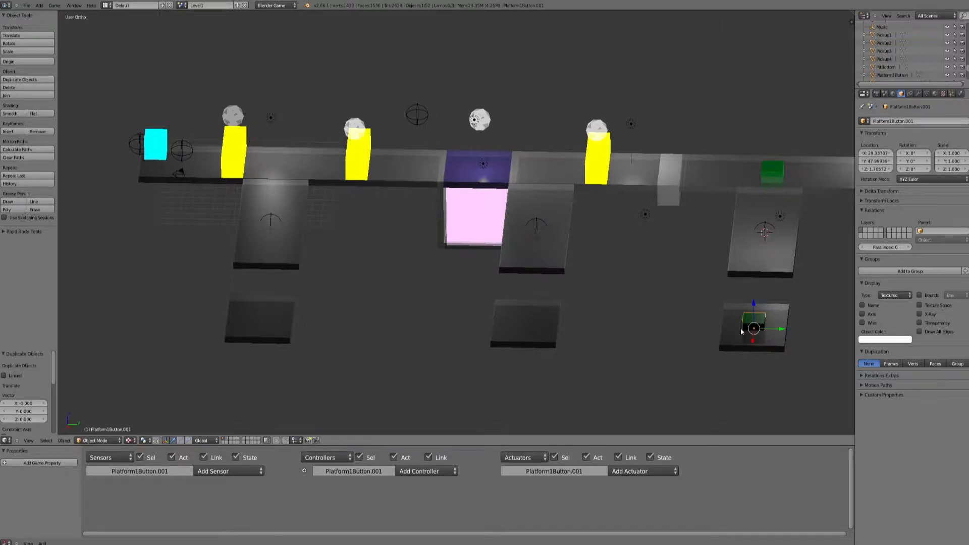
key(g)
key(y)
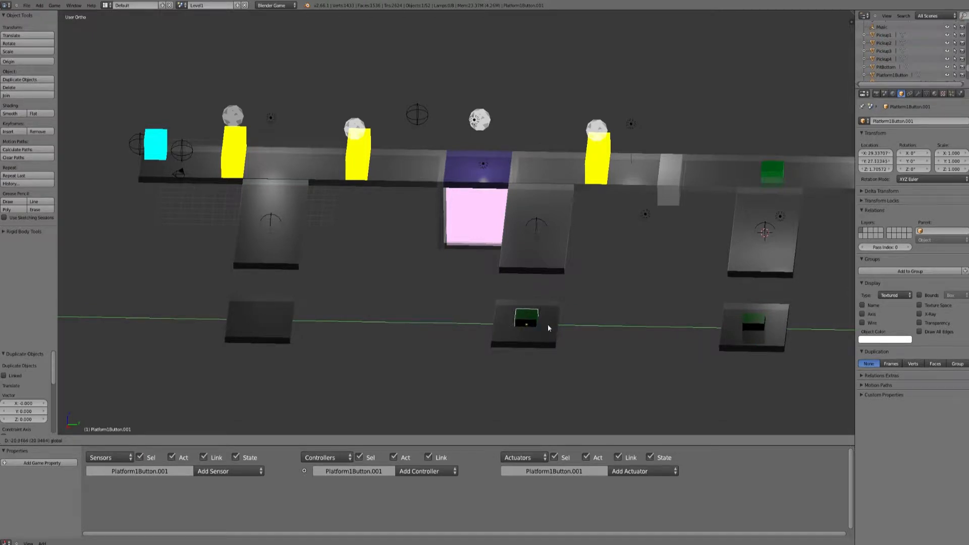
click(547, 324)
Rename the button copy on the middle branch as Platform1Button2
click(920, 121)
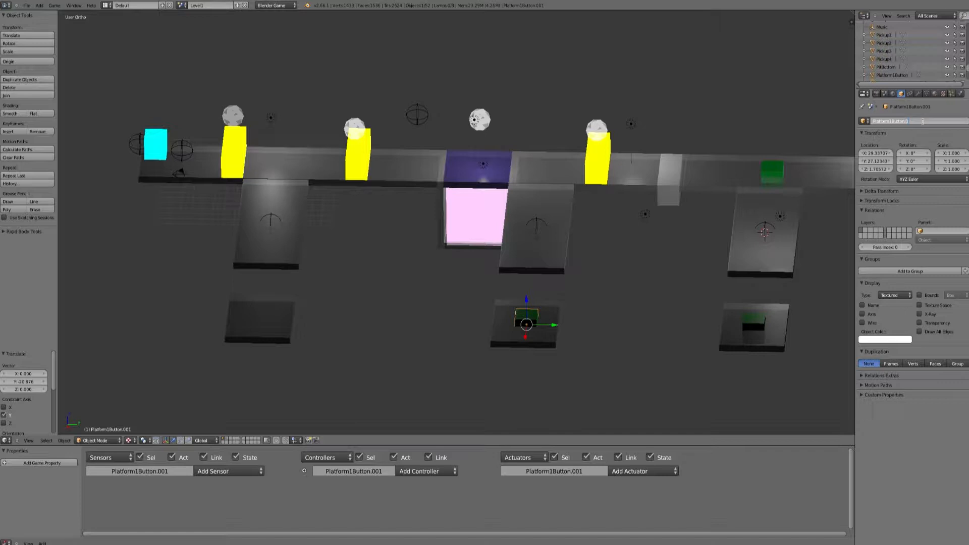
key(BackSpace)
key(BackSpace)
text(2)
key(Return)
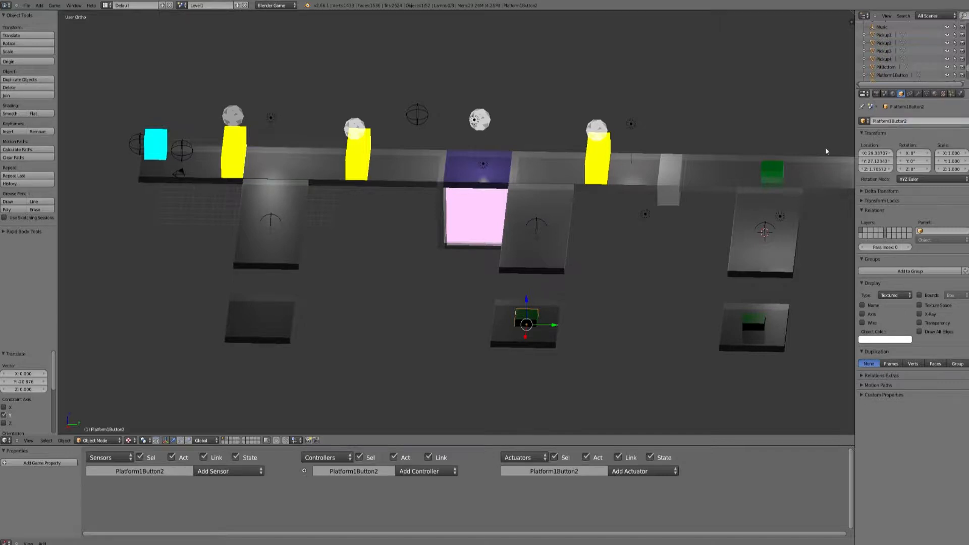
Duplicate Platform1Button2 about -24.5 units along Y onto the outer floor piece nearest the start and rename the copy Platform1Button3
click(40, 79)
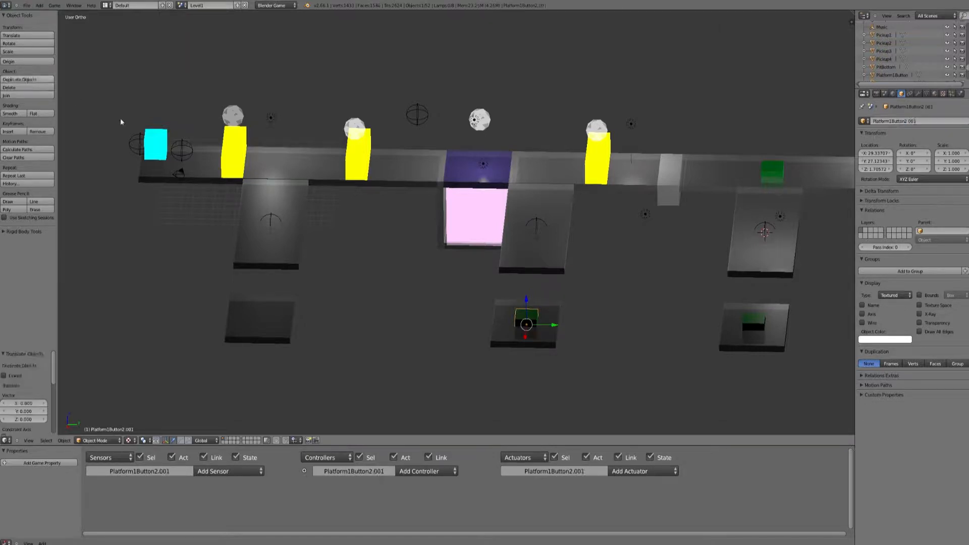
key(y)
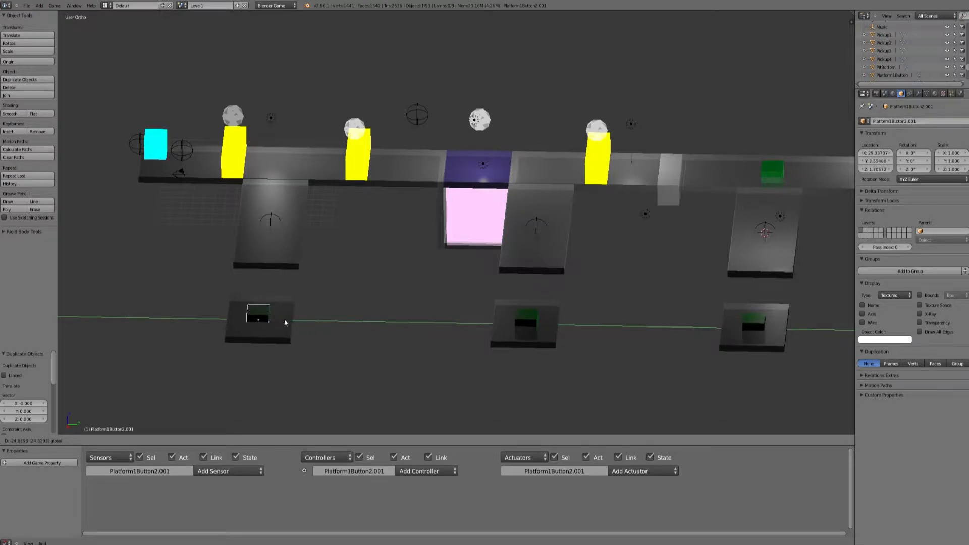
click(284, 319)
click(906, 121)
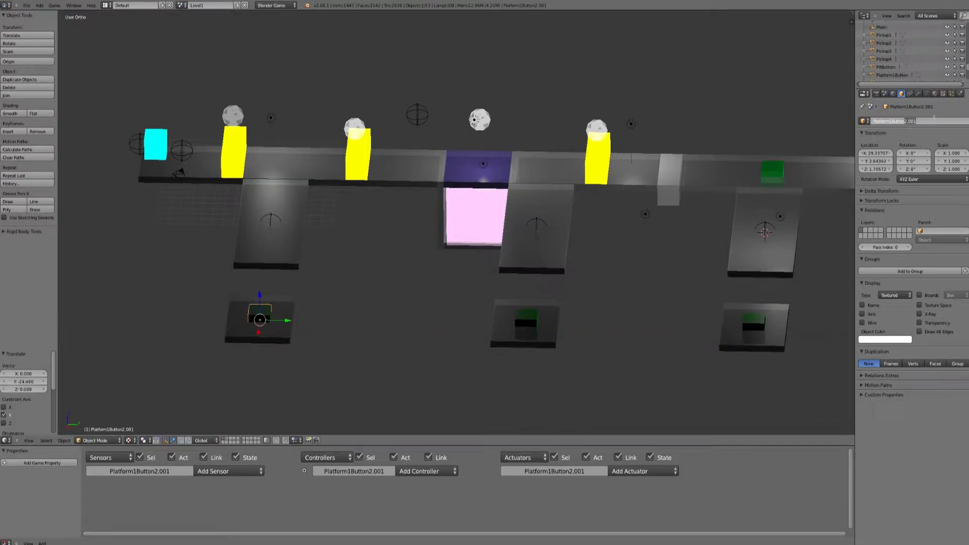
text(3)
key(Return)
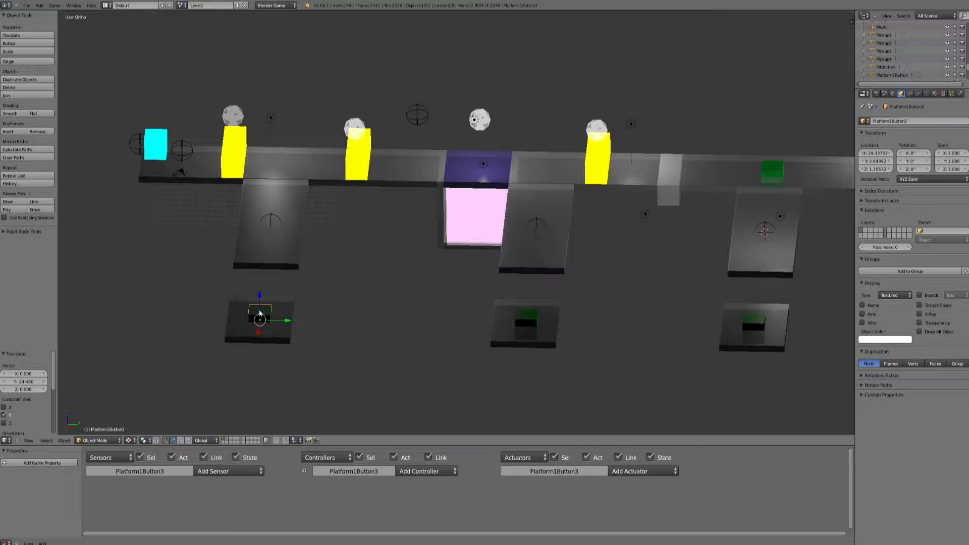
Snap the 3D cursor to Platform1Button3 and add a sphere empty there
key(shift+s)
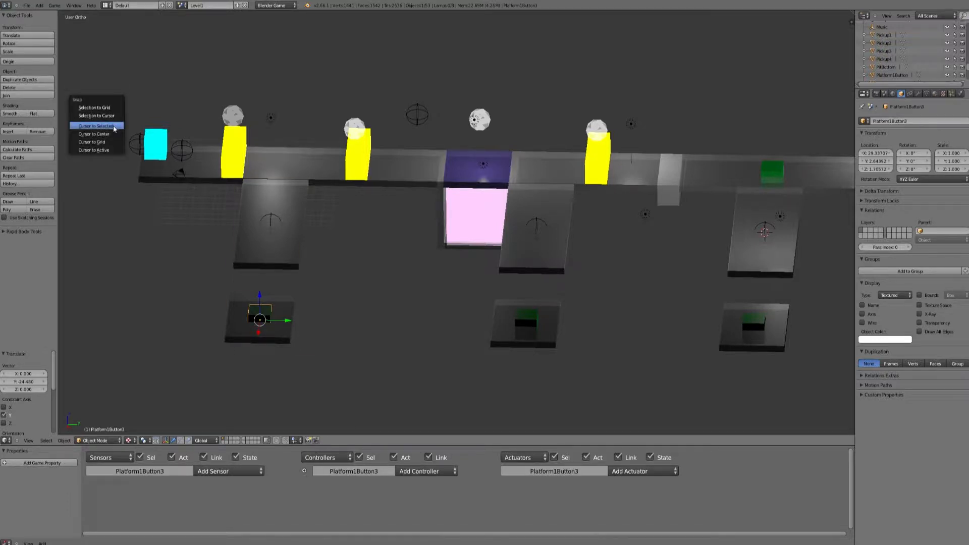
click(108, 125)
click(40, 5)
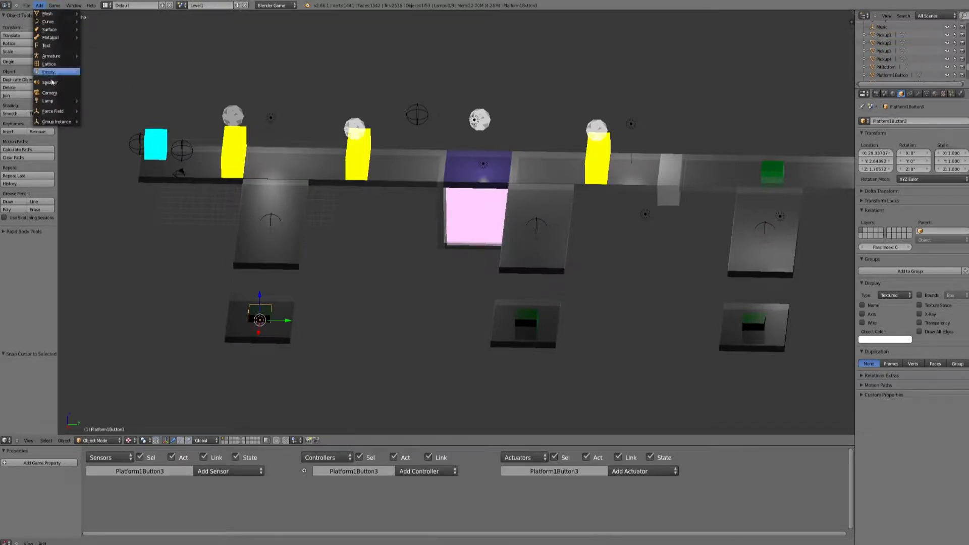
mouse_move(51, 71)
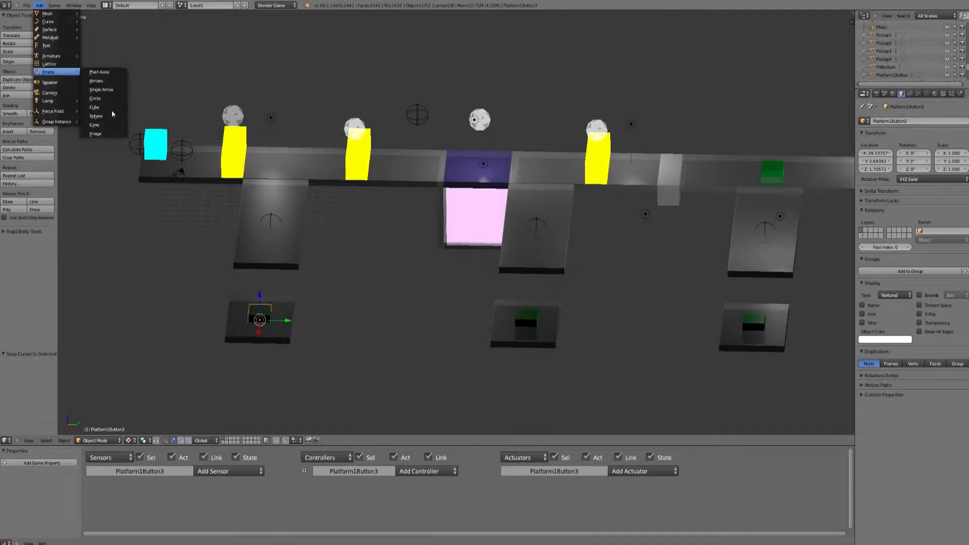
click(96, 116)
Snap the 3D cursor to Platform1Button2 and add a sphere empty there
right_click(534, 323)
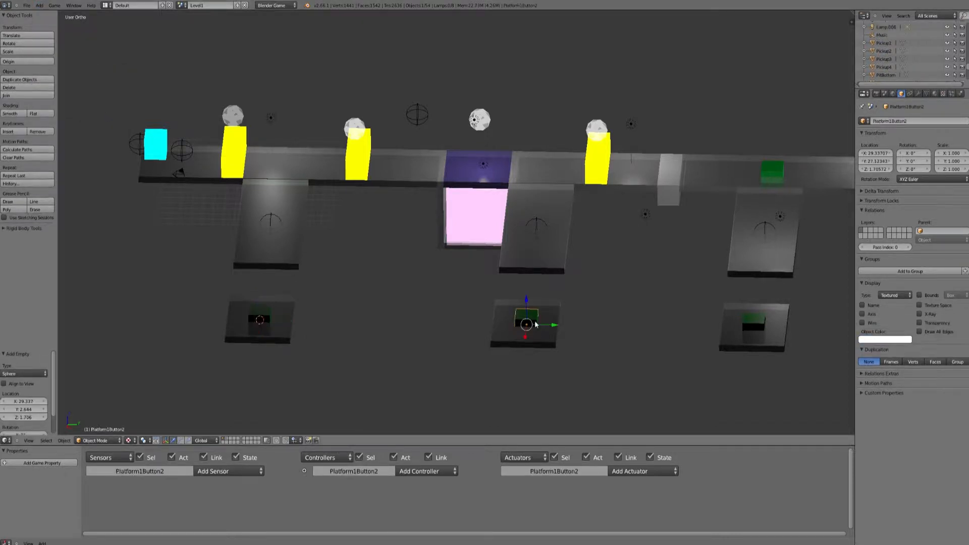
key(shift+s)
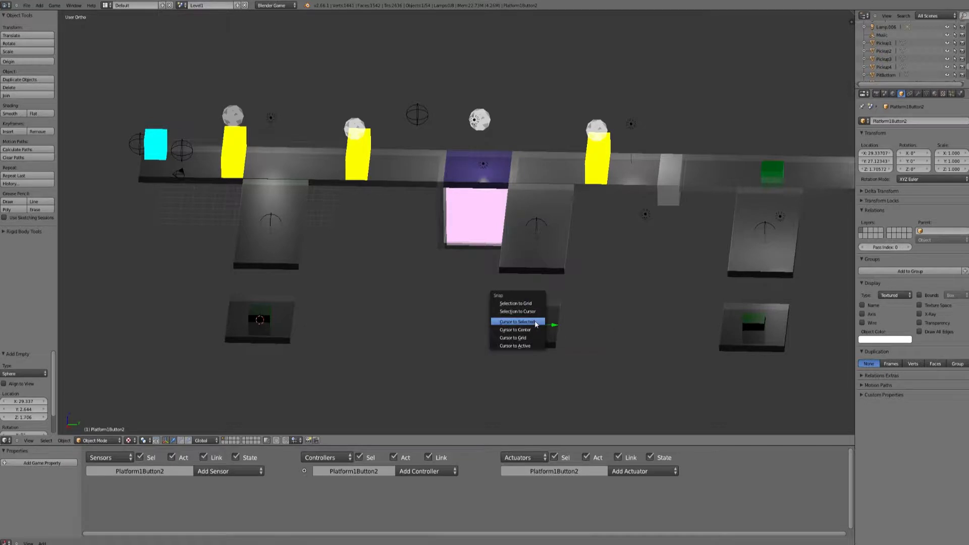
click(536, 324)
click(40, 5)
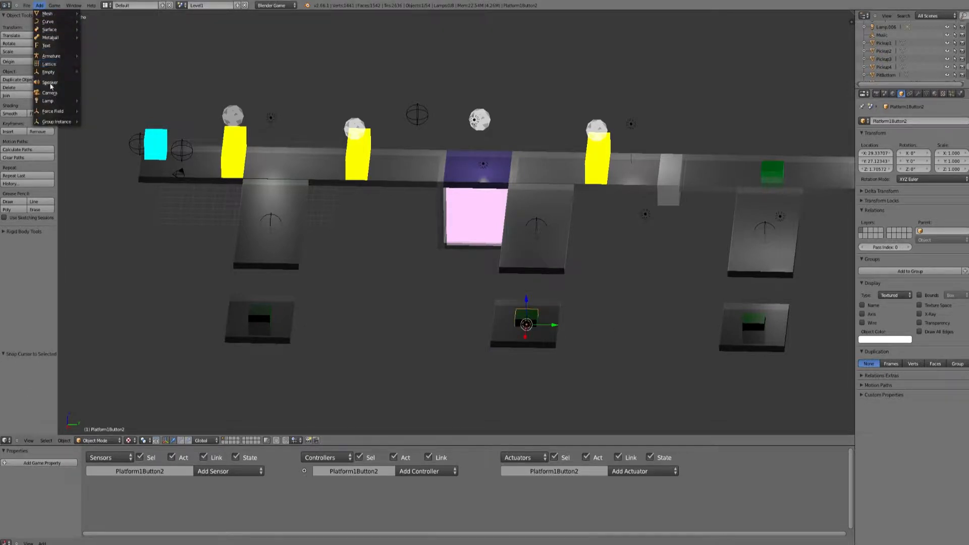
mouse_move(48, 72)
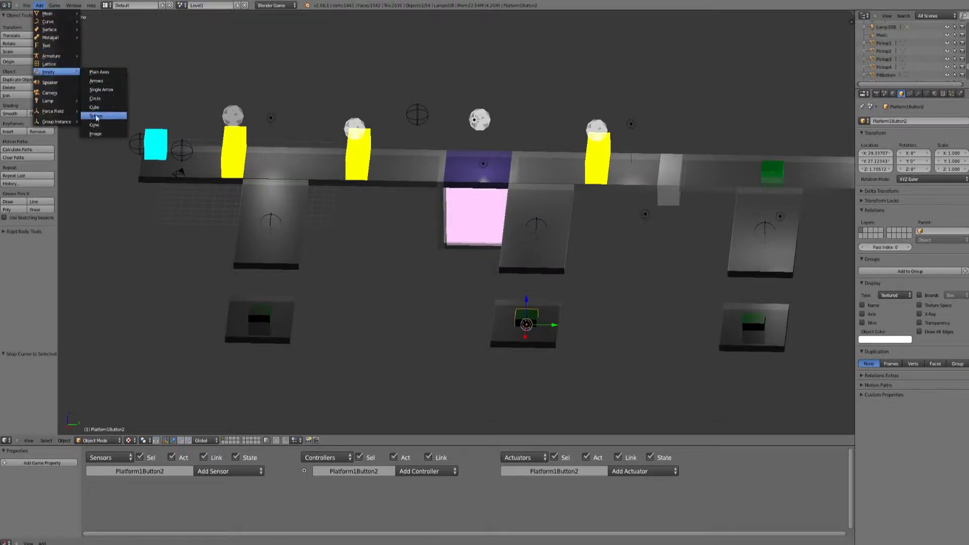
click(101, 111)
Snap the 3D cursor to Platform1Button and add a sphere empty there
right_click(754, 323)
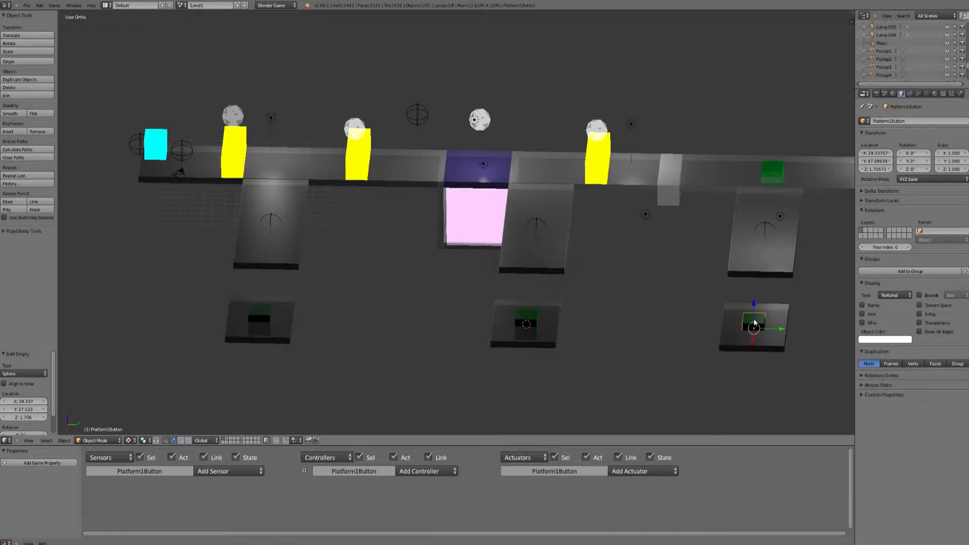
key(shift+s)
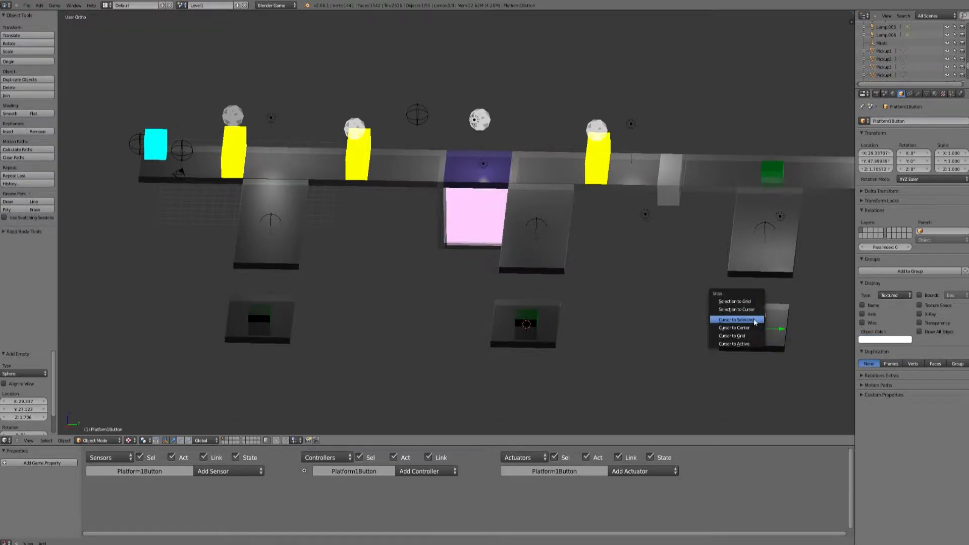
click(754, 320)
click(40, 5)
mouse_move(55, 72)
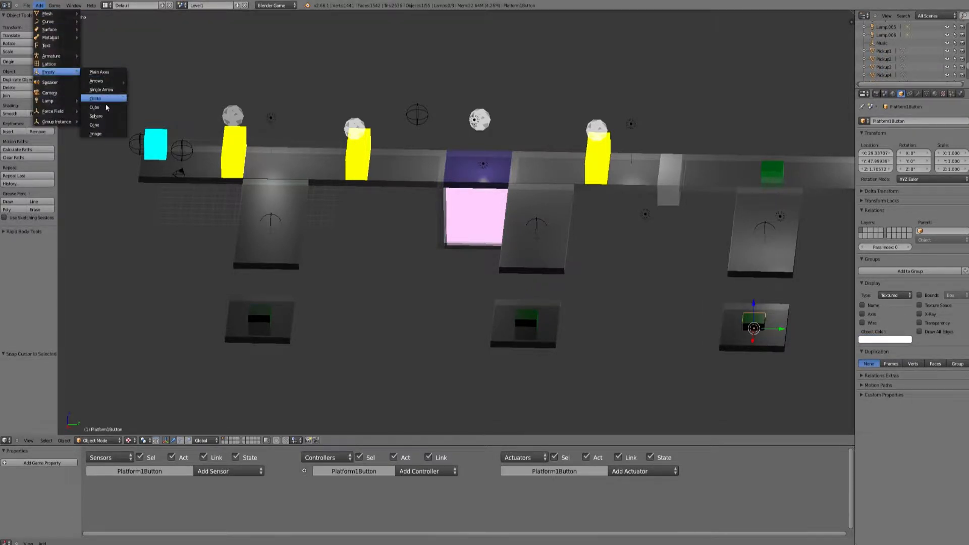
click(96, 116)
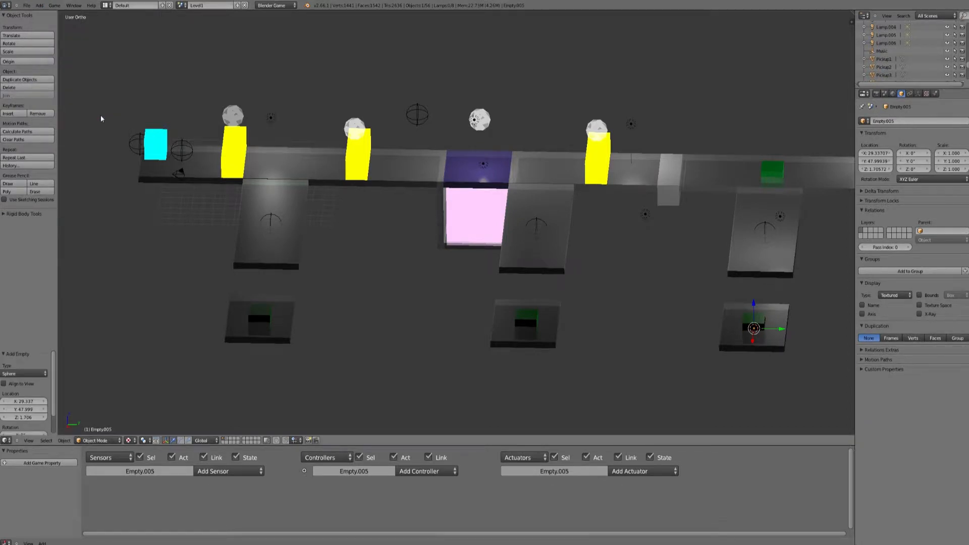
Move the three platform buttons and the three branch floors together to layer 2, leaving the empties on the current layer
right_click(263, 317)
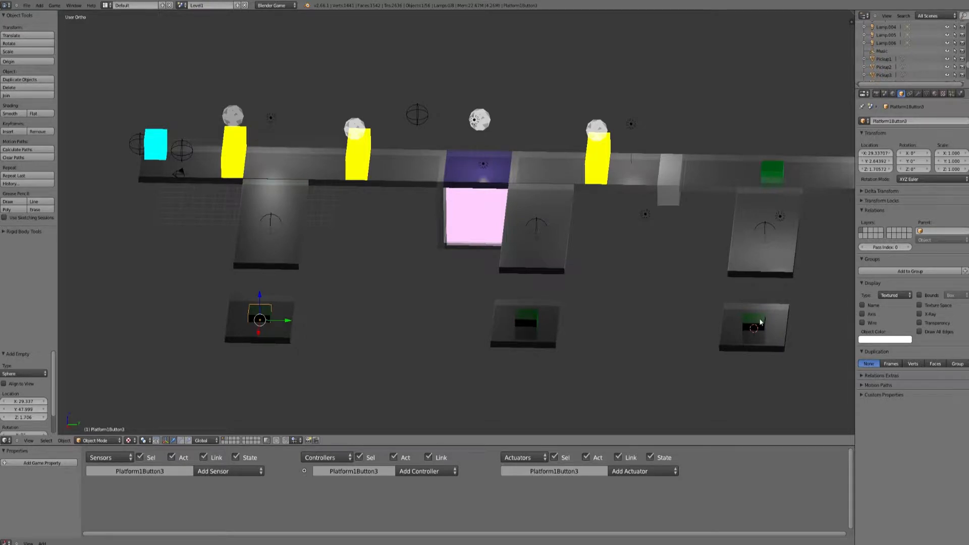
shift+right_click(556, 310)
shift+right_click(735, 309)
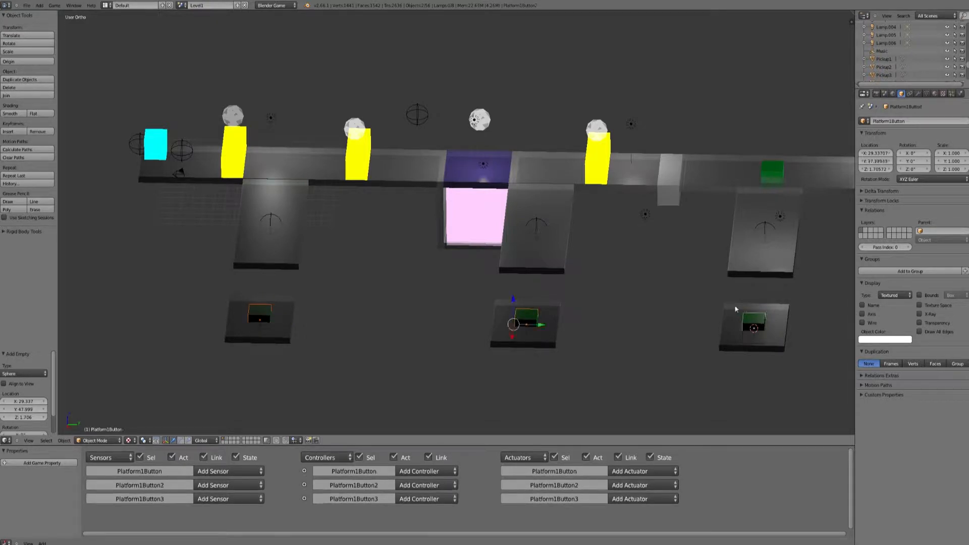
shift+right_click(541, 263)
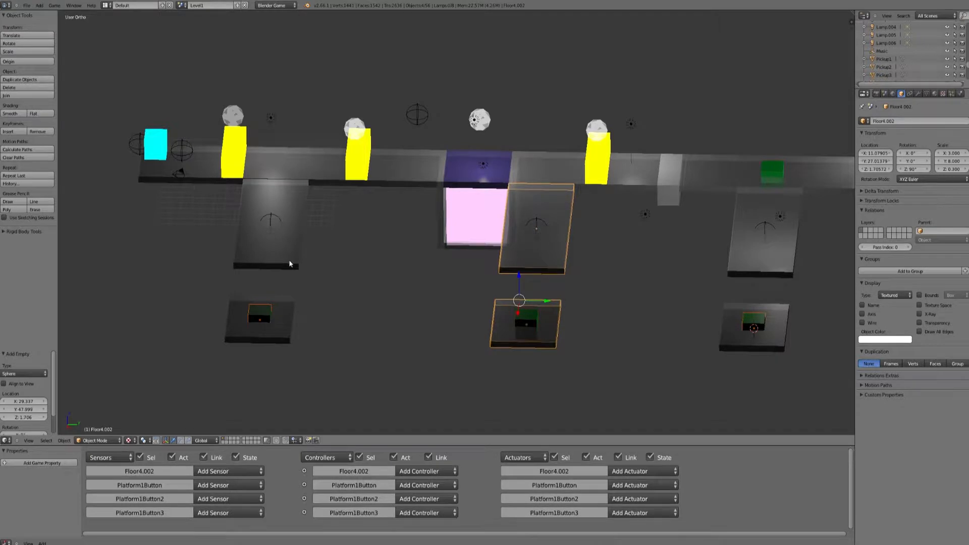
shift+right_click(765, 237)
shift+right_click(290, 264)
click(64, 440)
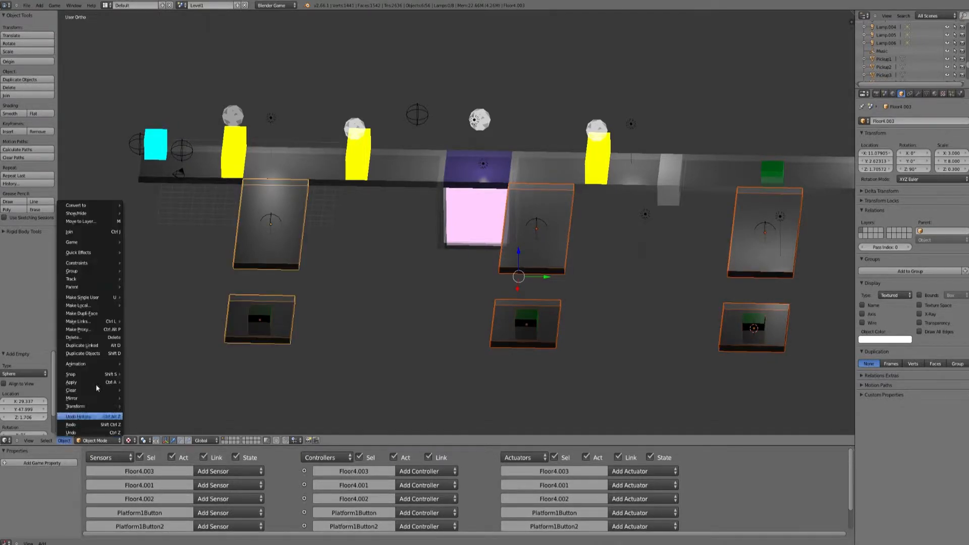
click(96, 222)
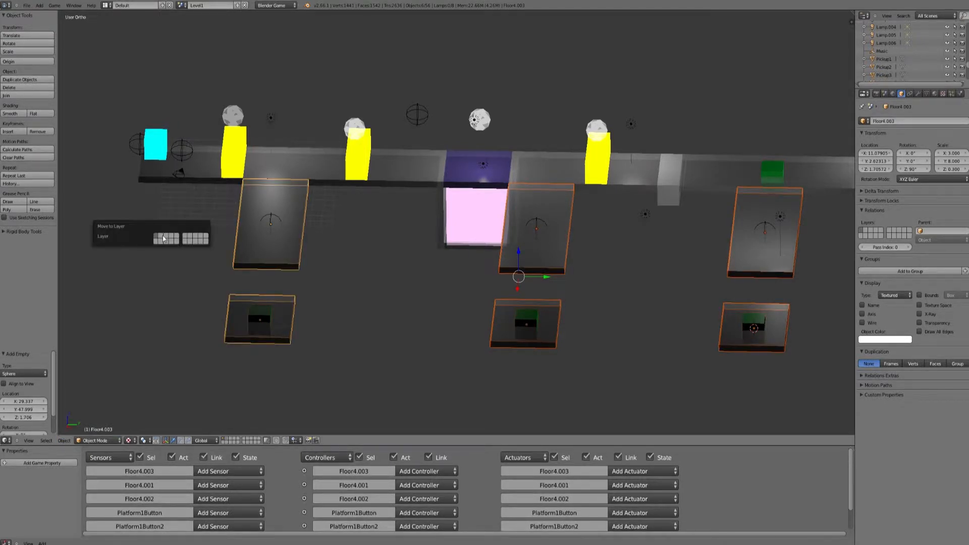
click(163, 238)
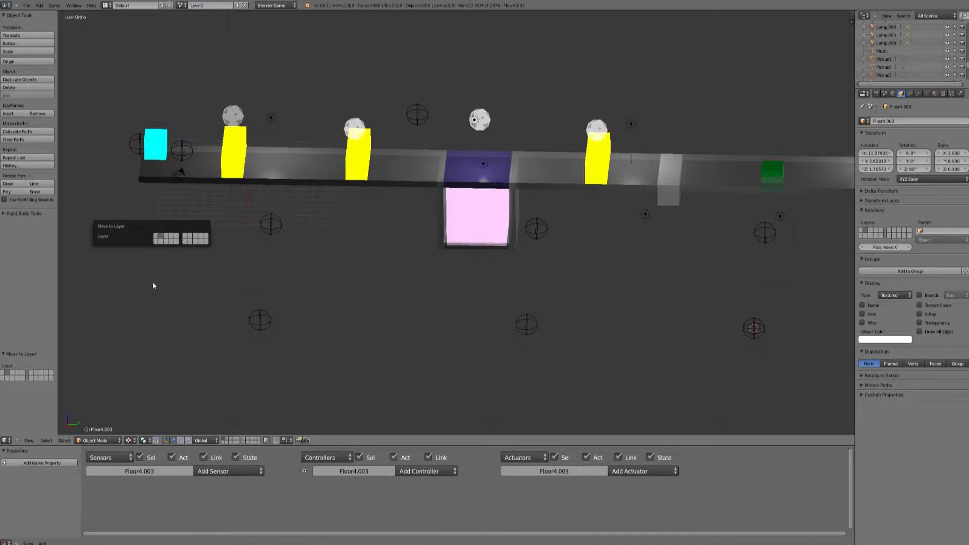
Compare the marker empties with the three branch floors on layer 2, and return to the main level layer
right_click(266, 231)
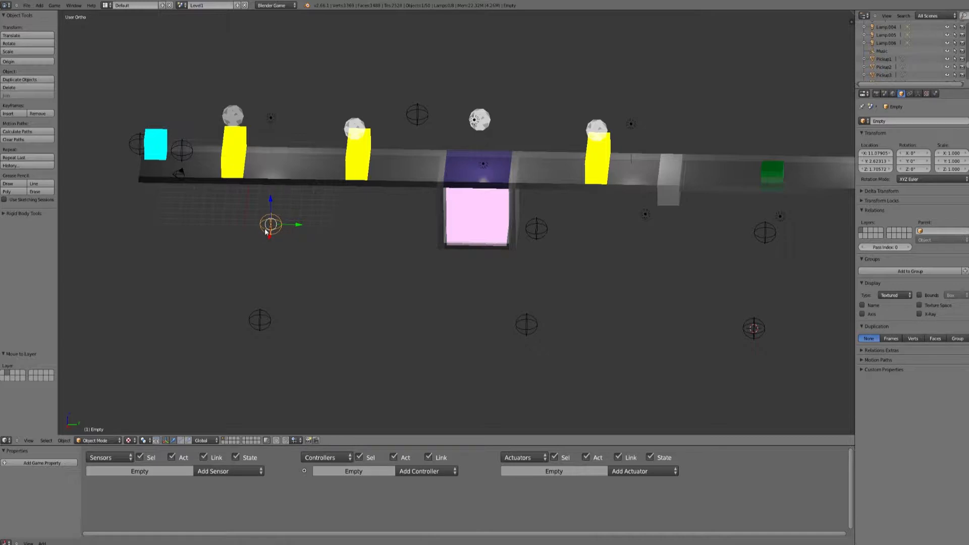
right_click(266, 320)
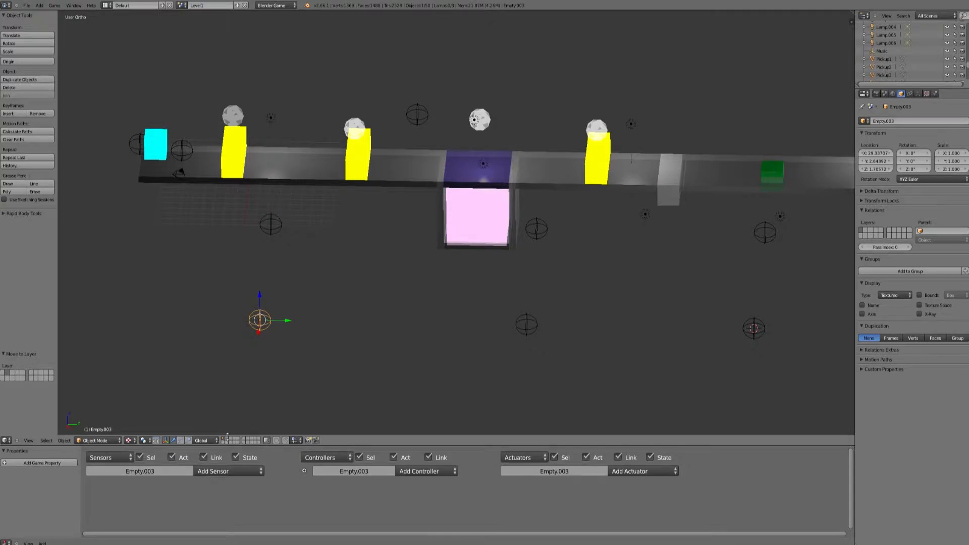
click(227, 440)
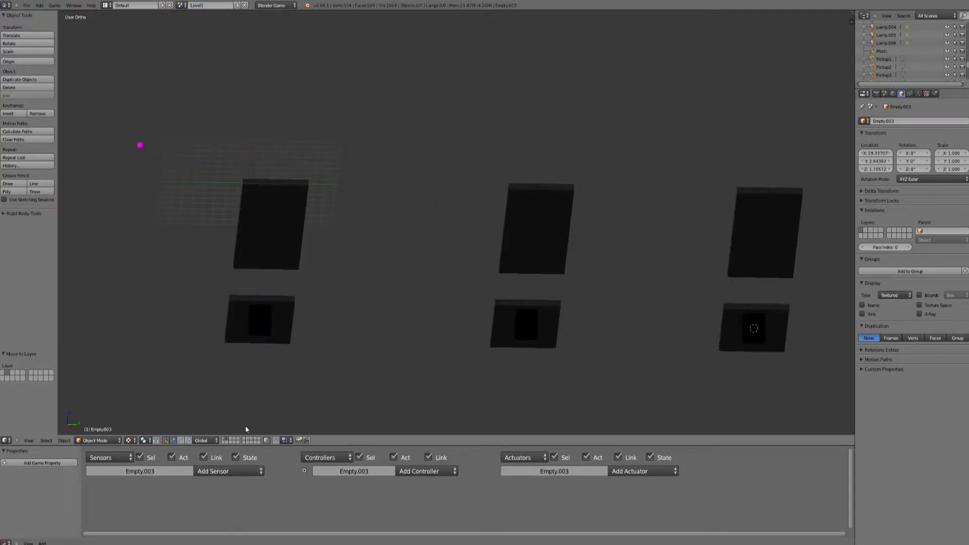
right_click(268, 256)
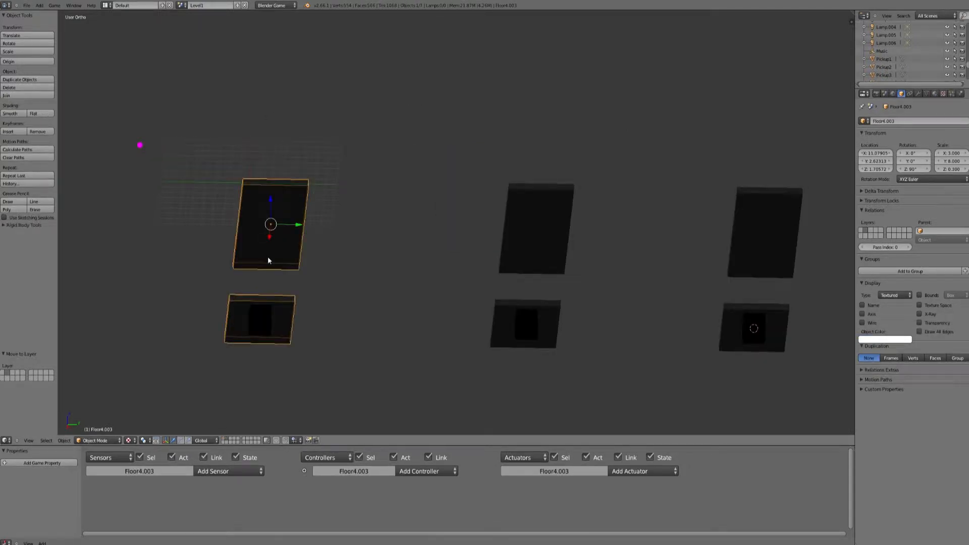
right_click(534, 259)
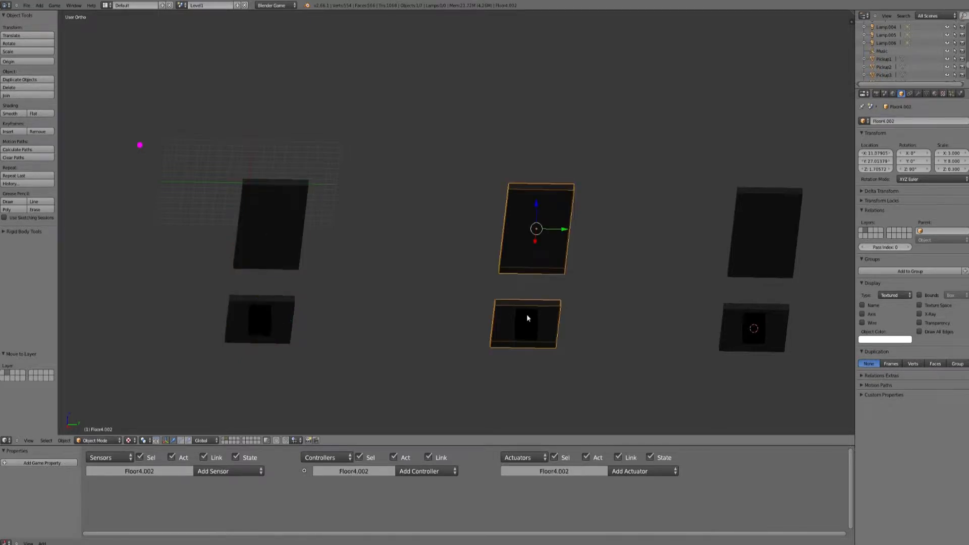
right_click(756, 252)
click(224, 440)
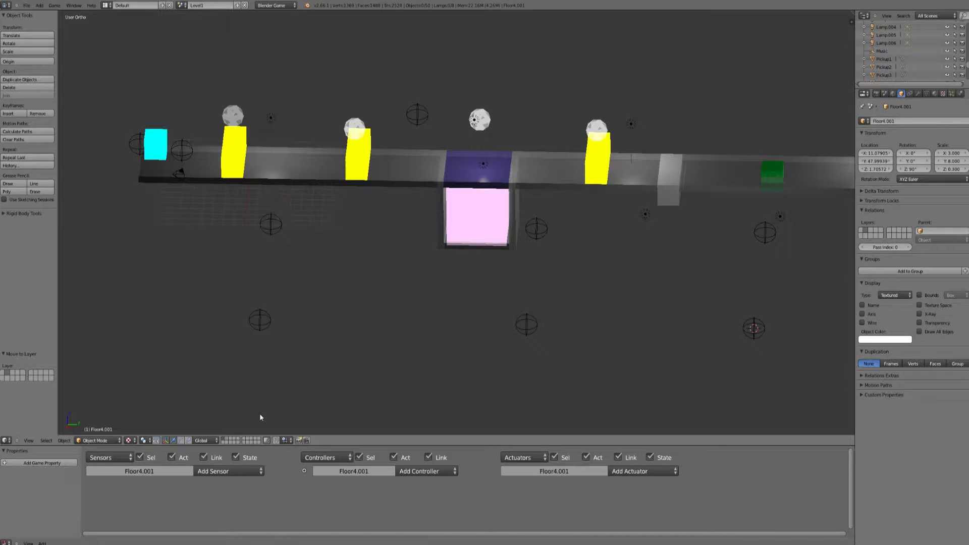
Examine the position of the gun pickup relative to the marker empties below the level
middle_drag(575, 277, 545, 277)
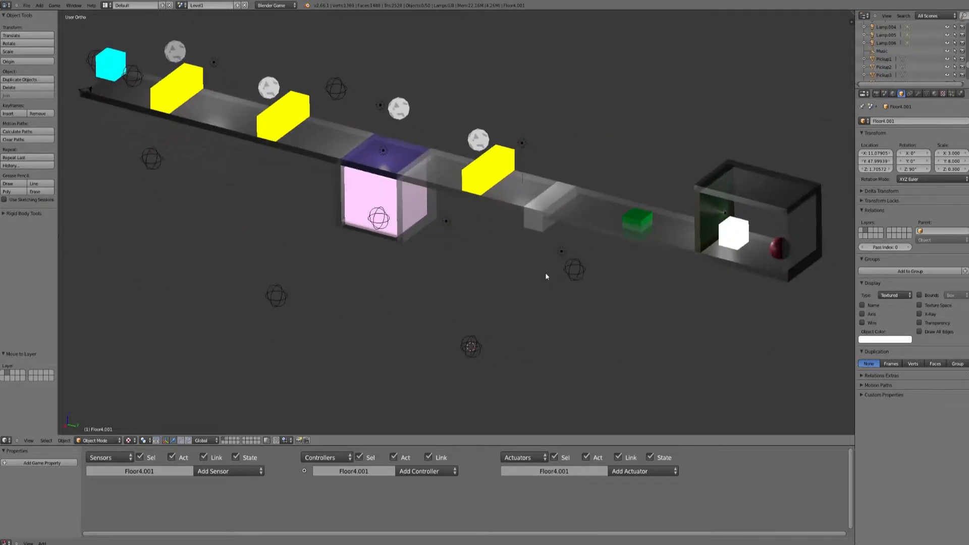
right_click(752, 254)
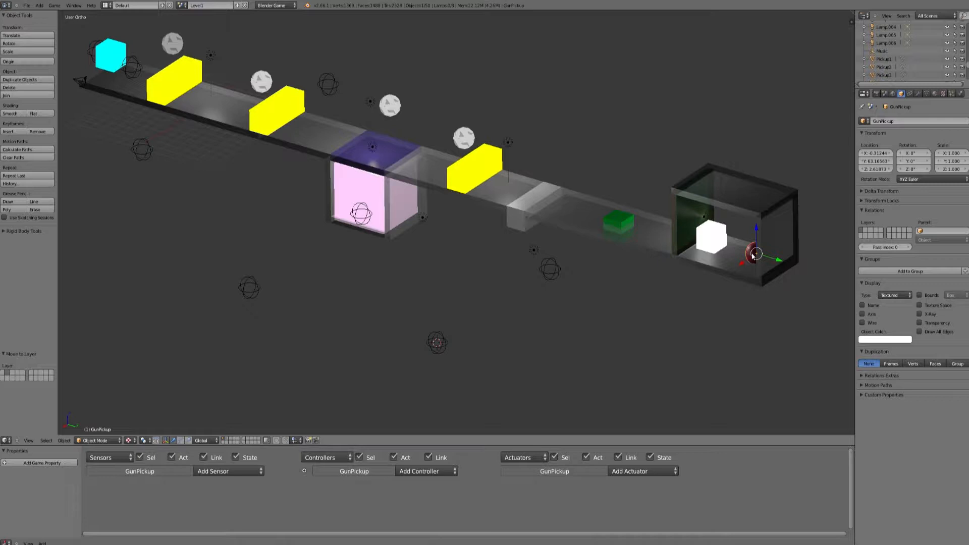
right_click(438, 344)
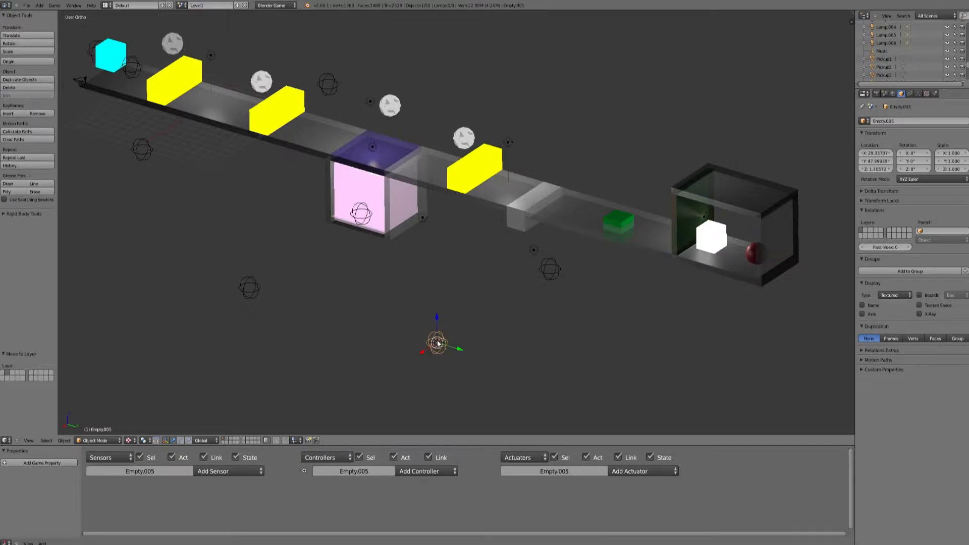
right_click(551, 270)
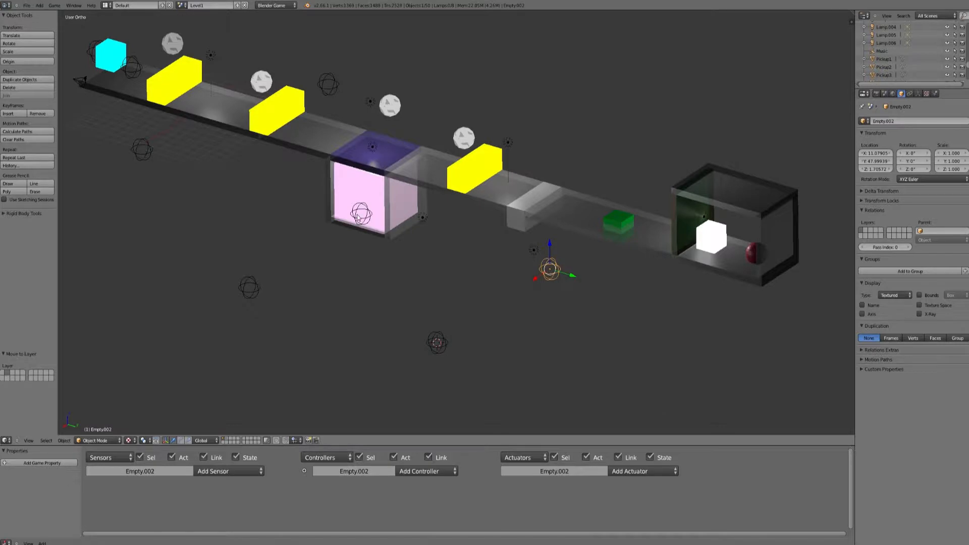
right_click(143, 149)
Save the current Blender file
mouse_move(360, 261)
middle_down()
mouse_move(388, 261)
mouse_move(368, 261)
middle_up()
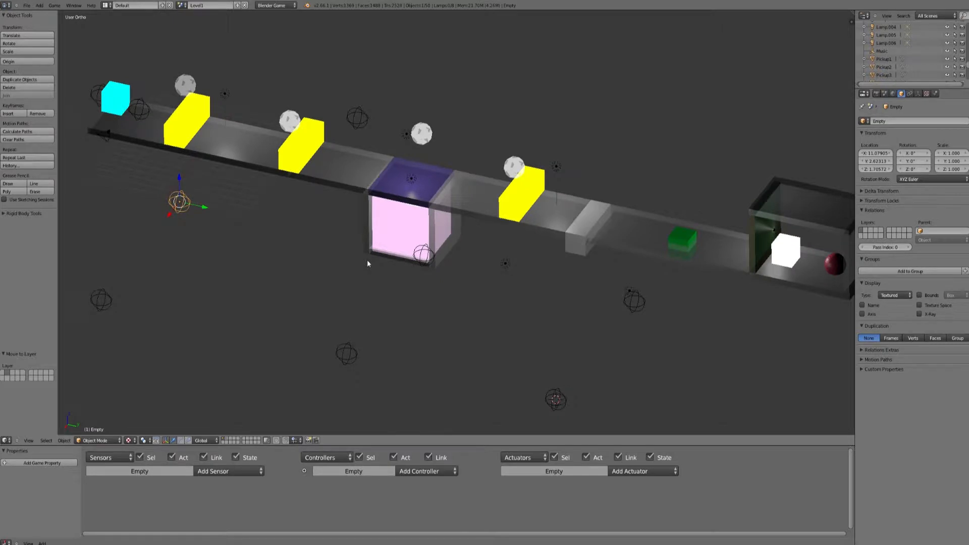
mouse_move(367, 263)
middle_down()
mouse_move(383, 255)
mouse_move(368, 250)
middle_up()
click(26, 5)
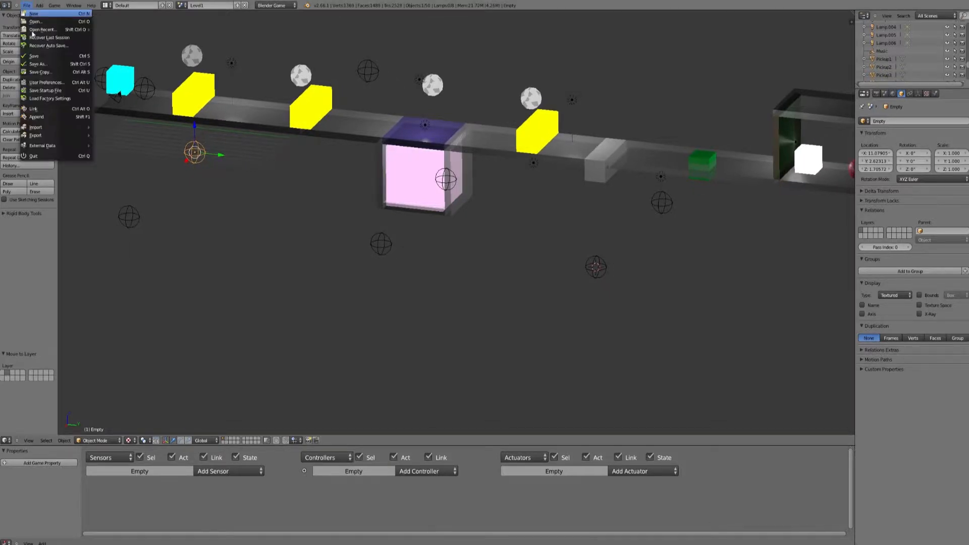
click(35, 54)
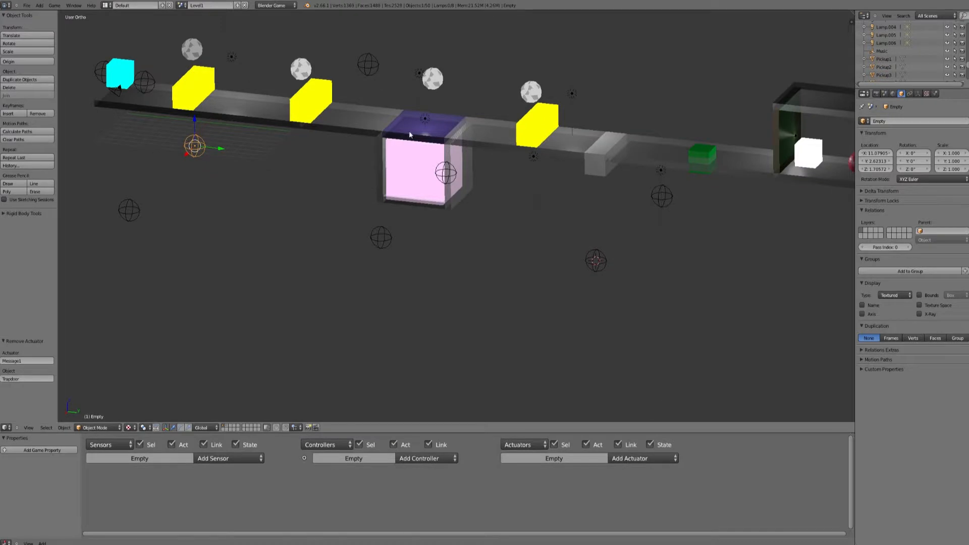
Add a Message actuator to the Trapdoor object
right_click(409, 132)
drag(692, 430, 509, 218)
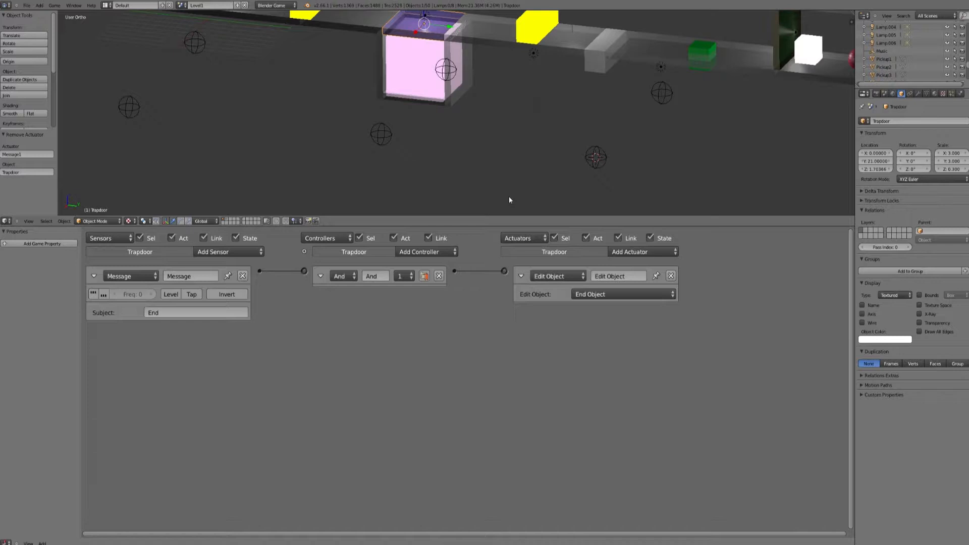
click(614, 252)
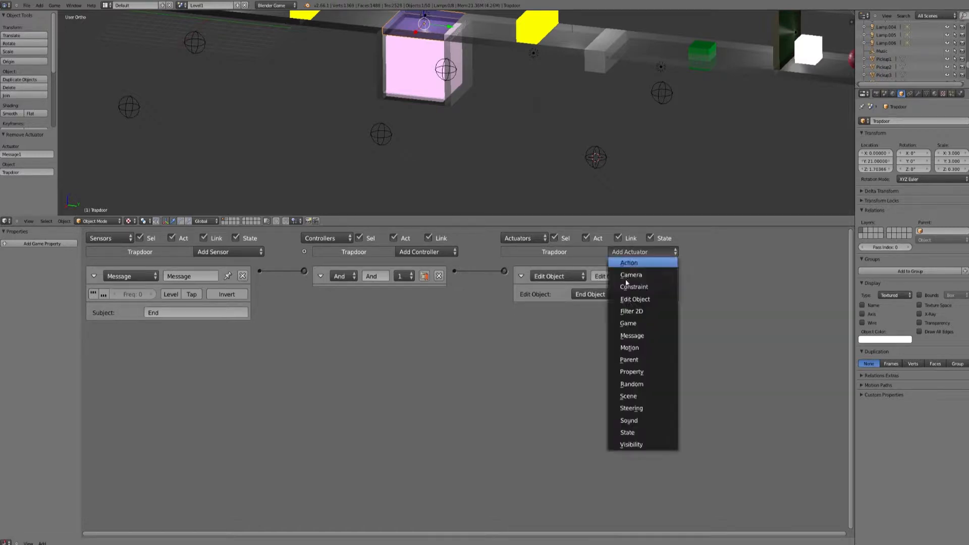
click(640, 337)
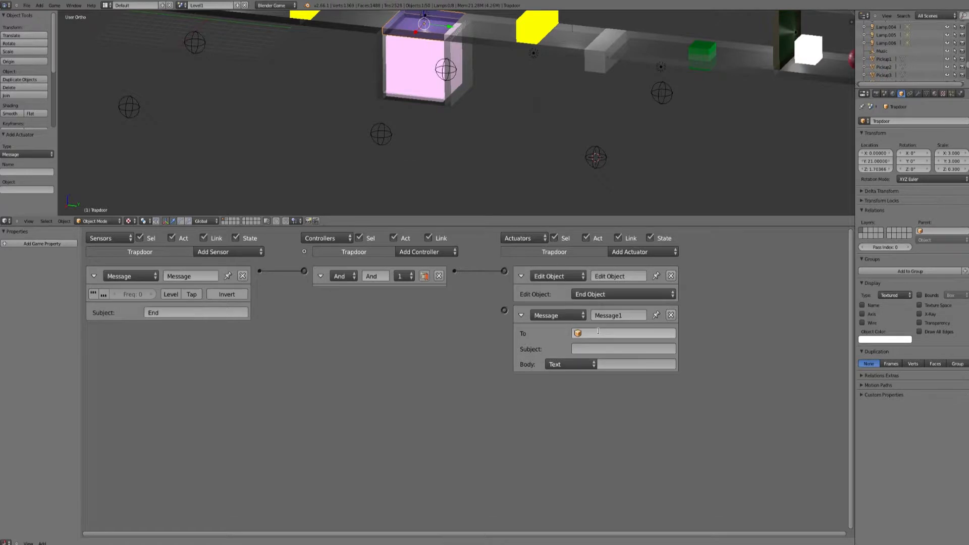
Address the trapdoor's new message to GunPickup with the subject PitOpen
click(598, 333)
text(G)
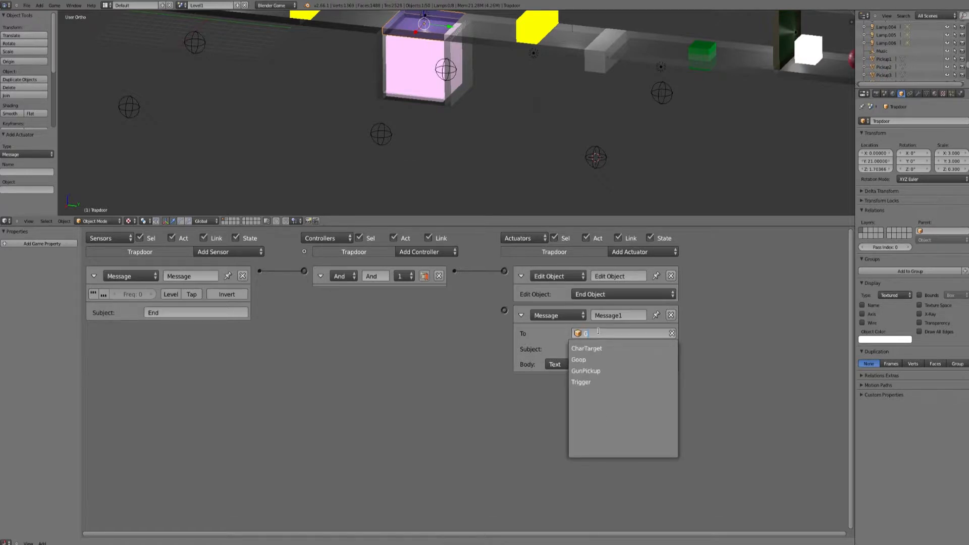
click(586, 371)
click(590, 349)
text(PitO)
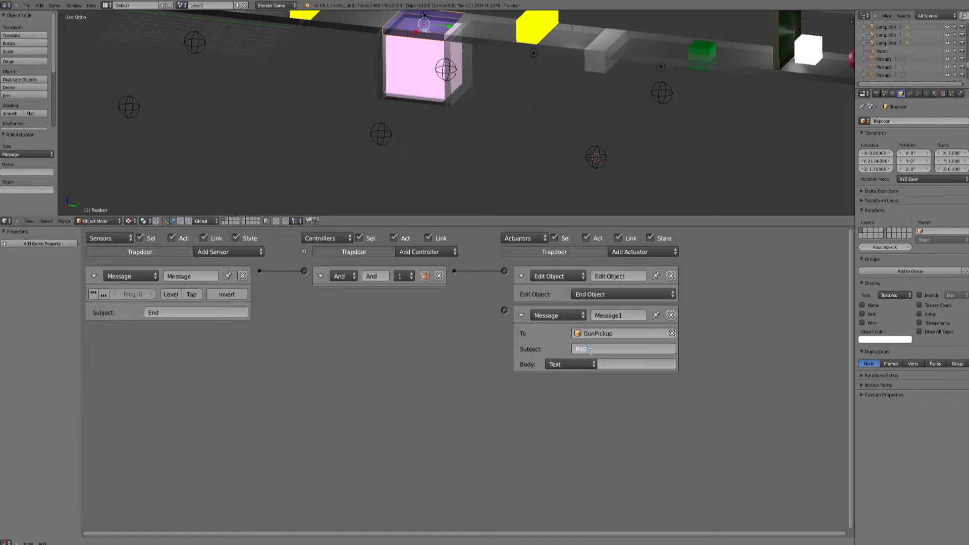
text(pen)
key(Return)
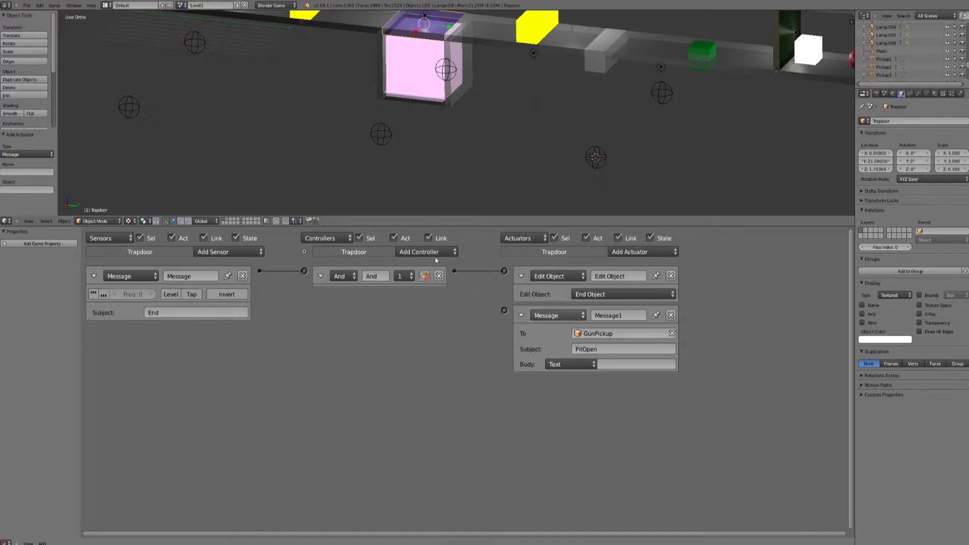
Link the trapdoor's Message actuator to the existing And controller and place it above the Edit Object actuator
drag(505, 309, 453, 271)
click(521, 315)
click(646, 315)
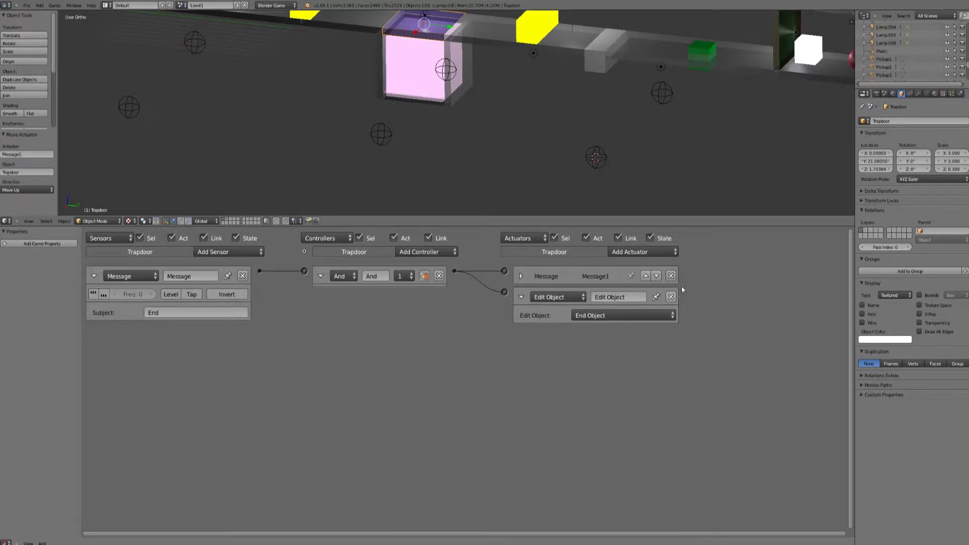
scroll(689, 273, down, 1)
drag(698, 226, 682, 383)
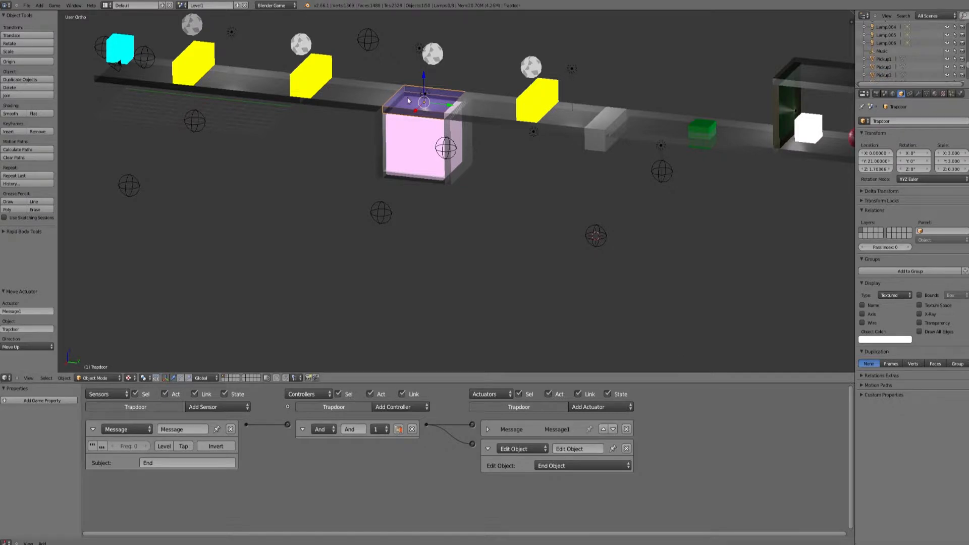
Review the trapdoor's message settings, the gun pickup, the marker empties and the character's logic
right_click(301, 44)
right_click(414, 101)
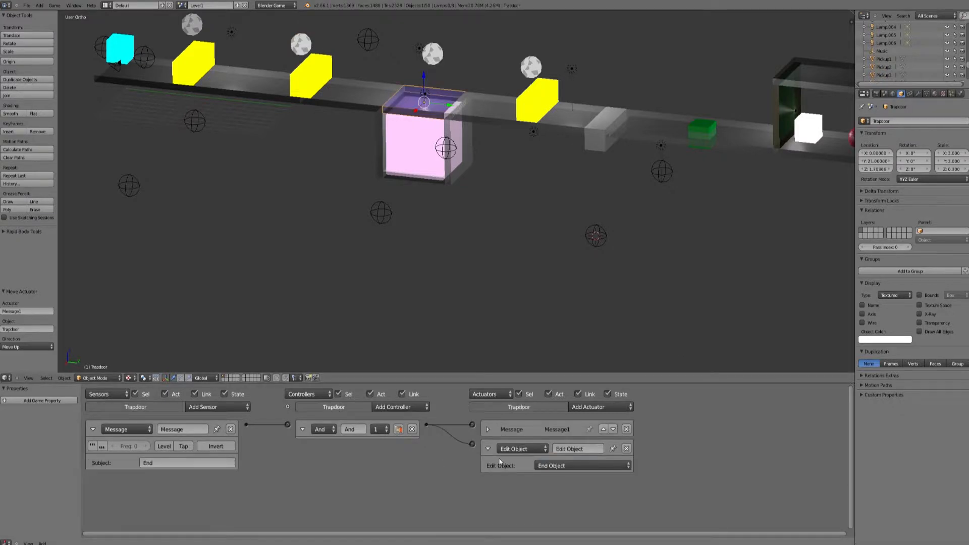
click(488, 429)
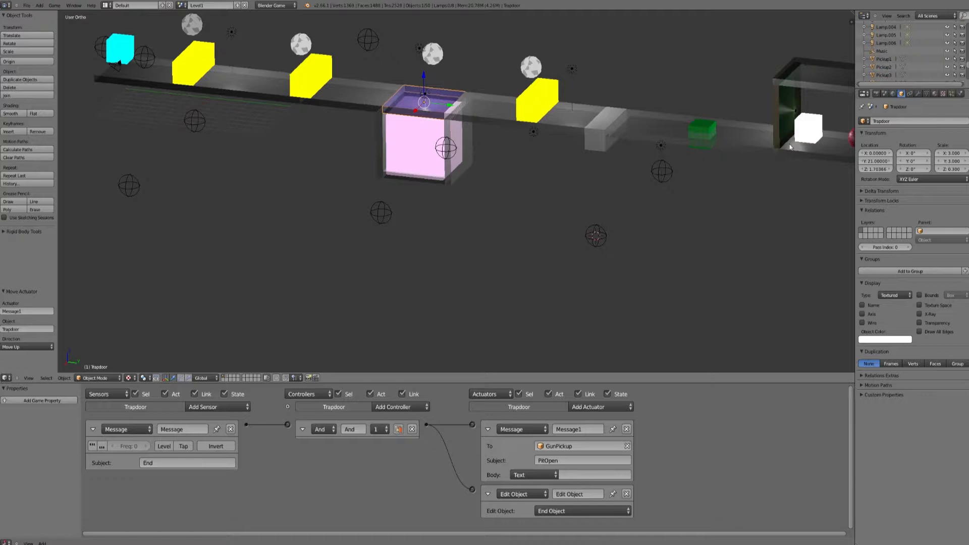
scroll(790, 147, down, 2)
right_click(790, 148)
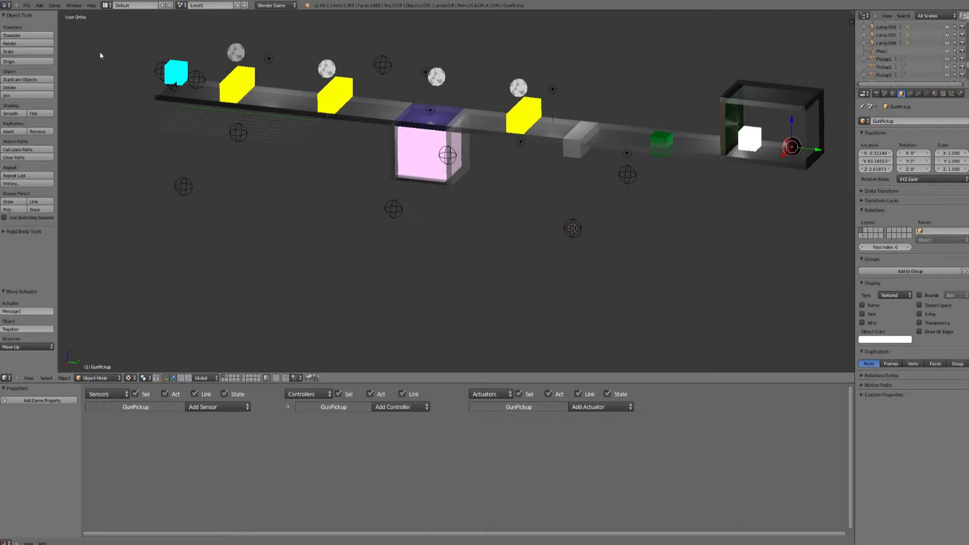
right_click(628, 175)
right_click(238, 132)
right_click(183, 188)
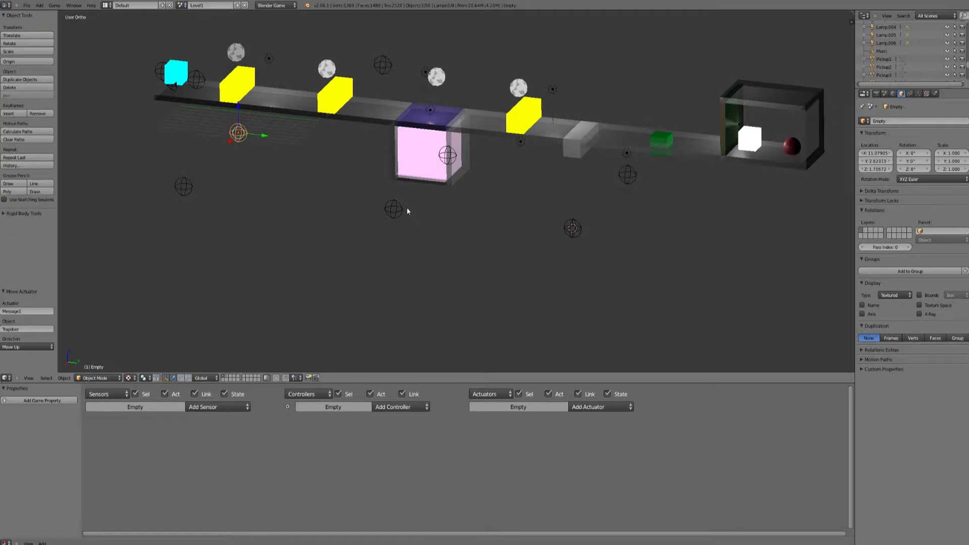
right_click(572, 227)
right_click(751, 138)
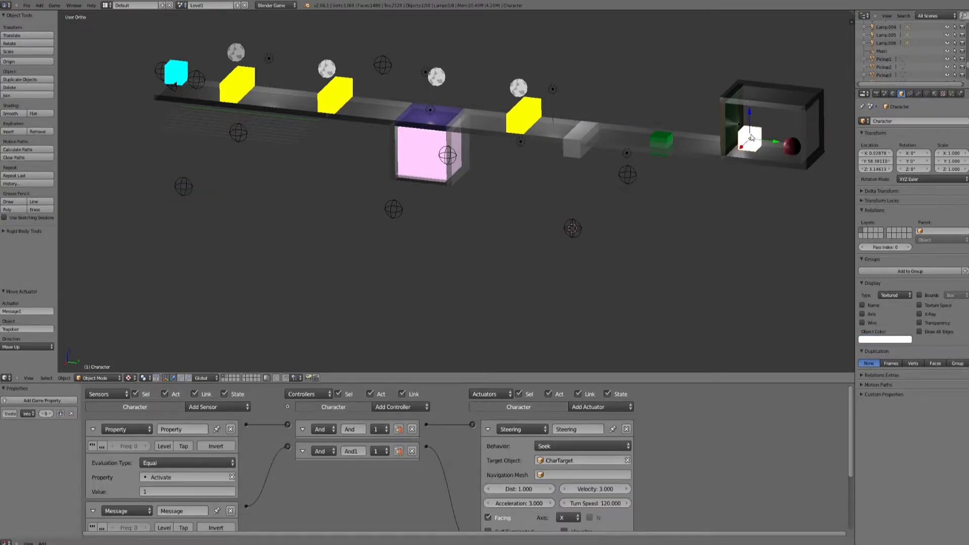
right_click(796, 147)
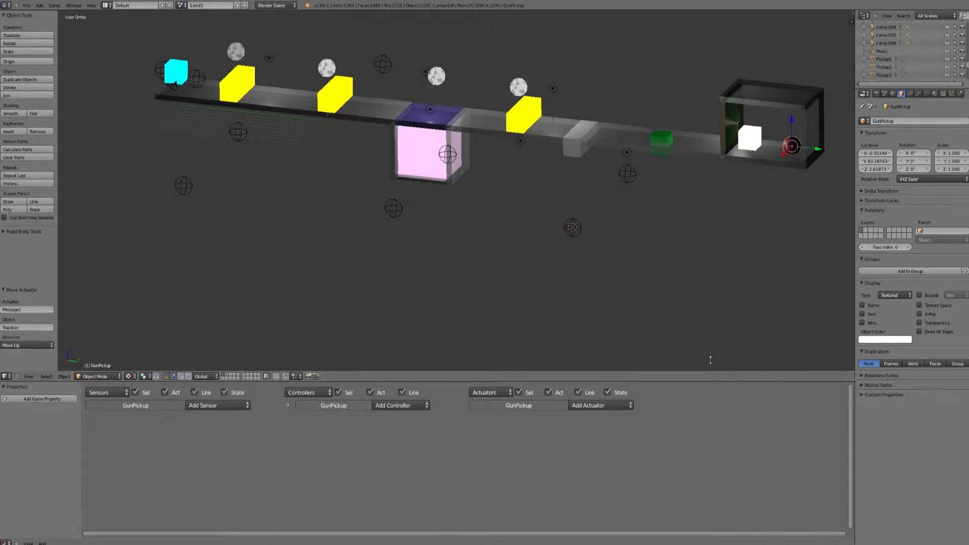
Add an integer game property named Trapdoor to the gun pickup
drag(704, 383, 726, 253)
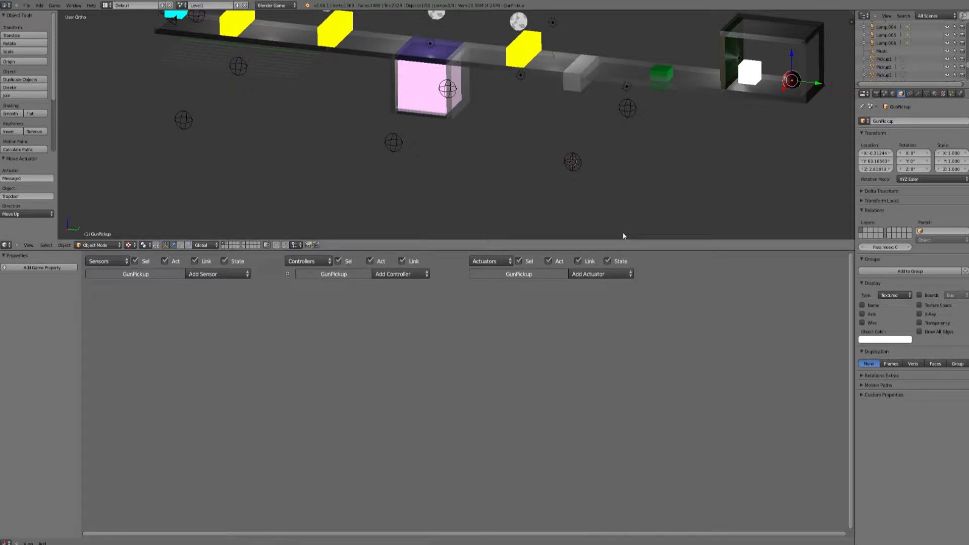
click(60, 269)
click(28, 280)
click(30, 264)
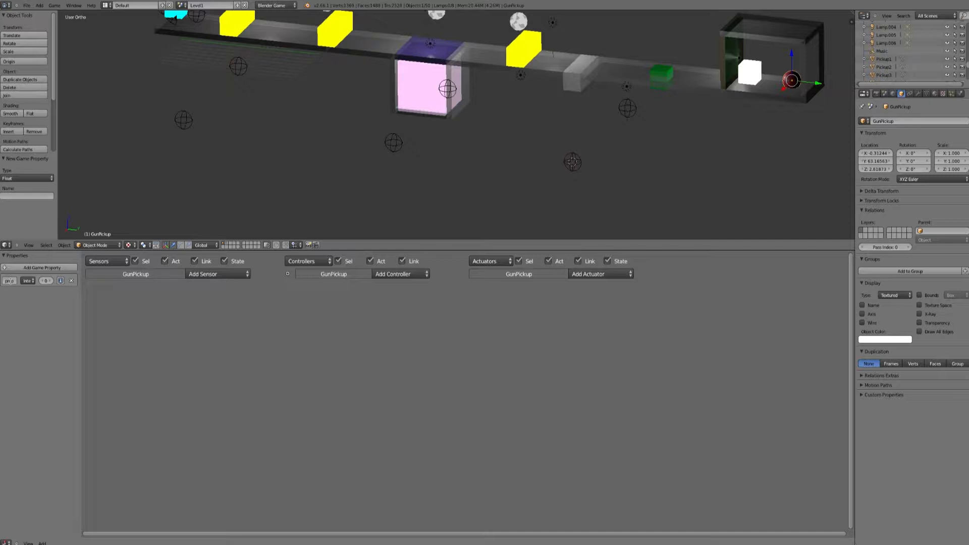
click(9, 281)
key(Return)
Add a second game property to the gun pickup, set its type to integer and rename it
click(40, 269)
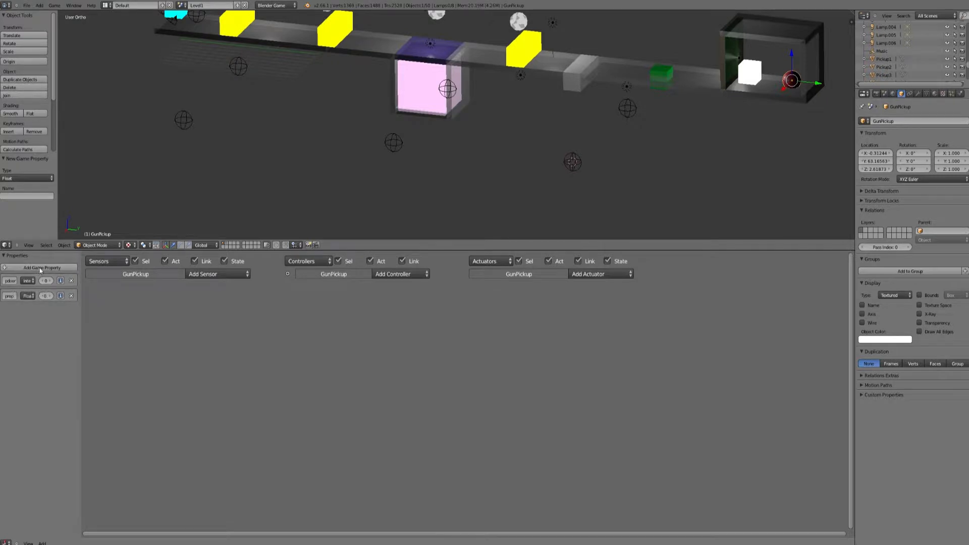
click(27, 296)
click(30, 280)
click(9, 296)
text(armedgun)
key(Return)
Add a Message sensor with the subject PitOpen to the gun pickup and link it to a new And controller
click(227, 277)
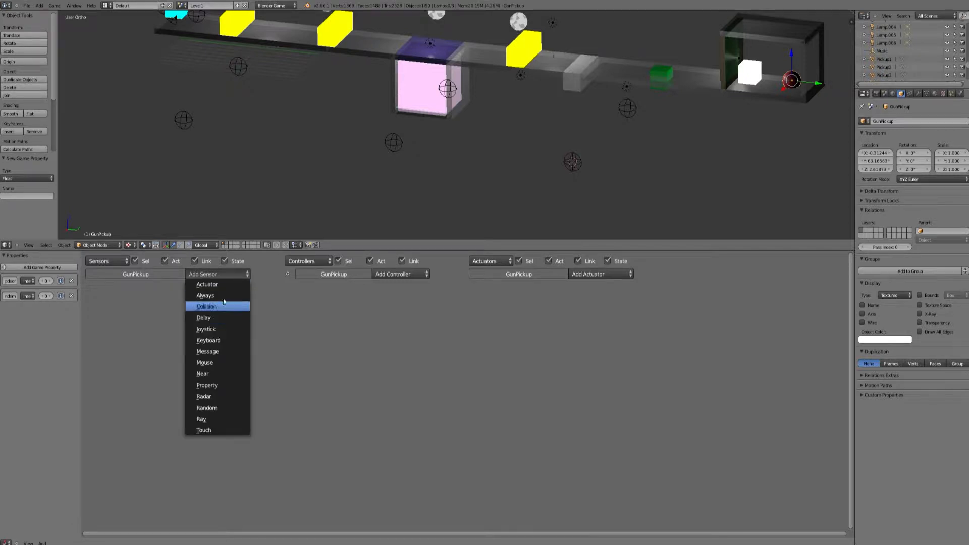
click(217, 351)
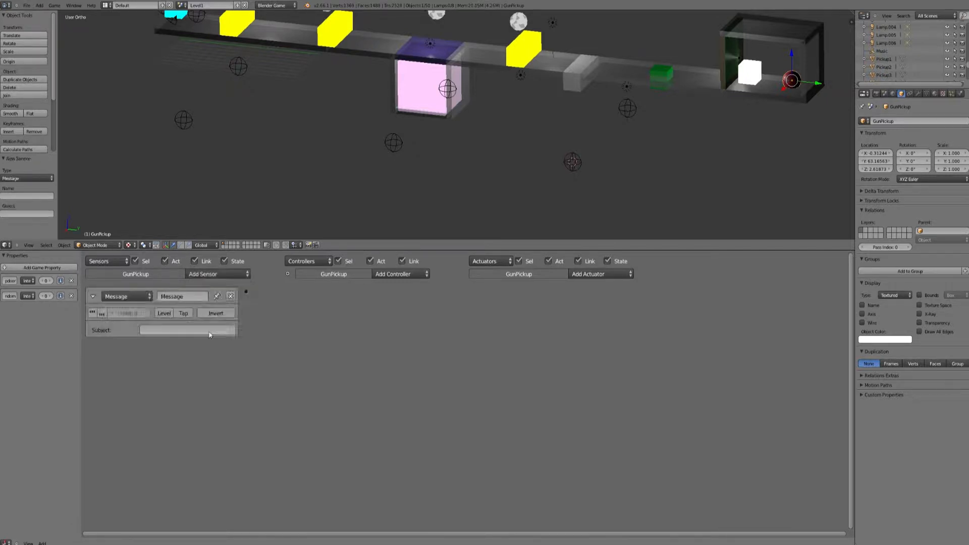
click(194, 328)
text(PitOpen)
key(Return)
click(387, 280)
click(389, 284)
drag(288, 292, 246, 291)
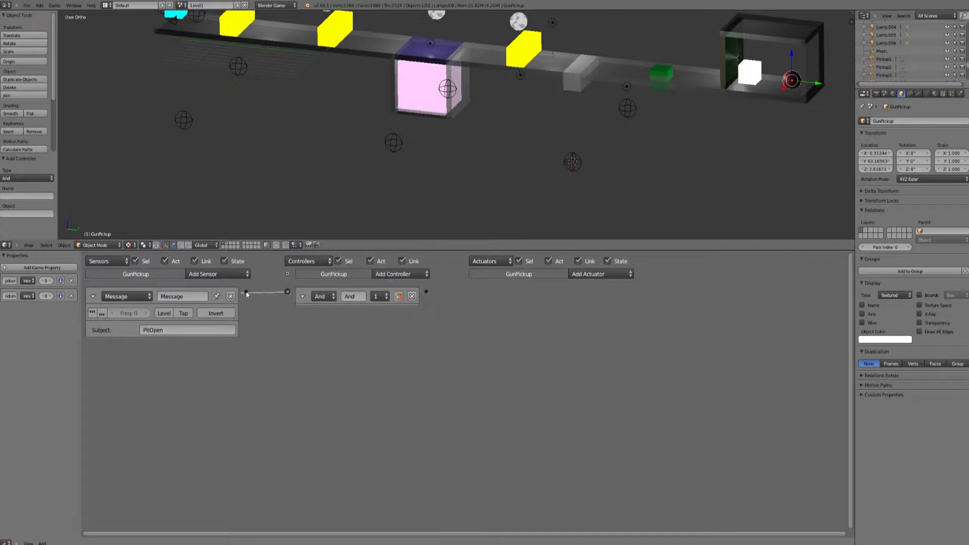
Add a Property actuator that assigns 1 to Trapdoor on the gun pickup and link it to the And controller
click(579, 277)
click(592, 385)
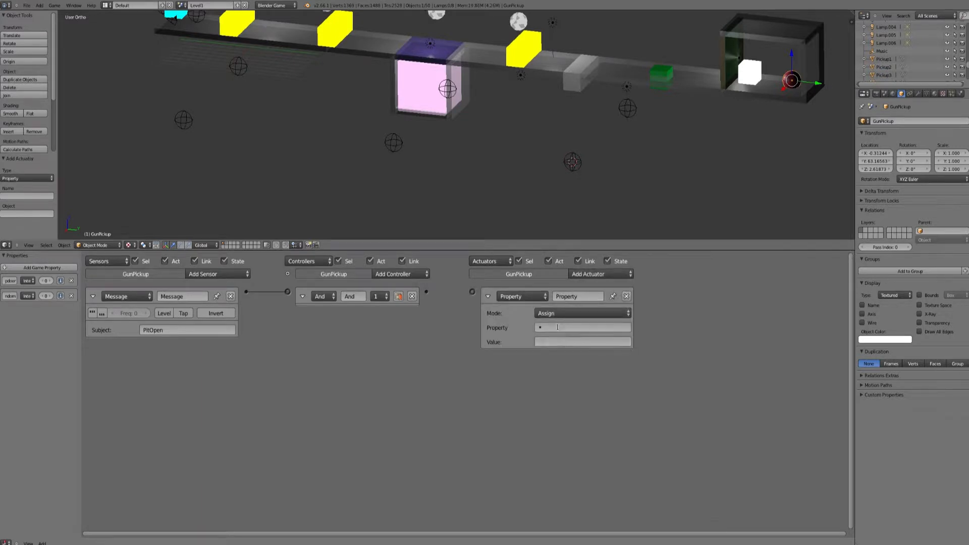
click(554, 330)
click(545, 346)
click(545, 345)
key(Return)
drag(472, 292, 426, 294)
Add a Collision sensor for the PlayerM material to the gun pickup and link it to a new And controller
click(225, 274)
click(215, 308)
click(121, 384)
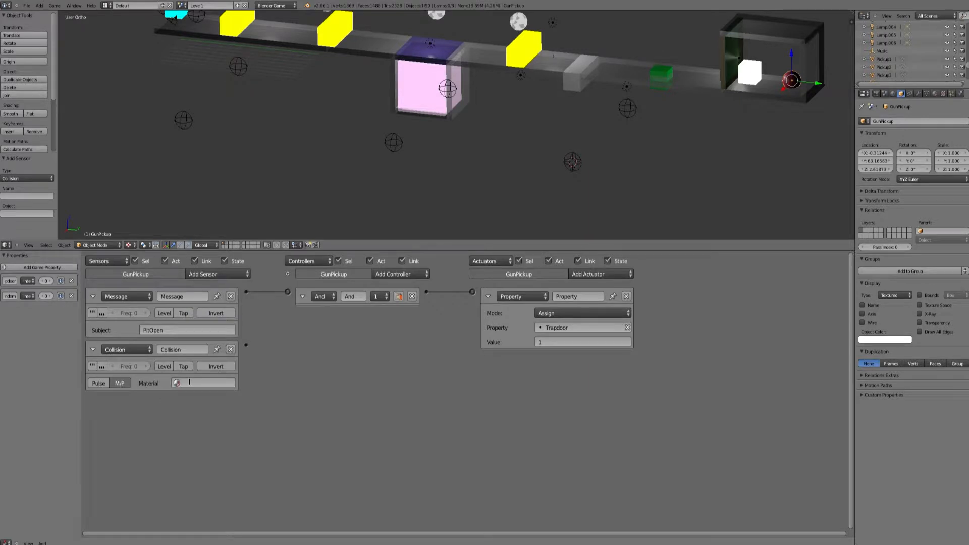
click(189, 383)
text(PlayerM)
key(Return)
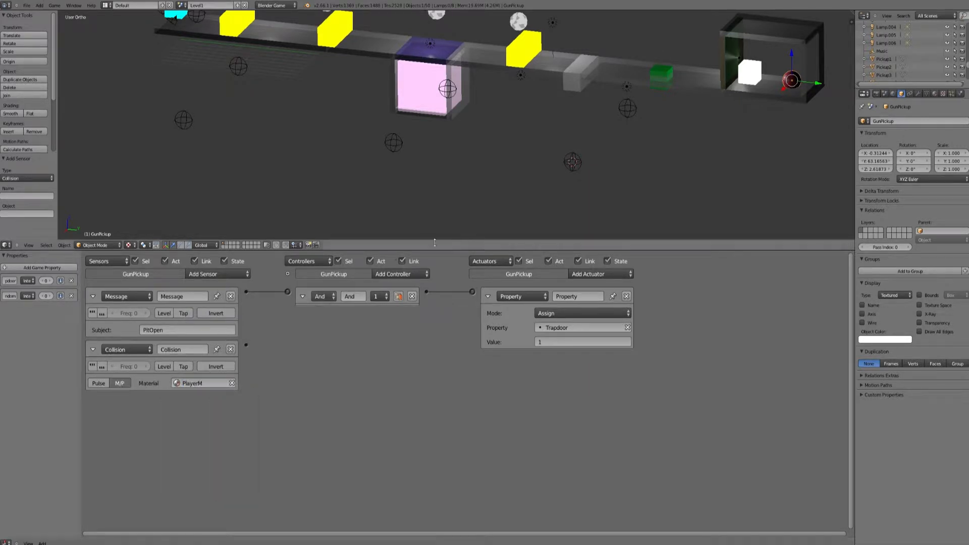
click(399, 274)
click(399, 284)
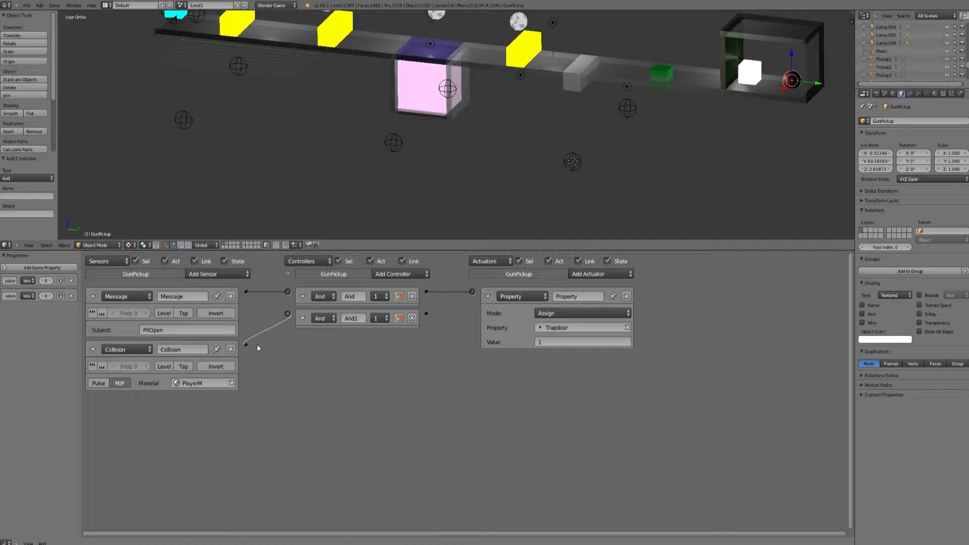
Add a Property sensor that checks whether Trapdoor equals 1 and link it to the collision's And controller
click(225, 275)
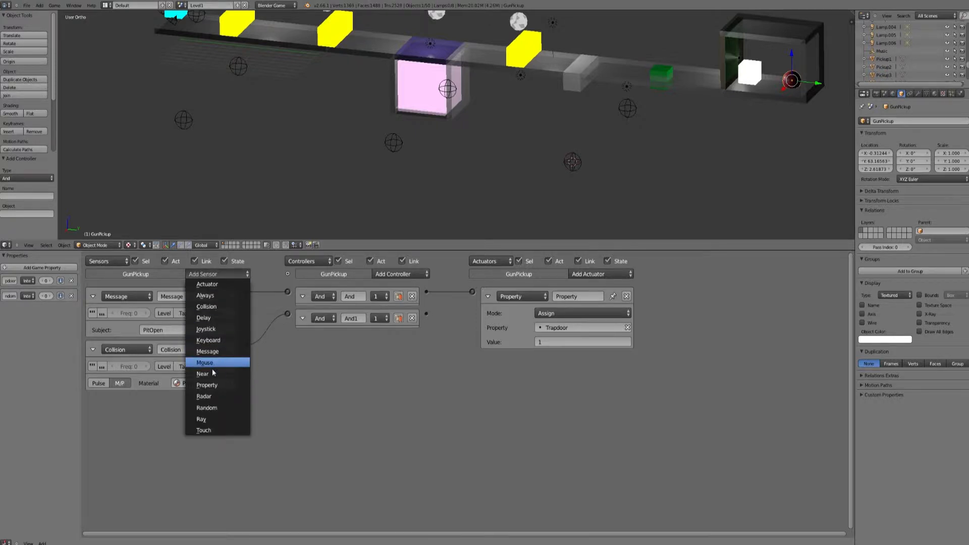
click(237, 386)
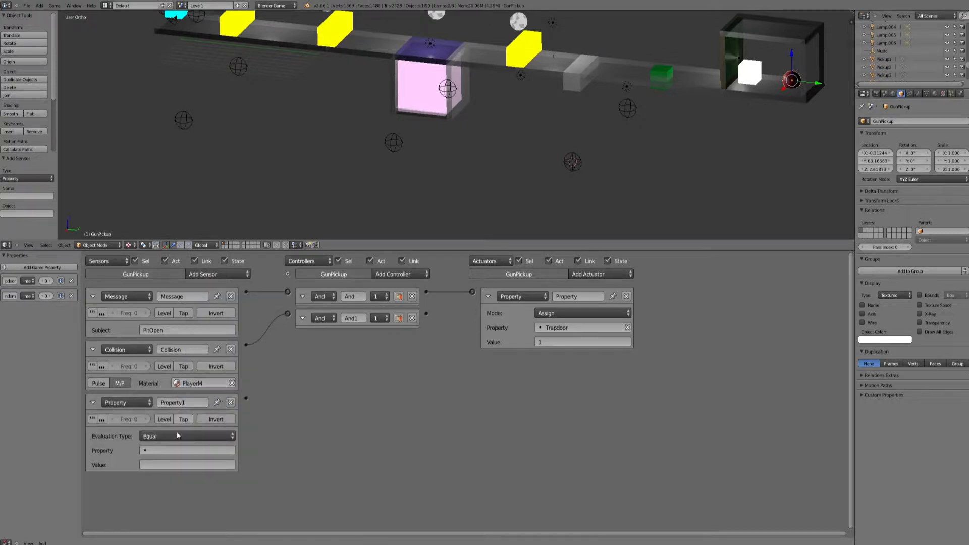
click(160, 449)
click(154, 356)
click(157, 463)
text(1)
key(Return)
drag(287, 314, 246, 397)
Add a Random actuator with Int Uniform distribution from 1 to 3 on the Random property and link it to the second And controller
click(600, 275)
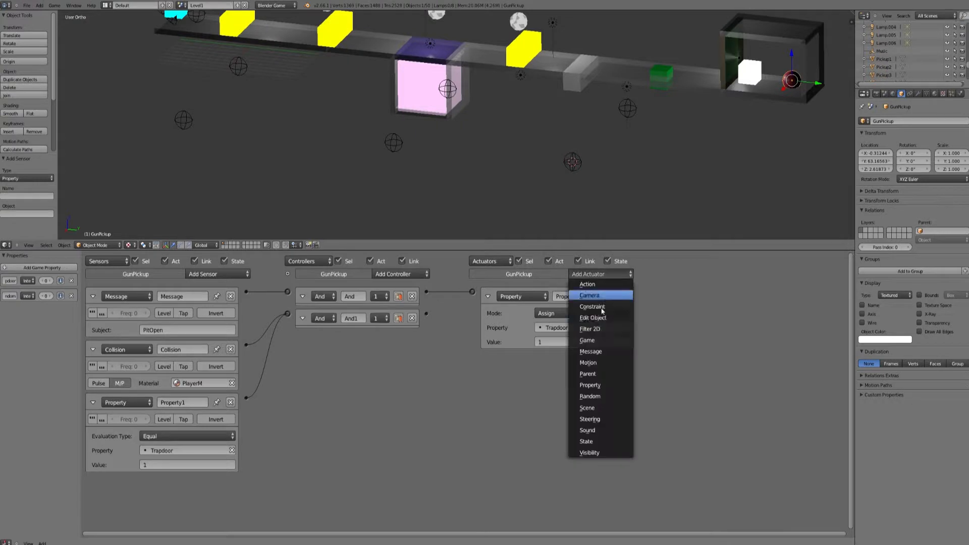
click(590, 396)
drag(469, 357, 427, 314)
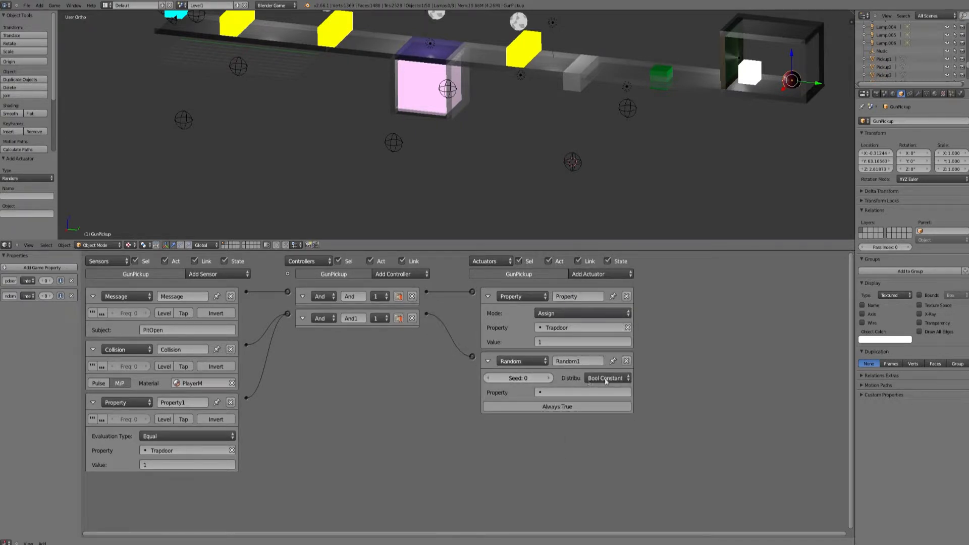
click(589, 380)
click(612, 323)
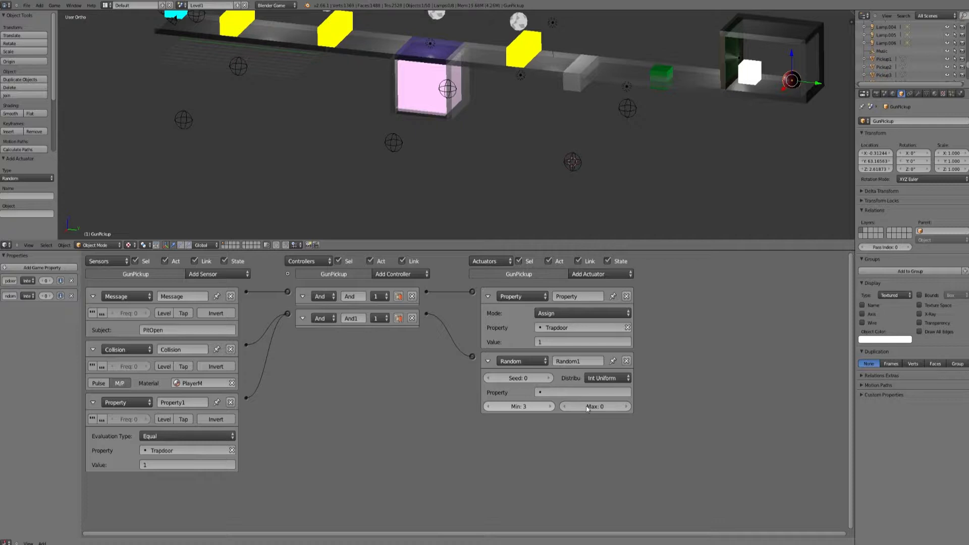
click(628, 407)
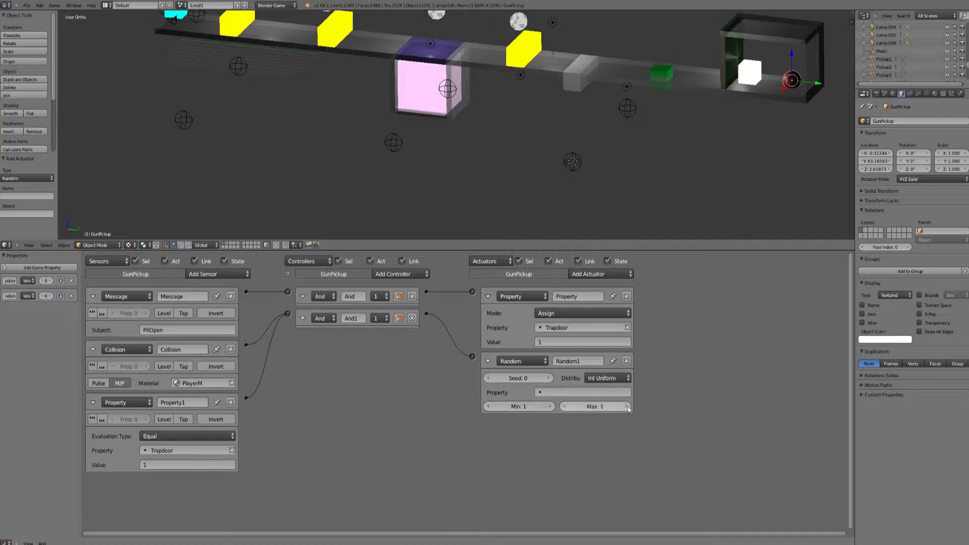
click(586, 393)
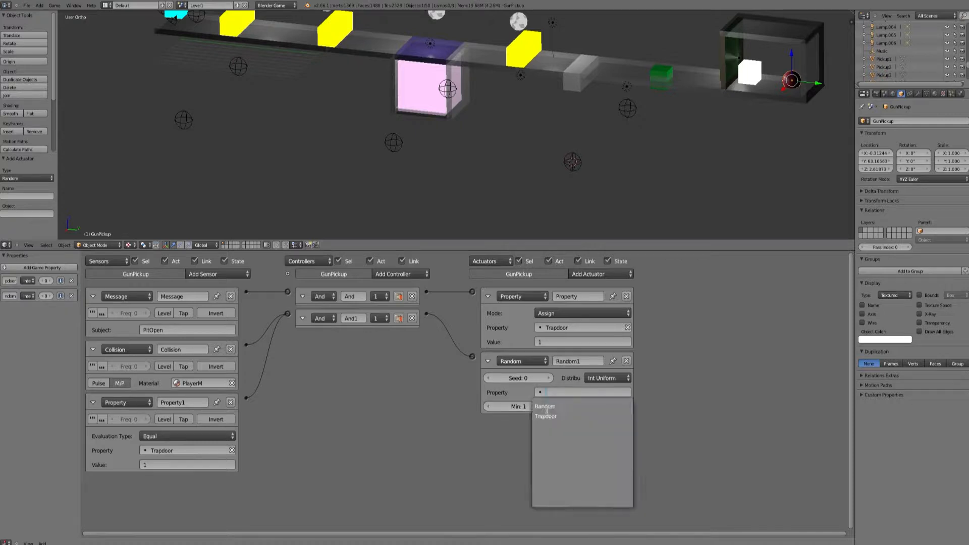
click(549, 404)
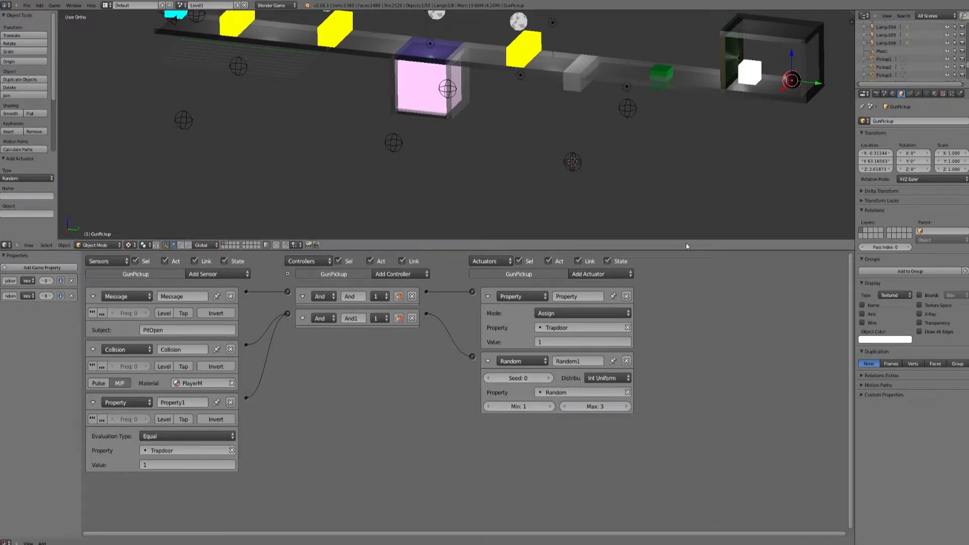
Add another Property sensor to the gun pickup that checks whether Random equals 1
drag(685, 252, 740, 126)
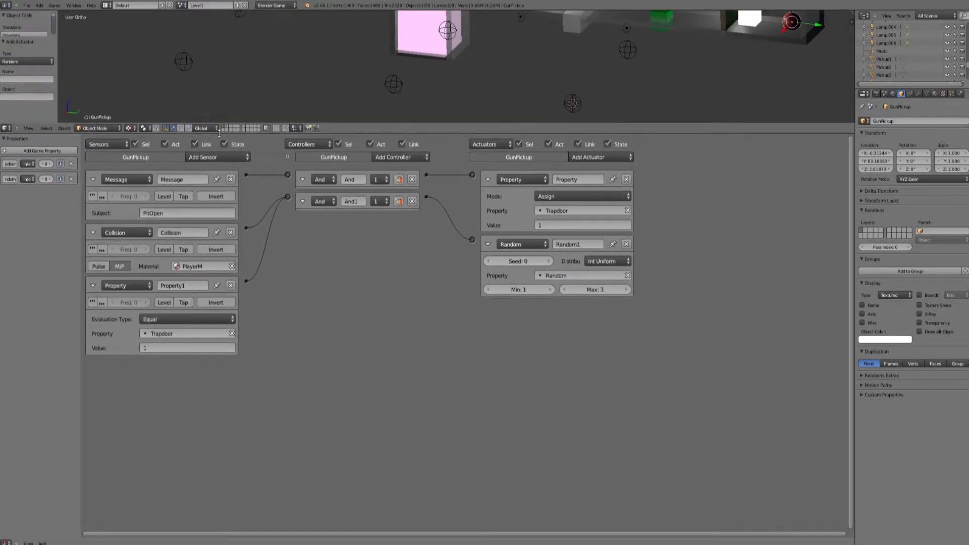
click(211, 158)
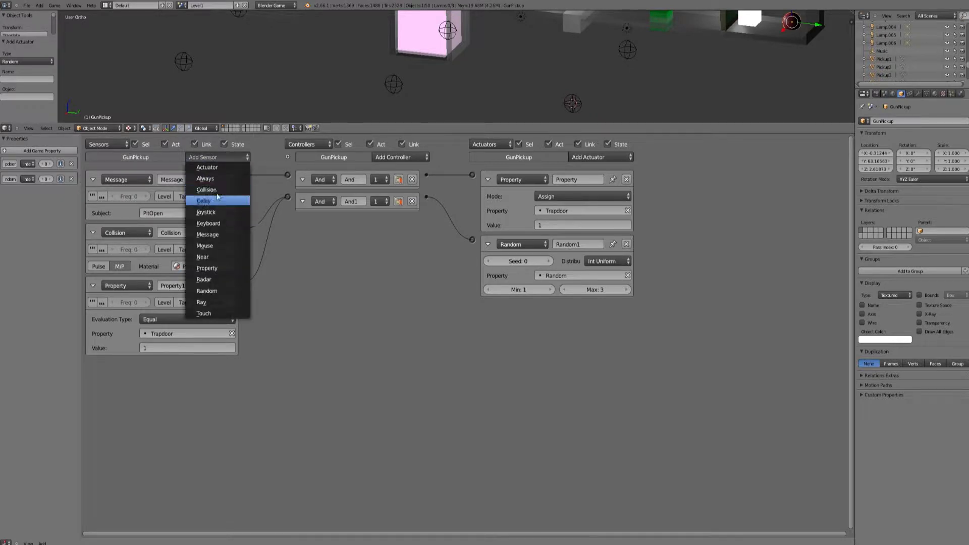
click(214, 268)
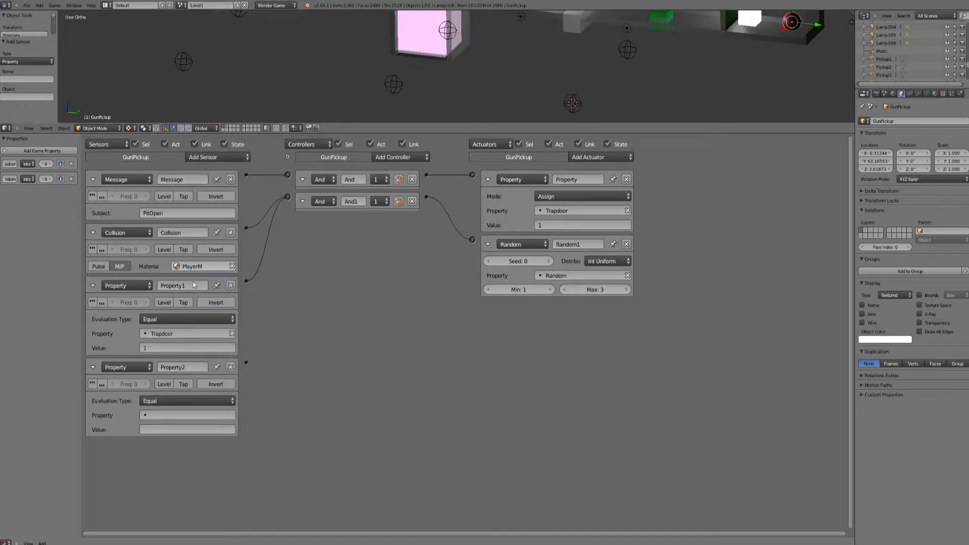
click(163, 415)
click(150, 431)
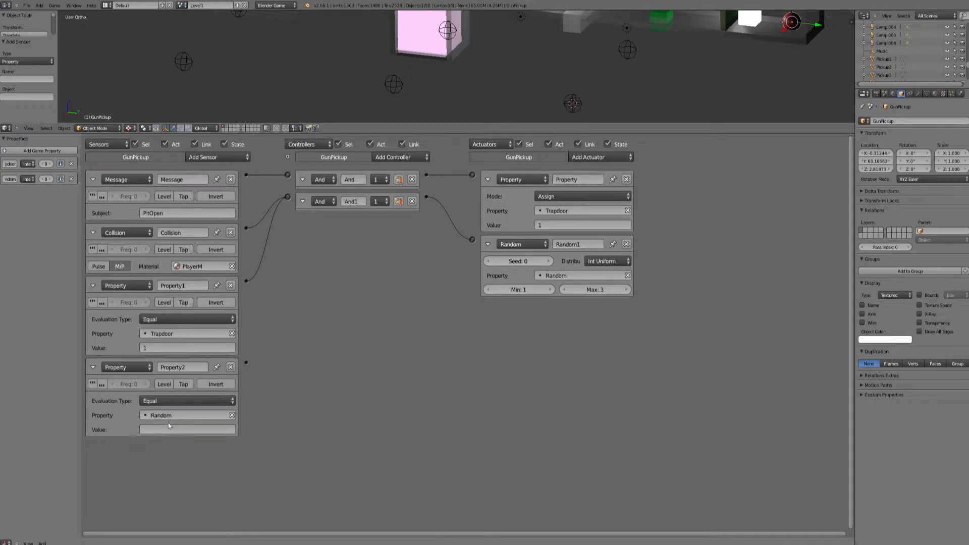
Add two Message actuators to the gun pickup
click(580, 158)
click(591, 235)
click(591, 157)
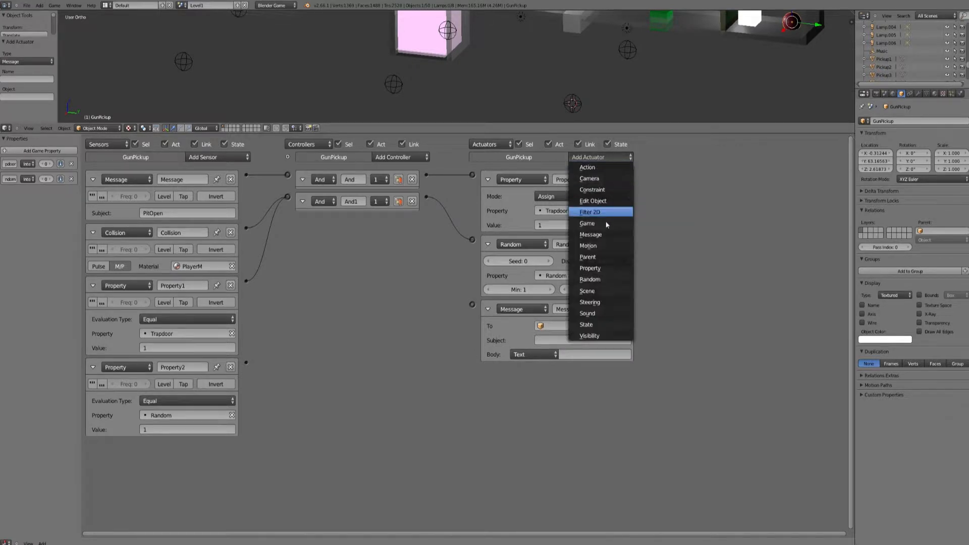
click(588, 234)
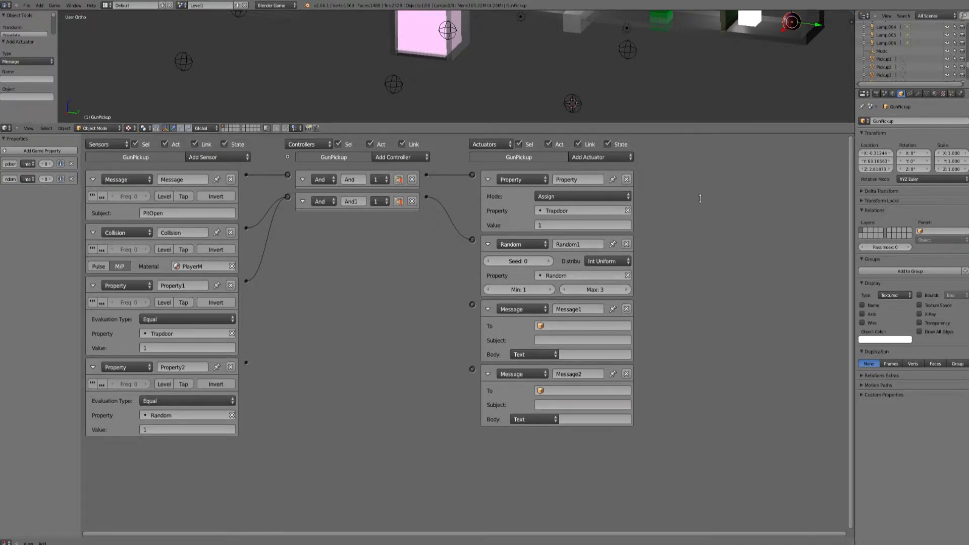
Show the second layer and rename the branch floor Floor4.001 as Platform1
drag(689, 160, 689, 340)
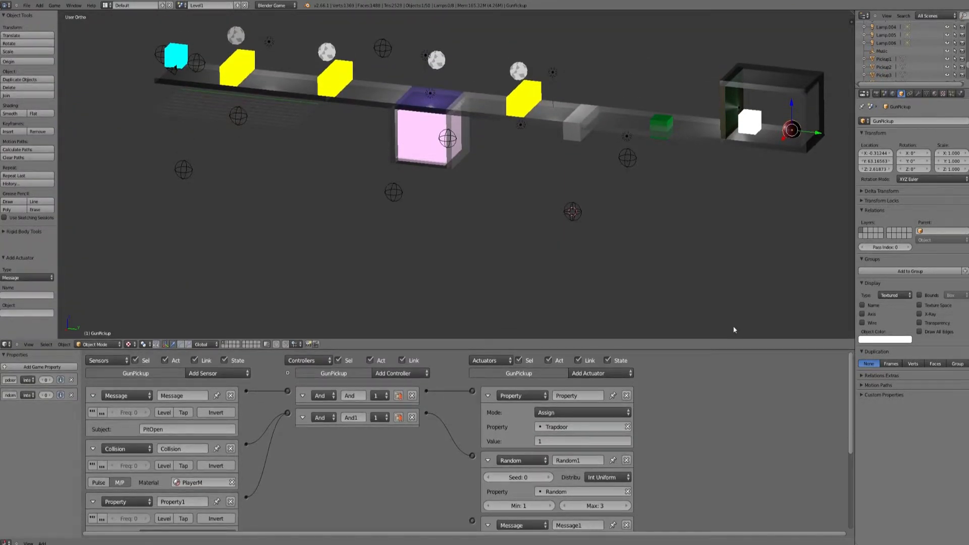
right_click(581, 214)
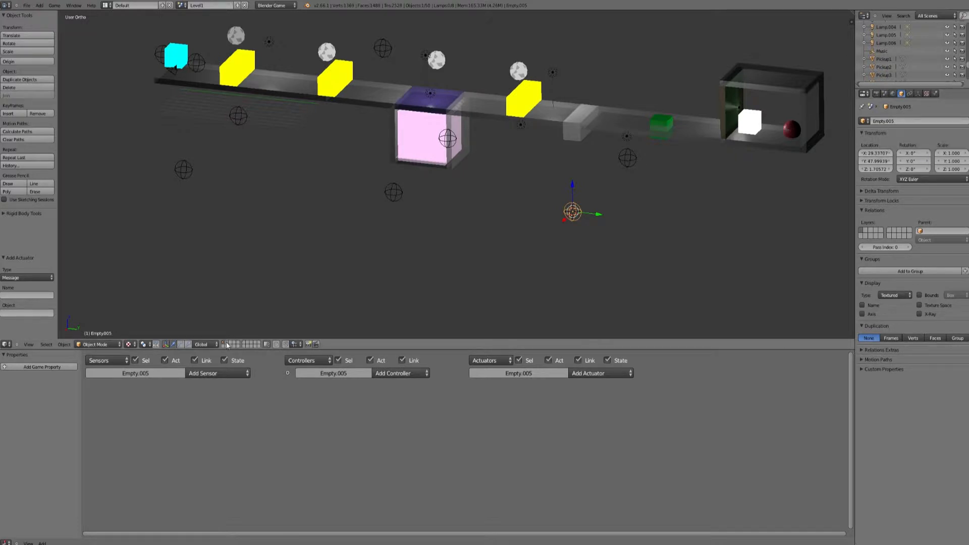
key(2)
right_click(625, 163)
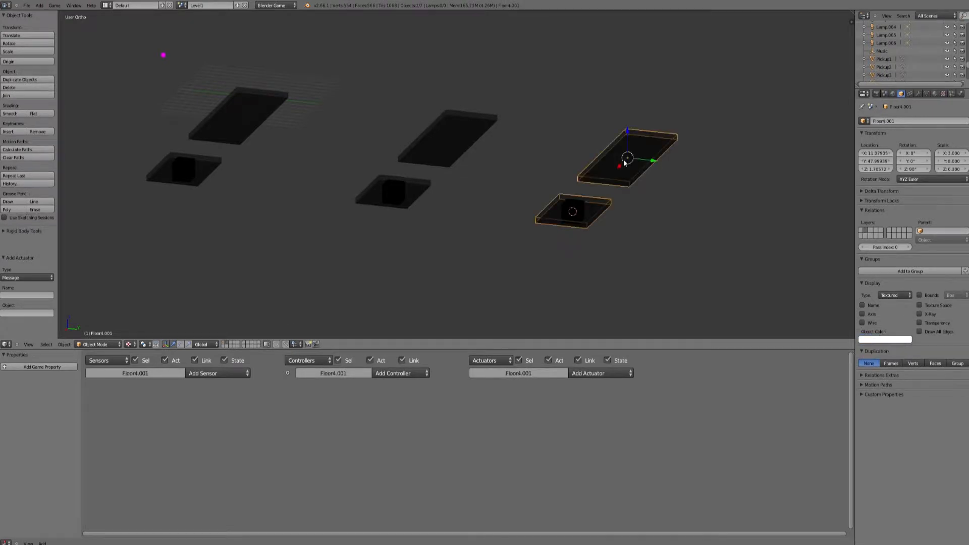
click(888, 120)
key(BackSpace)
text(Platform1)
key(Return)
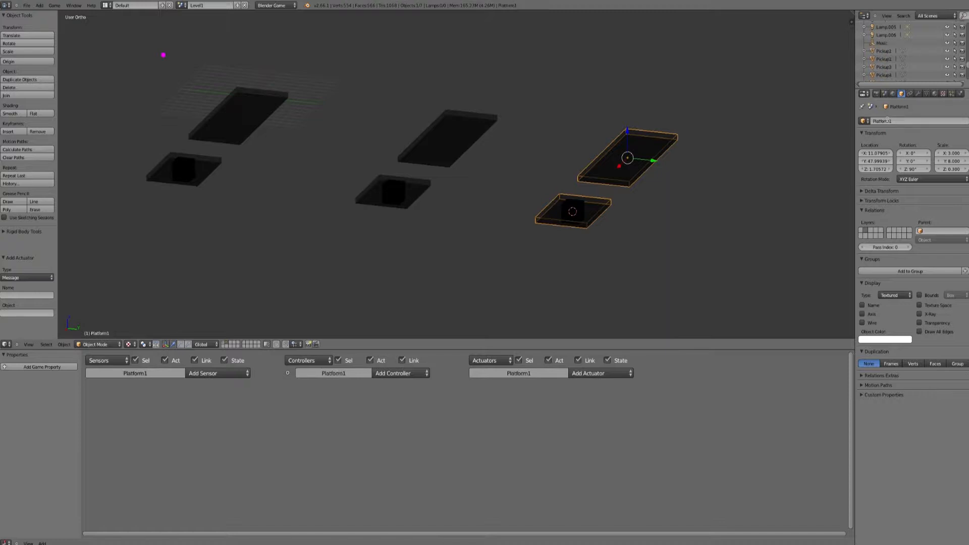
Rename the middle branch floor as Platform2, reusing the copied name of the first platform
click(887, 121)
key(ctrl+c)
right_click(458, 137)
right_click(458, 137)
click(899, 122)
key(ctrl+v)
key(BackSpace)
text(2)
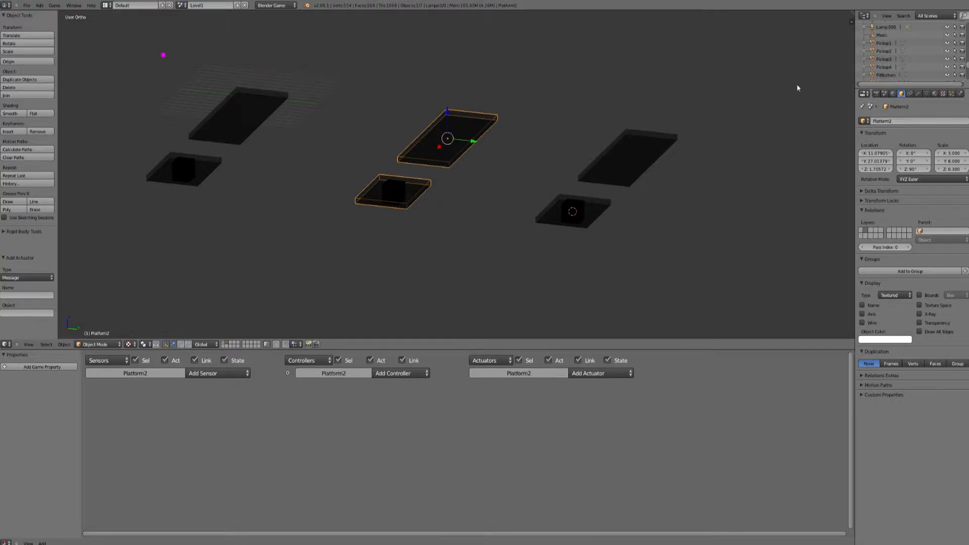
Rename the branch floor Floor4.003 as Platform3
right_click(262, 101)
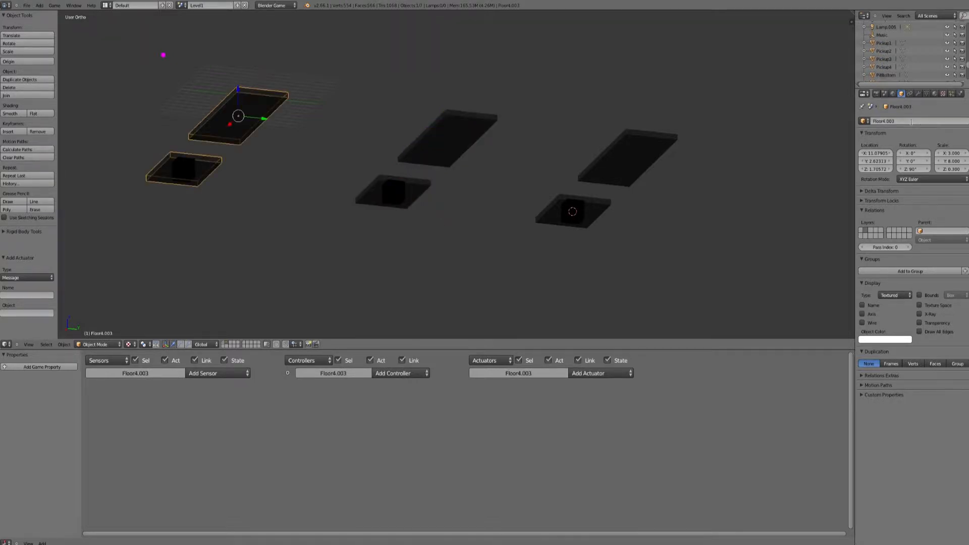
click(911, 122)
text(Platform3)
key(Return)
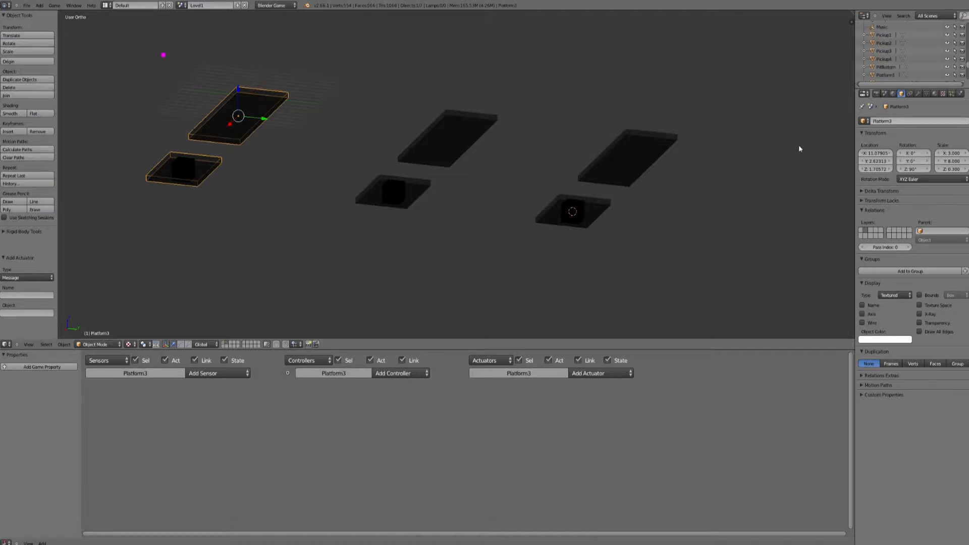
Rename the button on the middle branch floor as Platform2Button
right_click(572, 211)
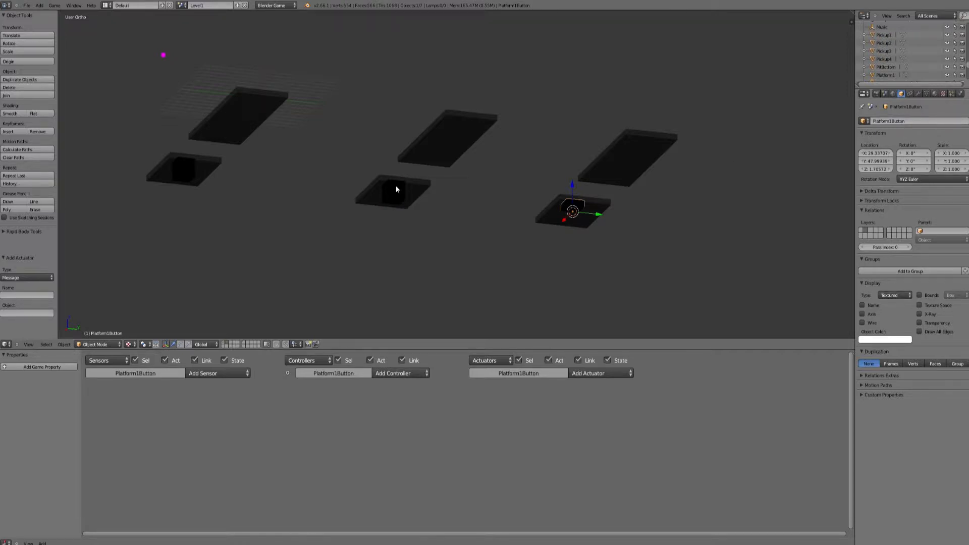
right_click(396, 187)
click(913, 120)
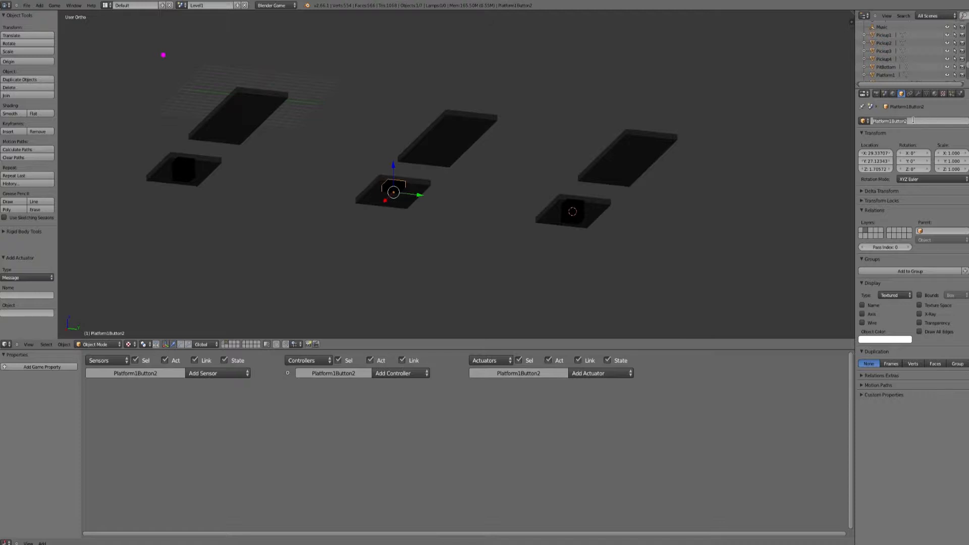
click(901, 120)
key(BackSpace)
text(2)
key(Return)
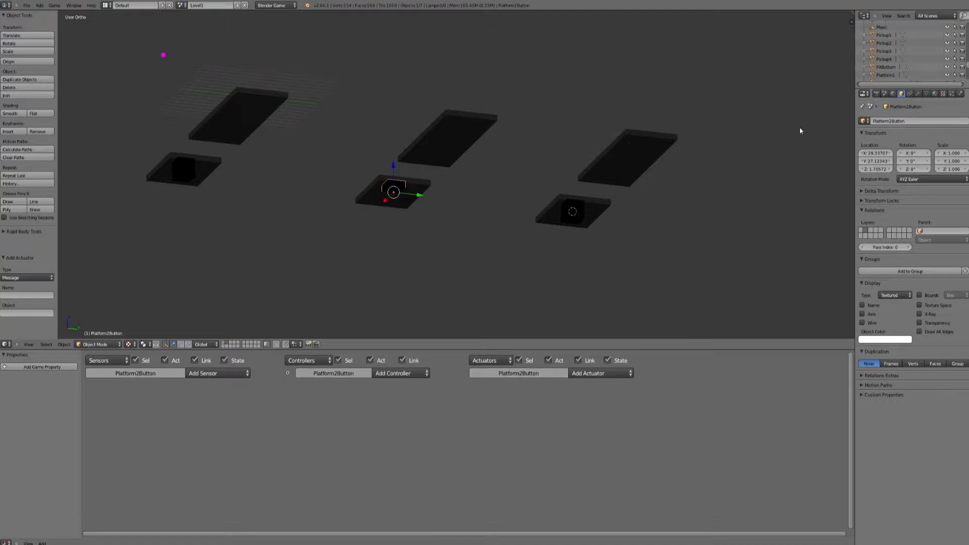
Rename the button on the Platform3 floor as Platform3Button
right_click(186, 170)
click(918, 121)
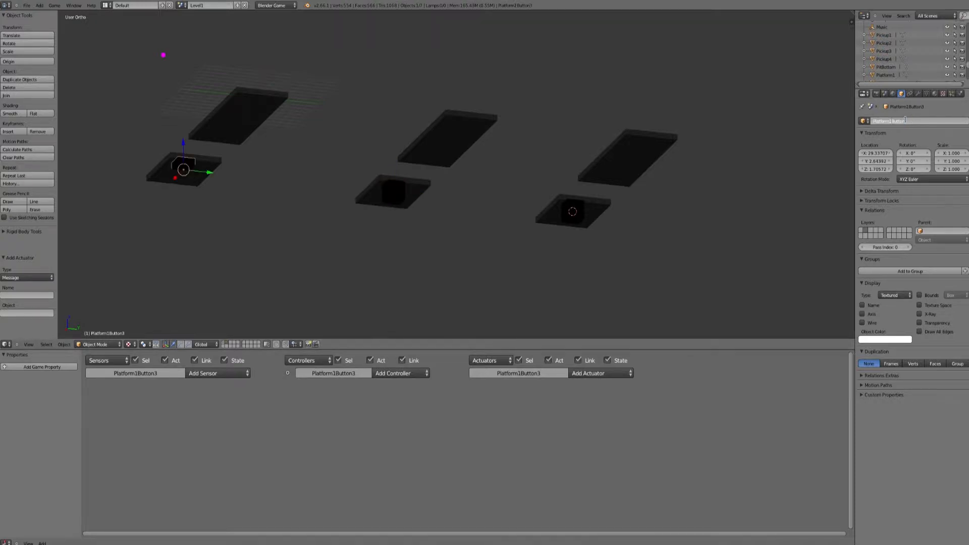
text(3)
key(Return)
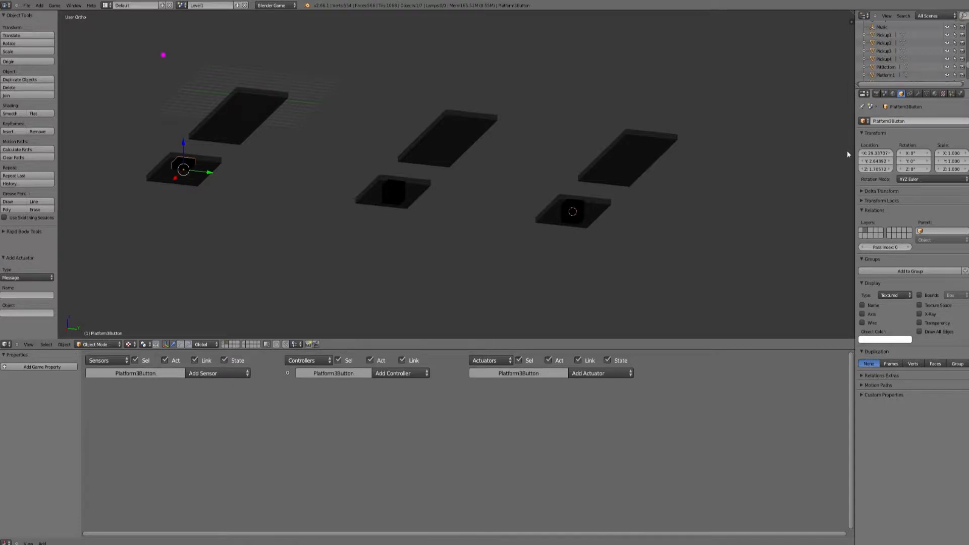
Return to the first layer and link the gun pickup's Random sensor through a new And controller to both Message actuators
right_click(433, 157)
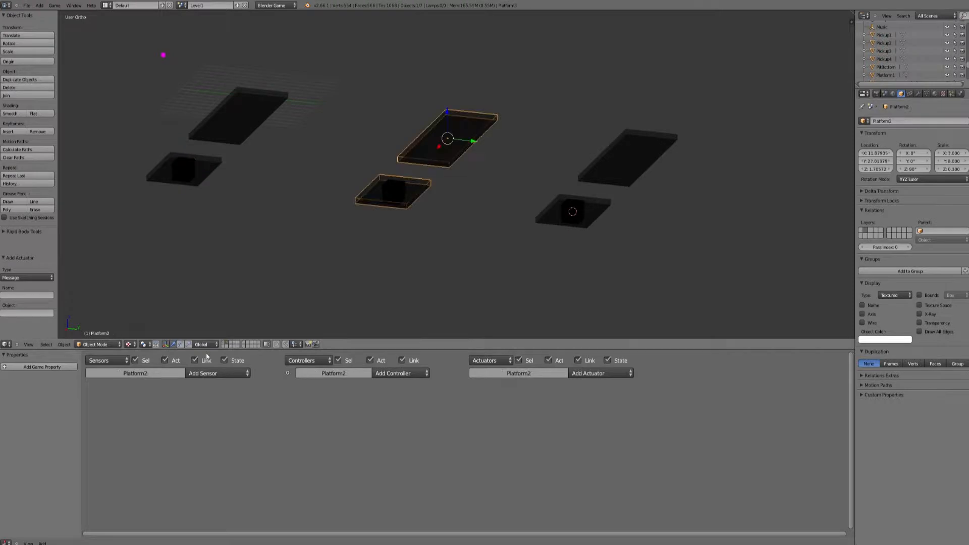
click(225, 345)
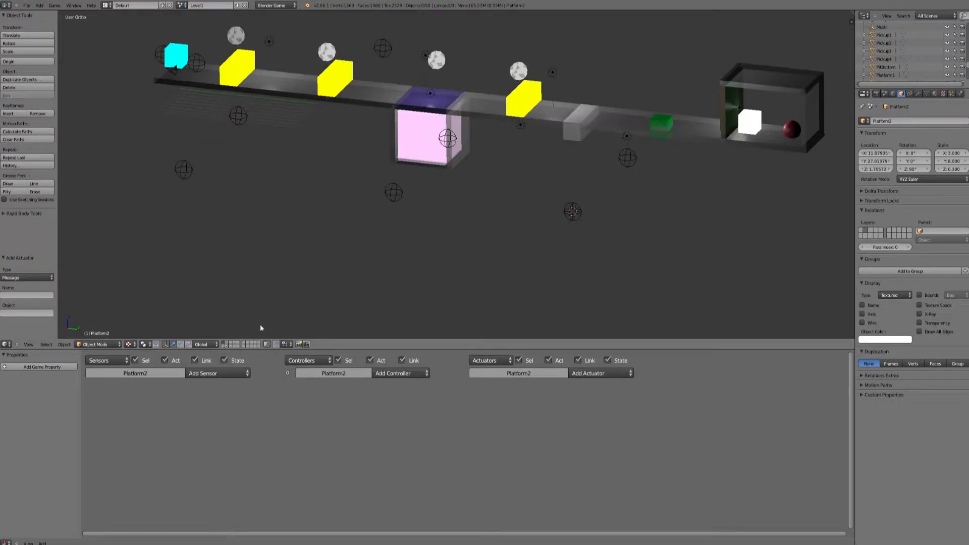
right_click(792, 129)
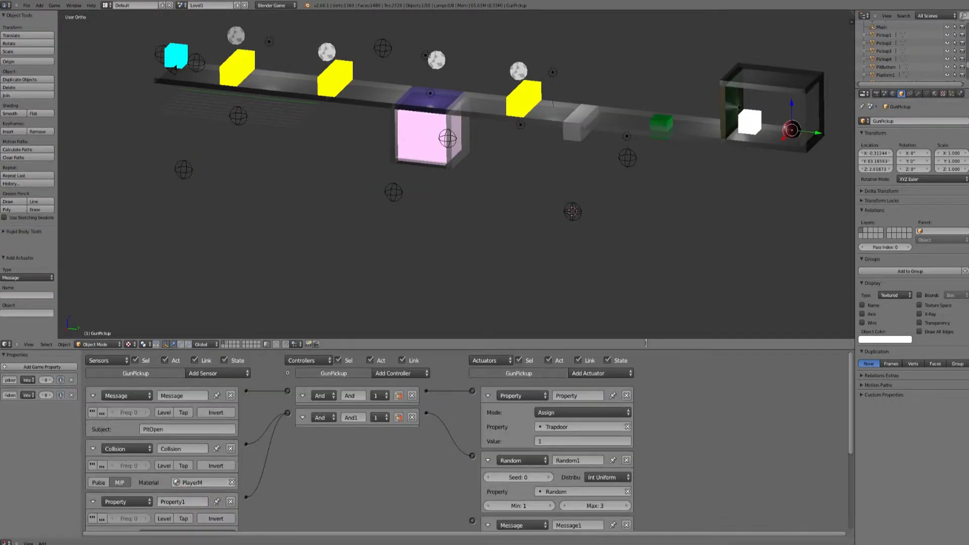
drag(655, 349, 687, 200)
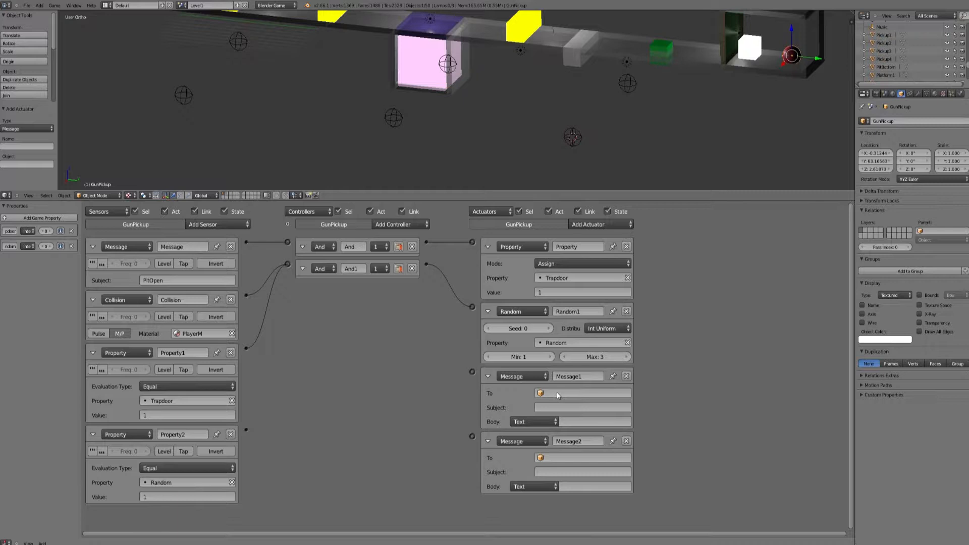
click(411, 223)
click(398, 252)
drag(287, 285, 245, 432)
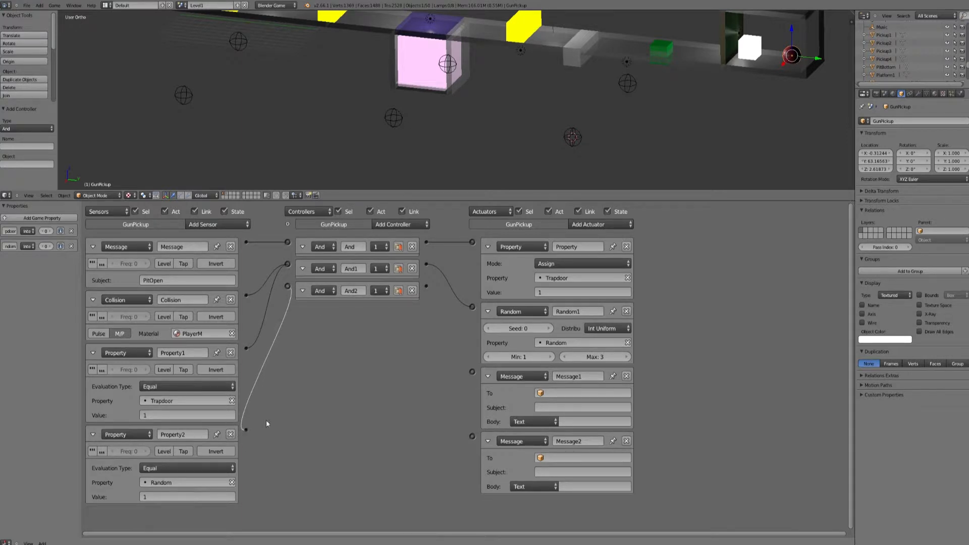
drag(427, 286, 472, 372)
drag(427, 287, 472, 437)
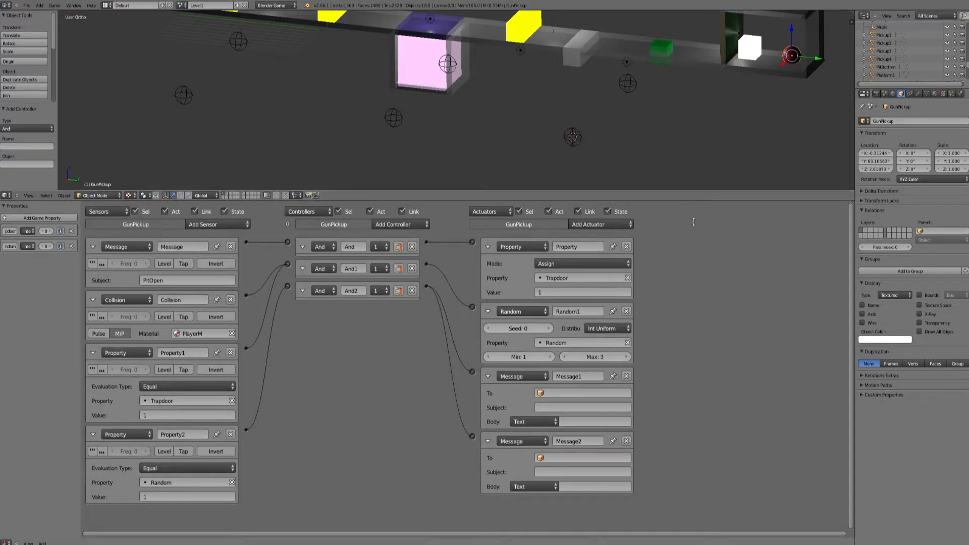
Rename the empty Empty.002, below the green block near the far end of the floor, as SpawnPlatform1
drag(694, 223, 671, 317)
right_click(576, 197)
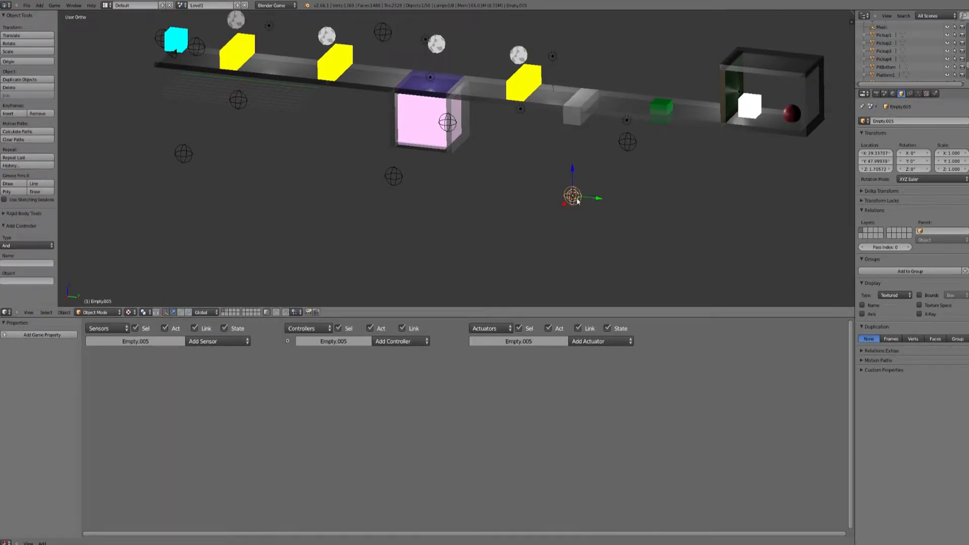
right_click(626, 149)
click(897, 121)
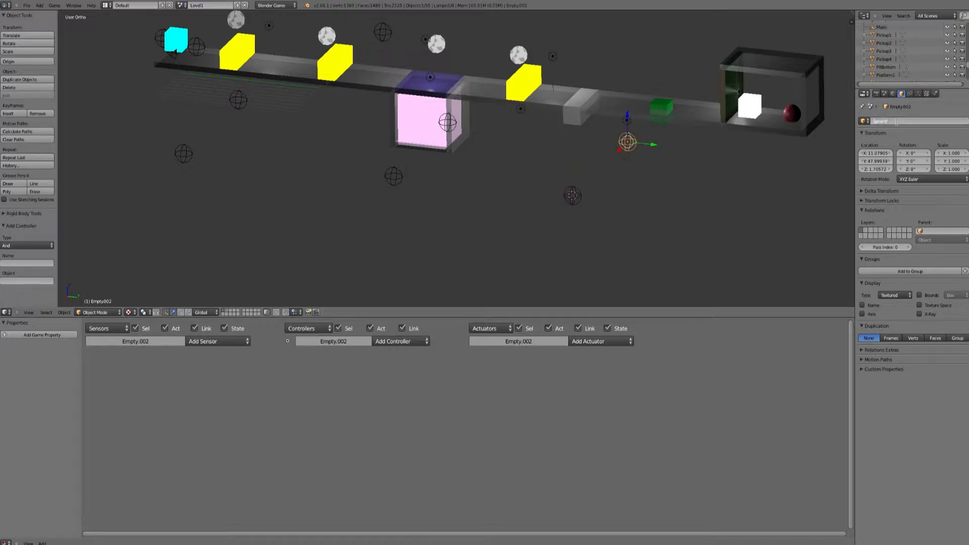
text(SpawnPlatform1)
key(Return)
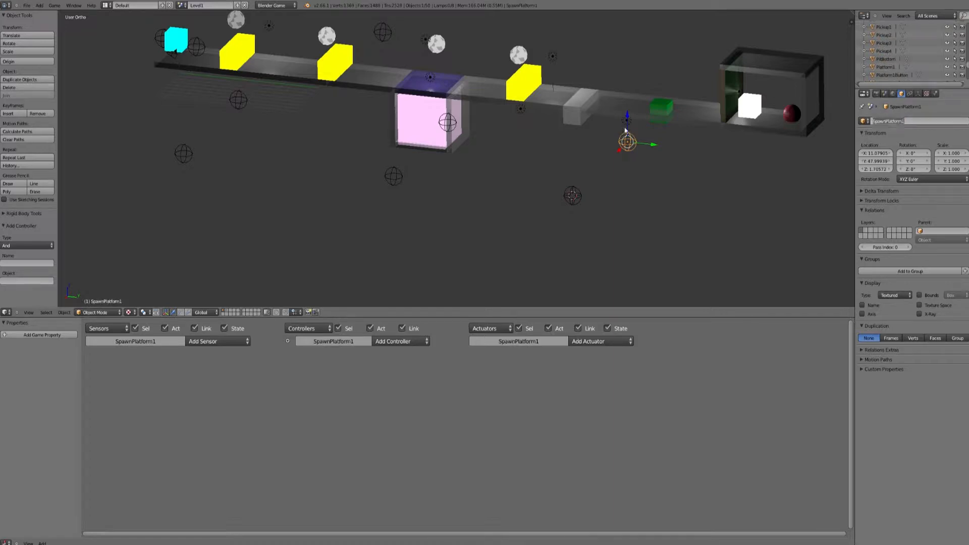
Rename the empty Empty.001, beside the pink pit block, as SpawnPlatform2
right_click(448, 122)
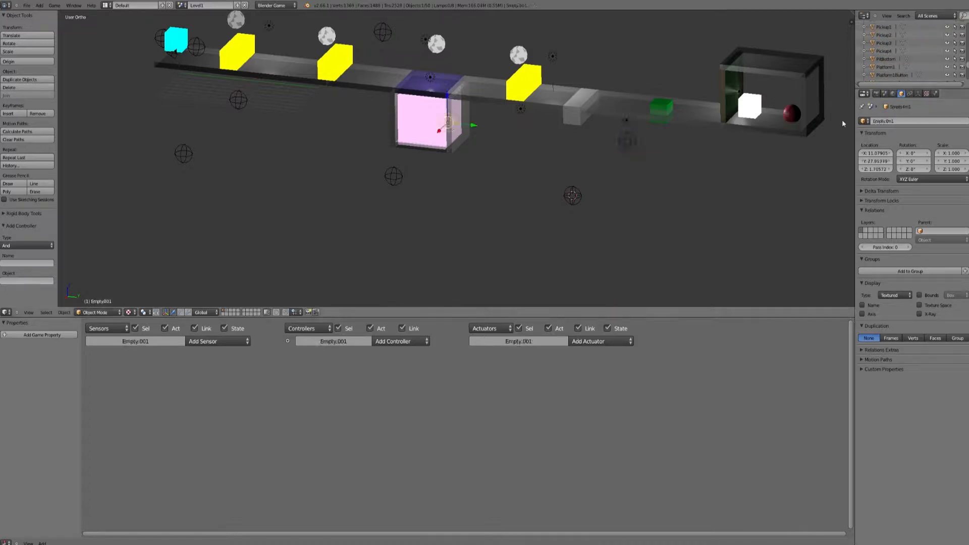
click(882, 120)
text(SpawnPlatform1)
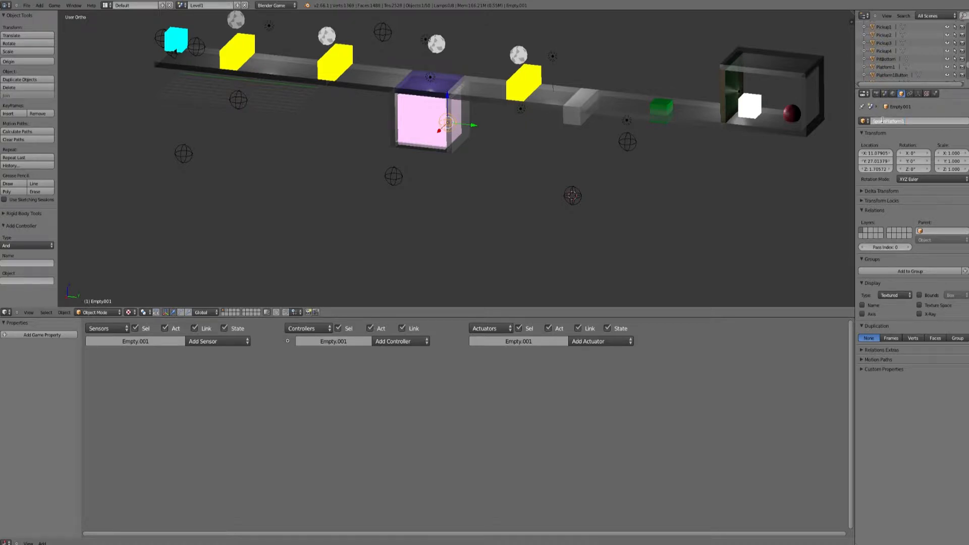
key(Return)
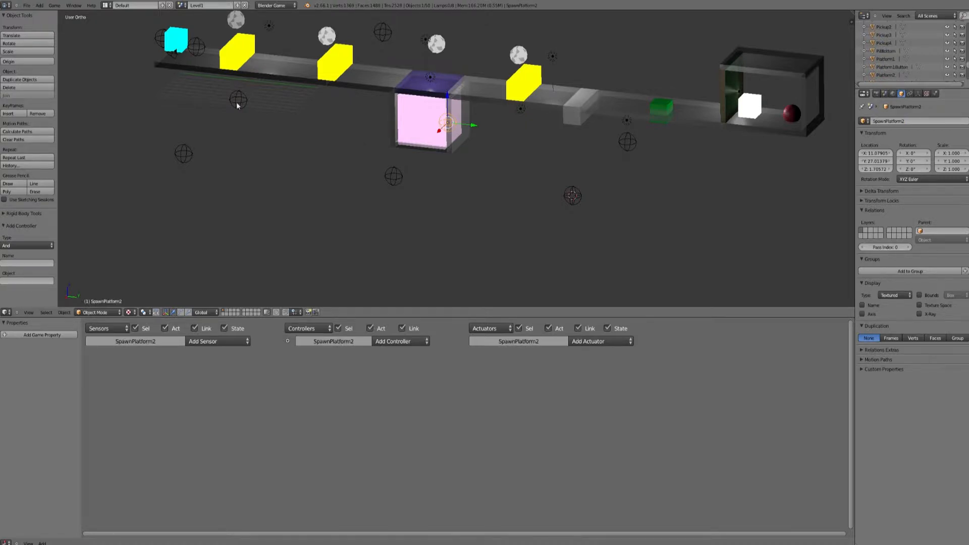
Rename the empty just below the starting end of the floor as SpawnPlatform3
right_click(238, 99)
click(884, 121)
text(SpawnPlatform1)
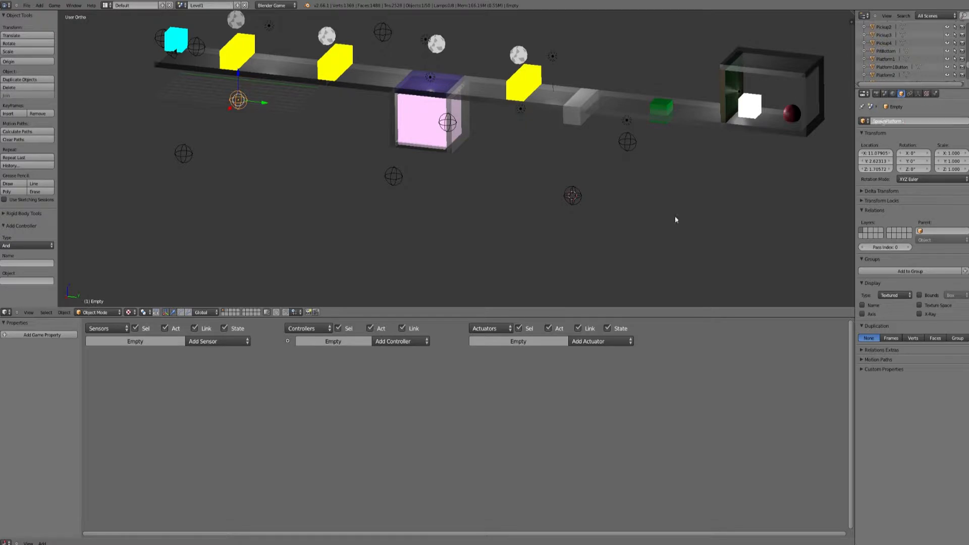
key(Return)
Rename the outer empty Empty.005, on the SpawnPlatform1 branch, as SpawnPlatform1Button
right_click(572, 195)
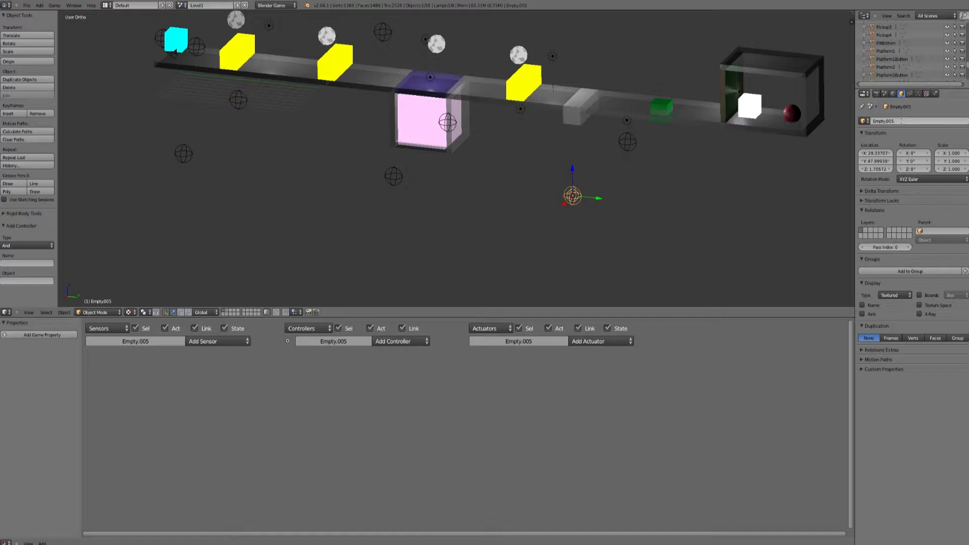
click(901, 120)
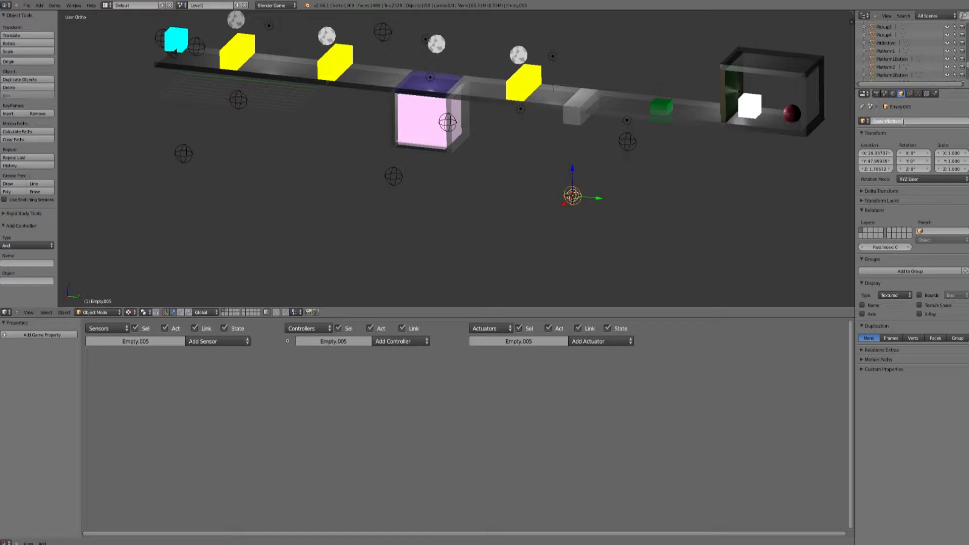
text(SpawnPlatform1Butt)
text(on)
key(Return)
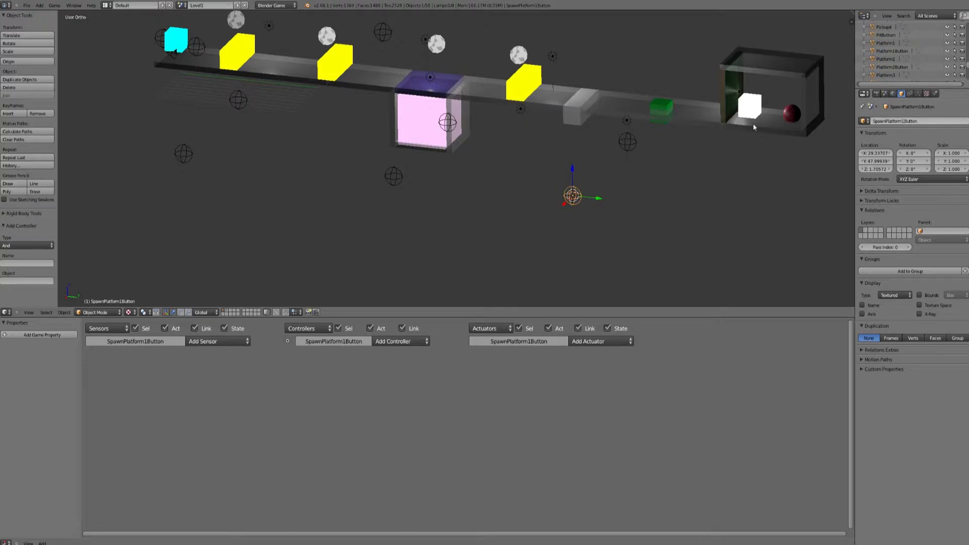
Rename the outer empty Empty.004, on the SpawnPlatform2 branch, as SpawnPlatform2Button
right_click(393, 177)
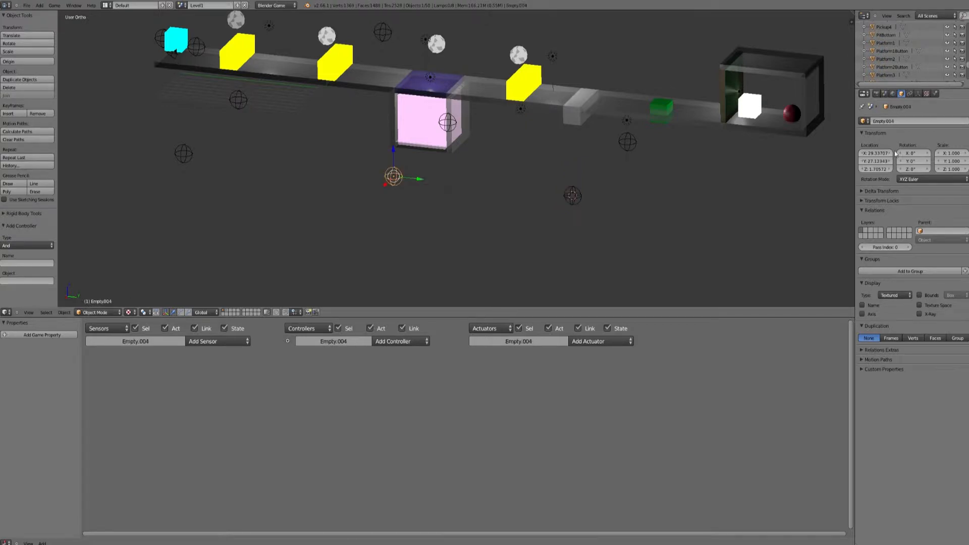
click(898, 123)
text(SpawnPlatform1Button)
click(903, 122)
key(BackSpace)
text(2)
key(Return)
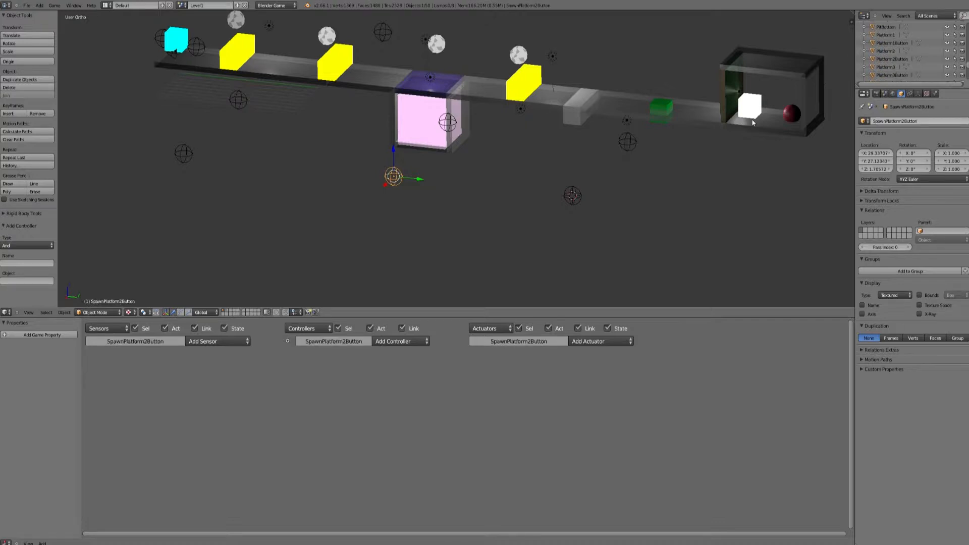
Rename the outer empty Empty.003, on the SpawnPlatform3 branch, as SpawnPlatform3Button
right_click(184, 155)
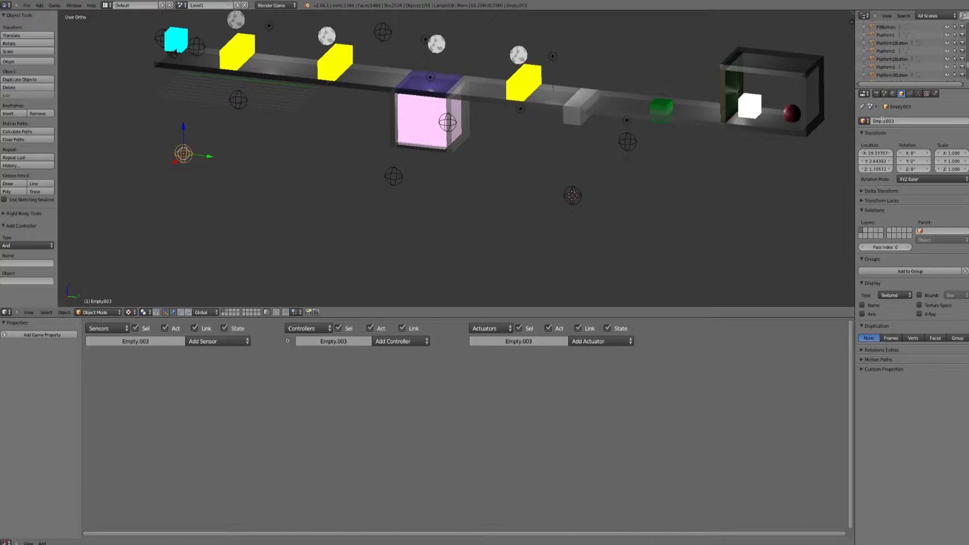
click(905, 122)
key(Return)
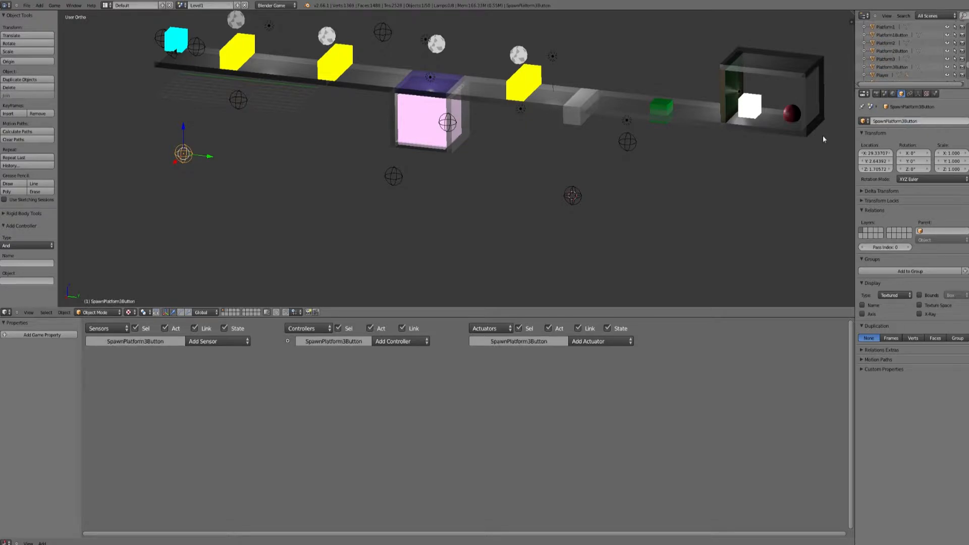
Check the names of the other two button empties and save the file
right_click(394, 177)
right_click(573, 196)
click(26, 5)
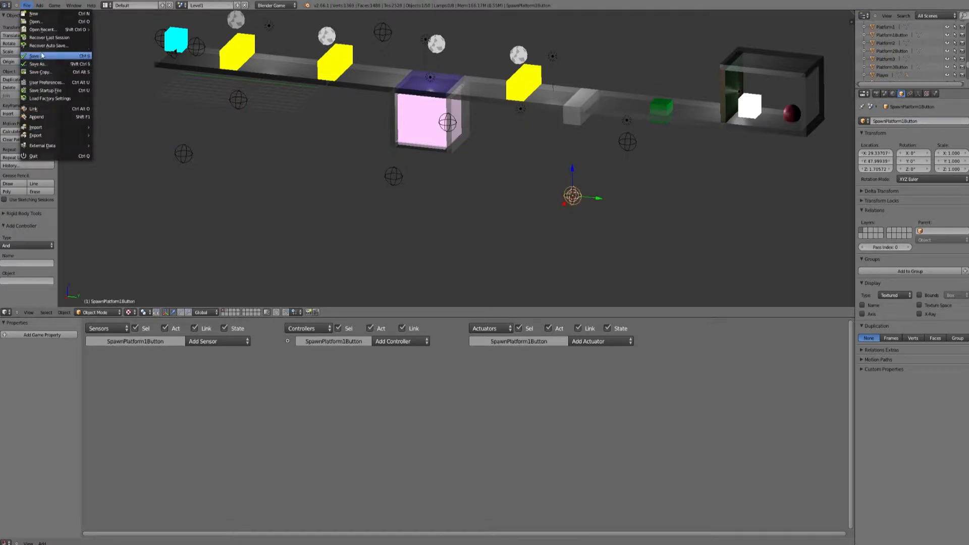
click(44, 56)
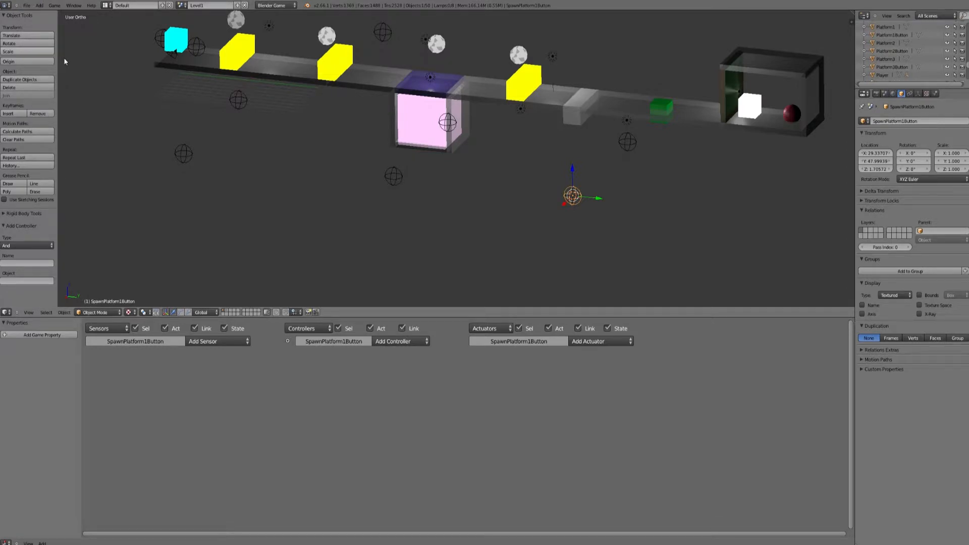
Set SpawnPlatform1 as the recipient of the gun pickup's first Message actuator
right_click(792, 114)
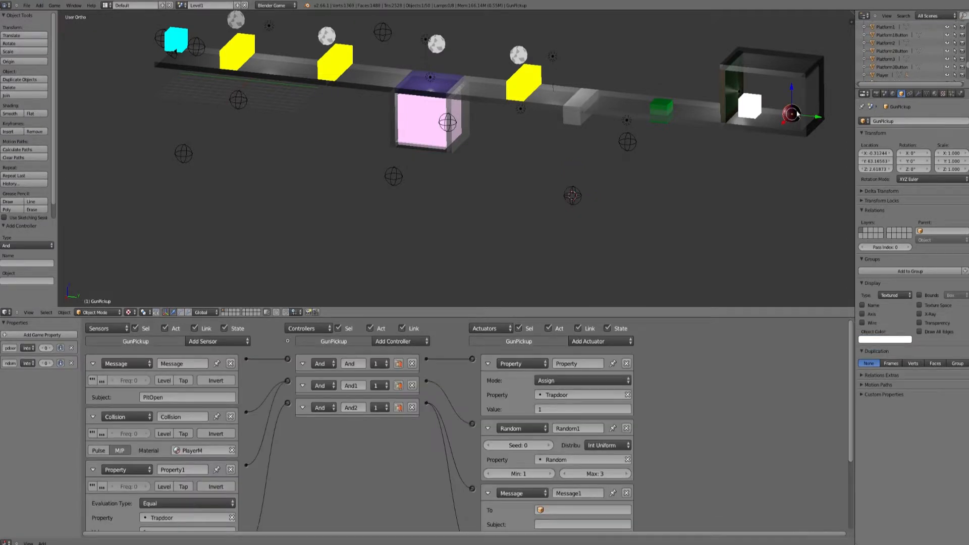
drag(671, 309, 673, 55)
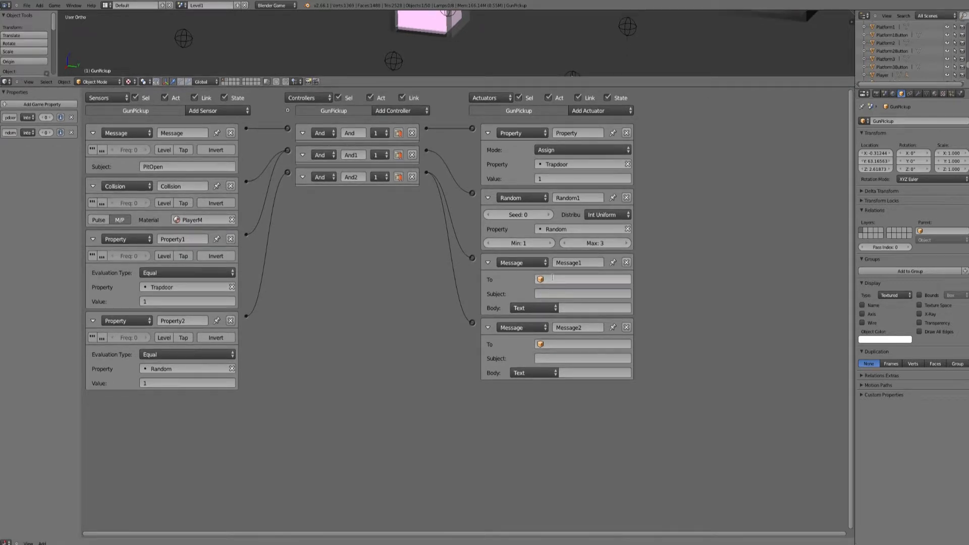
click(552, 277)
text(s)
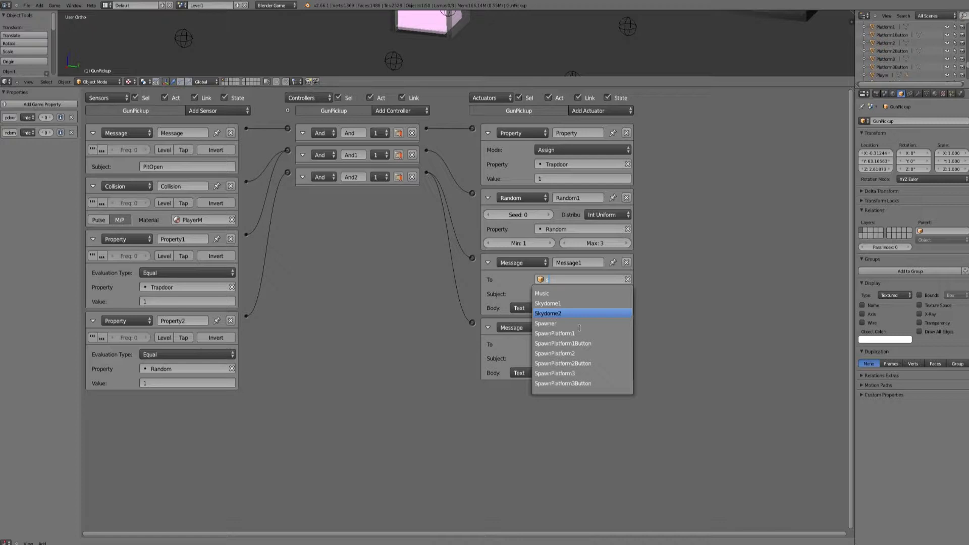
click(560, 333)
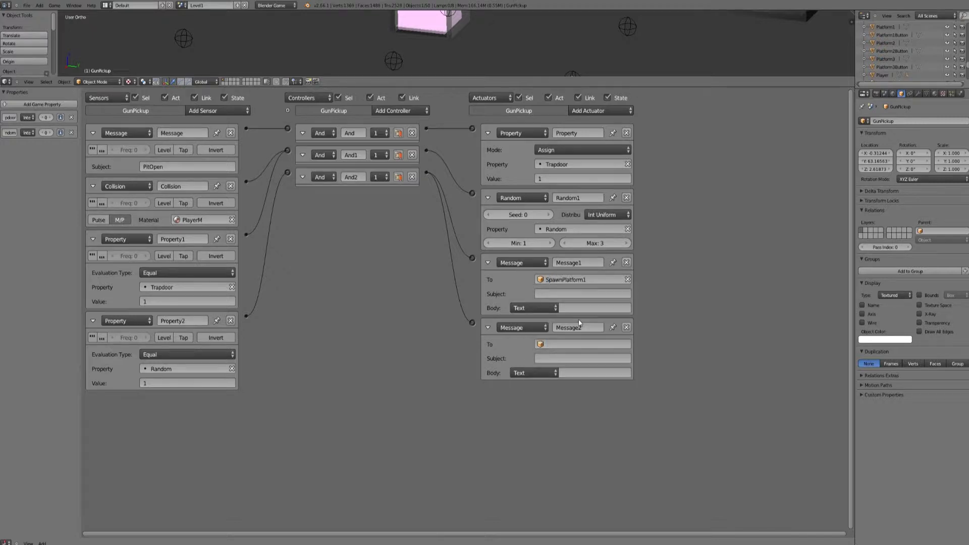
Set SpawnPlatform1Button as the recipient of the gun pickup's second Message actuator
click(559, 343)
key(Down)
key(Down)
key(Down)
key(Down)
key(Down)
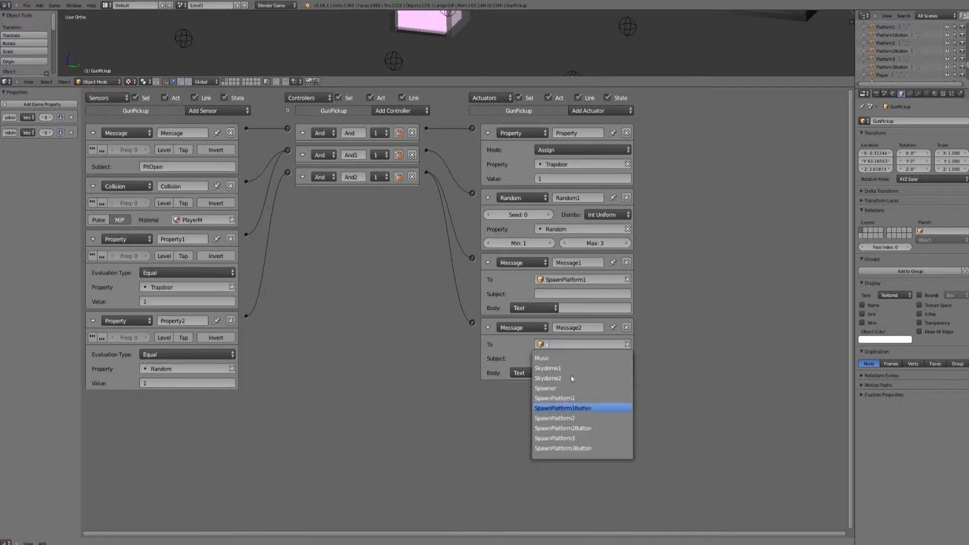
key(Return)
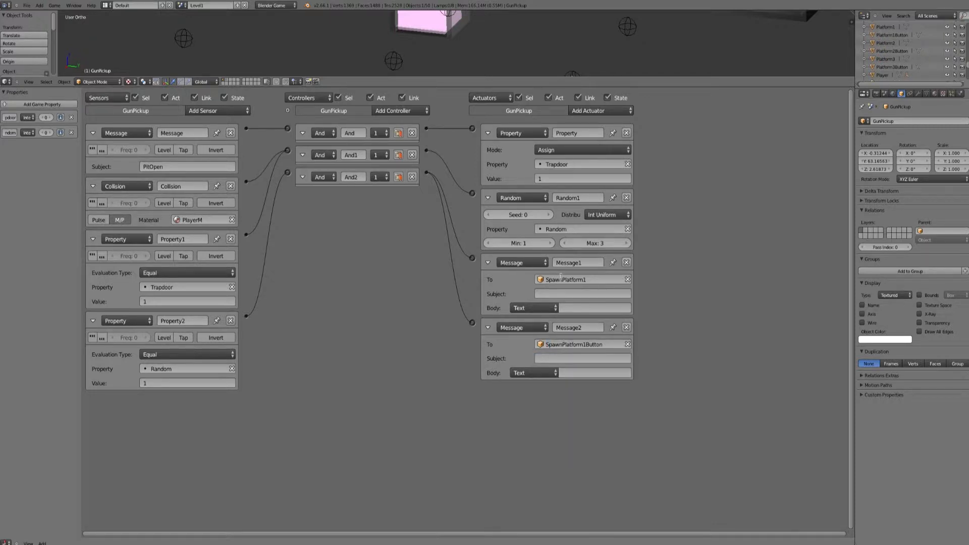
Copy the recipient names into the subjects of the two Message actuators: SpawnPlatform1 for the first and SpawnPlatform1Button for the second
click(561, 277)
key(ctrl+c)
key(Escape)
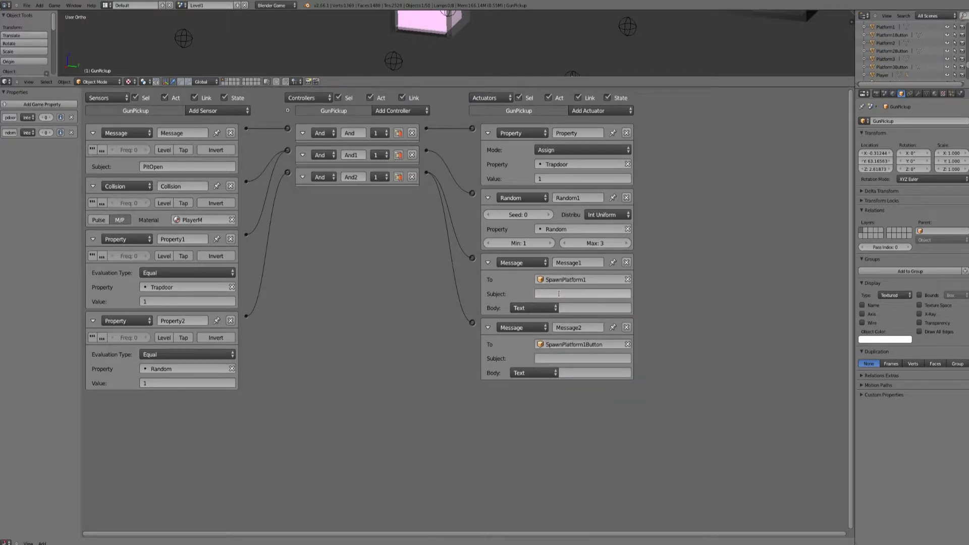
click(559, 294)
key(ctrl+v)
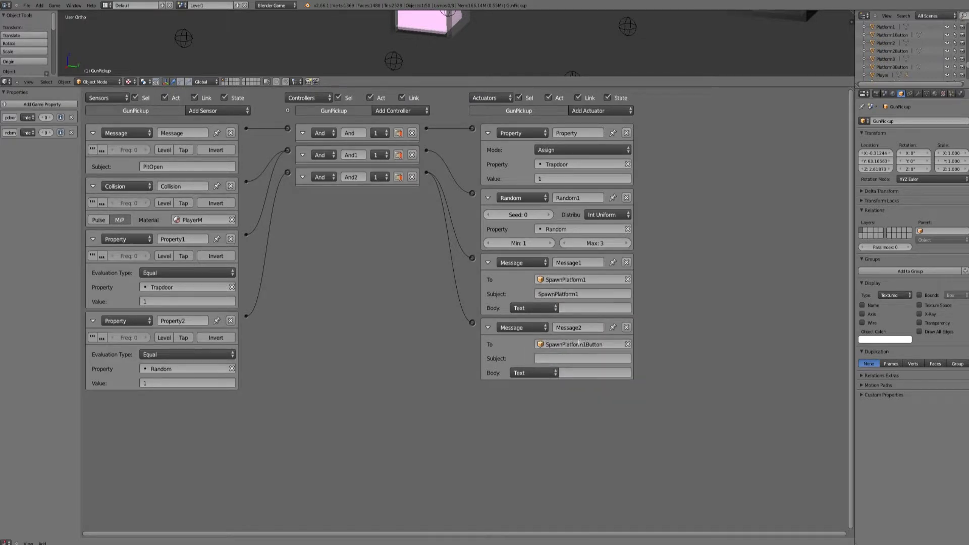
click(579, 343)
key(ctrl+c)
key(Escape)
key(ctrl+v)
Add another Property sensor to the gun pickup that checks whether the Random property equals 2
click(237, 110)
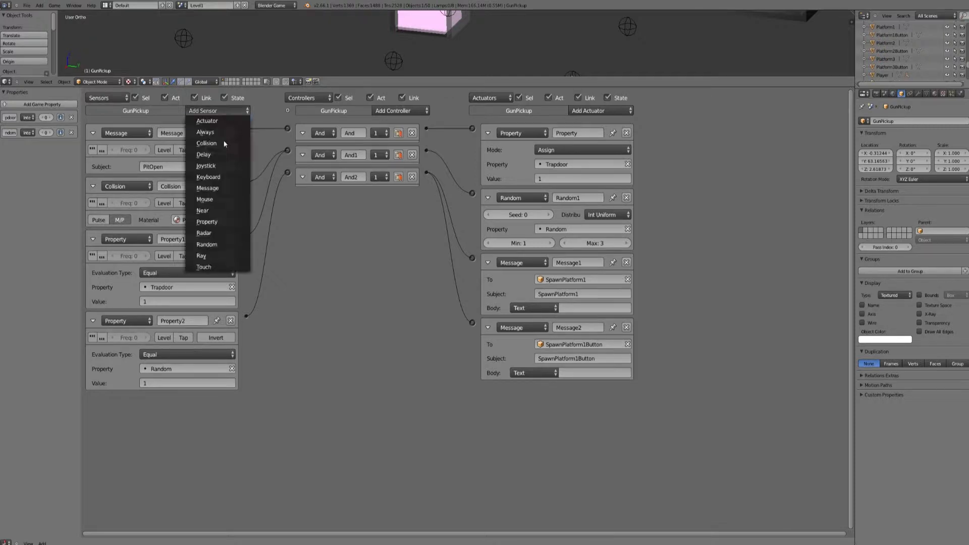
click(222, 219)
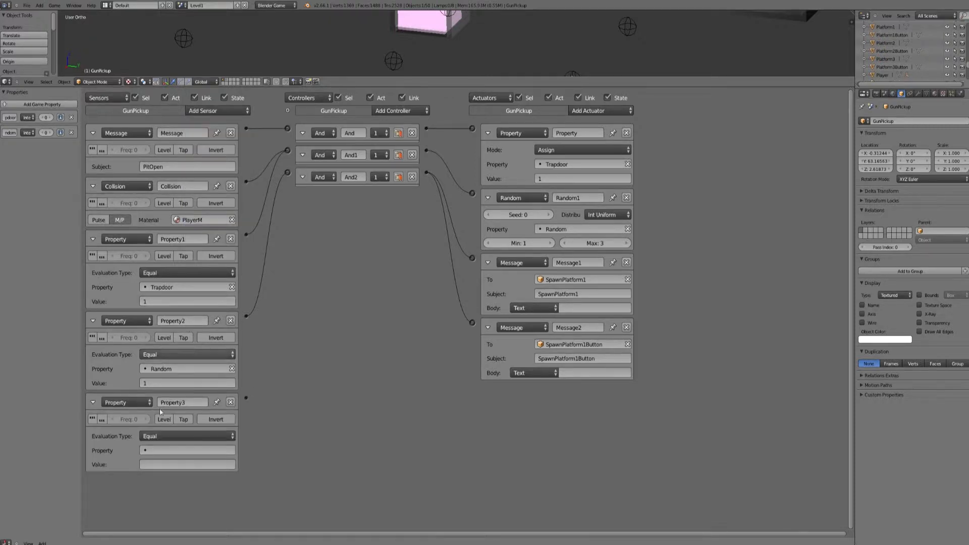
click(156, 451)
click(161, 352)
click(153, 463)
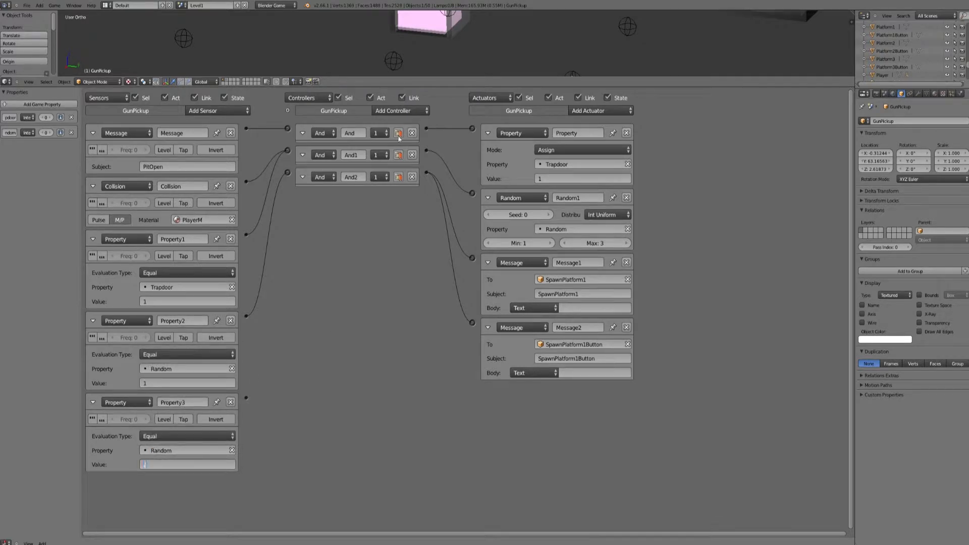
text(2)
key(Return)
Add a fourth And controller and link the Random equals 2 sensor to it
click(393, 114)
click(395, 121)
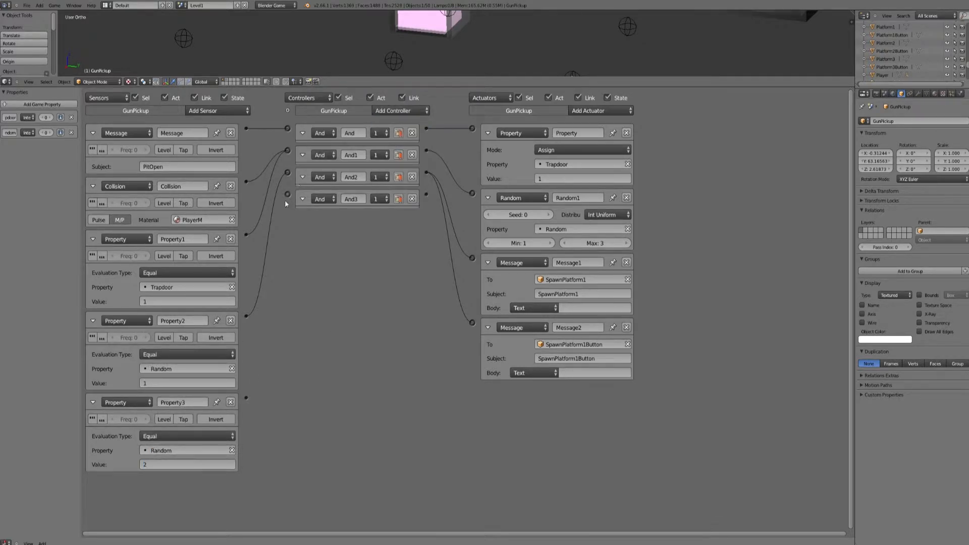
drag(246, 398, 287, 194)
Add two more Message actuators to the gun pickup
click(585, 110)
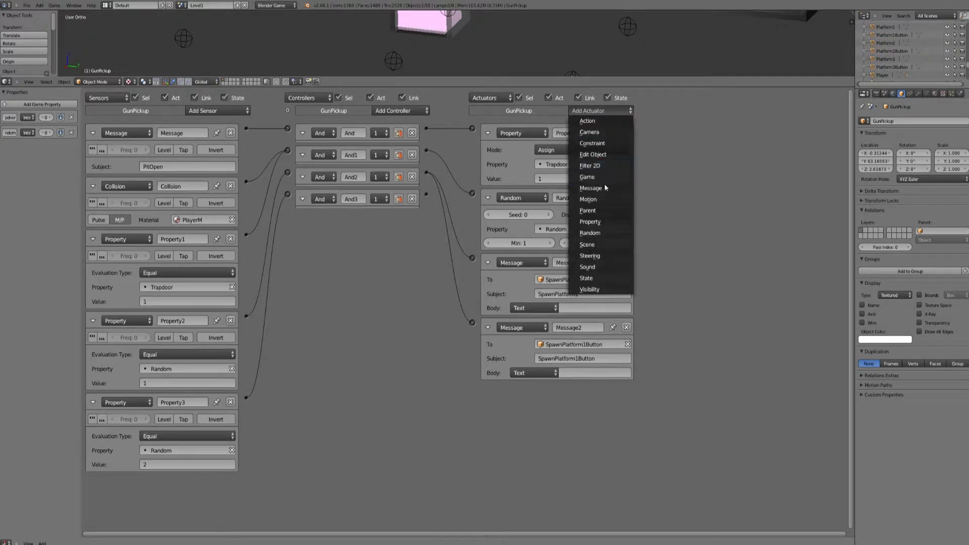
click(608, 187)
click(601, 111)
click(601, 193)
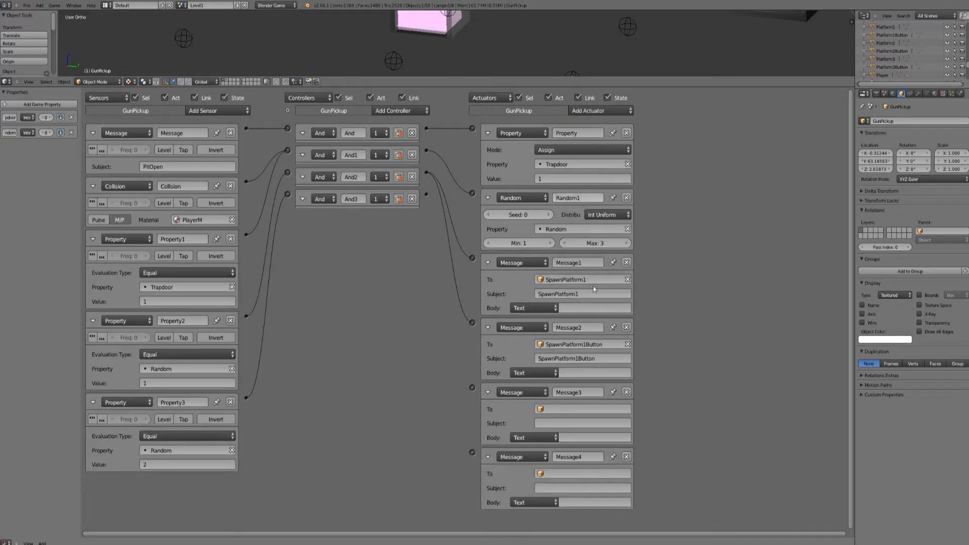
Set both the recipient and the subject of the third Message actuator to SpawnPlatform2
click(559, 409)
click(566, 483)
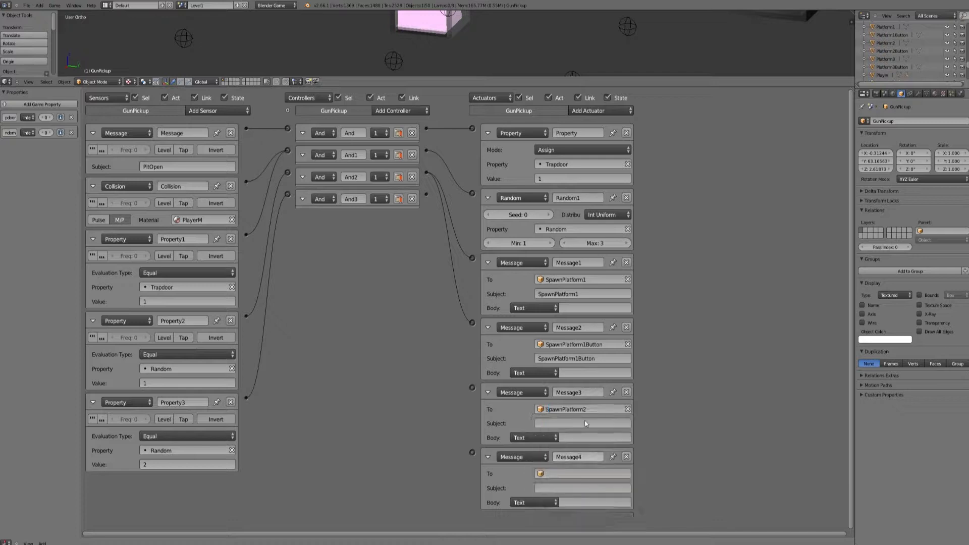
click(571, 409)
key(ctrl+c)
key(Return)
key(ctrl+v)
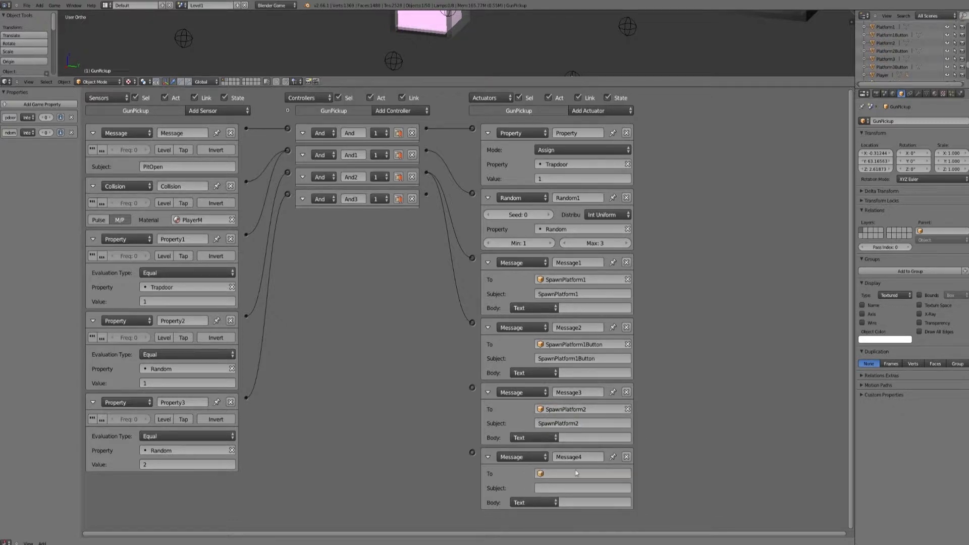
Set the fourth Message actuator's recipient and subject to SpawnPlatform2Button, and link the third and fourth Message actuators to the fourth And controller
click(564, 474)
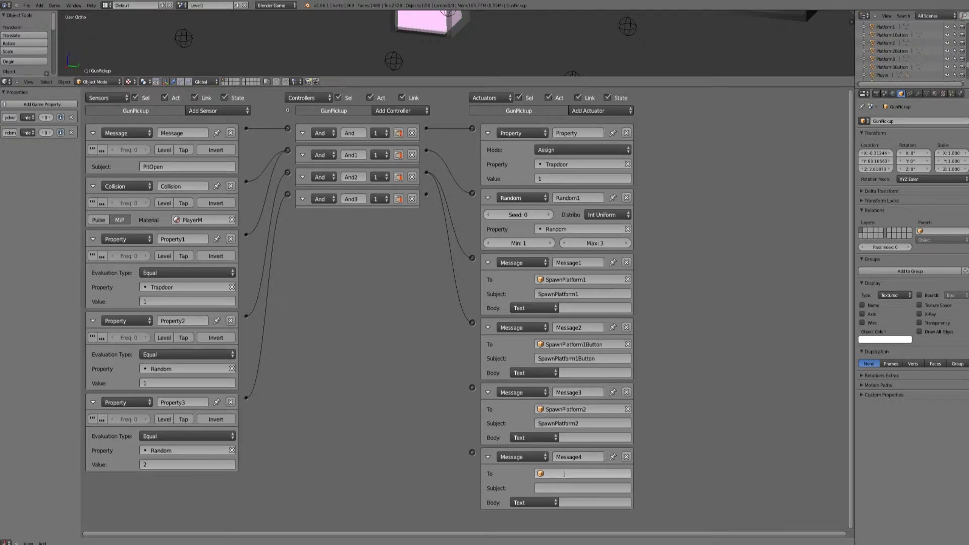
click(596, 438)
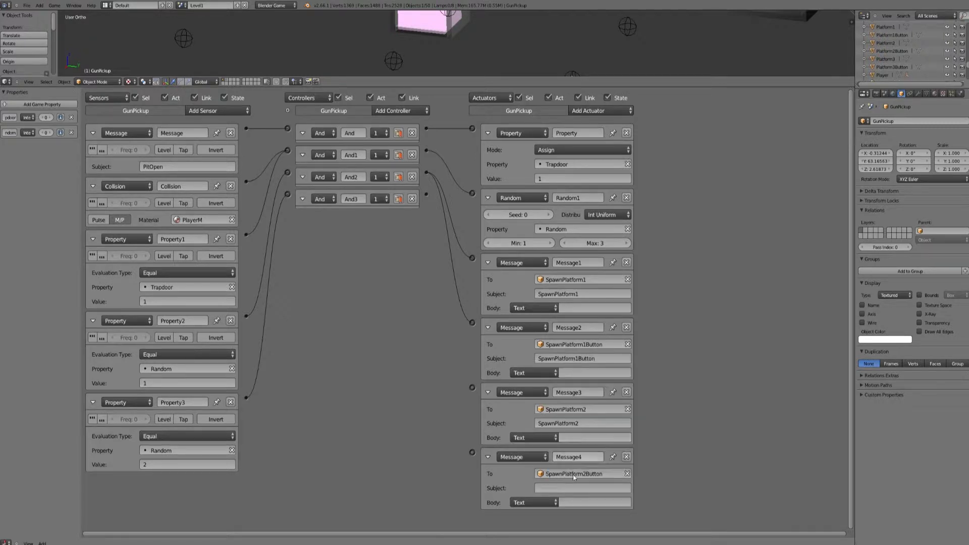
click(572, 475)
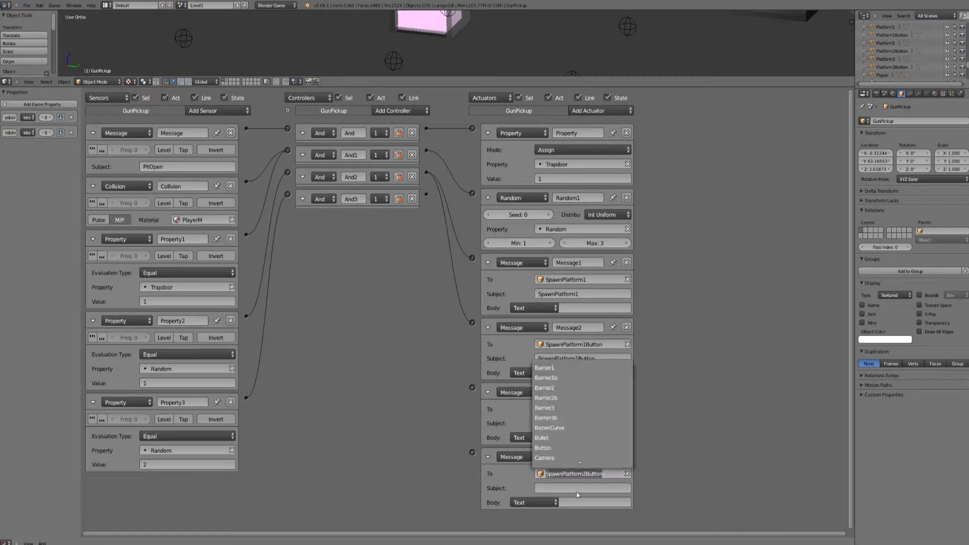
text(SpawnPlatform2Button)
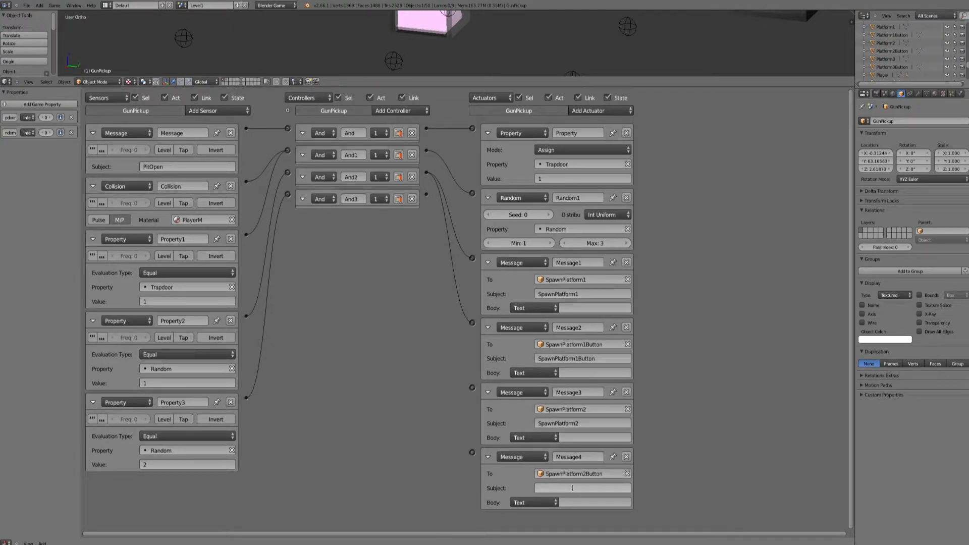
drag(472, 388, 472, 452)
Add another Property sensor to the gun pickup that checks whether the Random property equals 3
click(197, 113)
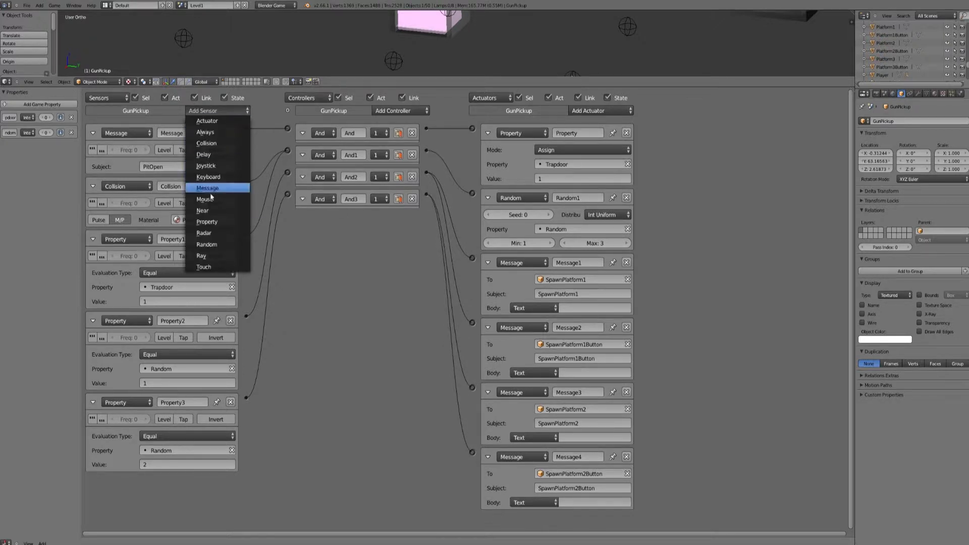
click(207, 222)
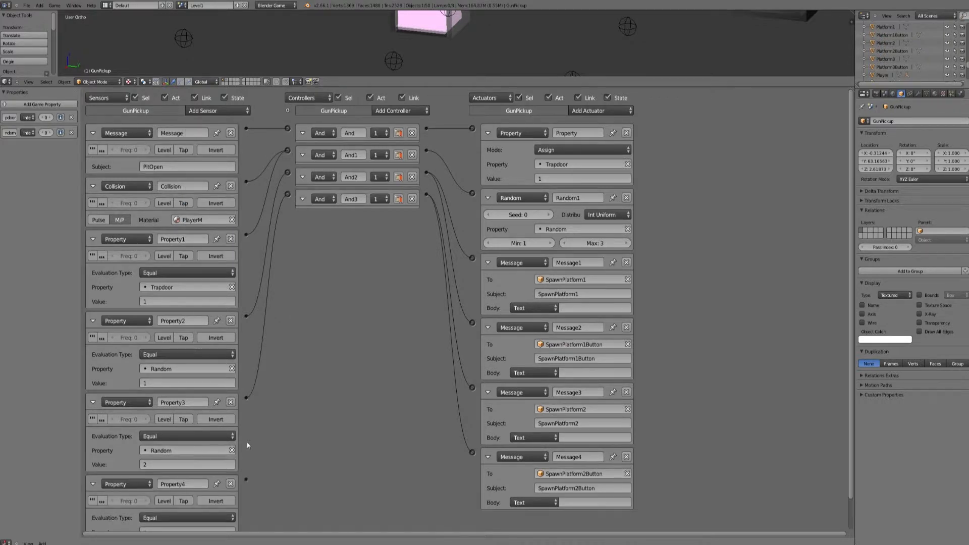
ctrl+scroll(247, 445, down, 2)
click(151, 499)
click(145, 401)
text(3)
key(Return)
Add a fifth And controller and link the Random equals 3 sensor to it
click(370, 108)
click(369, 120)
drag(273, 208, 234, 454)
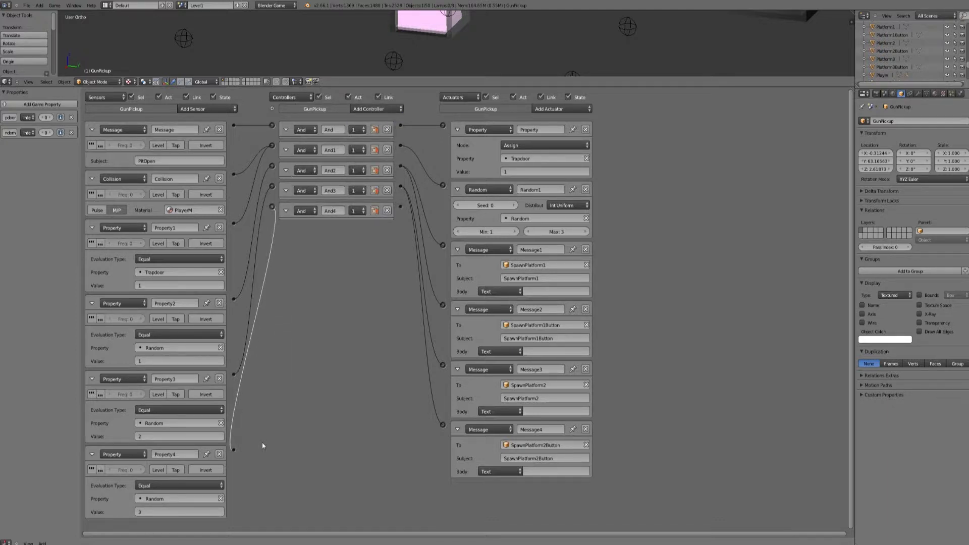
Add a fifth and a sixth Message actuator to the gun pickup and link both to the fifth And controller
click(548, 109)
click(558, 169)
click(553, 109)
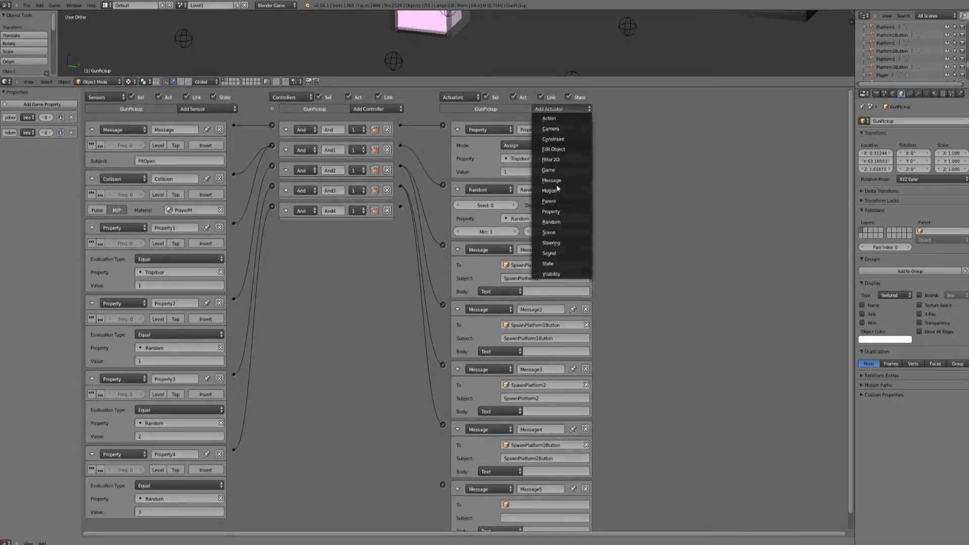
click(555, 186)
drag(400, 207, 443, 484)
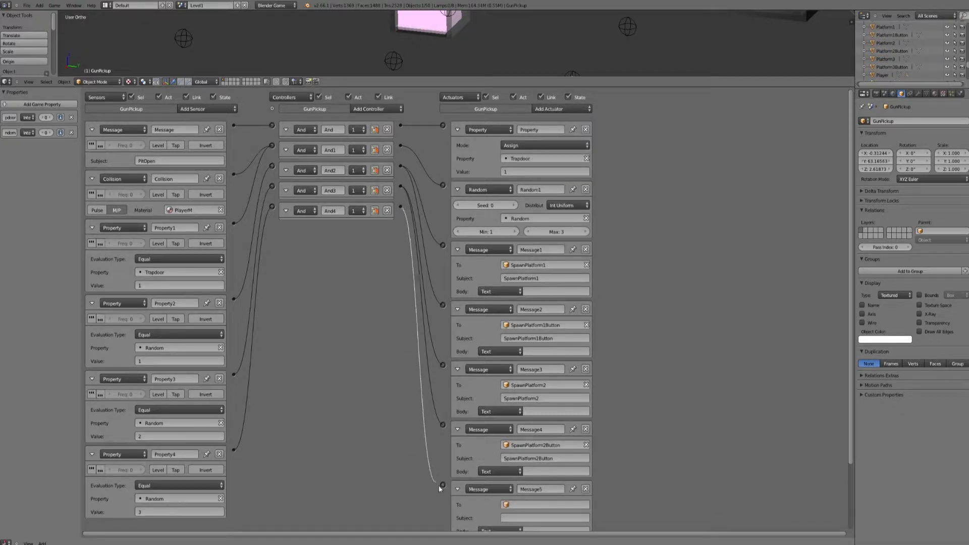
scroll(416, 516, down, 1)
drag(416, 510, 377, 201)
Set both the recipient and the subject of the fifth Message actuator to SpawnPlatform3
click(497, 472)
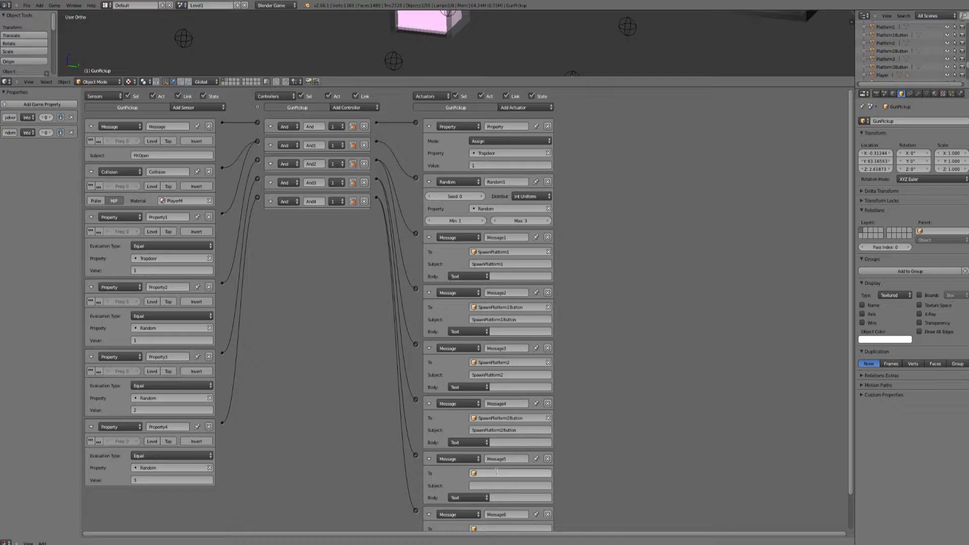
text(sp)
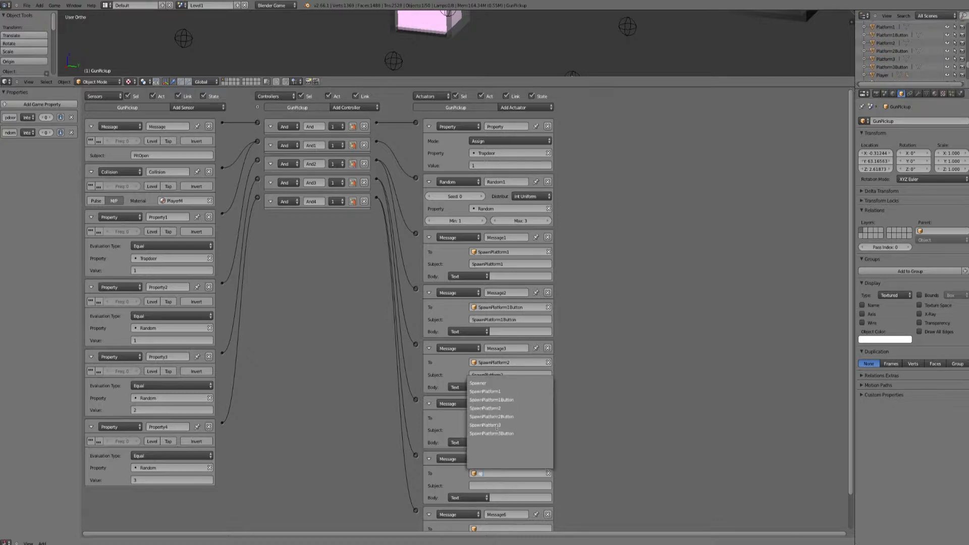
click(497, 425)
click(494, 472)
key(ctrl+c)
key(Return)
click(492, 484)
key(ctrl+v)
key(Return)
Set both the recipient and the subject of the sixth Message actuator to SpawnPlatform3Button
scroll(525, 484, down, 2)
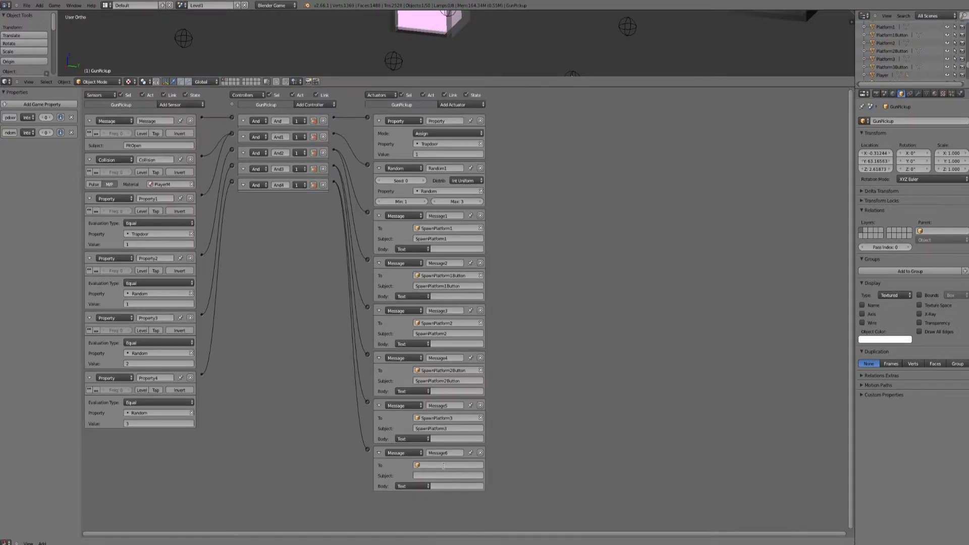
click(443, 465)
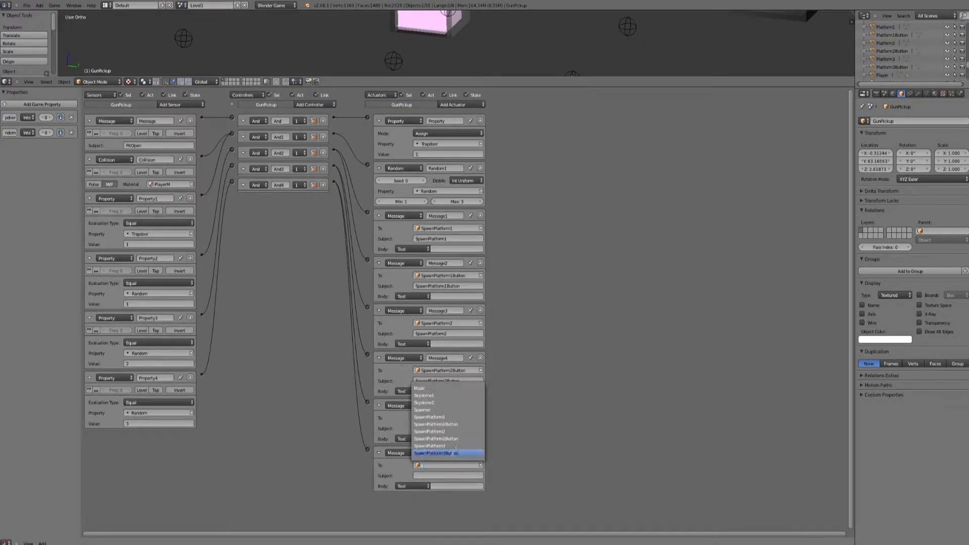
click(446, 454)
click(444, 465)
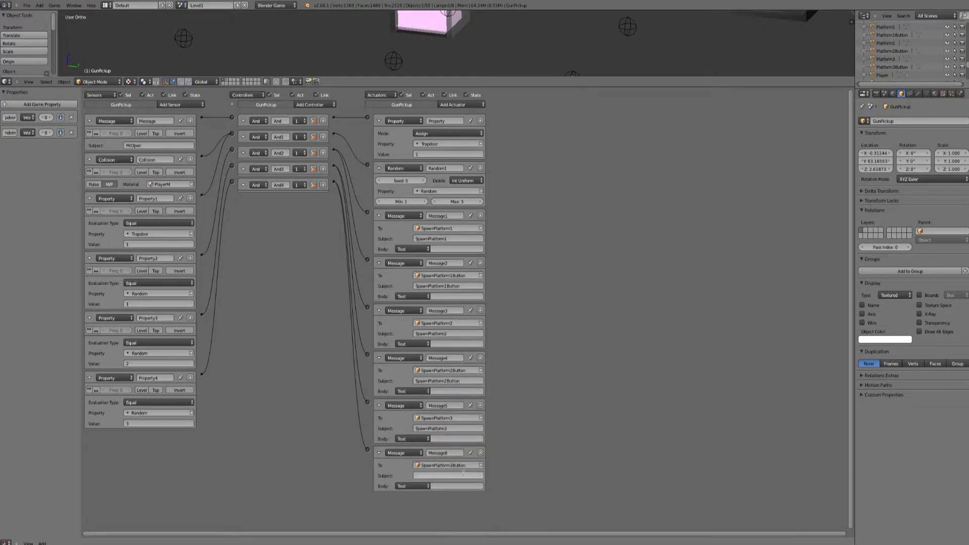
text(SpawnPlatform3Button)
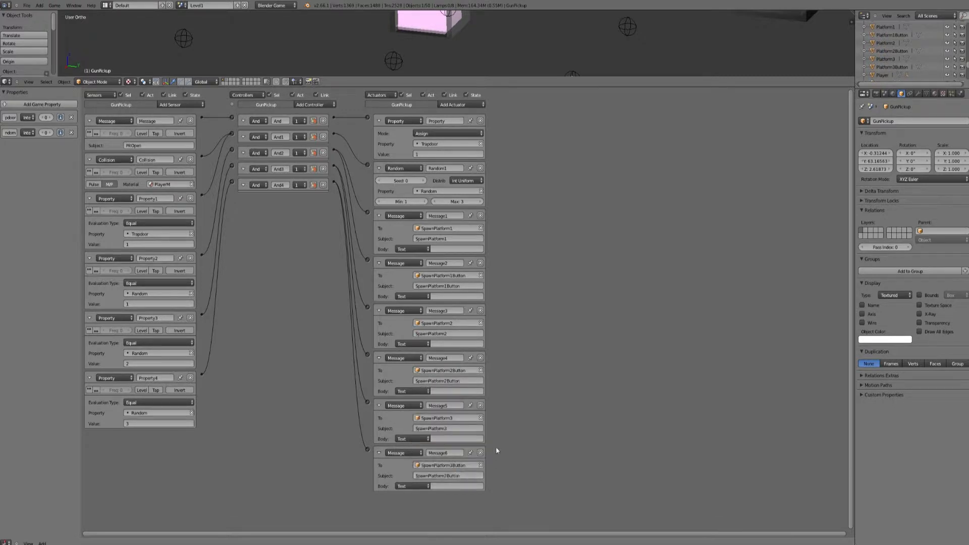
click(25, 5)
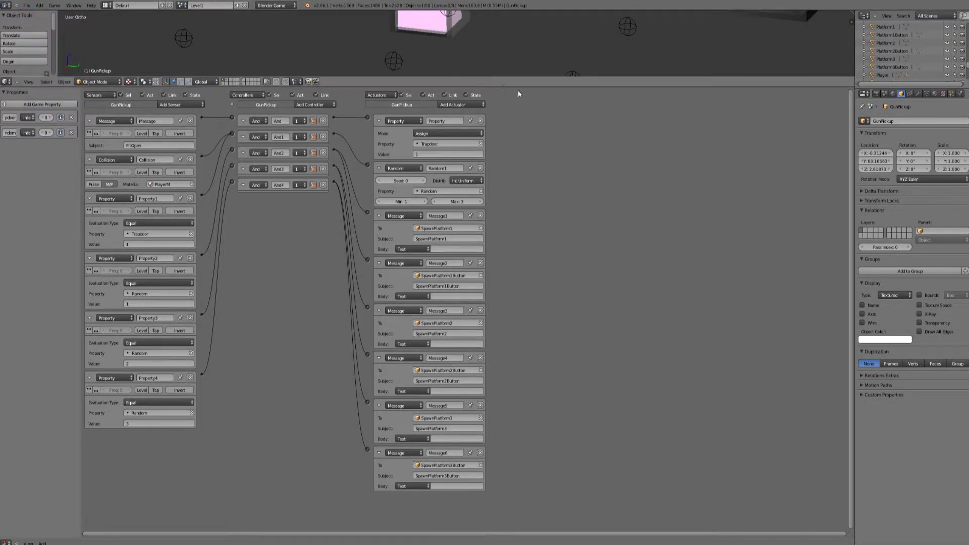
Enlarge the 3D view and add a Message sensor to the SpawnPlatform1 empty
drag(518, 87, 542, 329)
right_click(626, 155)
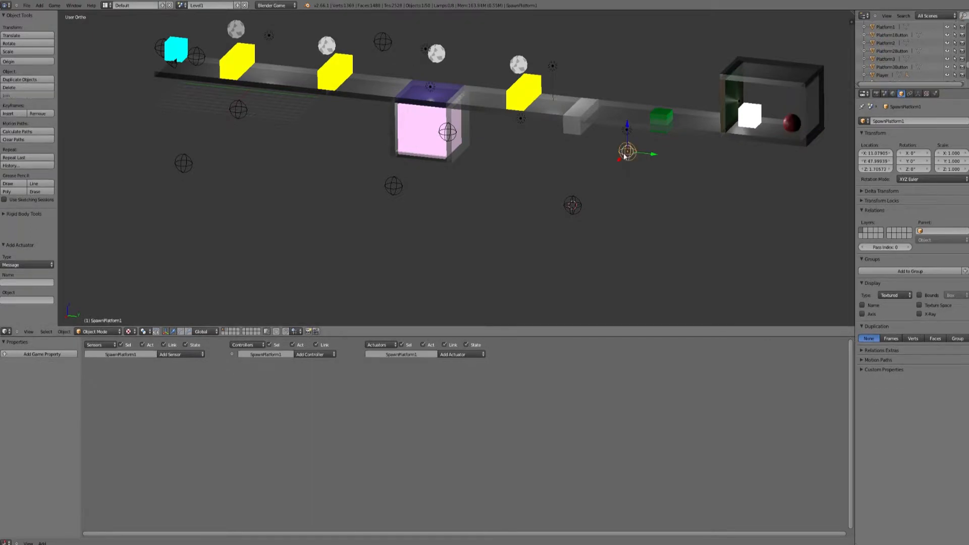
click(177, 354)
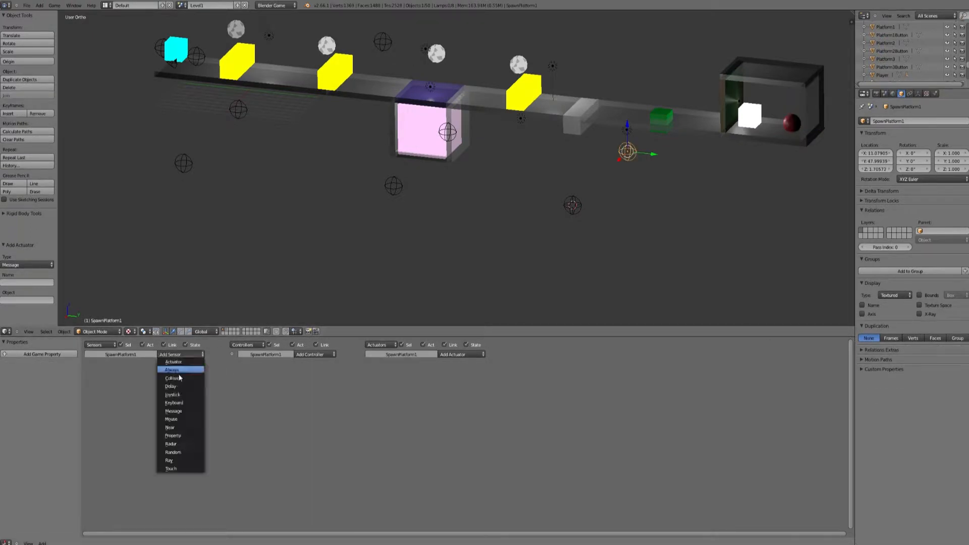
click(173, 411)
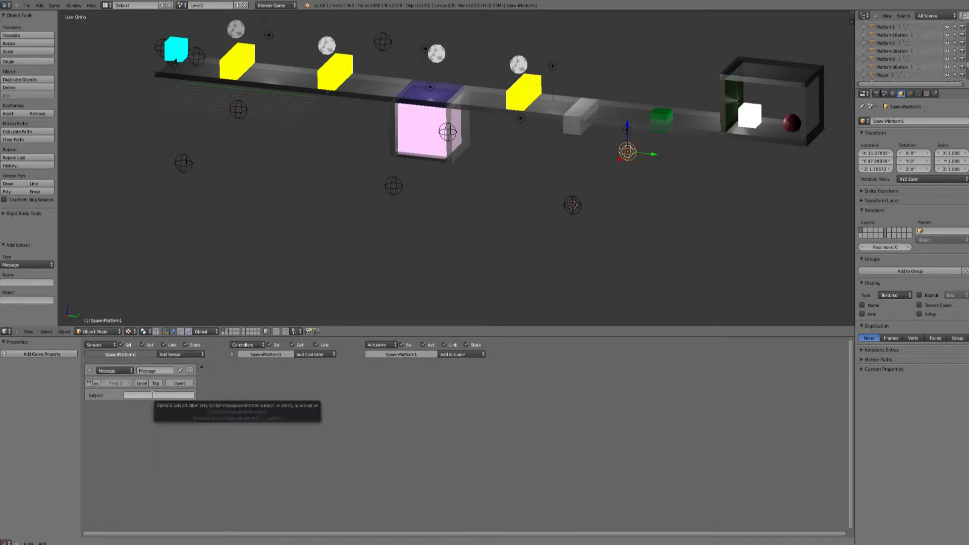
Set the subject of the SpawnPlatform1 empty's Message sensor to SpawnPlatform1
text(SpawnPlatform3Button)
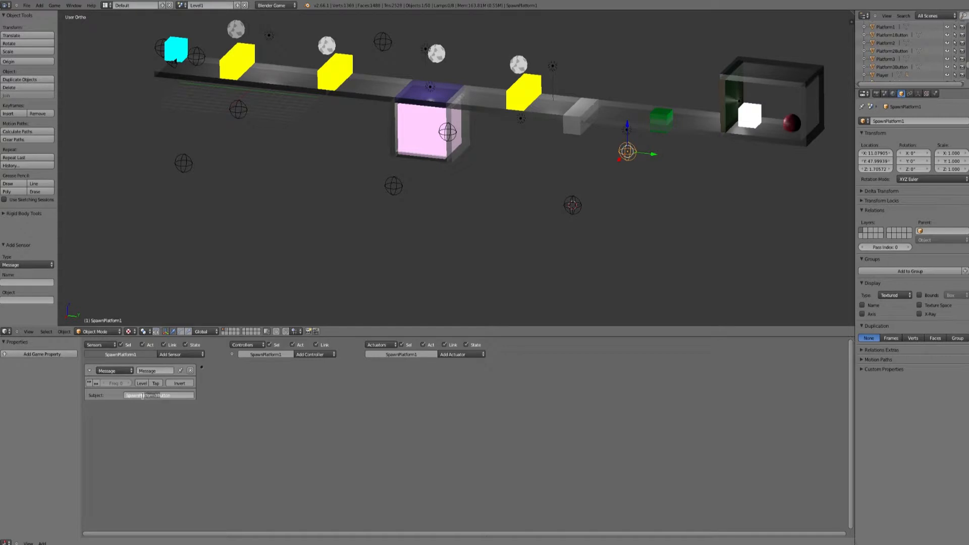
click(156, 396)
key(Delete)
key(Delete)
key(Delete)
key(Delete)
key(Delete)
key(Delete)
key(Delete)
text(1)
key(Return)
Add an And controller and an Edit Object actuator to the SpawnPlatform1 empty
click(313, 354)
click(310, 361)
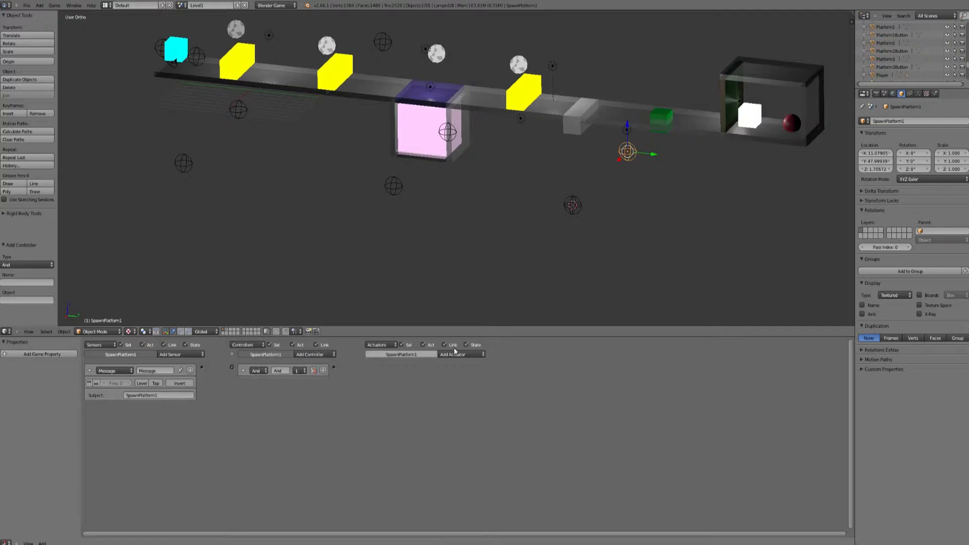
click(455, 355)
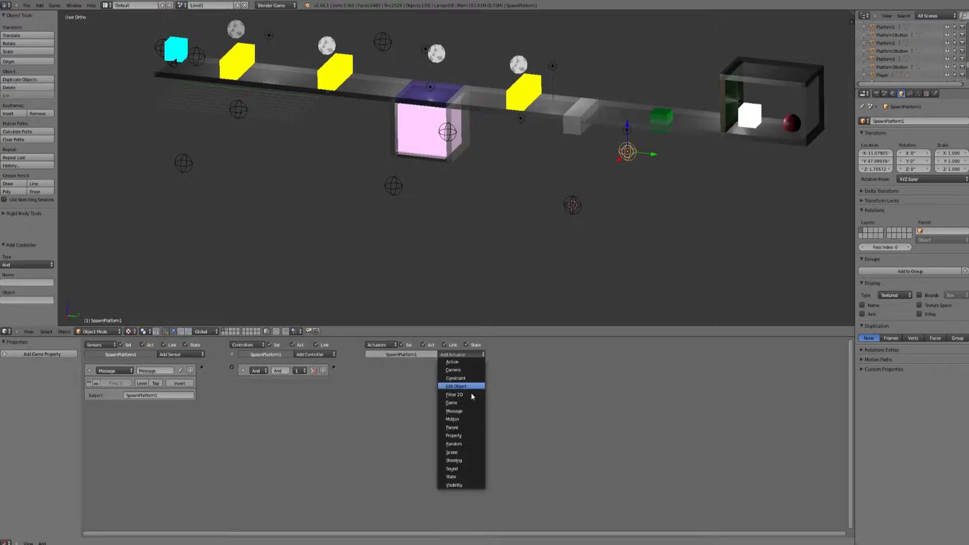
click(467, 387)
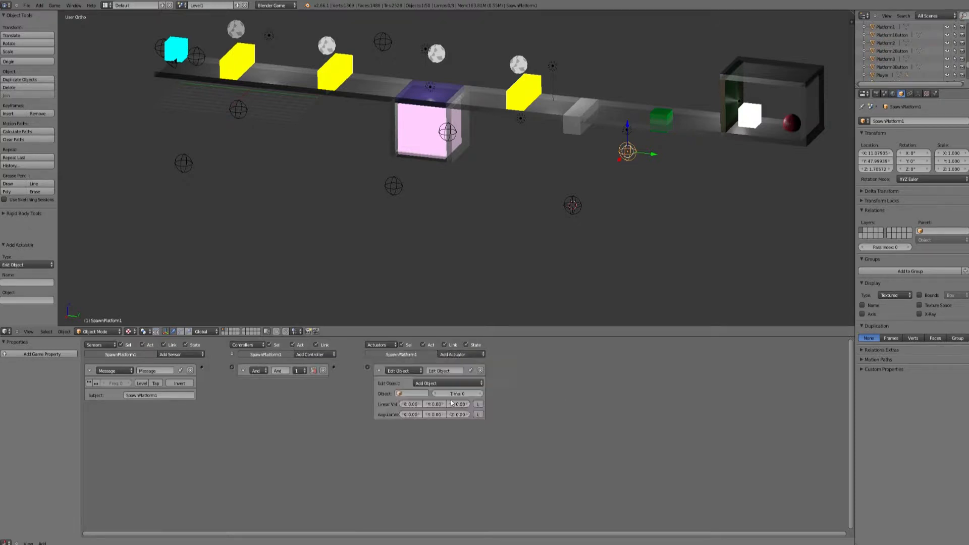
Set the Edit Object actuator to add Platform1 and link the SpawnPlatform1 empty's sensor, controller and actuator together
click(409, 393)
text(pl)
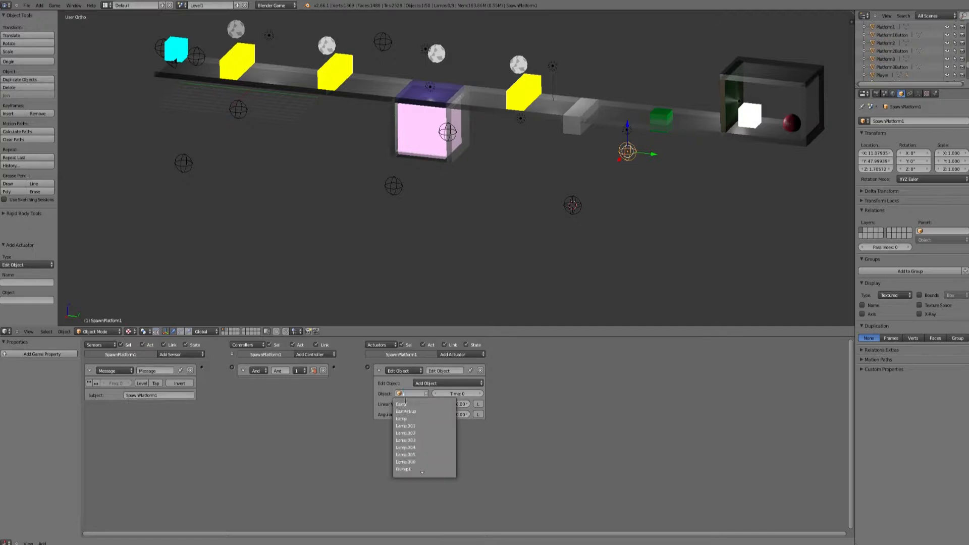
click(406, 403)
drag(345, 372, 334, 367)
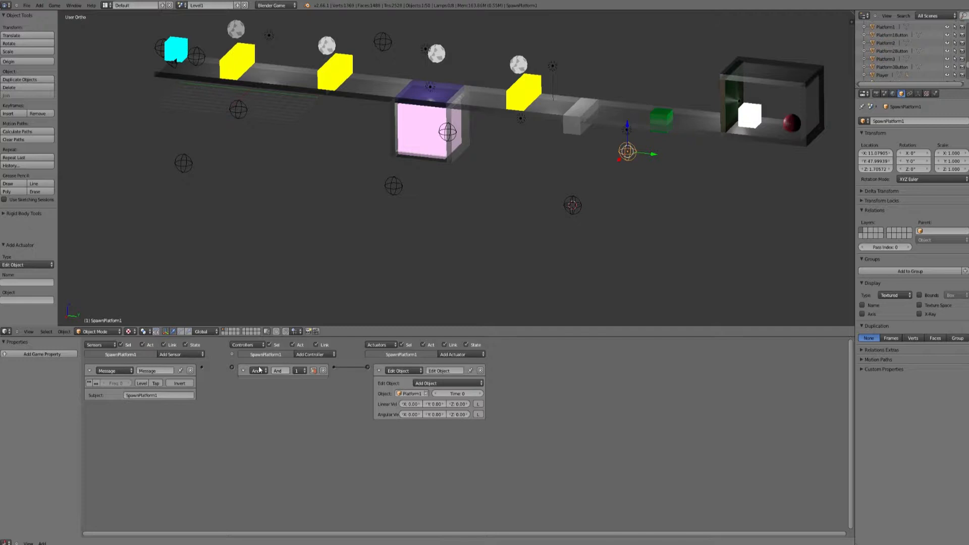
Check the Platform1 object on the second layer and return to the SpawnPlatform1 empty on the first layer
click(225, 331)
right_click(622, 158)
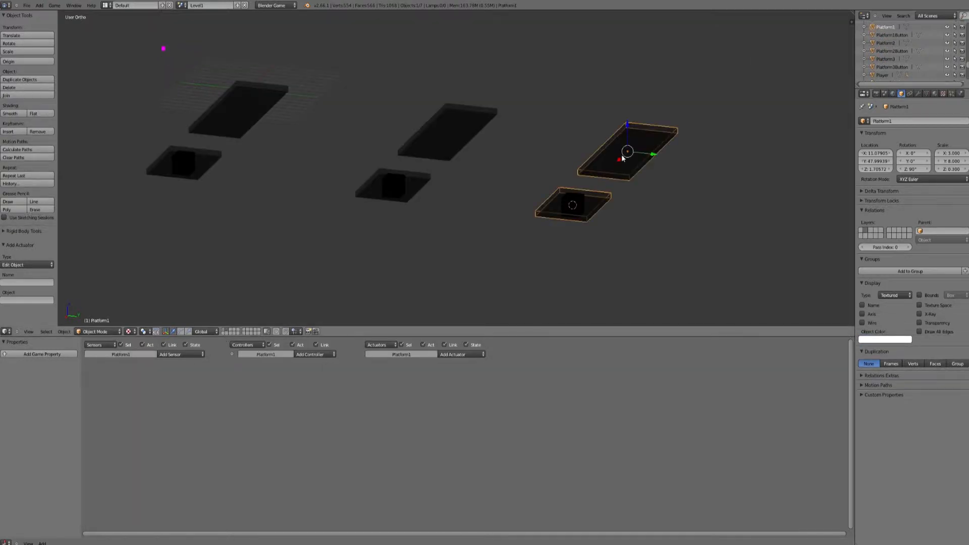
click(224, 329)
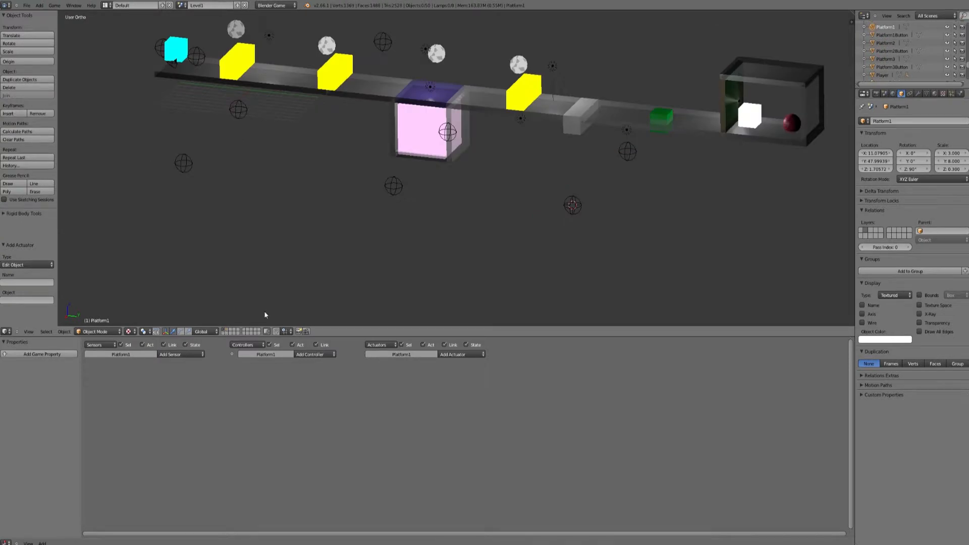
right_click(623, 152)
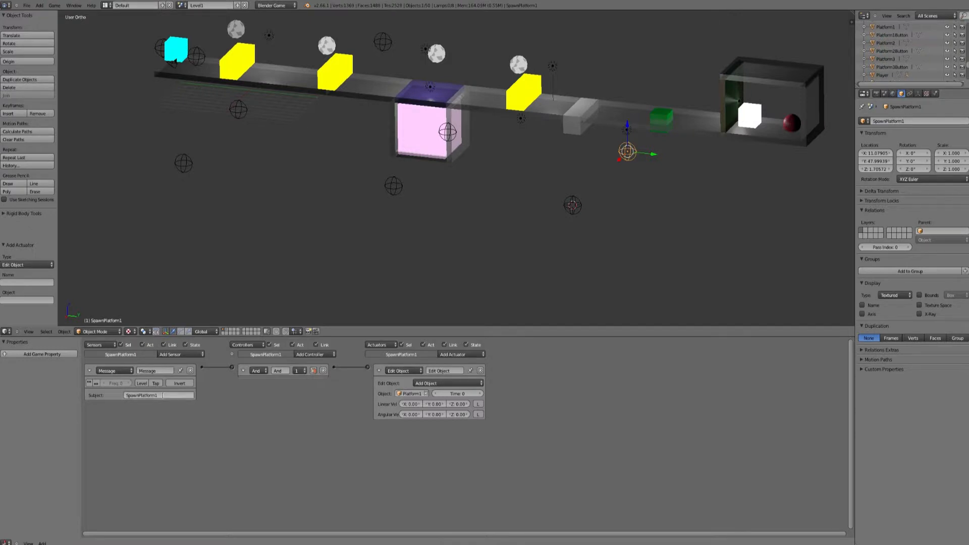
Add a Message sensor with the subject SpawnPlatform2 to the SpawnPlatform2 empty
click(163, 395)
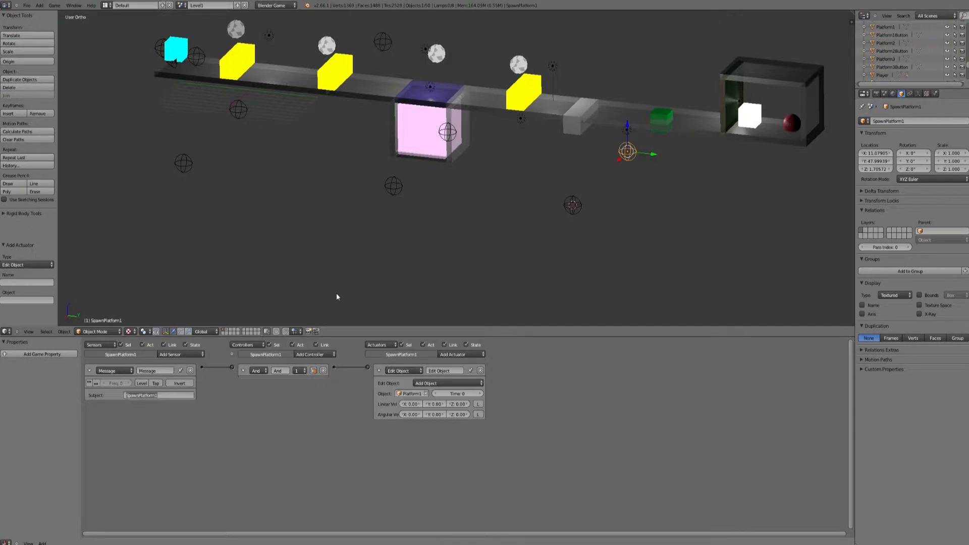
right_click(454, 132)
click(181, 355)
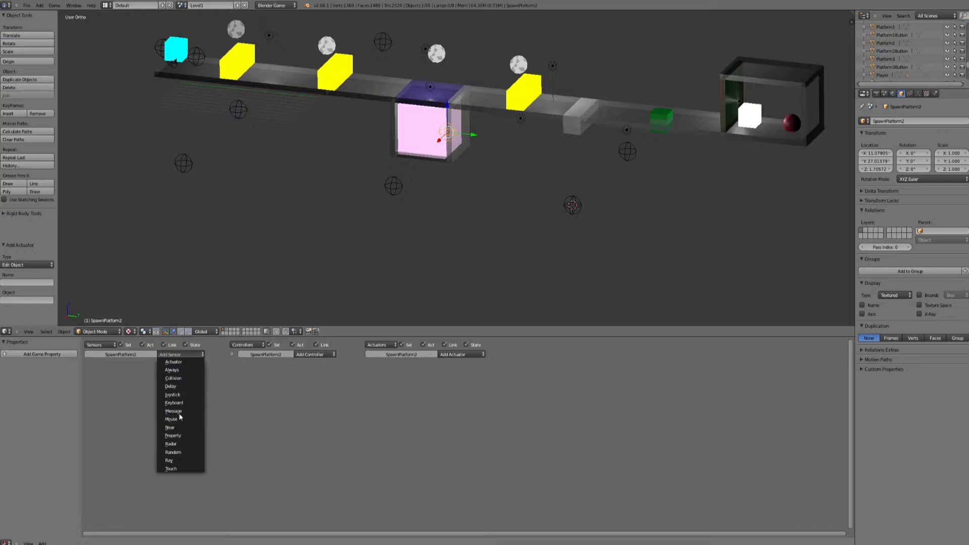
click(176, 411)
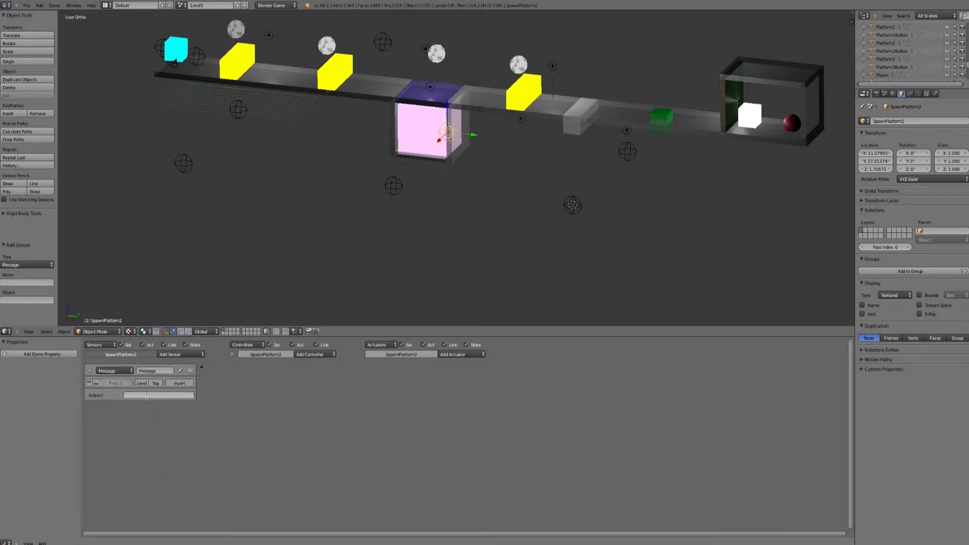
click(165, 396)
text(SpawnPlatform2)
key(Return)
Add an And controller and an Edit Object actuator to the SpawnPlatform2 empty
click(310, 355)
click(309, 362)
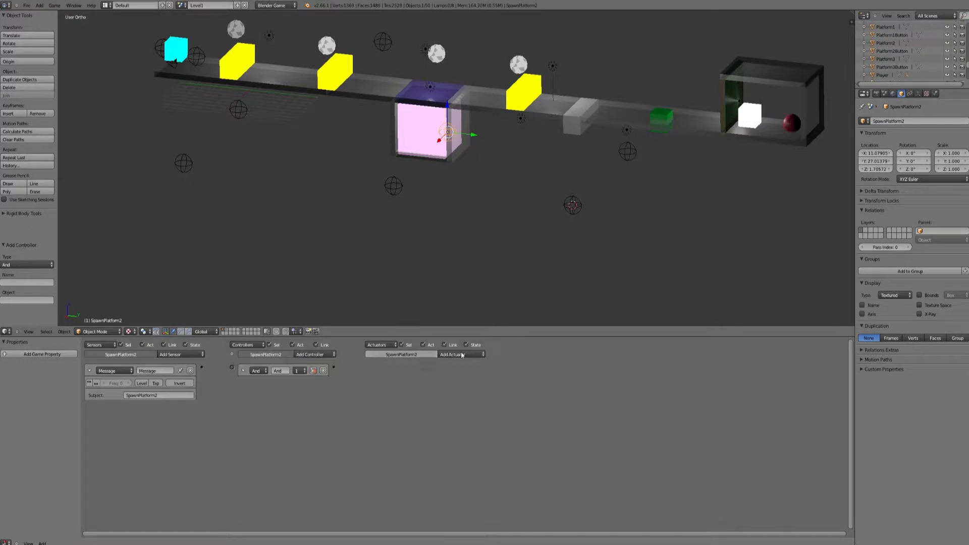
click(461, 354)
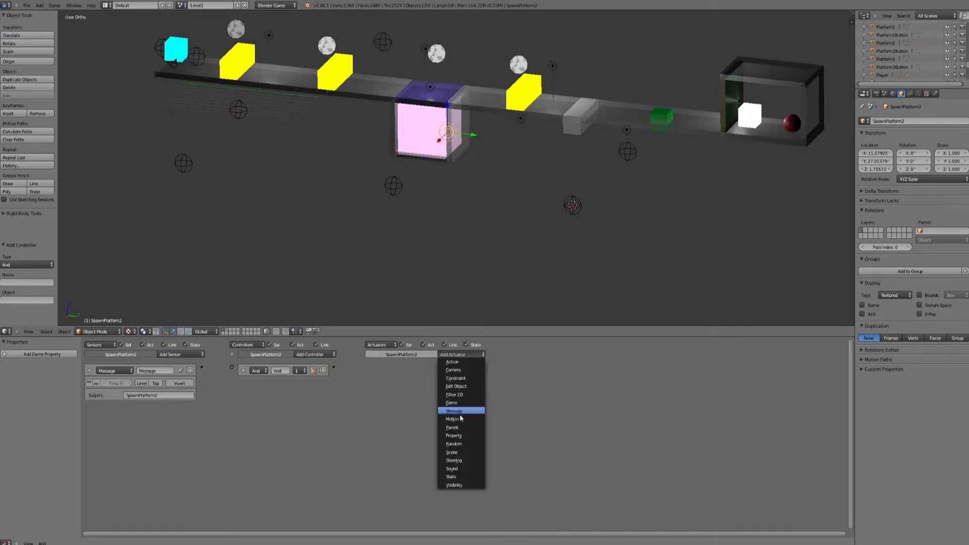
click(456, 386)
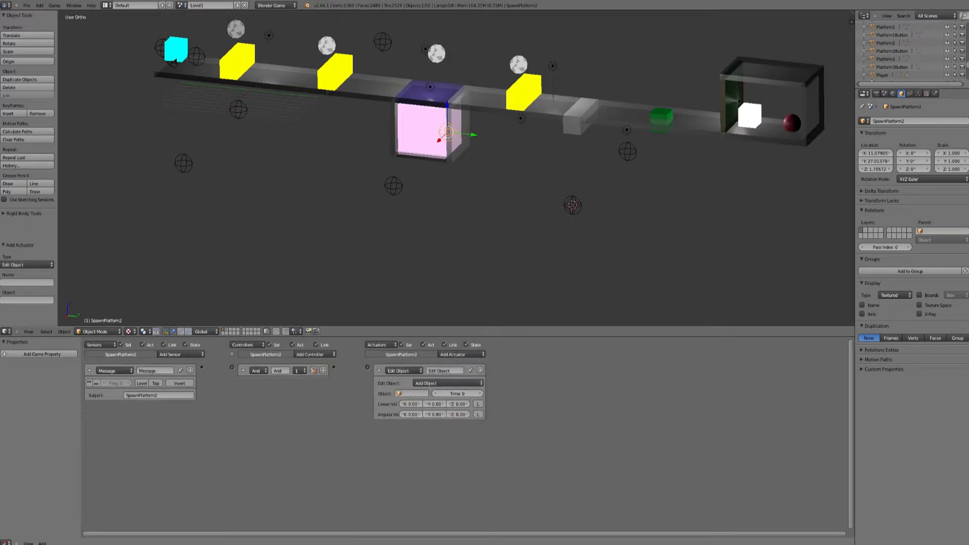
Set the Edit Object actuator to add Platform2 and link the SpawnPlatform2 empty's sensor, controller and actuator together
click(413, 393)
click(415, 408)
drag(367, 368, 334, 367)
drag(232, 370, 201, 370)
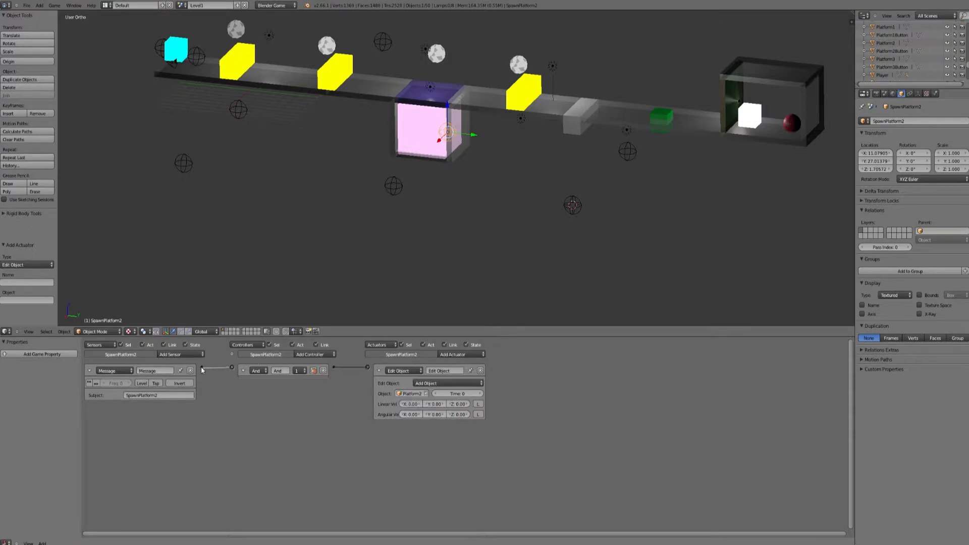
Add a Message sensor with the subject SpawnPlatform3 to the SpawnPlatform3 empty
right_click(239, 111)
click(177, 355)
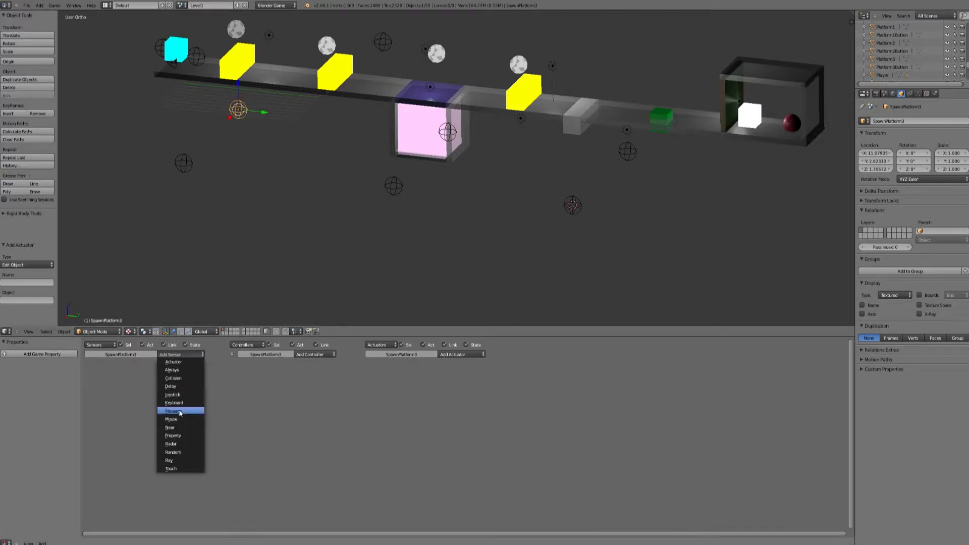
click(182, 409)
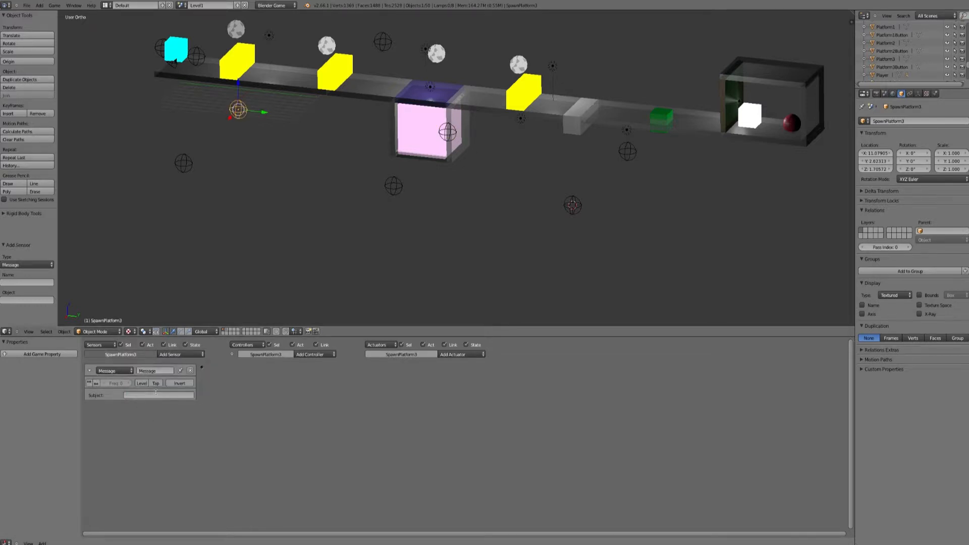
text(SpawnPlatform3)
key(Return)
Add an And controller linked to the SpawnPlatform3 empty's Message sensor, and add an Edit Object actuator
click(323, 355)
click(314, 363)
drag(202, 367, 231, 367)
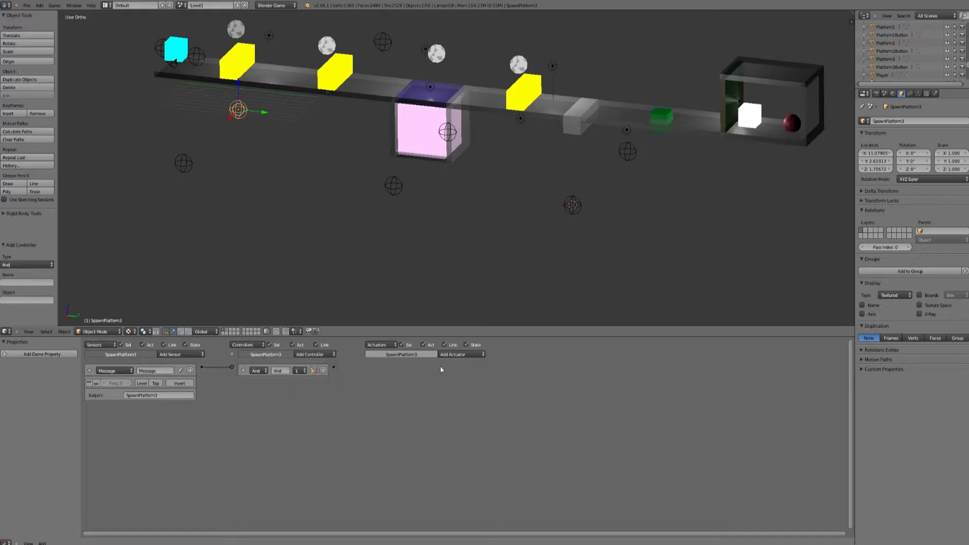
click(459, 355)
click(456, 386)
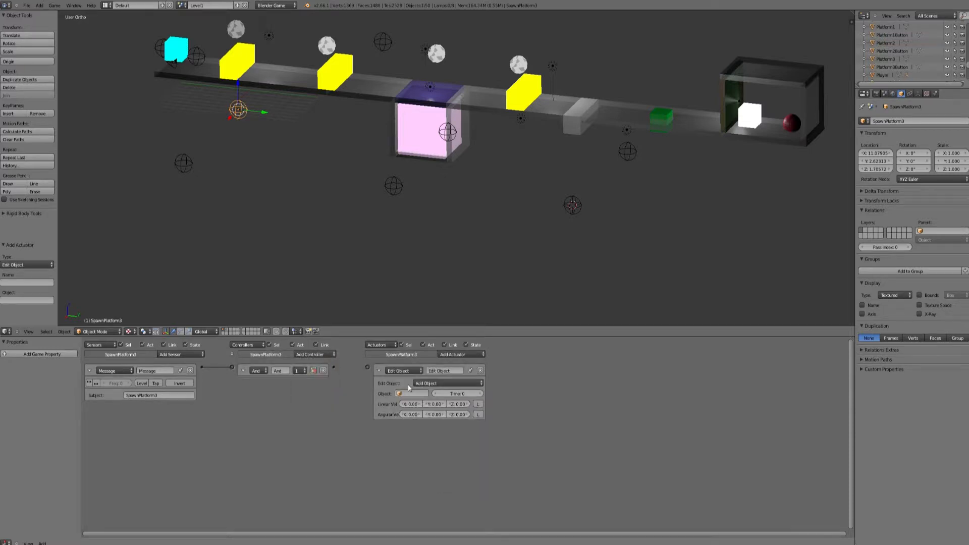
Set the SpawnPlatform3 empty's Edit Object actuator, linked to its And controller, to add Platform3, and save the file
click(402, 393)
text(pla)
click(419, 434)
click(27, 5)
click(32, 56)
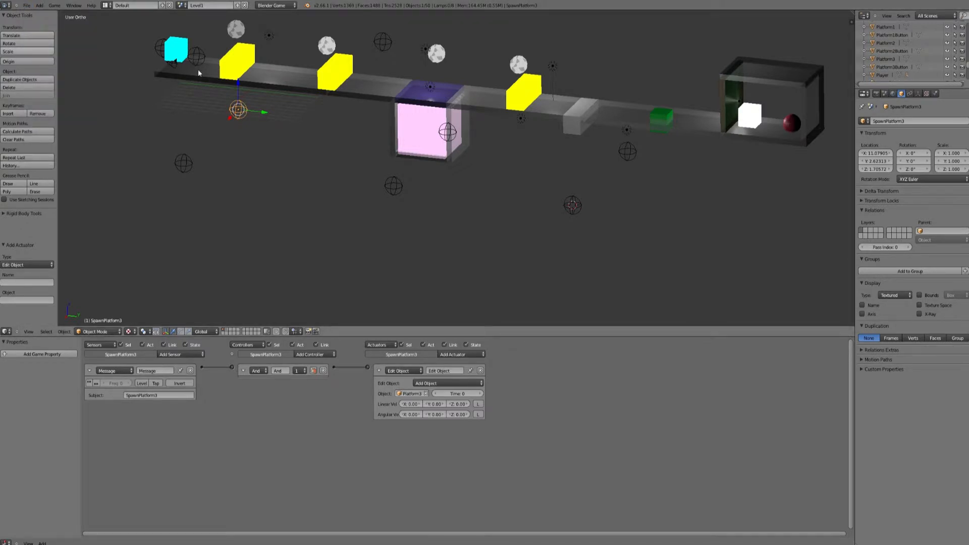
Add a Message sensor to the SpawnPlatform1Button empty
right_click(570, 203)
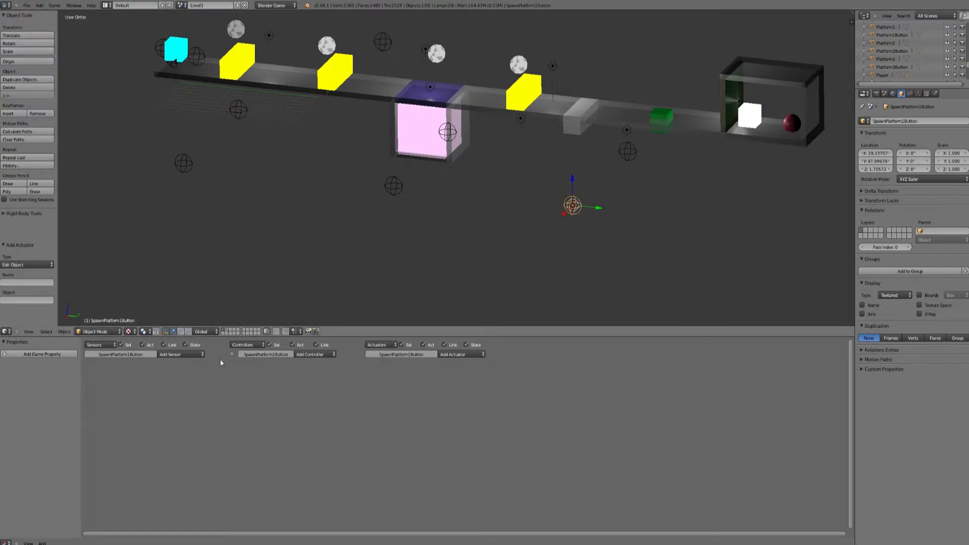
click(195, 354)
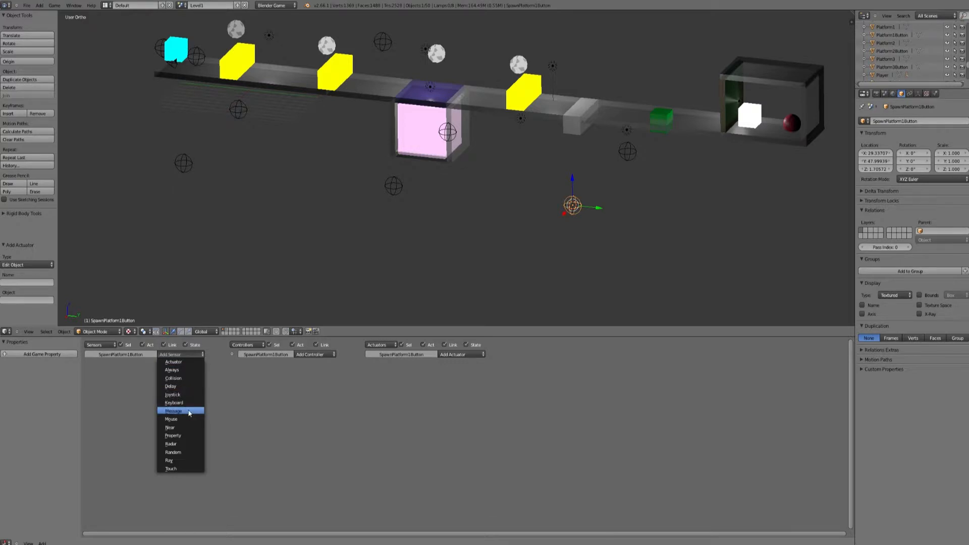
Give SpawnPlatform1Button a Message sensor with the subject SpawnPlatform1Button, copied from GunPickup's matching Message actuator
click(189, 413)
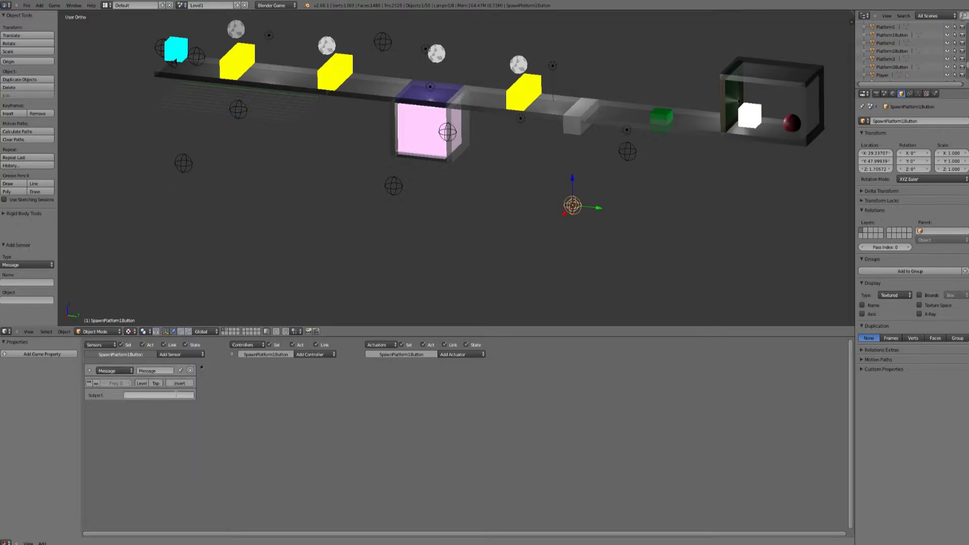
click(176, 394)
right_click(792, 124)
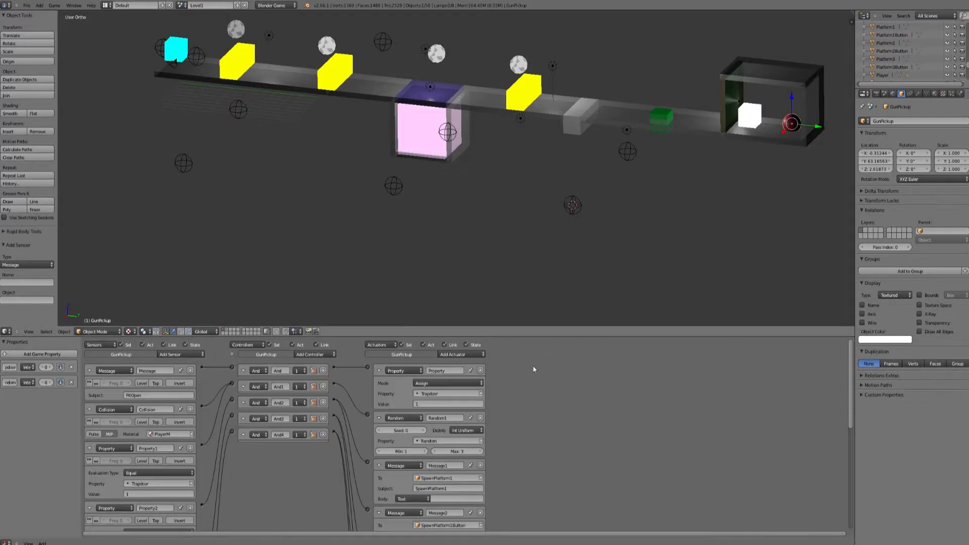
scroll(553, 378, down, 1)
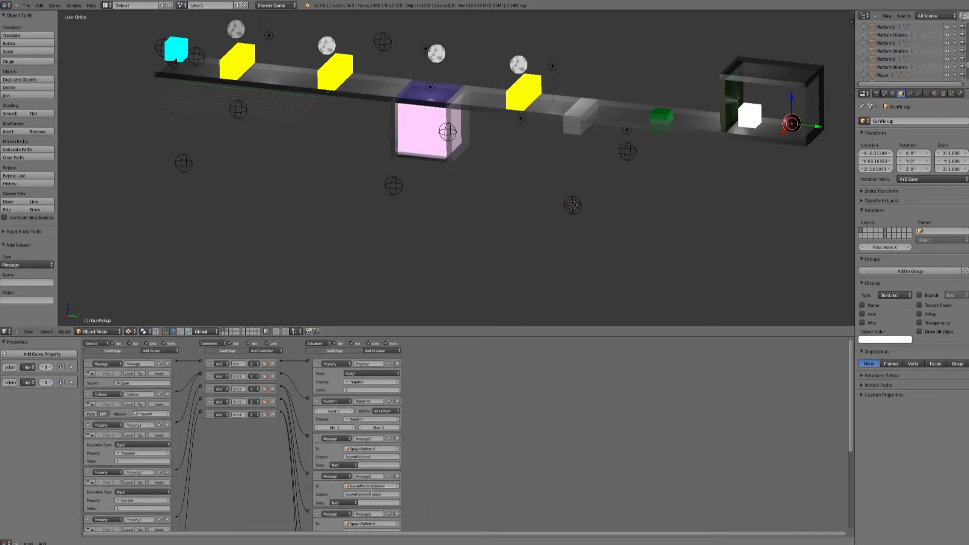
click(371, 493)
key(ctrl+c)
right_click(574, 205)
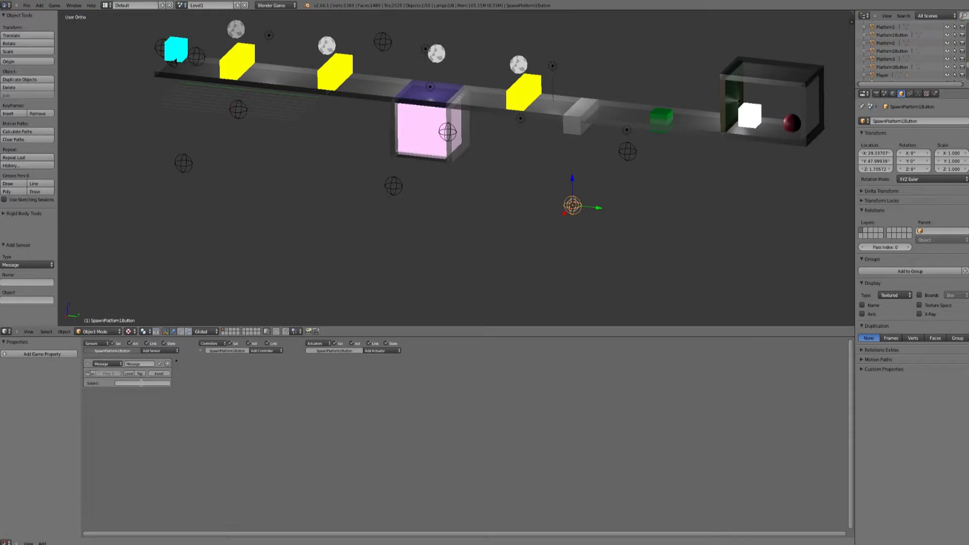
scroll(248, 390, up, 4)
click(182, 411)
key(Escape)
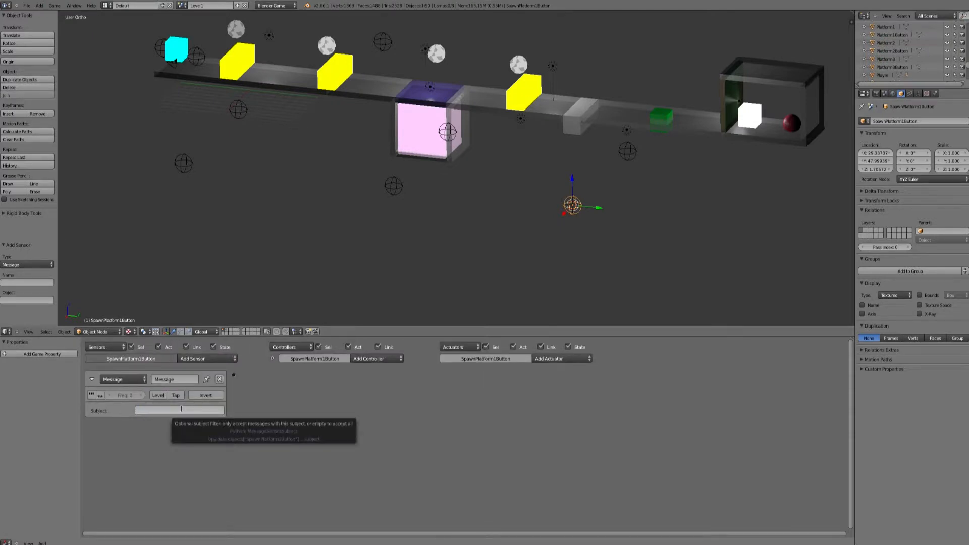
key(ctrl+v)
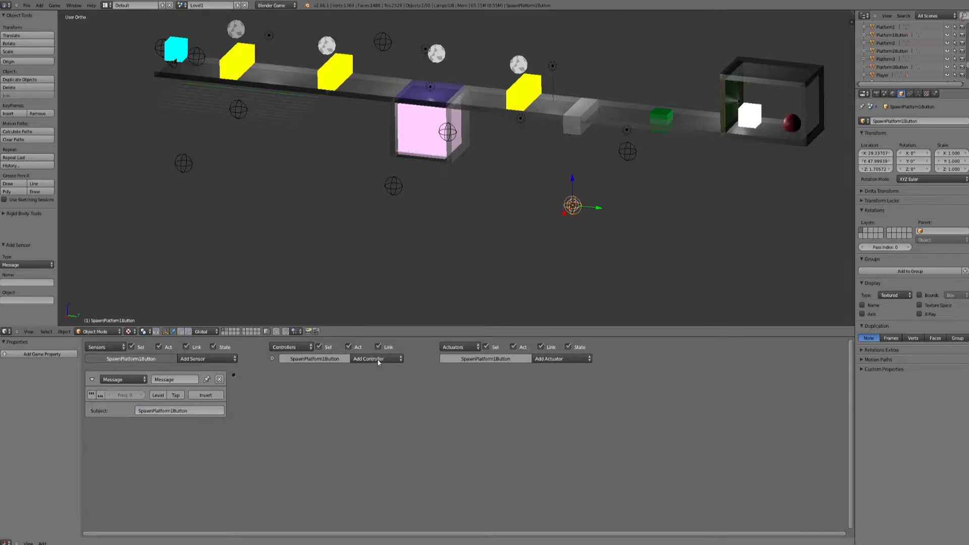
Add an And controller and an Edit Object actuator to SpawnPlatform1Button
click(377, 359)
click(377, 373)
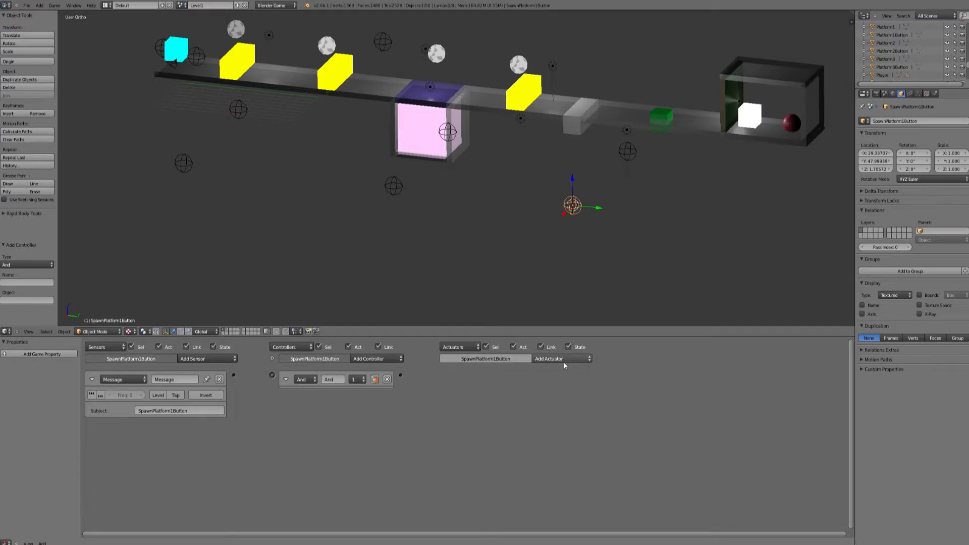
click(565, 366)
click(561, 399)
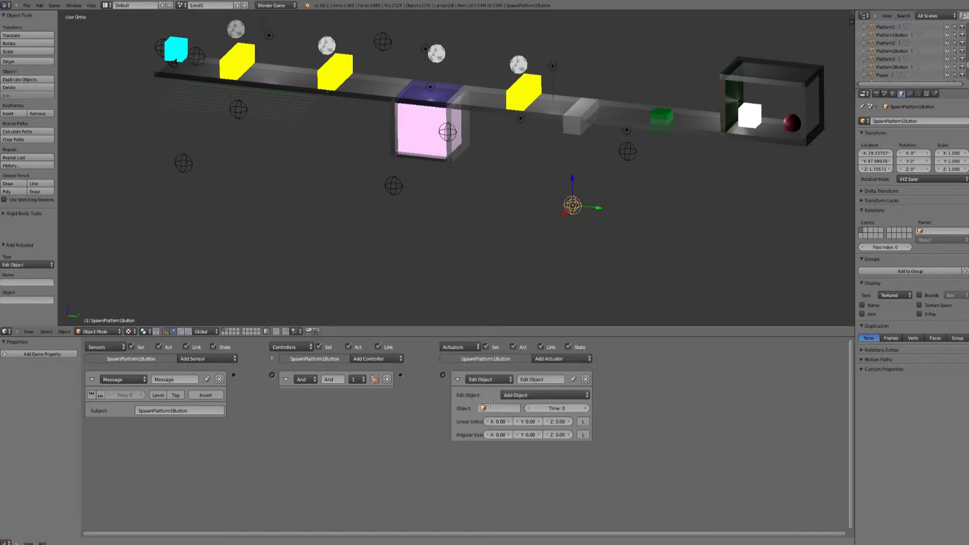
Make the Add Object actuator spawn Platform1Button and link it through the And controller to the Message sensor
click(491, 407)
text(pl)
click(492, 430)
drag(442, 375, 401, 376)
drag(273, 375, 235, 376)
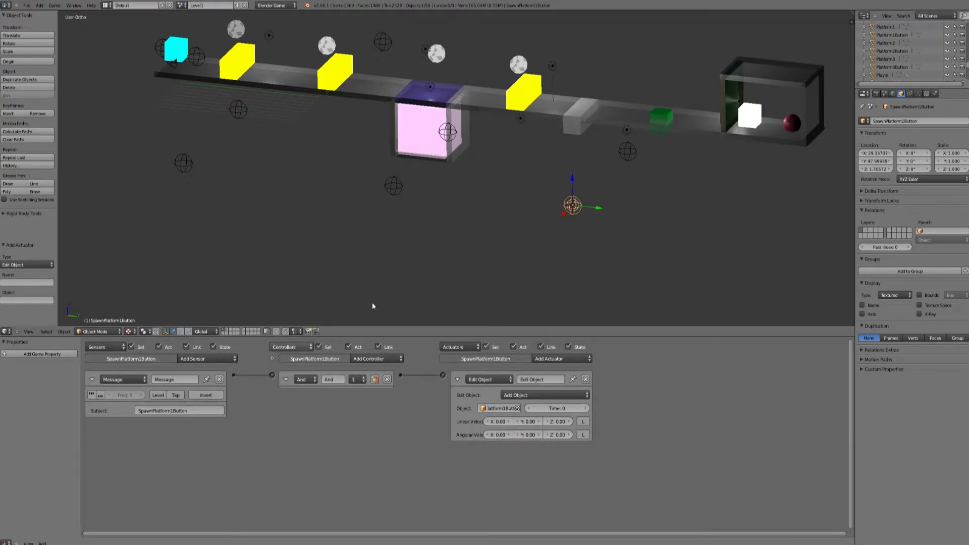
Give the SpawnPlatform2Button empty a Message sensor with the subject SpawnPlatform2Button
right_click(394, 186)
click(209, 359)
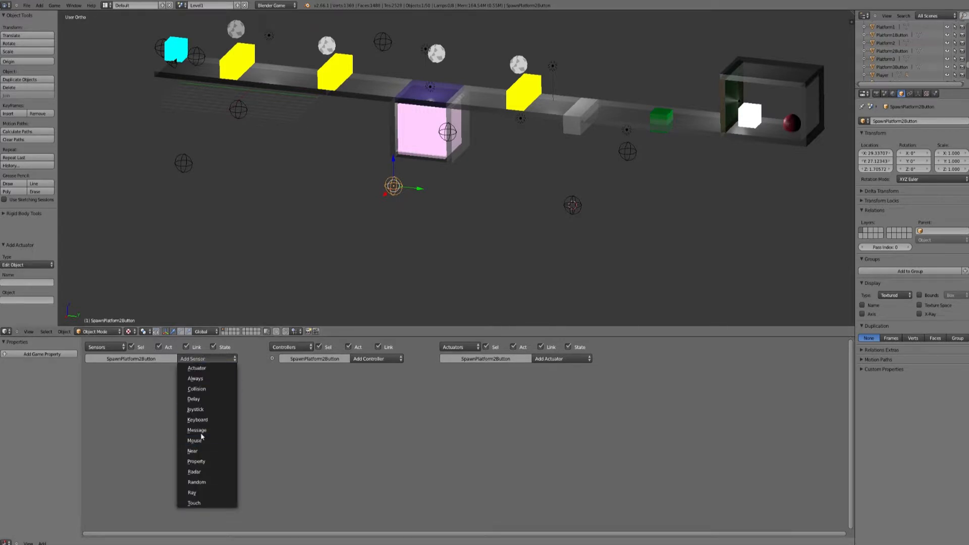
click(196, 431)
click(163, 408)
text(SpawnPlatform2Button)
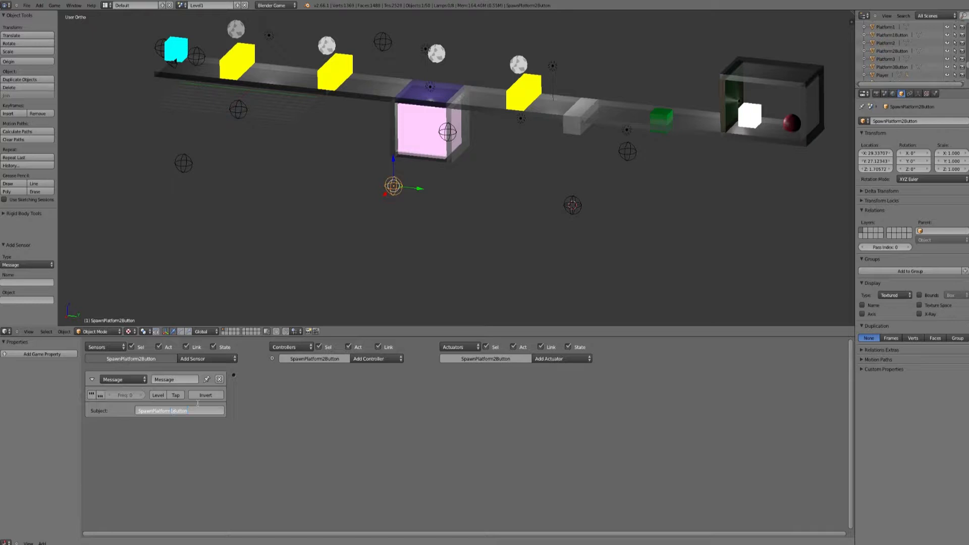
key(Return)
Add an And controller and an Edit Object actuator to SpawnPlatform2Button
click(373, 359)
click(364, 373)
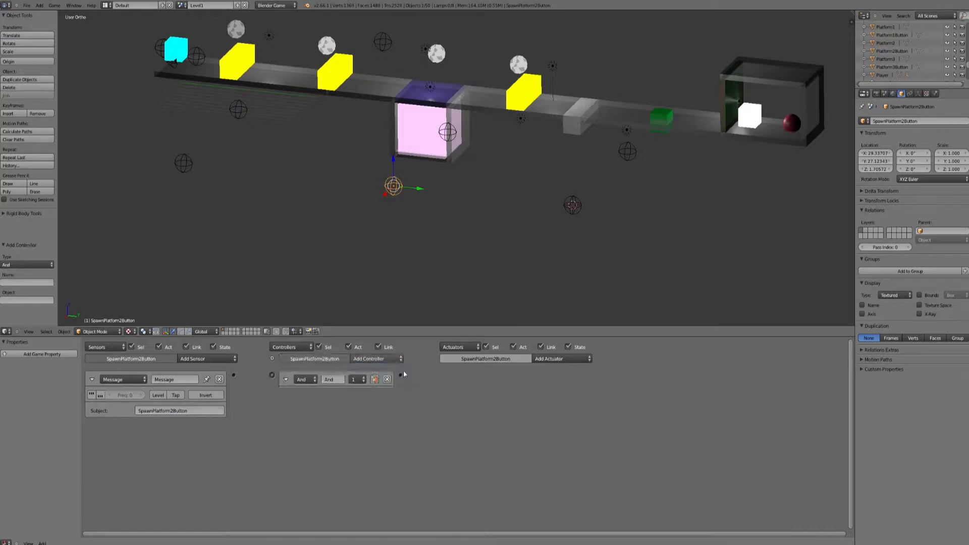
click(555, 359)
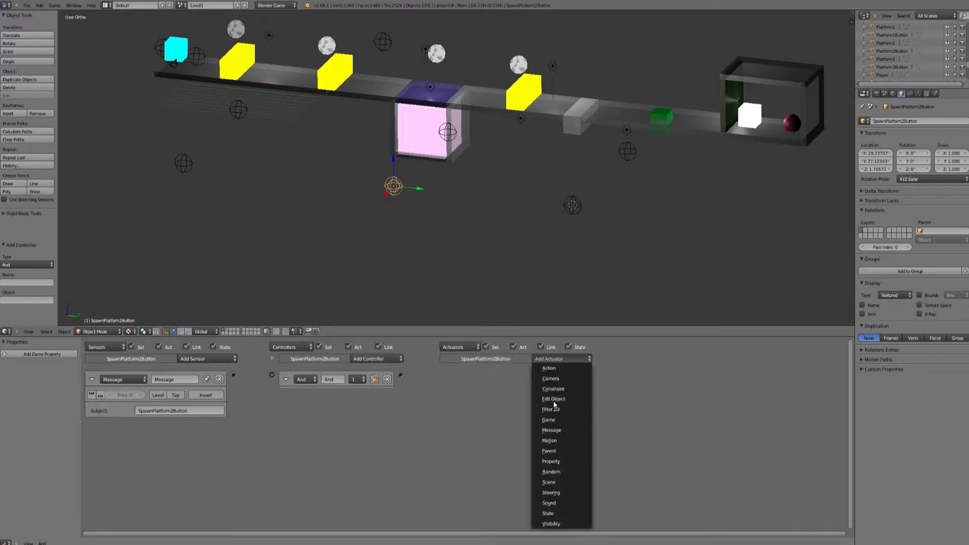
click(557, 407)
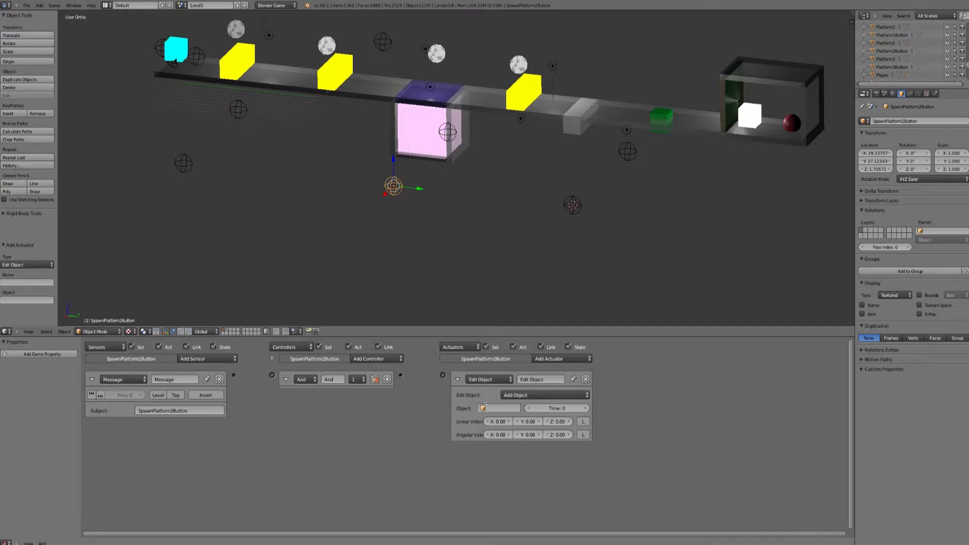
Make the Add Object actuator spawn Platform2Button and link it through the And controller to the Message sensor
click(486, 406)
text(pl)
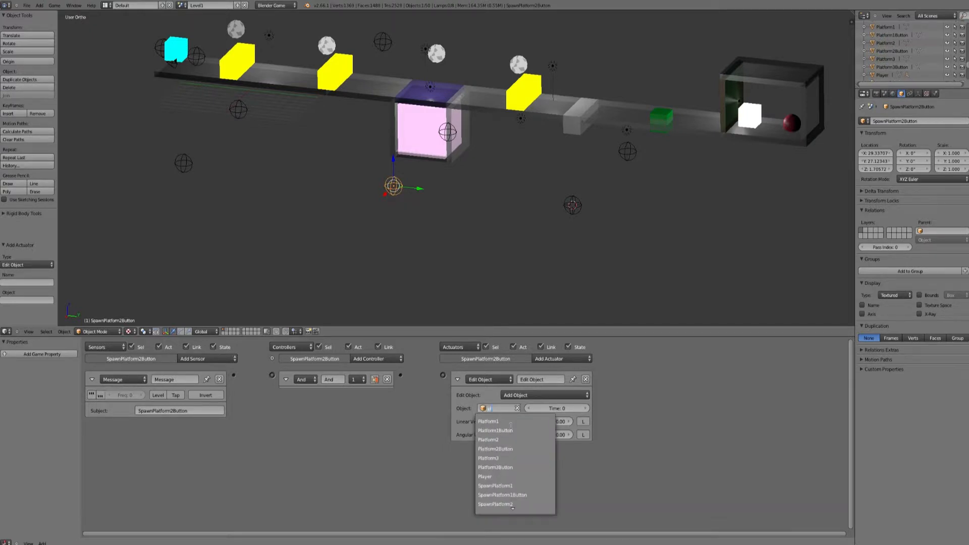
click(487, 449)
drag(441, 379, 401, 376)
drag(272, 375, 234, 375)
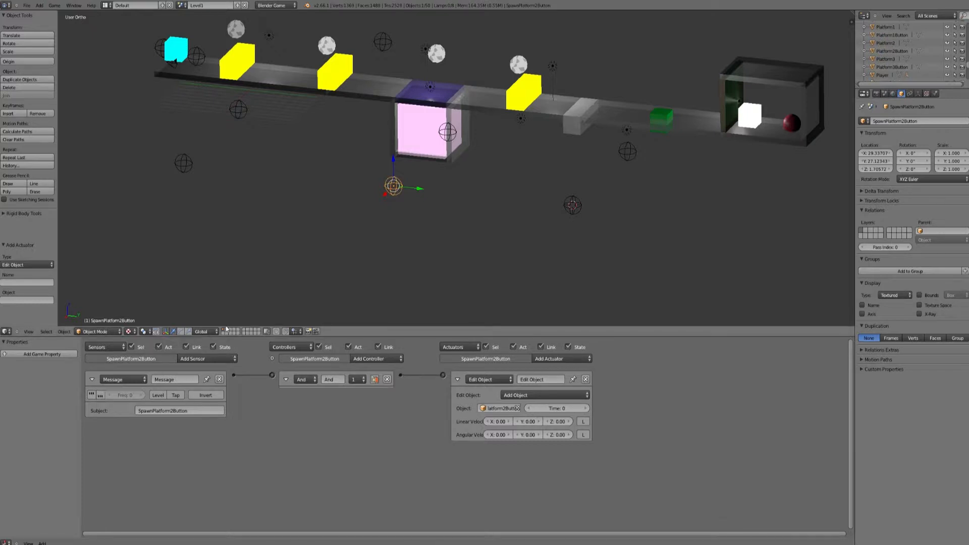
Give the SpawnPlatform3Button empty a Message sensor with the subject SpawnPlatform3Button
right_click(183, 163)
click(217, 358)
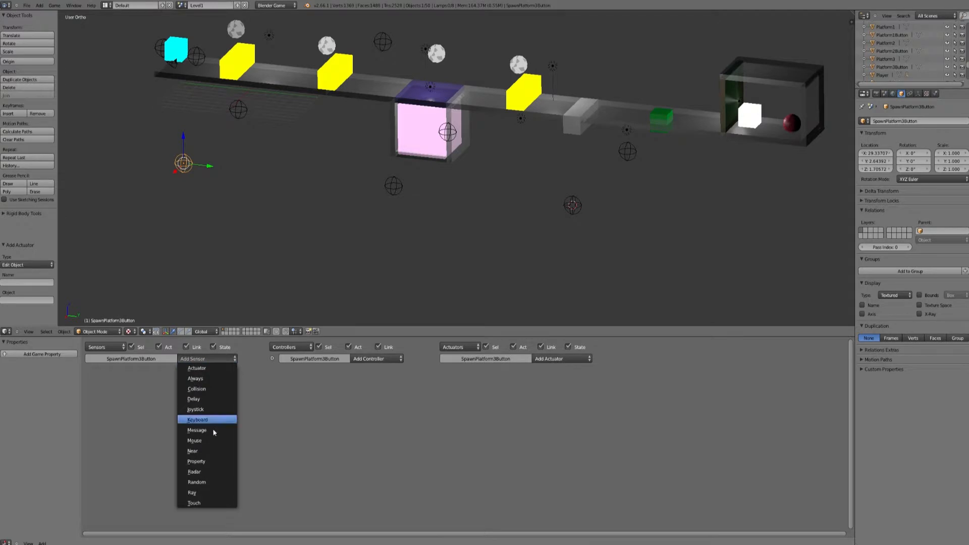
click(197, 430)
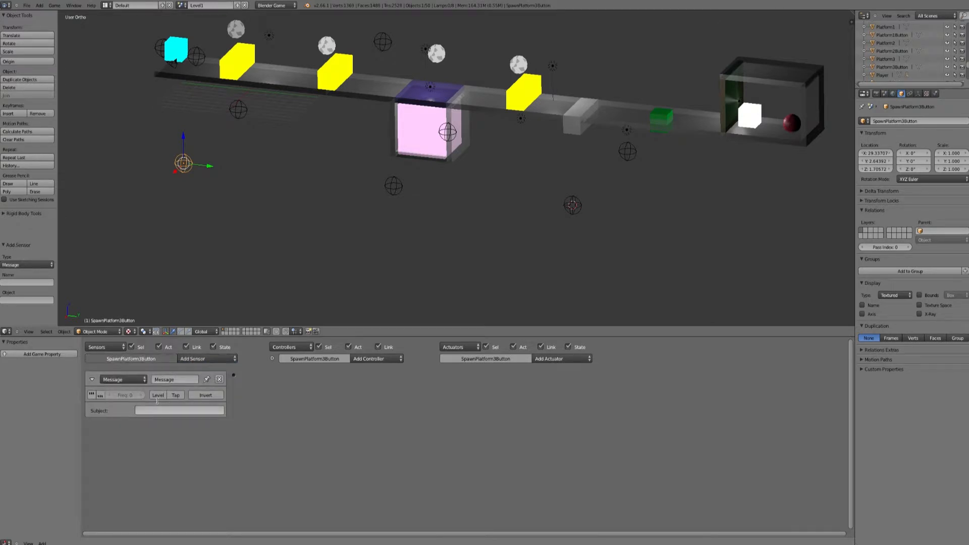
click(174, 411)
key(ctrl+v)
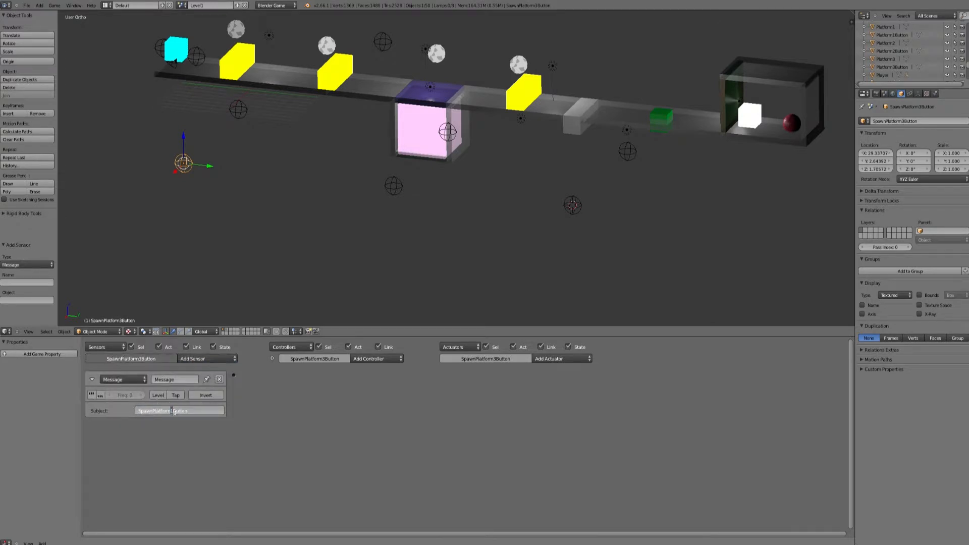
text(3)
key(Return)
Add an And controller linked to SpawnPlatform3Button's Message sensor, plus an Edit Object actuator
click(368, 360)
click(367, 368)
mouse_move(272, 375)
mouse_down()
mouse_move(240, 378)
mouse_move(274, 375)
mouse_up()
click(552, 359)
click(554, 402)
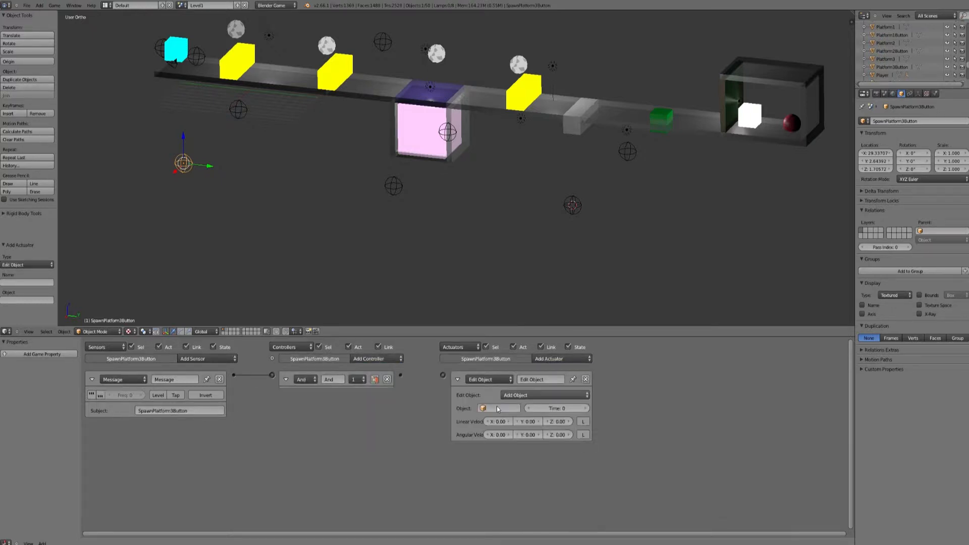
Make the actuator linked to the And controller spawn Platform3Button, and save the file
click(494, 409)
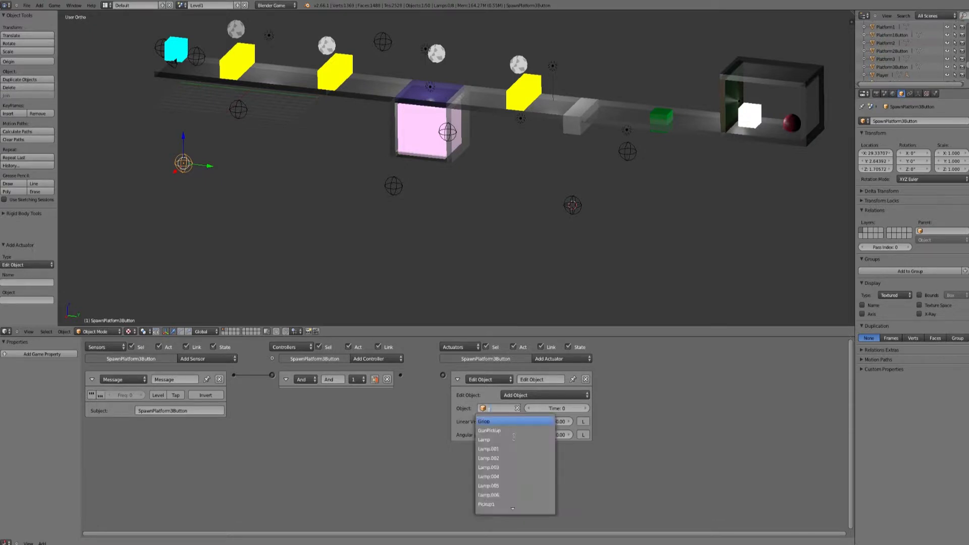
text(pl)
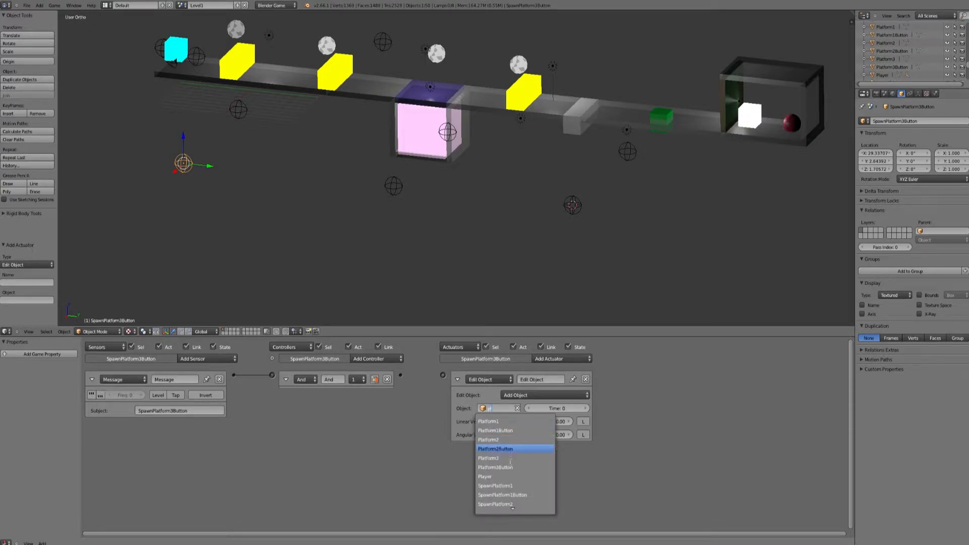
click(503, 467)
drag(443, 375, 401, 375)
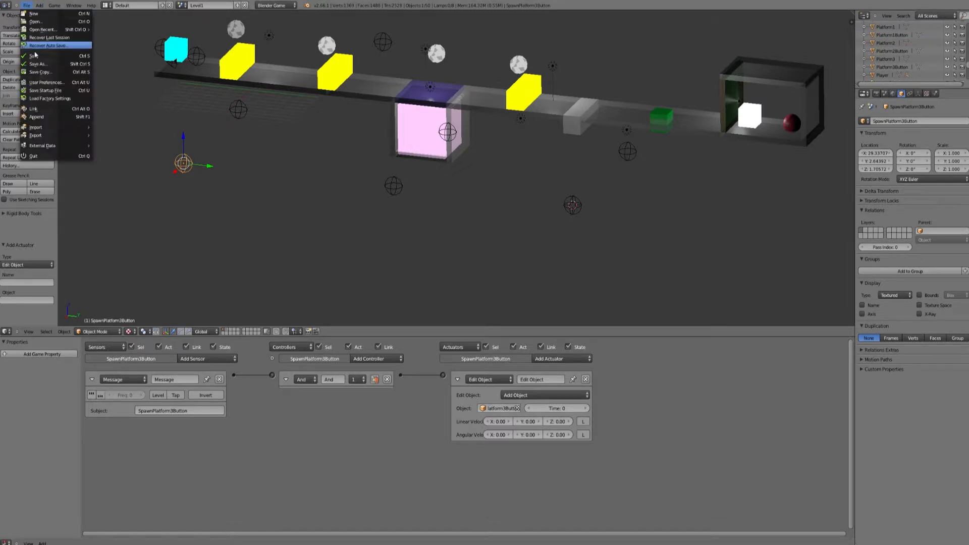
click(35, 57)
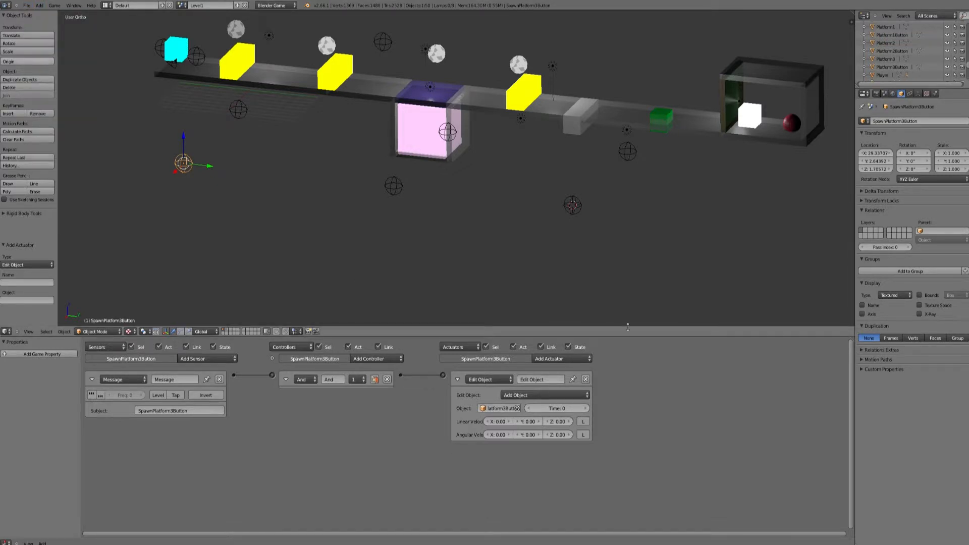
Add an Edit Object actuator to GunPickup and set it to End Object
drag(628, 336, 644, 404)
right_click(791, 156)
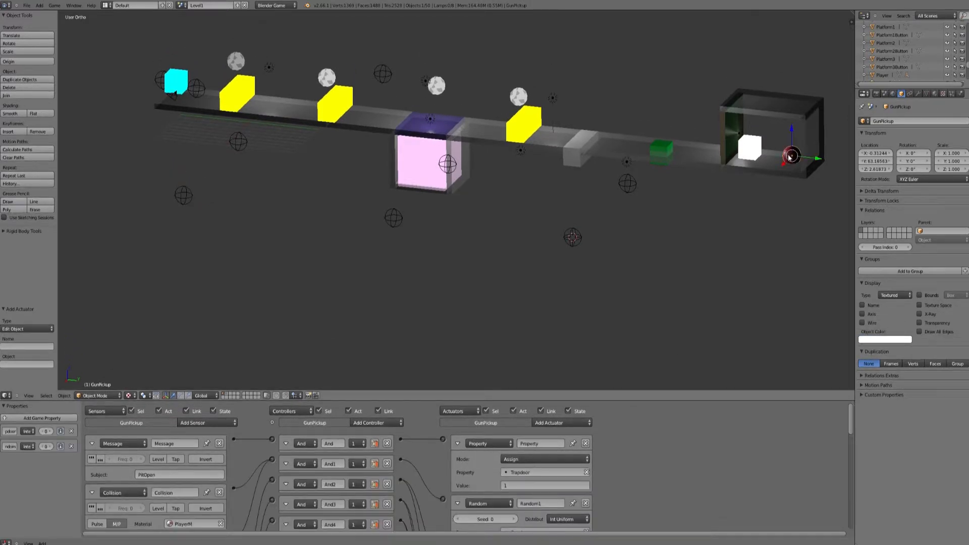
drag(740, 404, 742, 101)
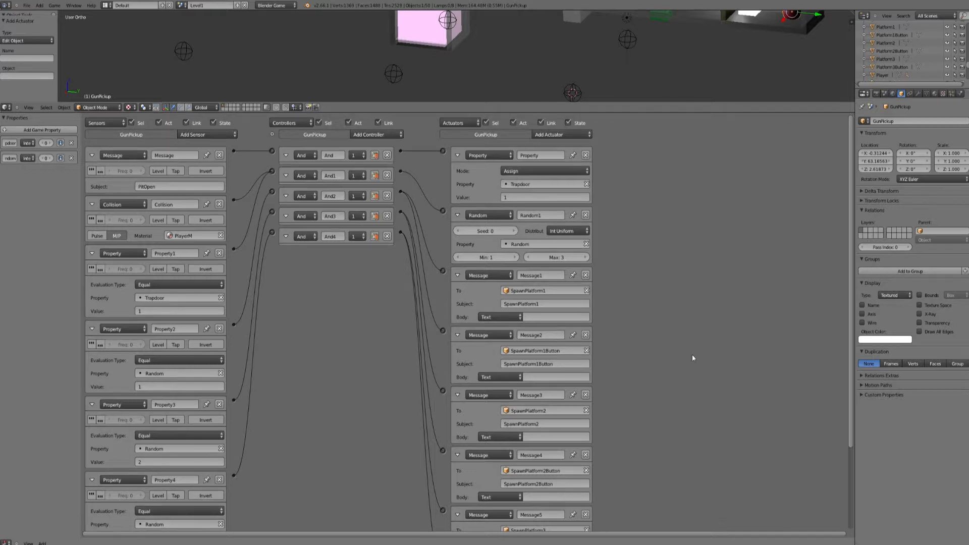
mouse_move(851, 314)
mouse_down()
mouse_move(850, 404)
mouse_move(854, 323)
mouse_up()
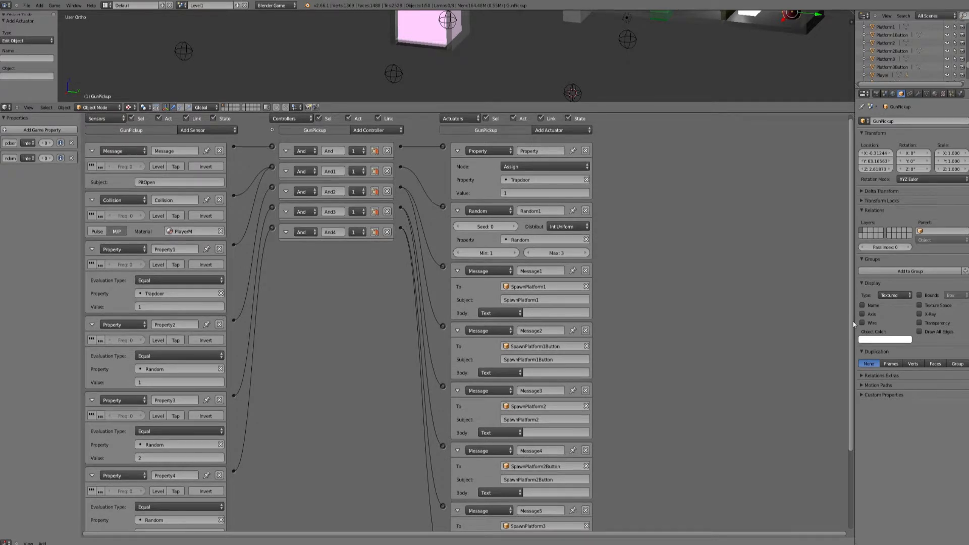
mouse_move(854, 325)
mouse_down()
mouse_move(851, 356)
mouse_move(844, 314)
mouse_up()
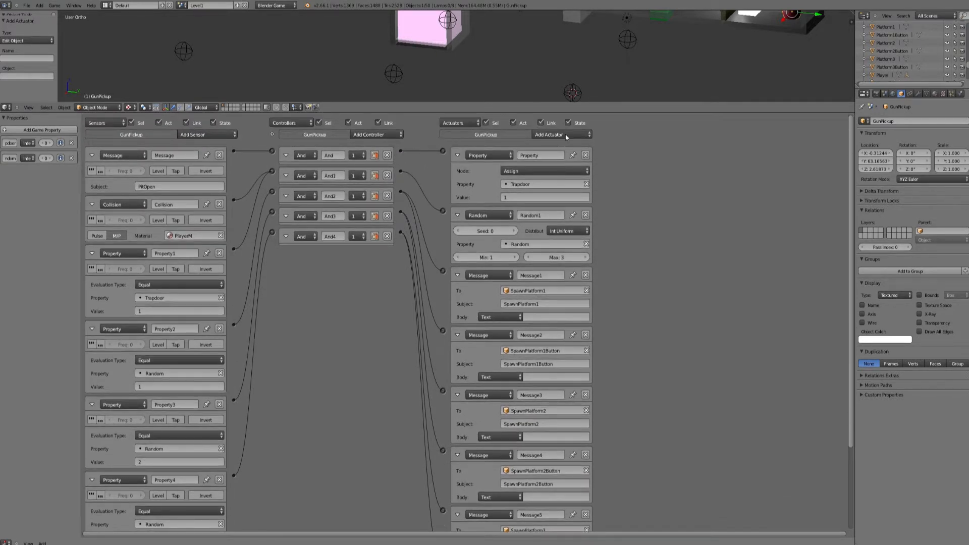
click(581, 134)
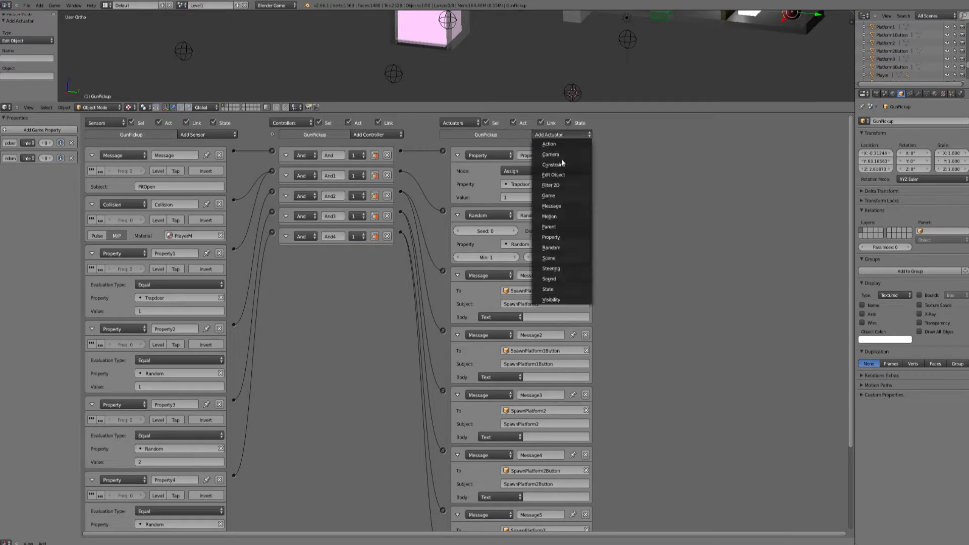
click(555, 174)
drag(851, 391, 852, 513)
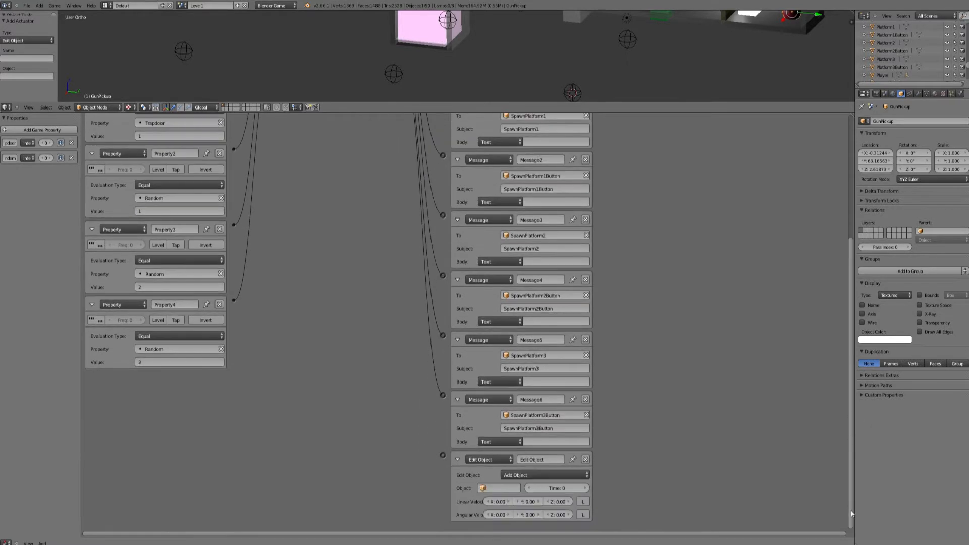
click(525, 476)
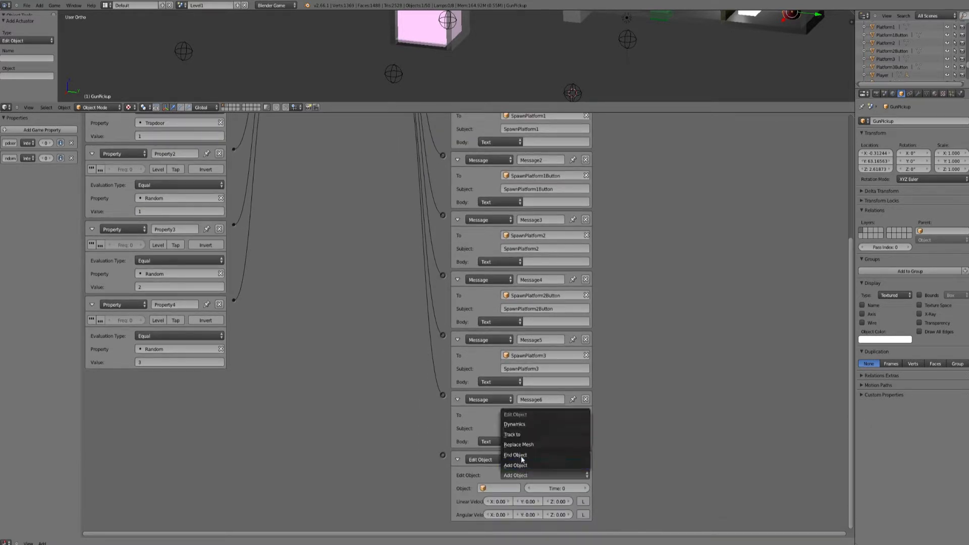
click(510, 455)
Link GunPickup's End Object actuator to the And2, And3 and And4 controllers
ctrl+scroll(392, 411, down, 2)
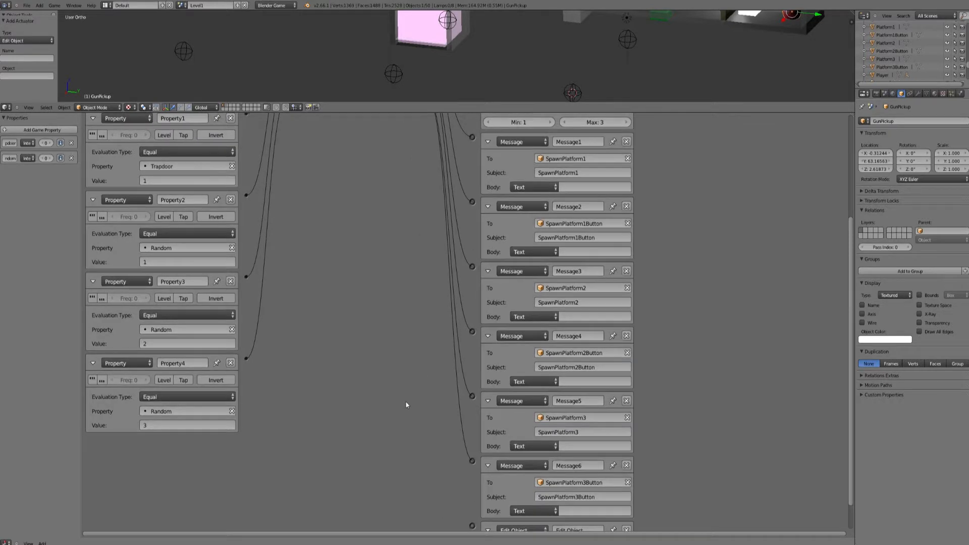
ctrl+scroll(377, 324, down, 2)
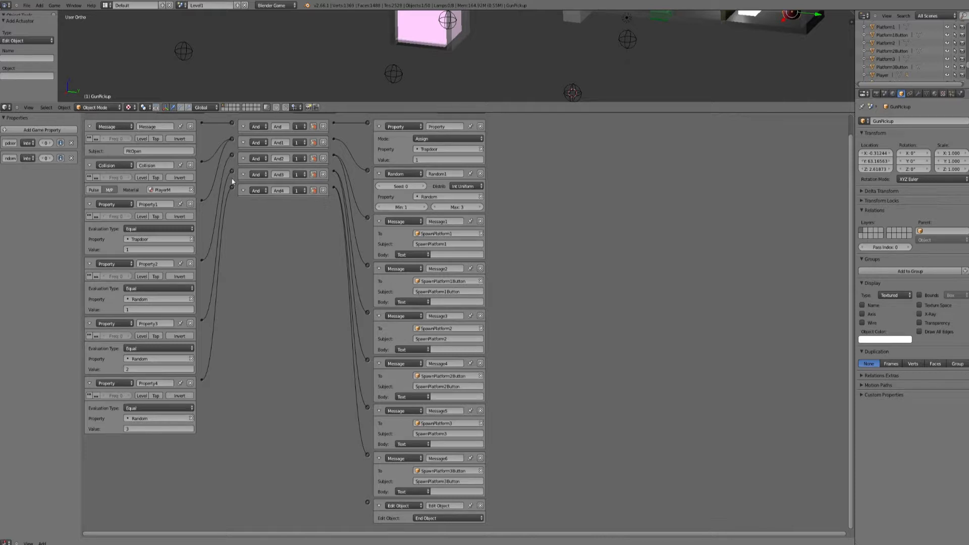
drag(367, 503, 333, 158)
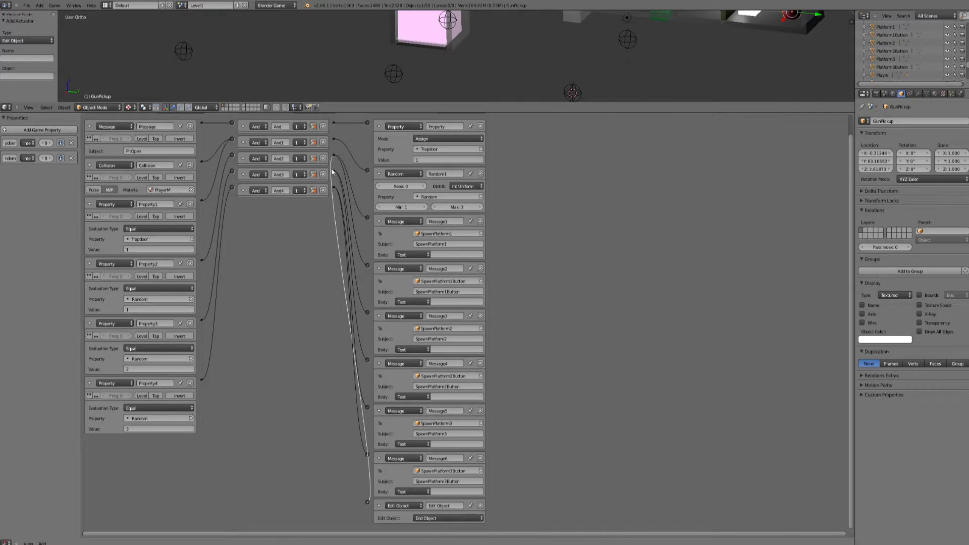
drag(367, 502, 333, 171)
drag(368, 502, 334, 190)
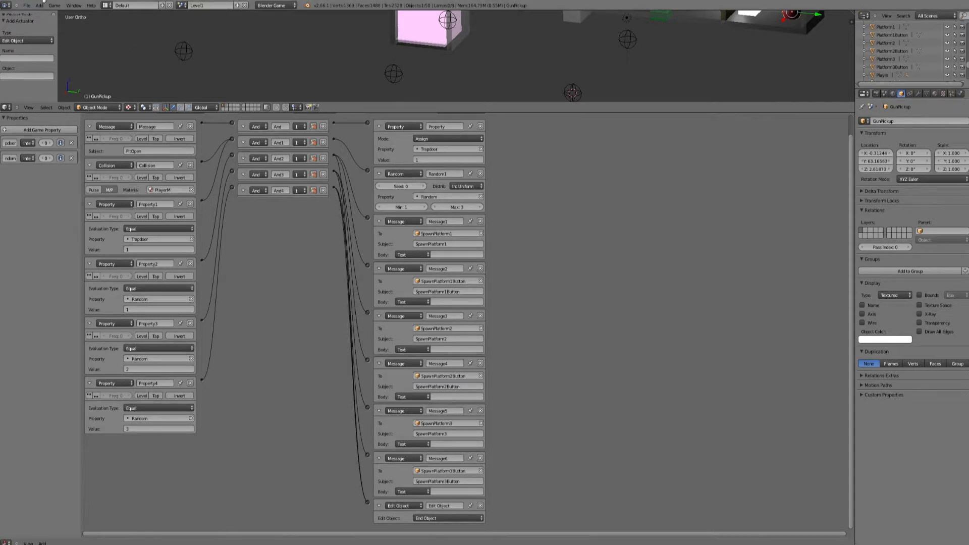
Save the file and enlarge the 3D viewport so the whole level can be seen
click(27, 5)
click(33, 57)
drag(534, 113, 534, 400)
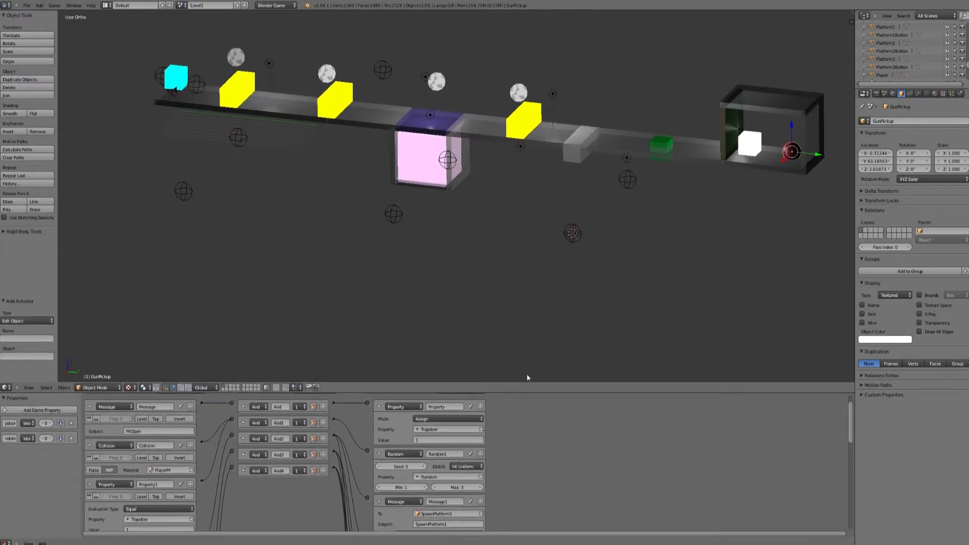
middle_drag(522, 351, 436, 192)
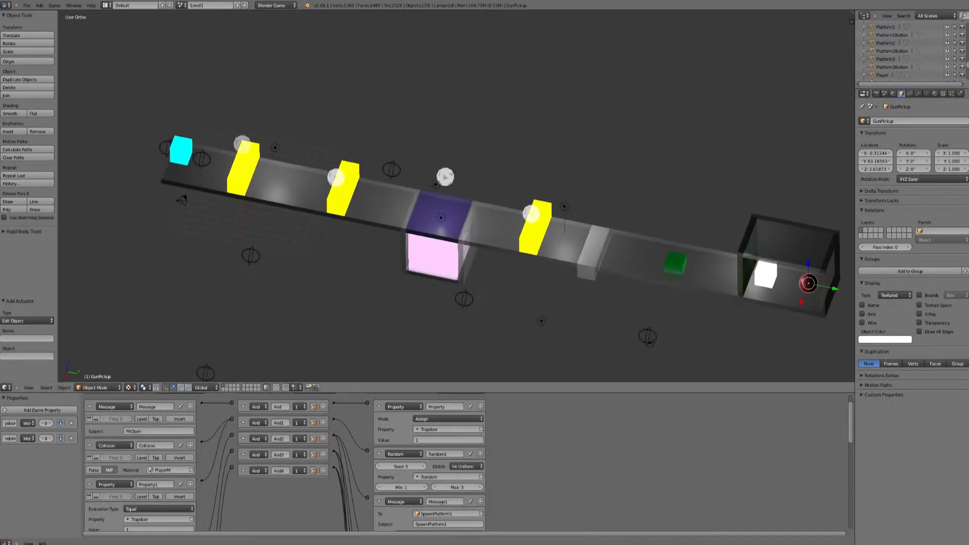
Run the game and guide the player over the barriers and across the pit to the gun pickup in the end room
click(52, 6)
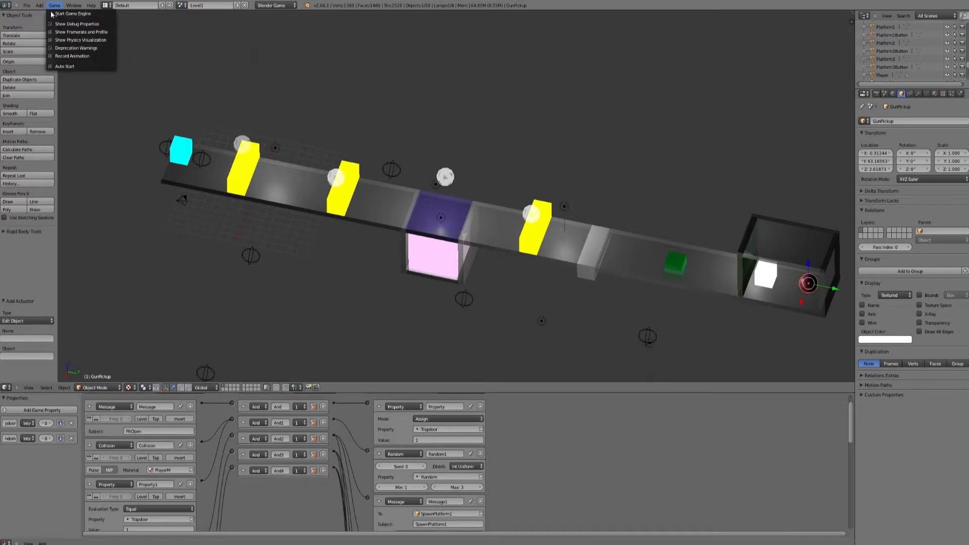
click(55, 14)
key(Right)
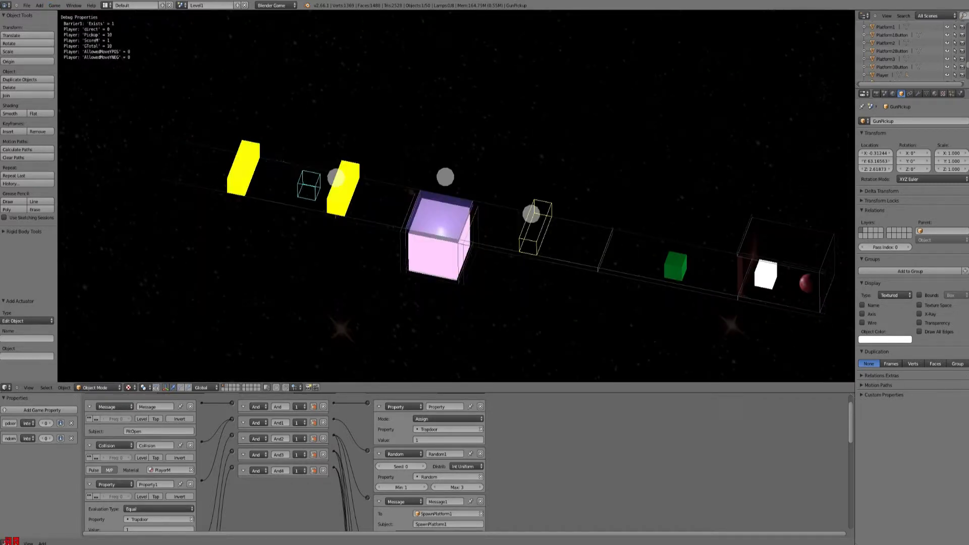
key(space)
key(space)
key(Right)
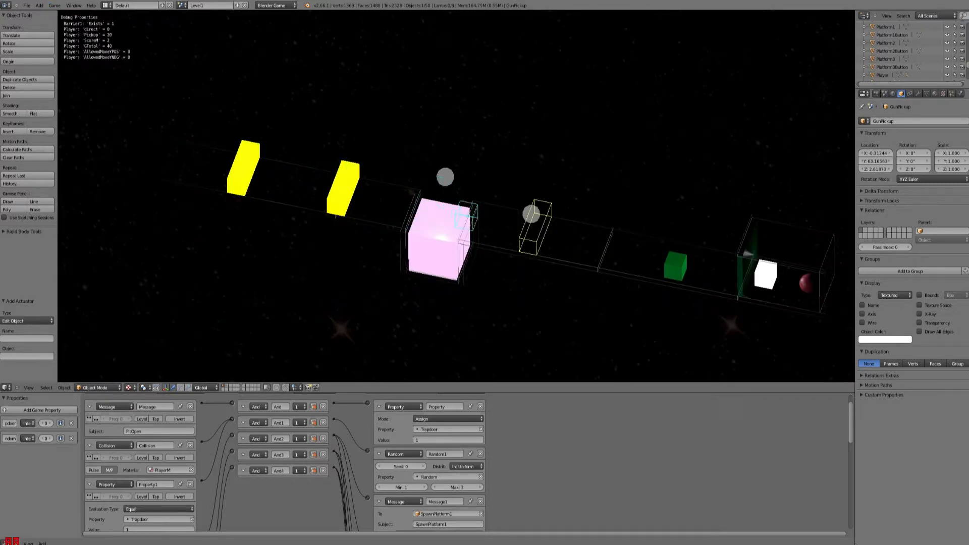
key(Right)
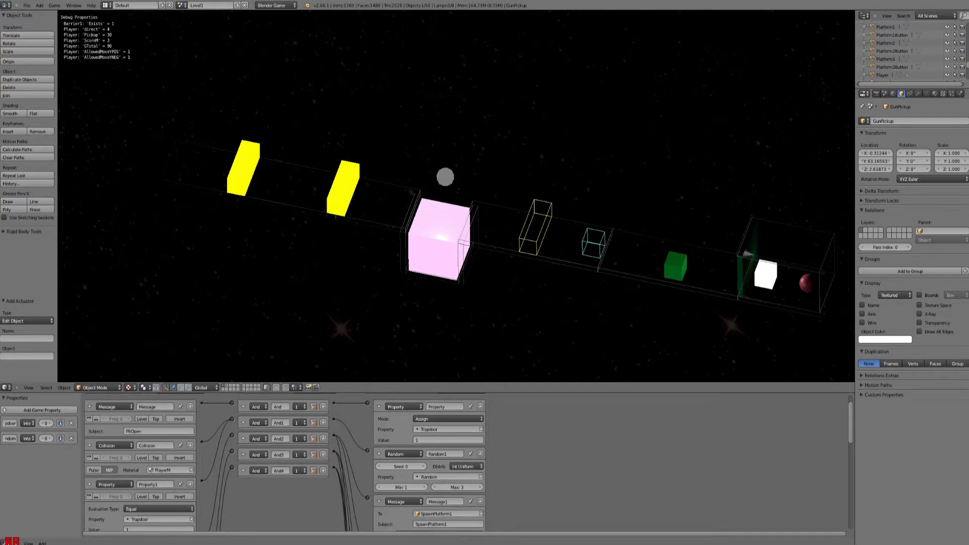
key(Right)
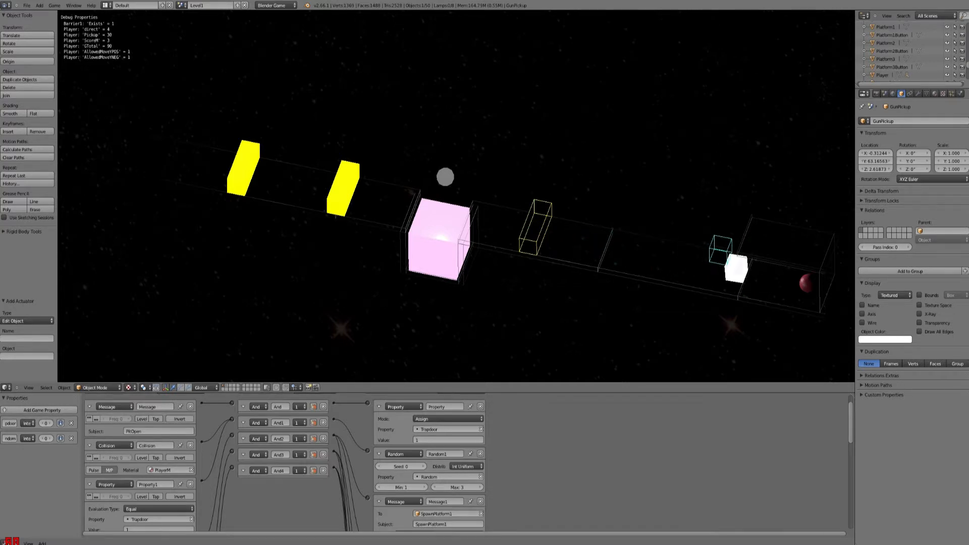
Guide the player back along the level to test the spawned platform at the pit, and stop the game
key(Left)
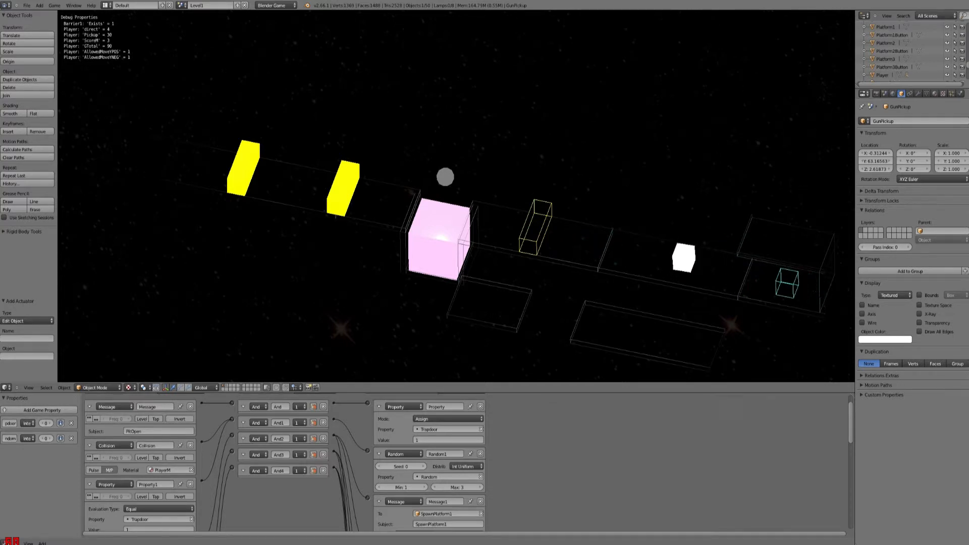
key(Left)
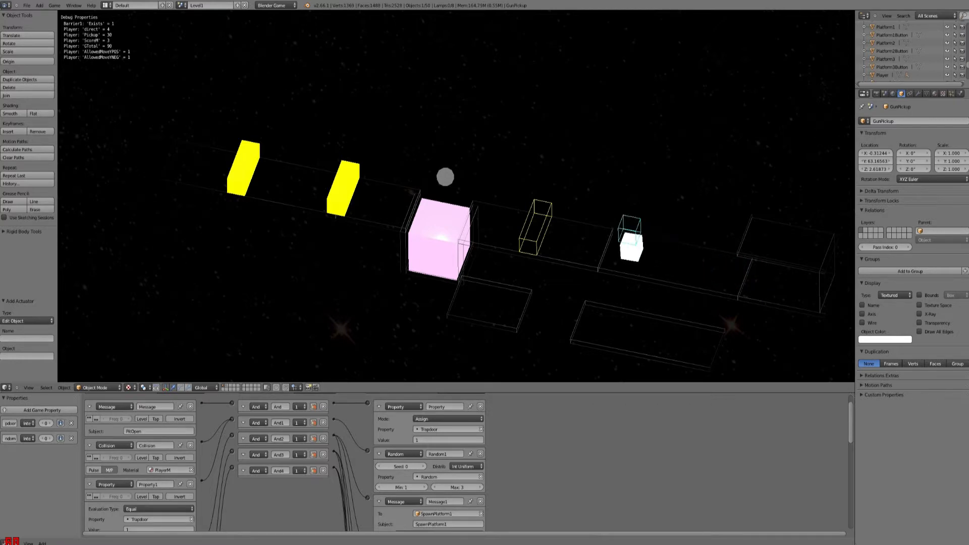
key(Left)
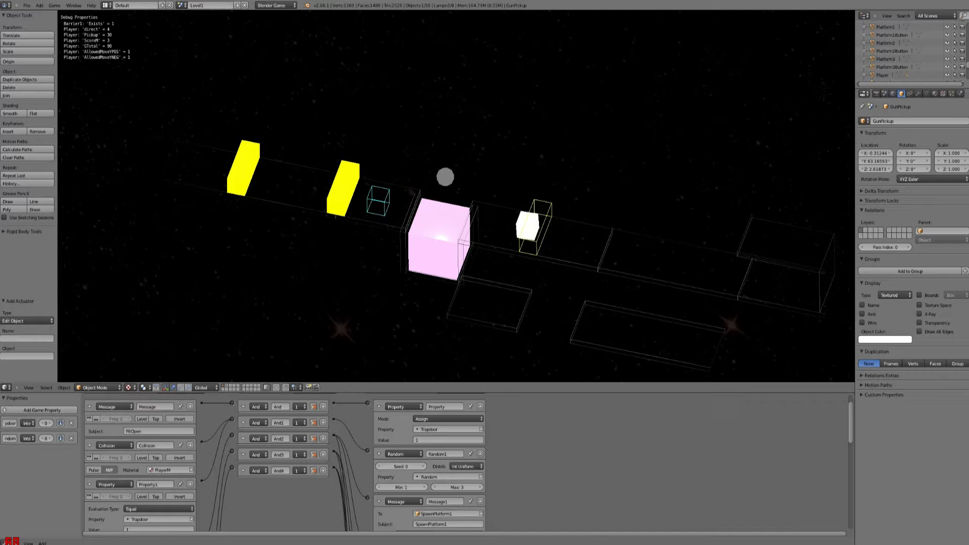
key(Right)
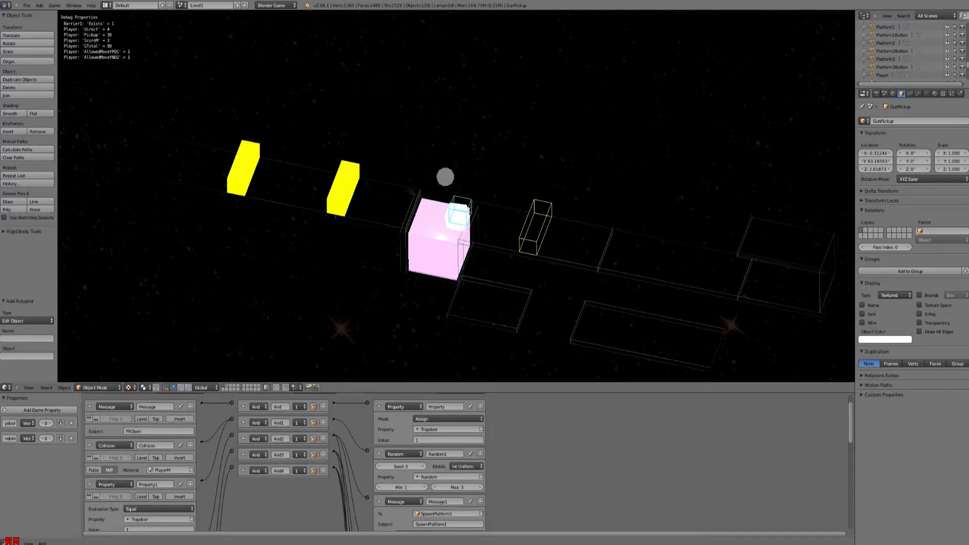
key(Escape)
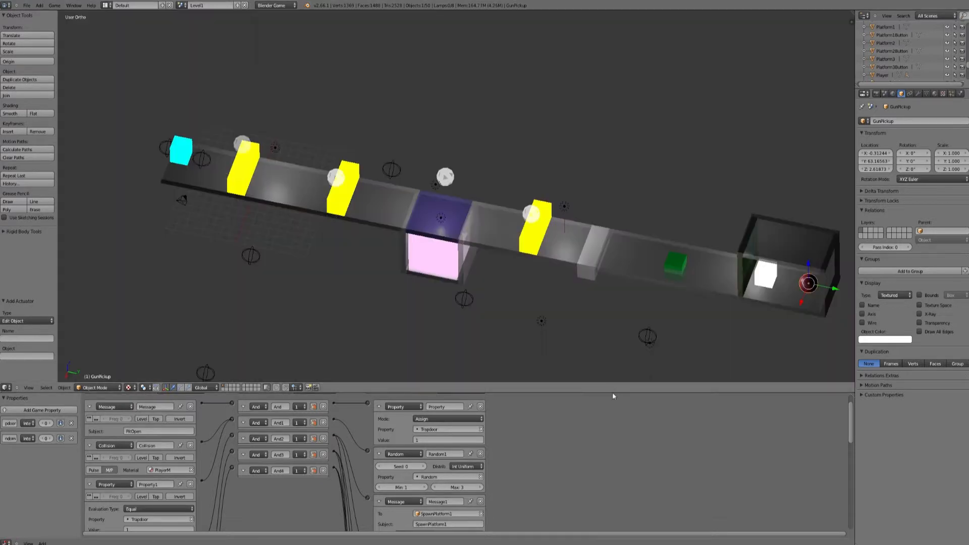
Duplicate the GunPickup object in place and rename the copy GunPickup2
drag(629, 385, 671, 276)
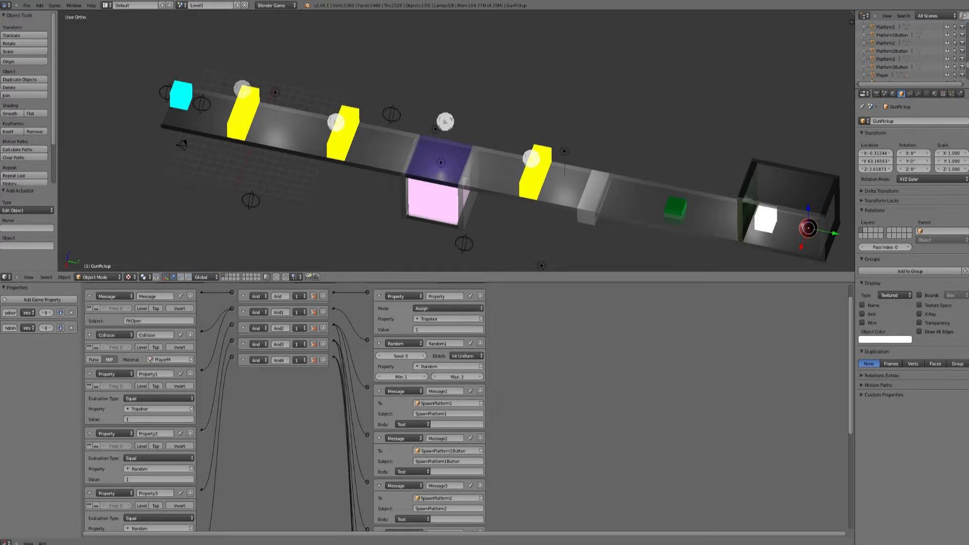
click(27, 78)
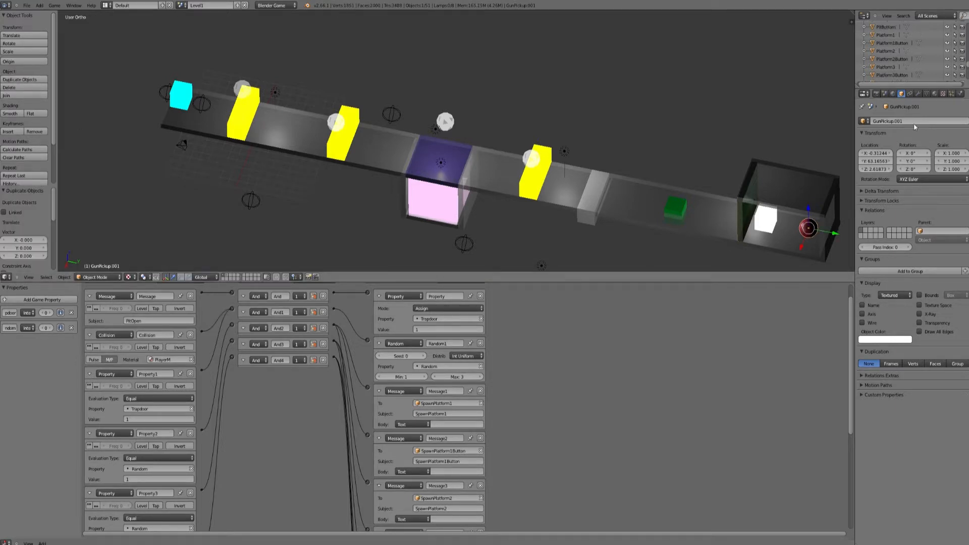
click(896, 121)
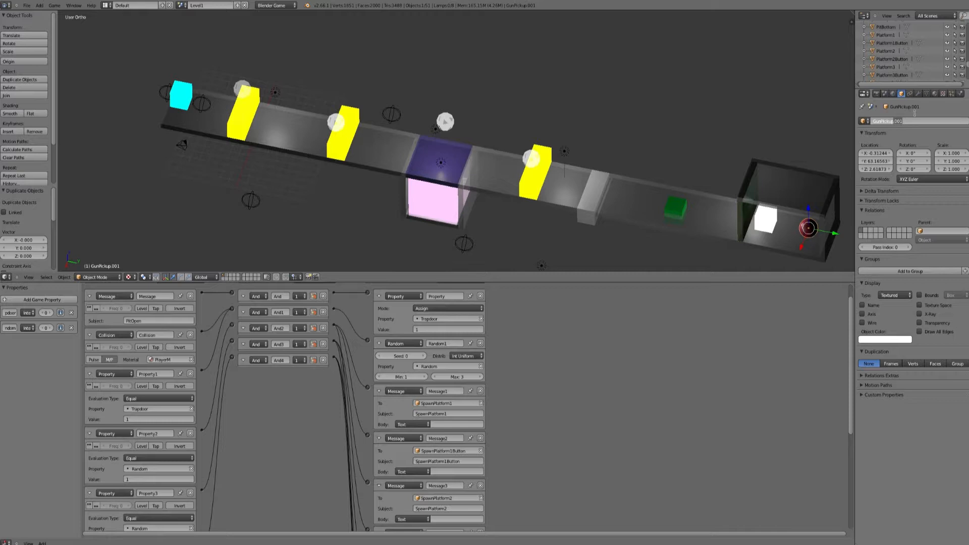
text(GunPickup2)
key(Return)
Remove all the actuators inherited by GunPickup2
click(480, 297)
click(480, 297)
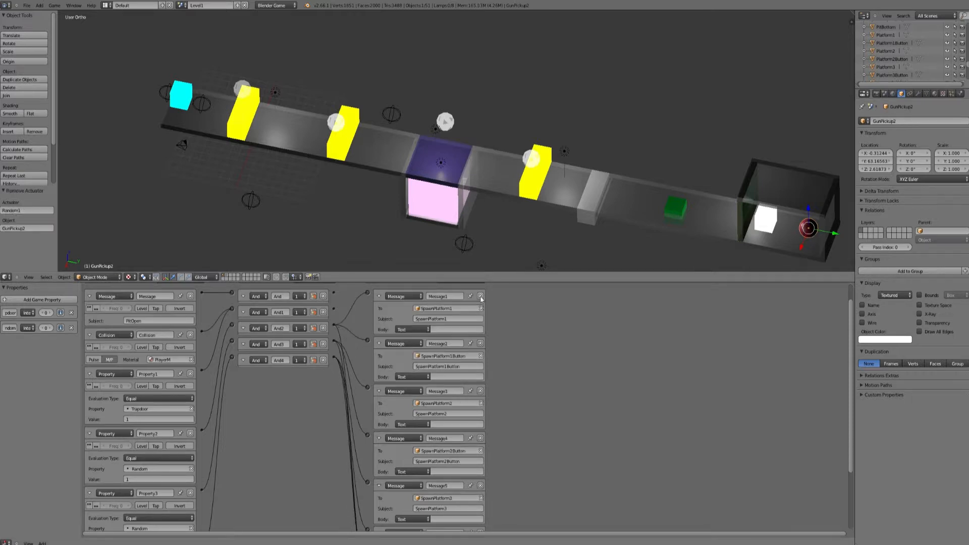
click(480, 296)
click(480, 296)
click(480, 296)
click(480, 297)
click(480, 296)
click(480, 297)
click(480, 296)
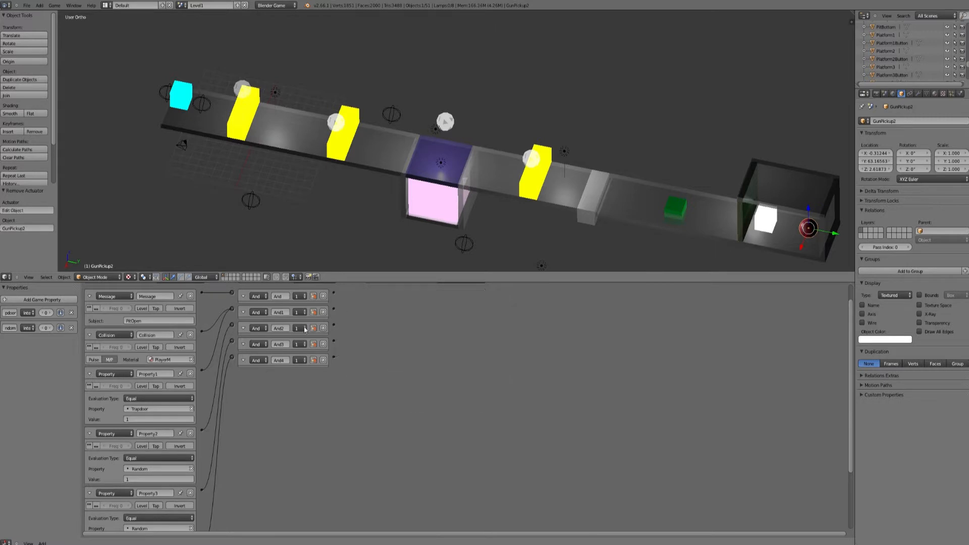
Remove GunPickup2's five And controllers and both of its game properties
click(323, 296)
click(323, 297)
click(323, 297)
click(323, 296)
click(323, 296)
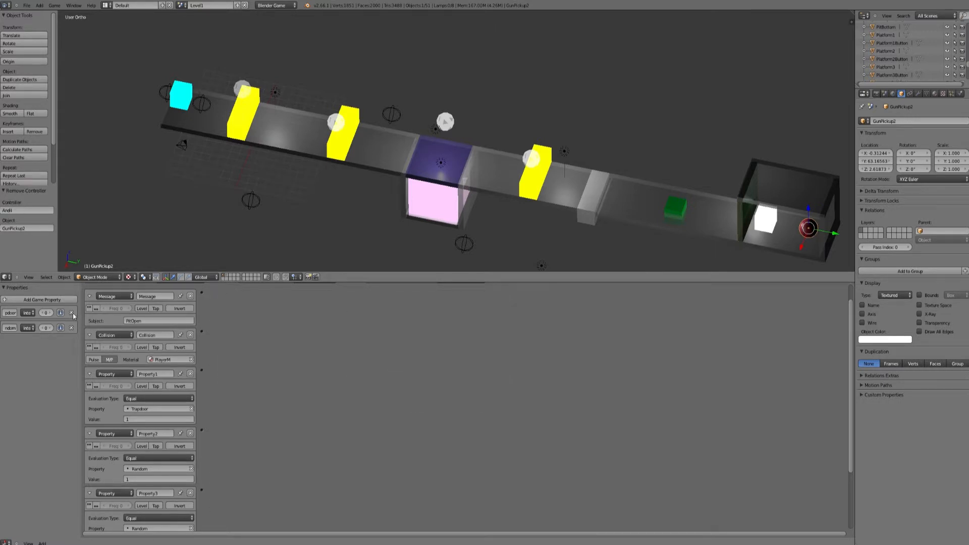
click(71, 313)
click(72, 313)
Remove every remaining sensor from GunPickup2 so that its logic is empty
click(189, 296)
click(190, 296)
click(190, 296)
click(190, 296)
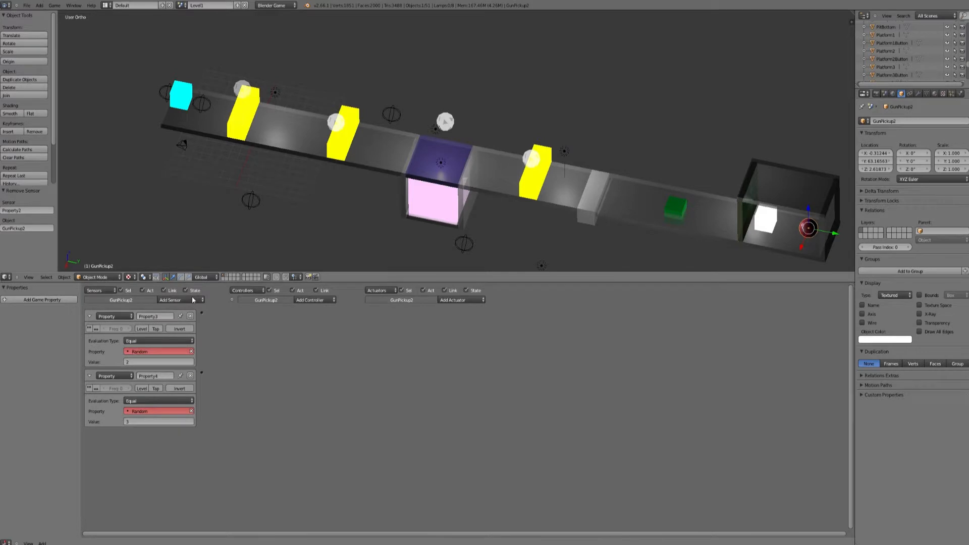
click(193, 300)
click(189, 316)
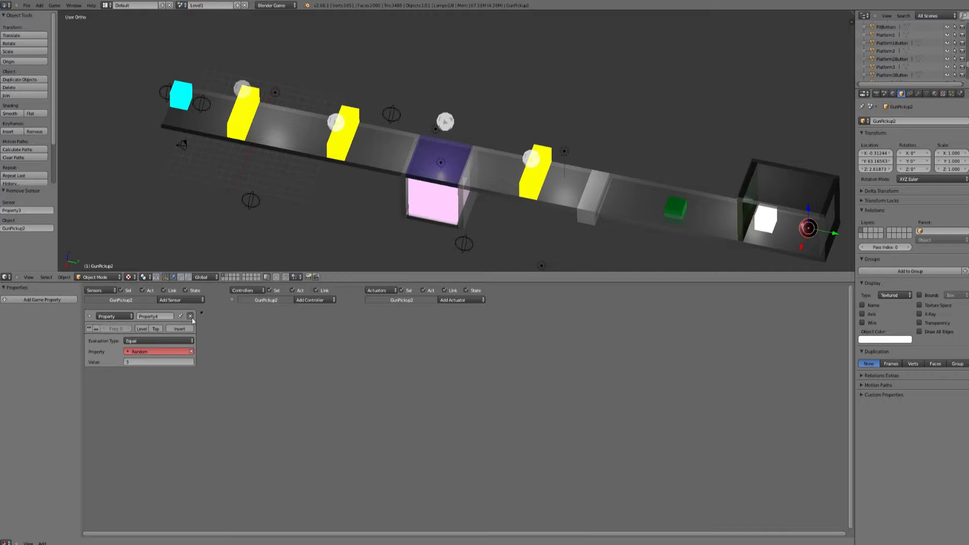
click(190, 316)
click(172, 301)
click(172, 365)
click(190, 316)
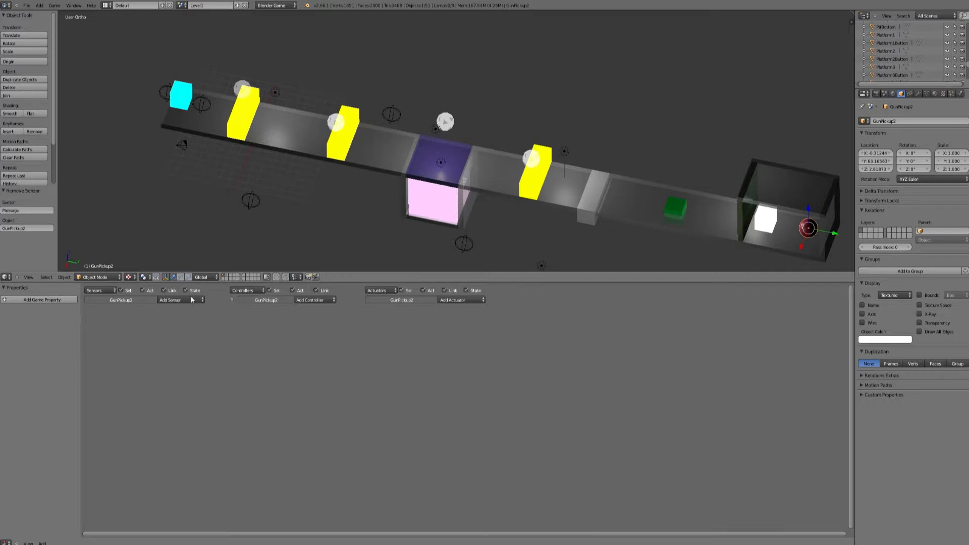
Give GunPickup2 a Collision sensor filtered by the PlayerM material, and add an And controller
click(192, 300)
click(181, 331)
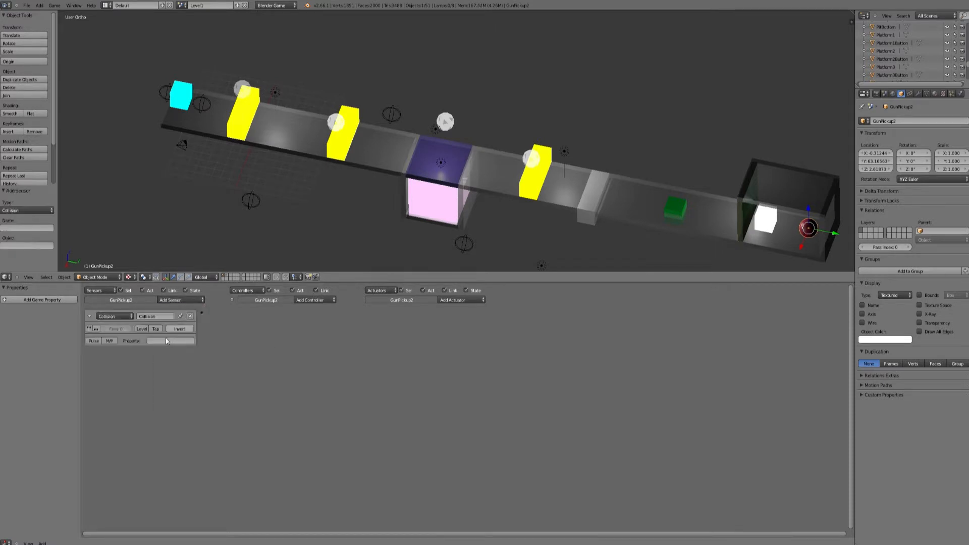
click(110, 341)
click(156, 342)
click(164, 348)
click(313, 301)
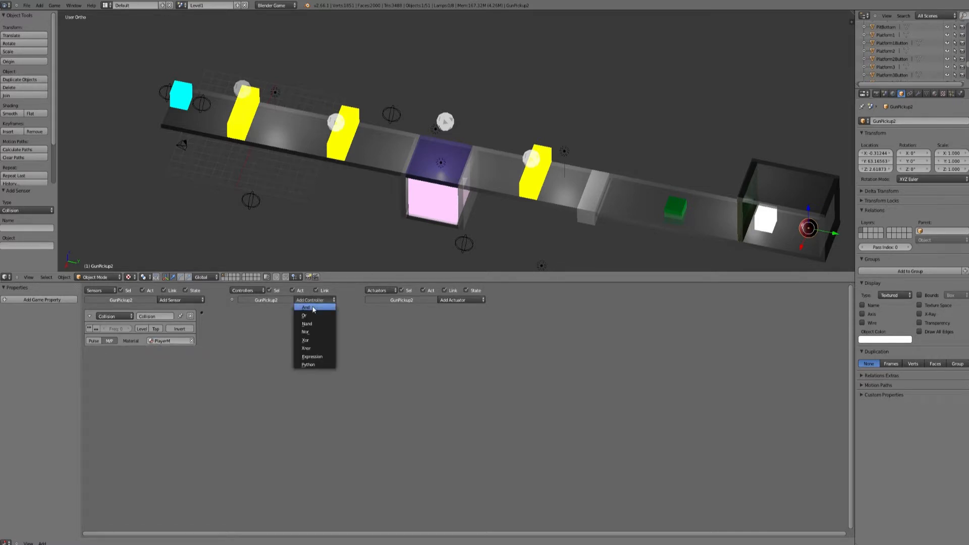
click(314, 308)
Add a Message actuator to Spawner with the subject AllowFire, and link it to the And controller fed by the Collision sensor
click(453, 300)
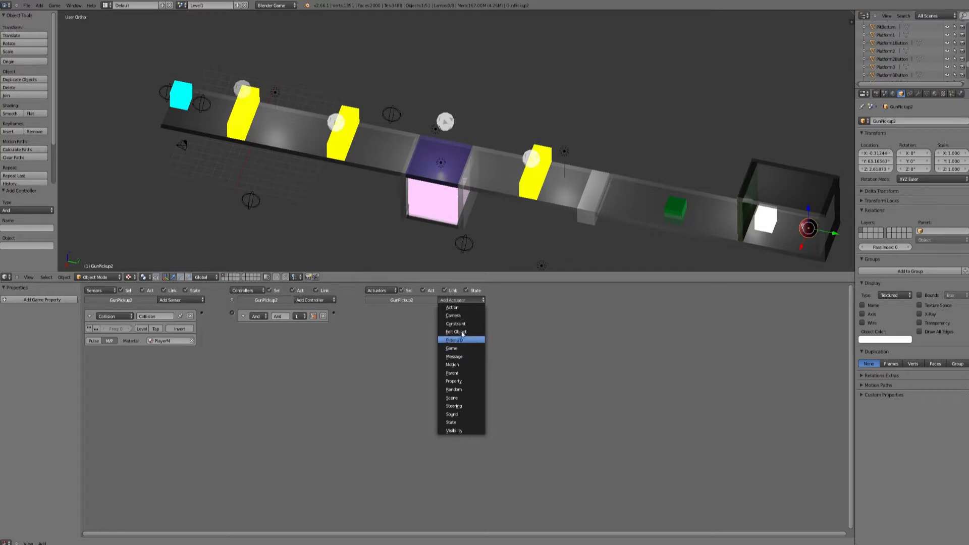
click(454, 356)
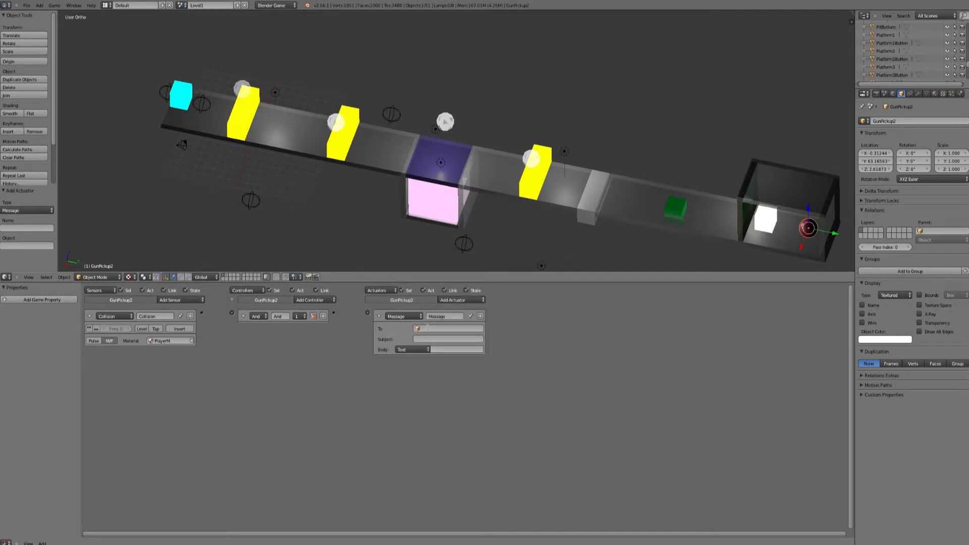
click(428, 328)
click(435, 406)
click(433, 339)
text(AllowFire)
key(Return)
drag(368, 313, 334, 314)
Add an Edit Object actuator set to End Object and link it to GunPickup2's And controller
click(464, 301)
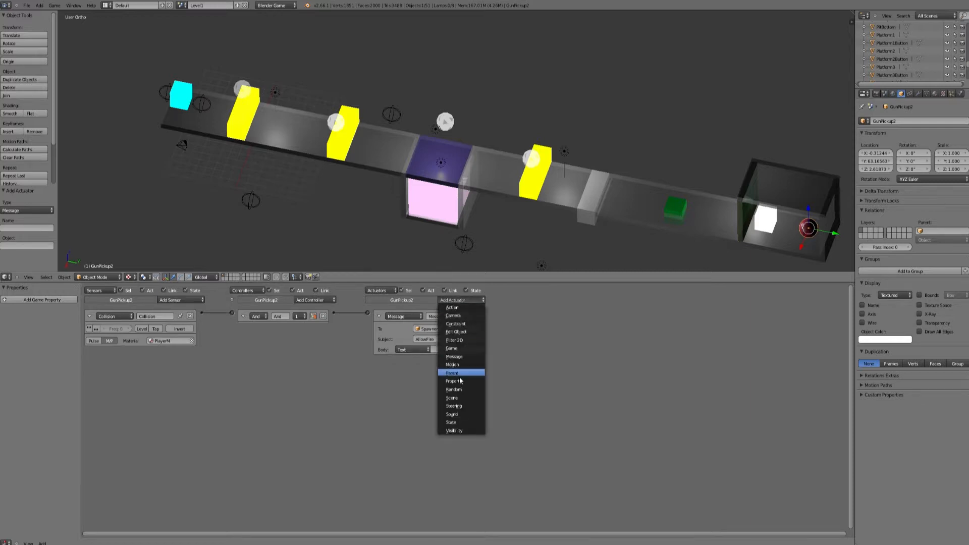
click(458, 333)
click(411, 387)
click(428, 376)
click(425, 360)
drag(368, 361, 337, 318)
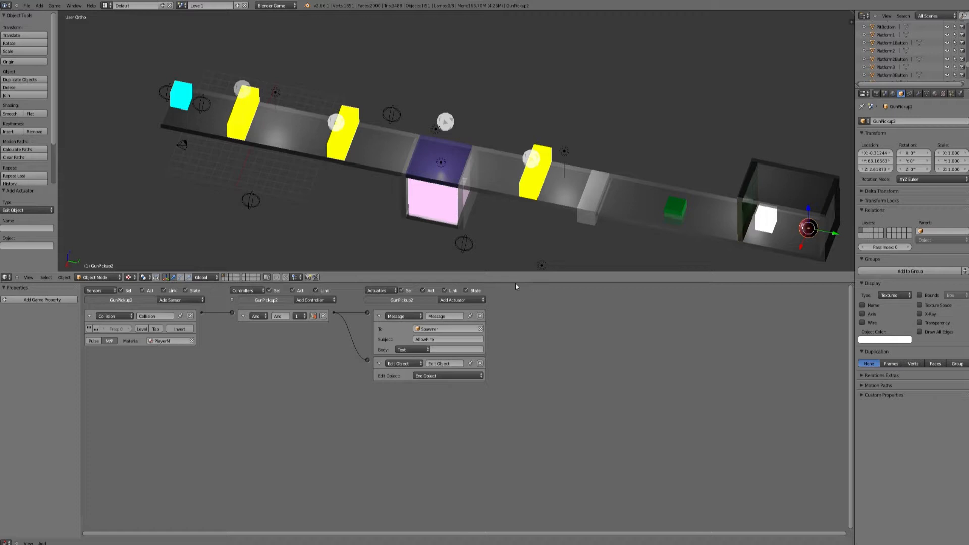
Enlarge the 3D viewport again and save the file
drag(516, 273, 533, 428)
click(27, 5)
click(29, 56)
Playtest the level by moving the player through the pickups to the gun pickup and back, then stop the game
click(54, 5)
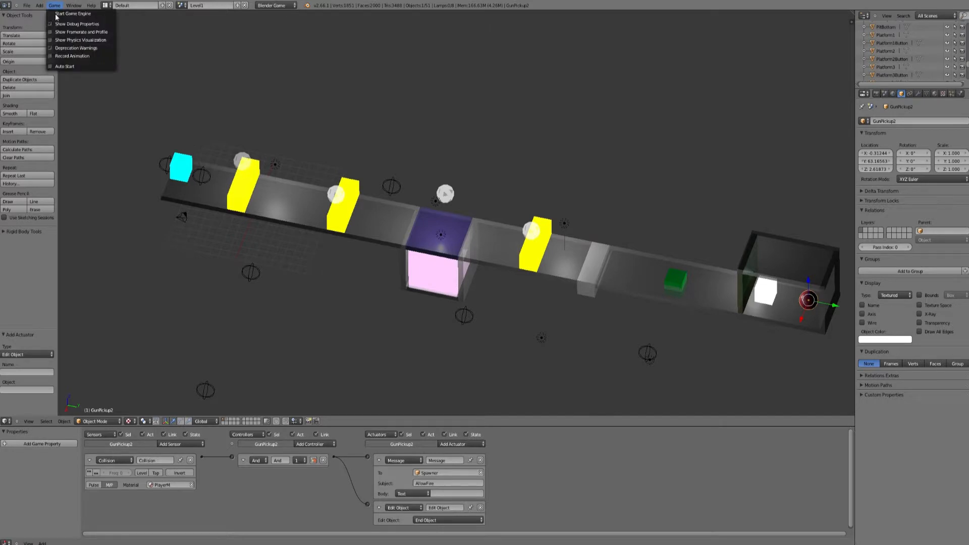
click(71, 14)
key(Right)
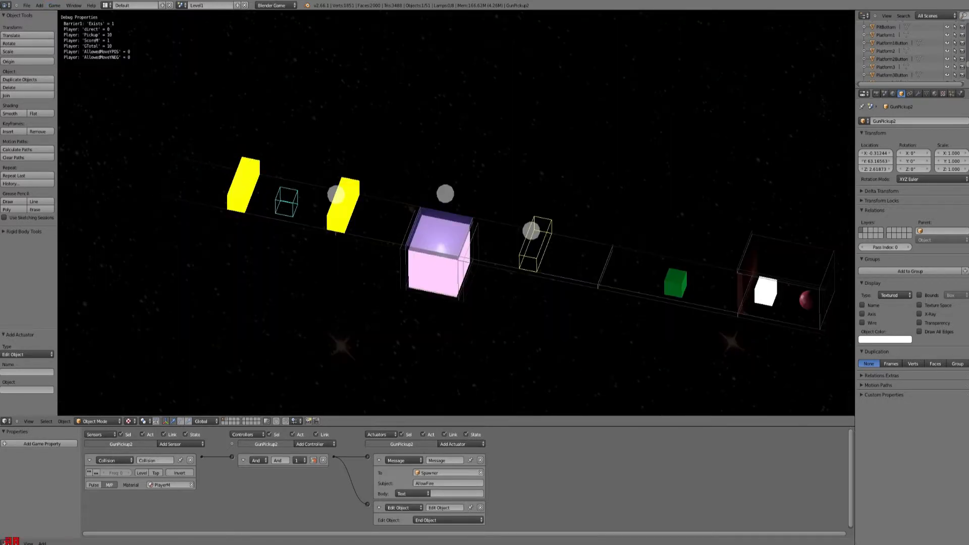
key(space)
key(Right)
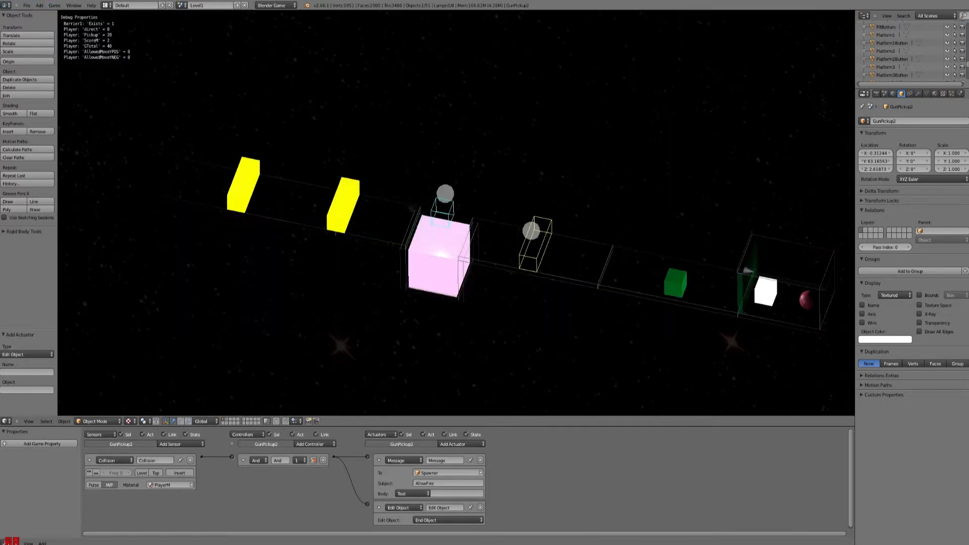
key(Right)
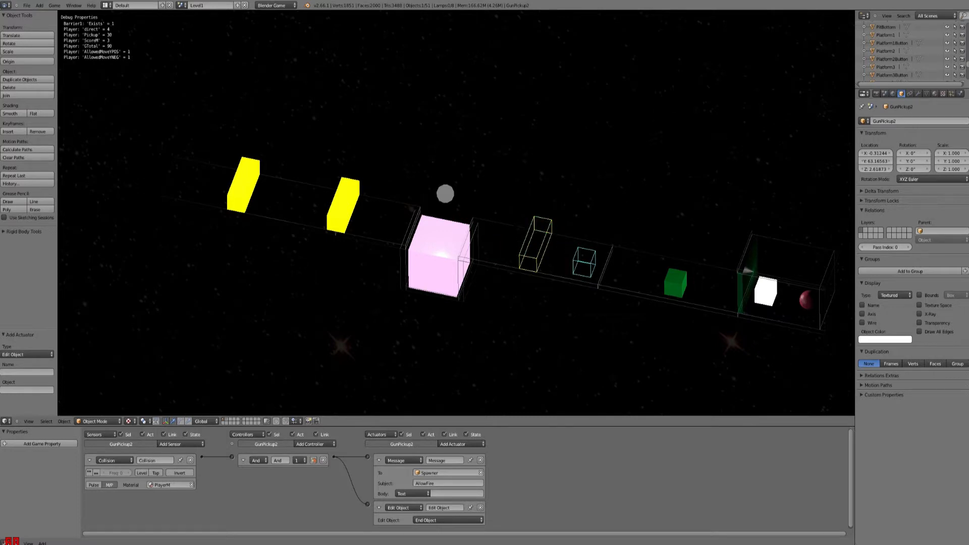
key(Right)
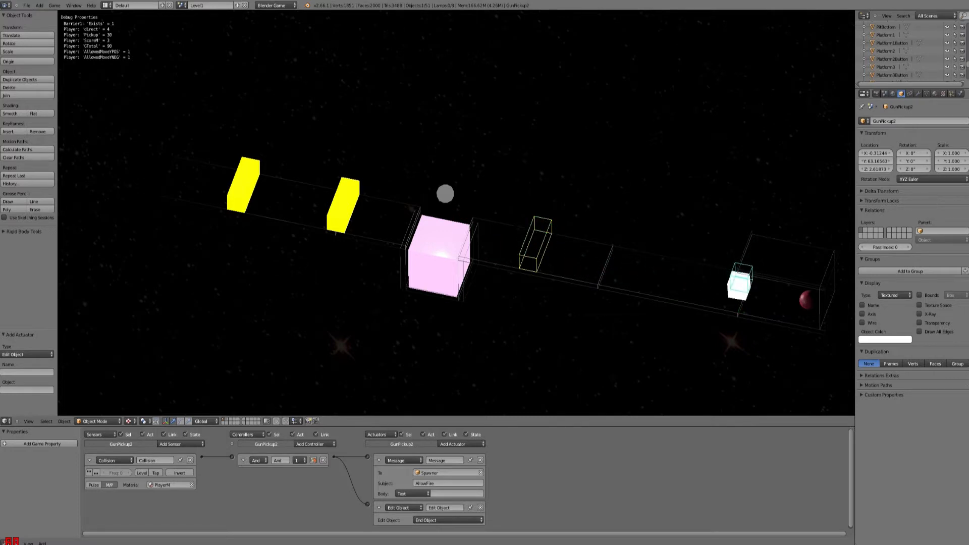
key(Left)
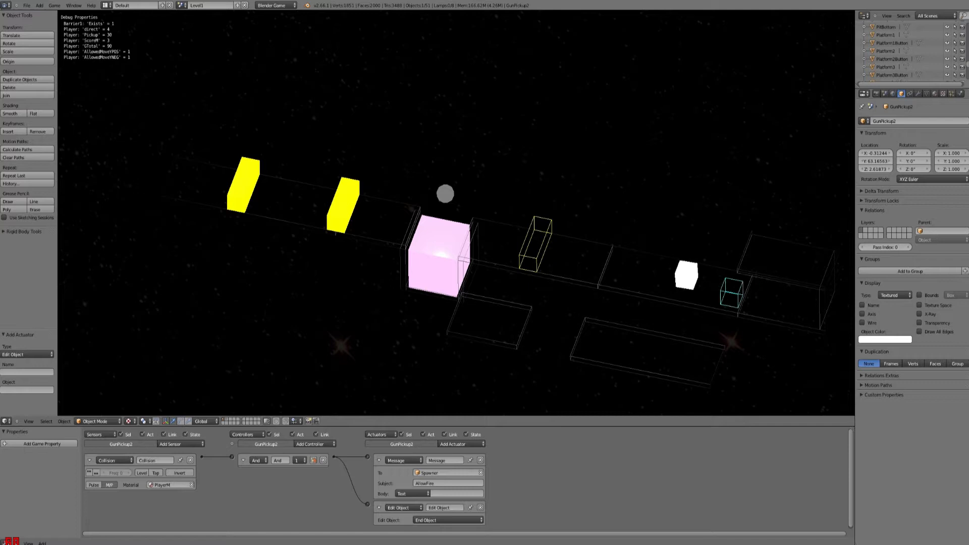
key(Left)
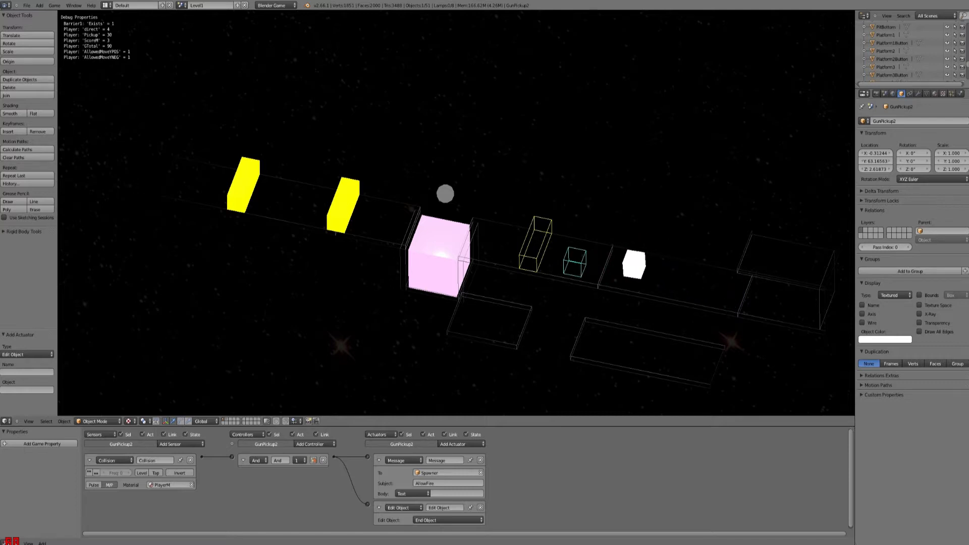
key(Left)
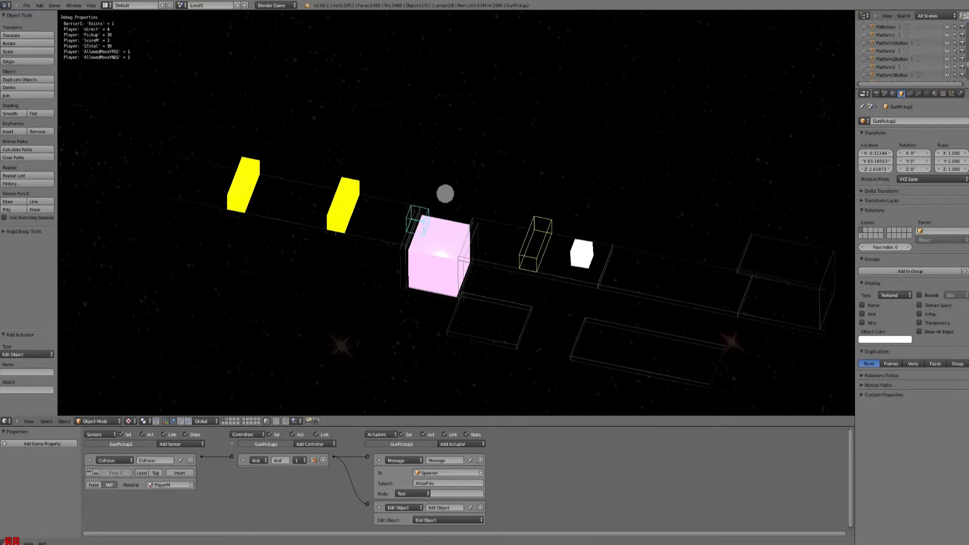
key(Left)
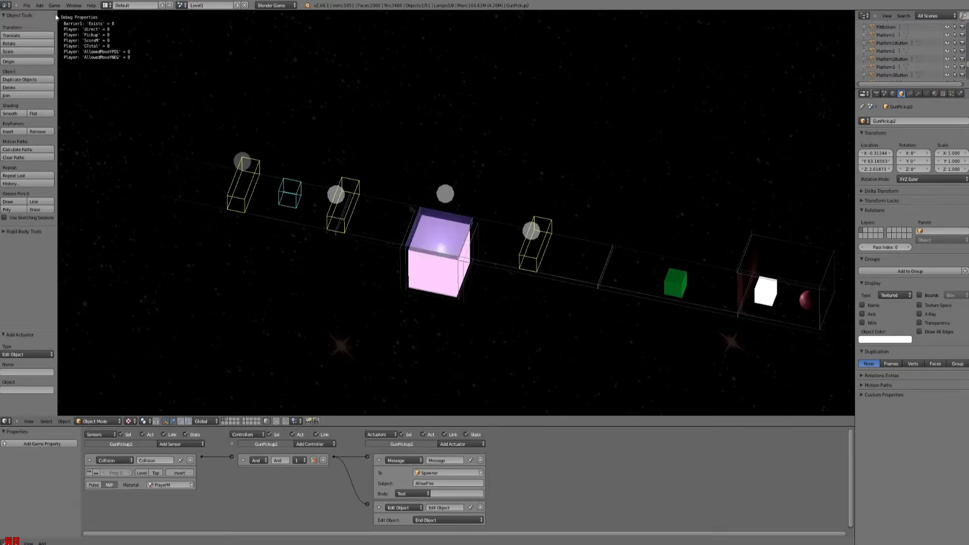
key(Escape)
Set the Z rotation of the SpawnPlatform1 empty to 90°
middle_drag(262, 176, 281, 153)
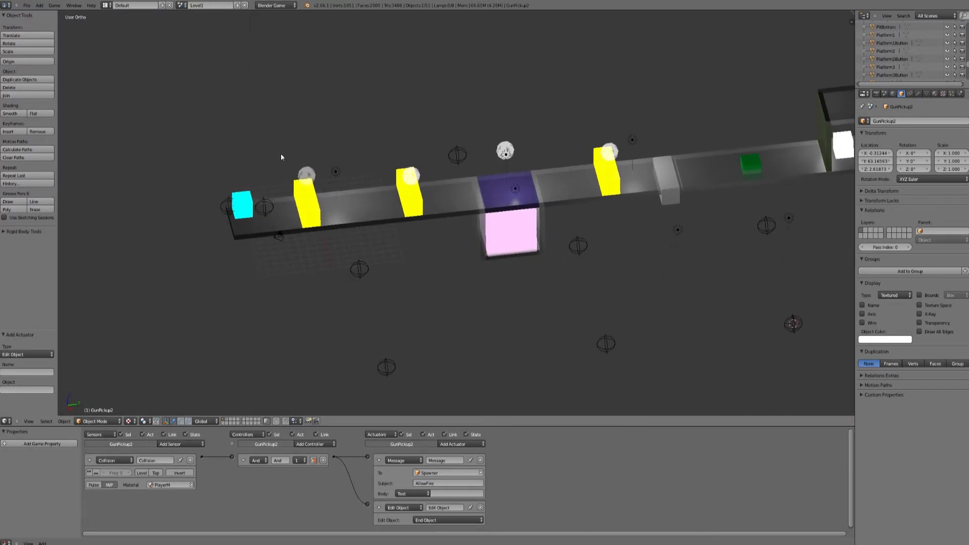
middle_drag(281, 154, 692, 196)
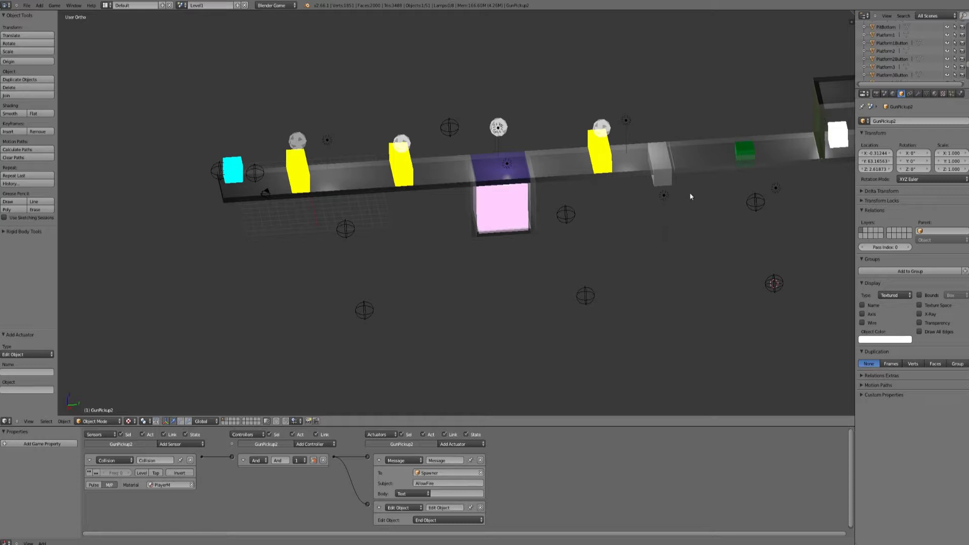
right_click(756, 203)
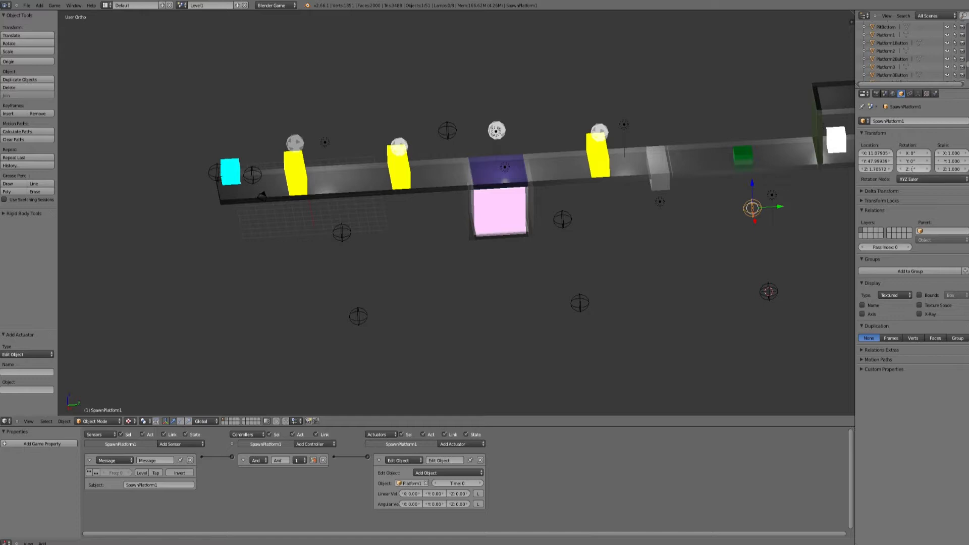
click(913, 169)
text(90)
key(Return)
Set the Z rotation of the SpawnPlatform2 and SpawnPlatform3 empties to 90° each
right_click(563, 220)
click(913, 169)
text(90)
key(Return)
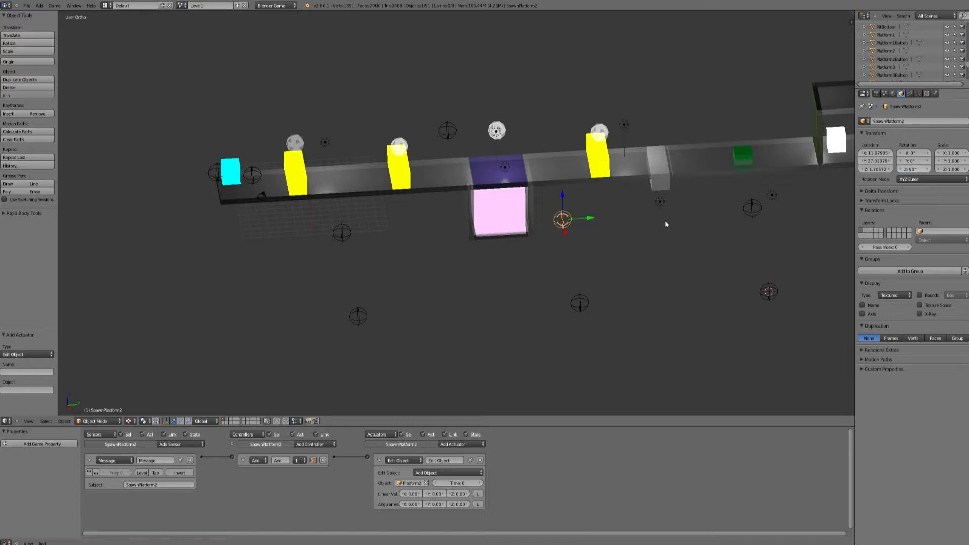
right_click(345, 231)
click(915, 168)
text(90)
key(Return)
Playtest the gun pickup again, move the player onto the spawned platform and its button, then stop the game
key(p)
key(Right)
key(space)
key(Left)
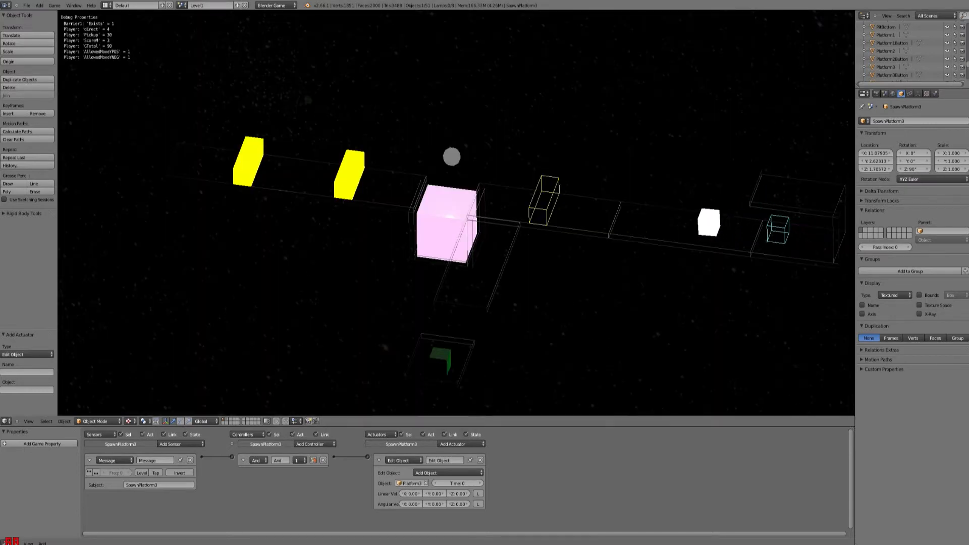
key(space)
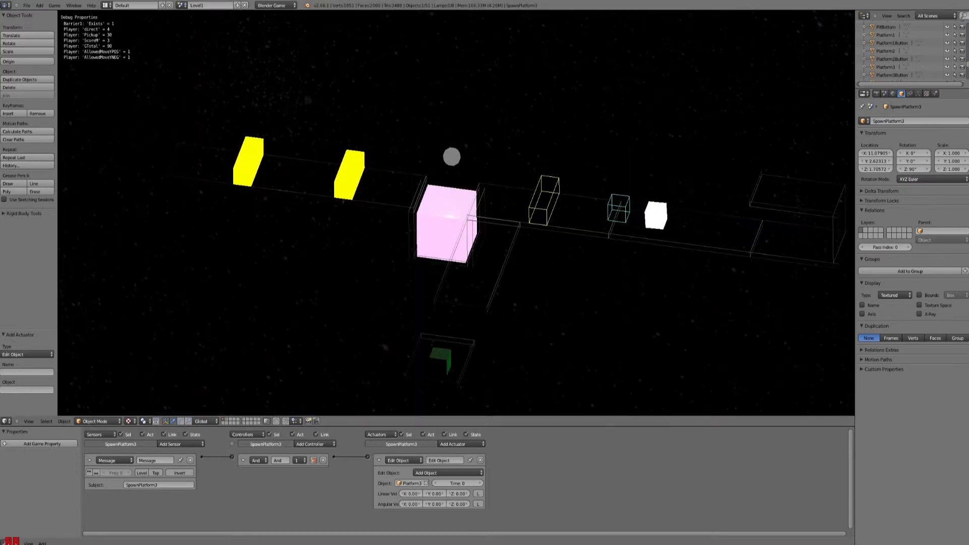
key(Down)
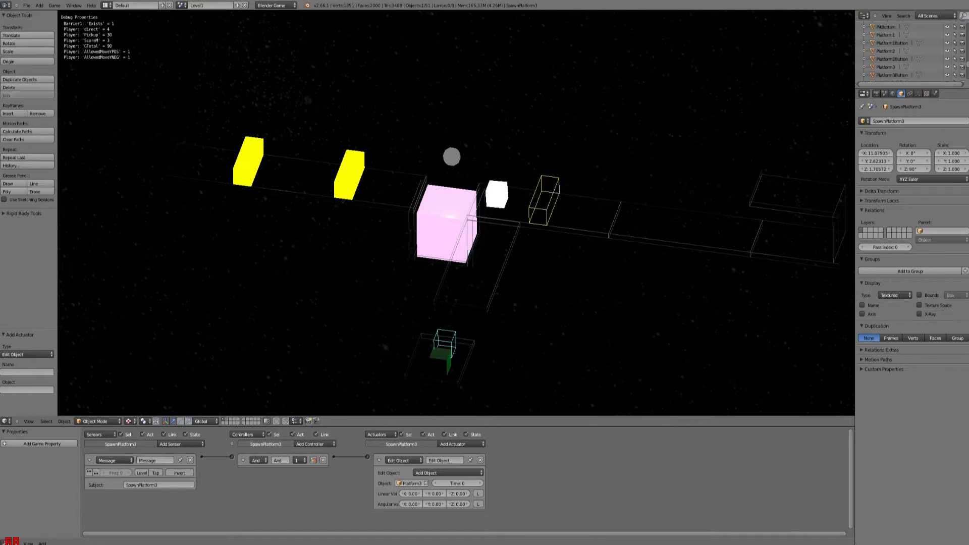
key(Up)
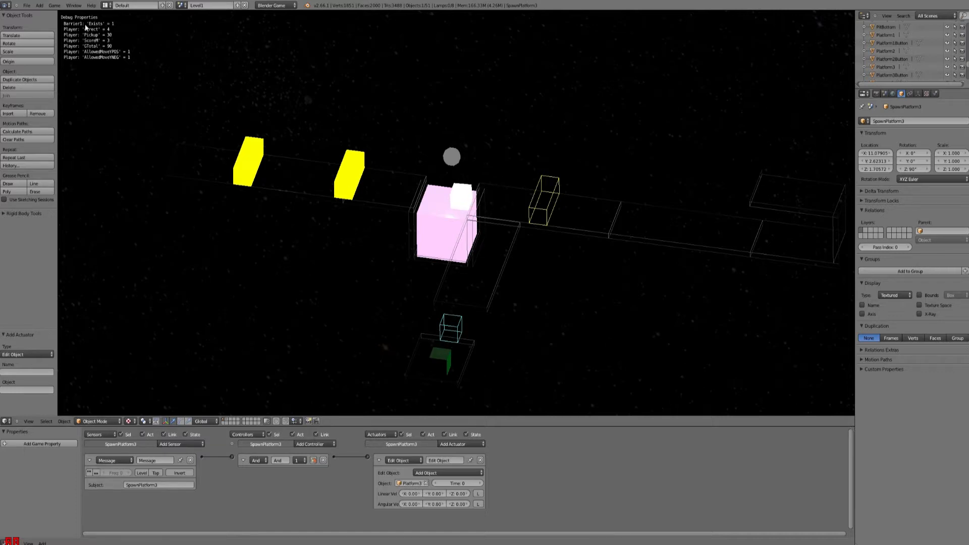
key(Escape)
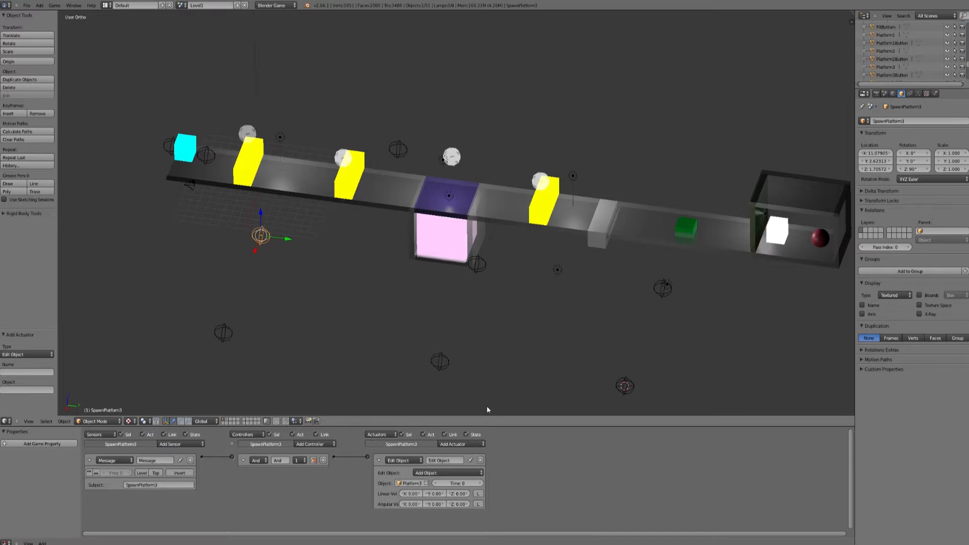
Turn on Ghost physics for the three platform buttons on the second layer, and Actor for Platform3Button
click(233, 422)
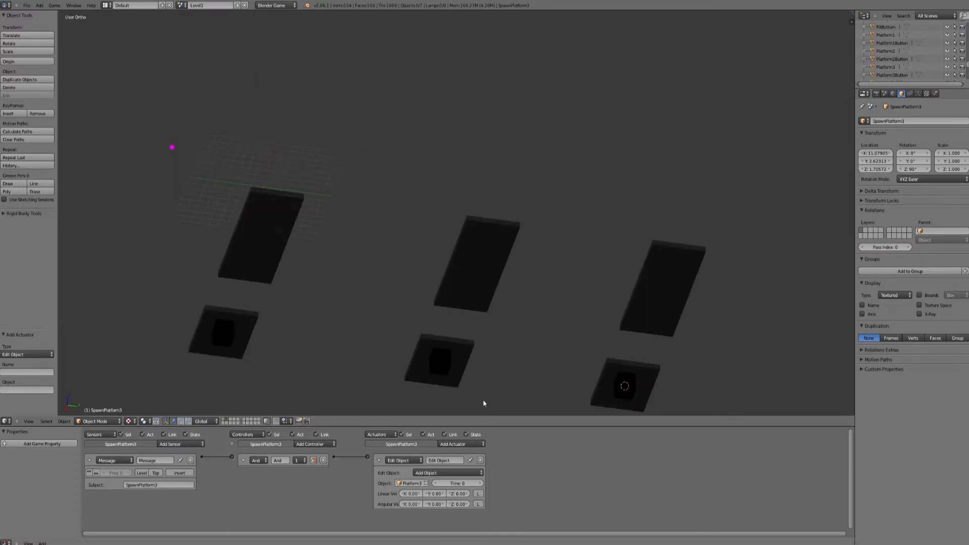
right_click(625, 386)
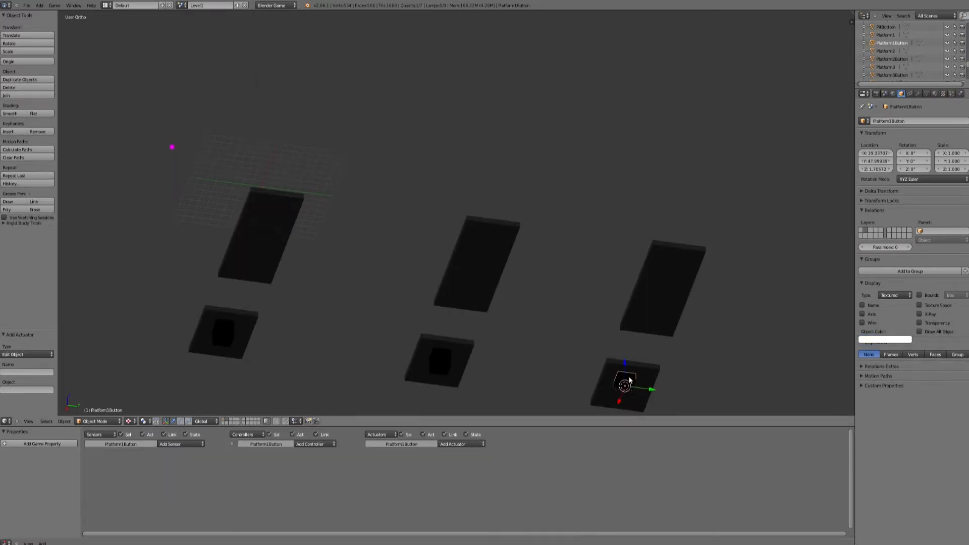
click(960, 94)
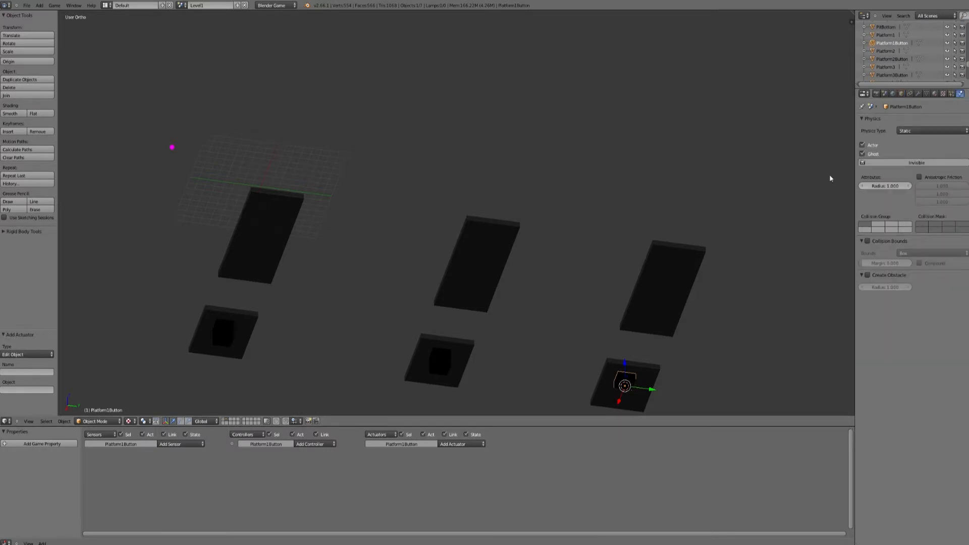
right_click(445, 358)
click(863, 154)
right_click(218, 330)
click(863, 145)
click(863, 154)
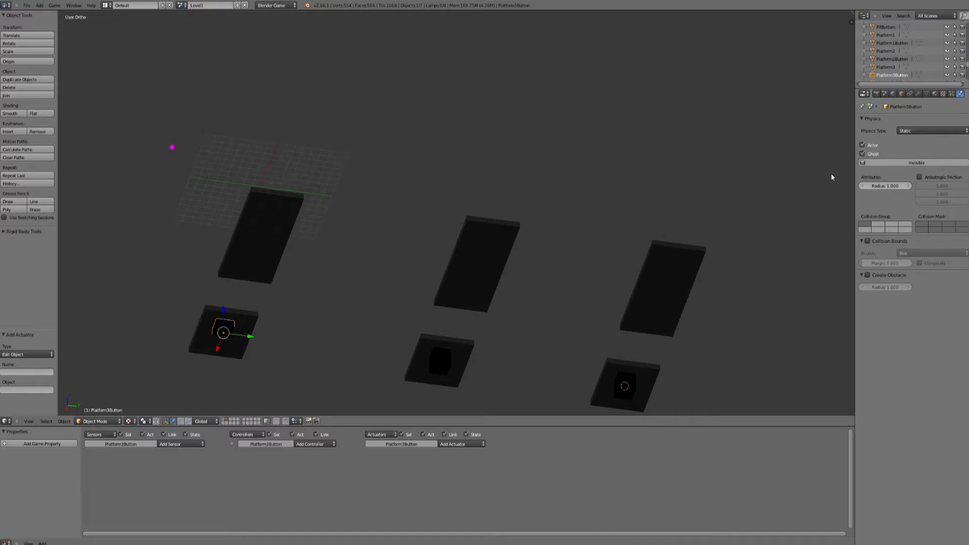
Return to the first layer and duplicate the trapdoor in place
right_click(624, 384)
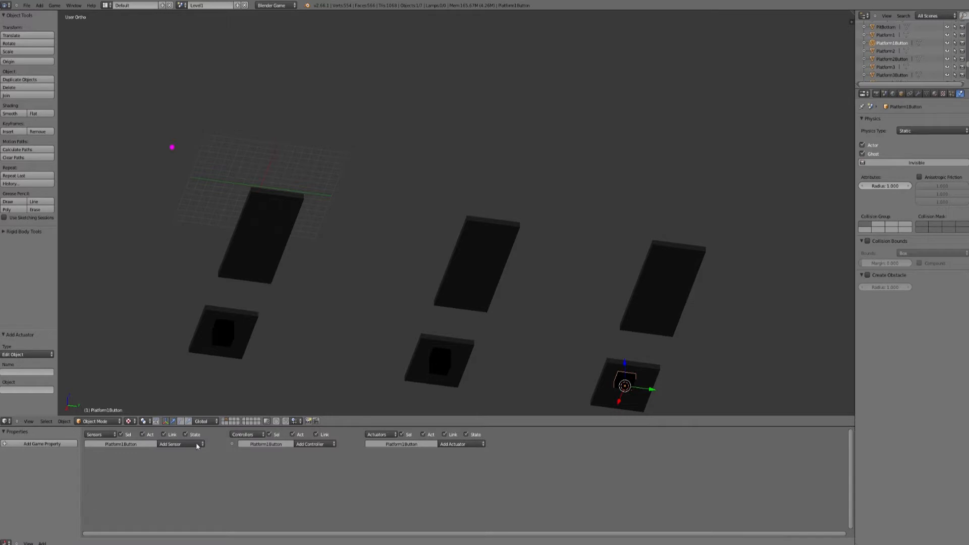
click(225, 420)
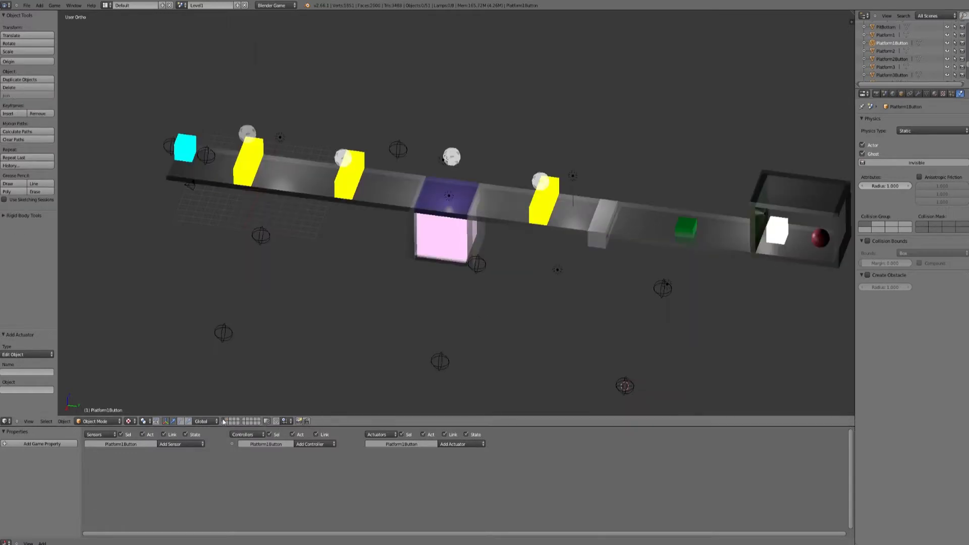
right_click(426, 206)
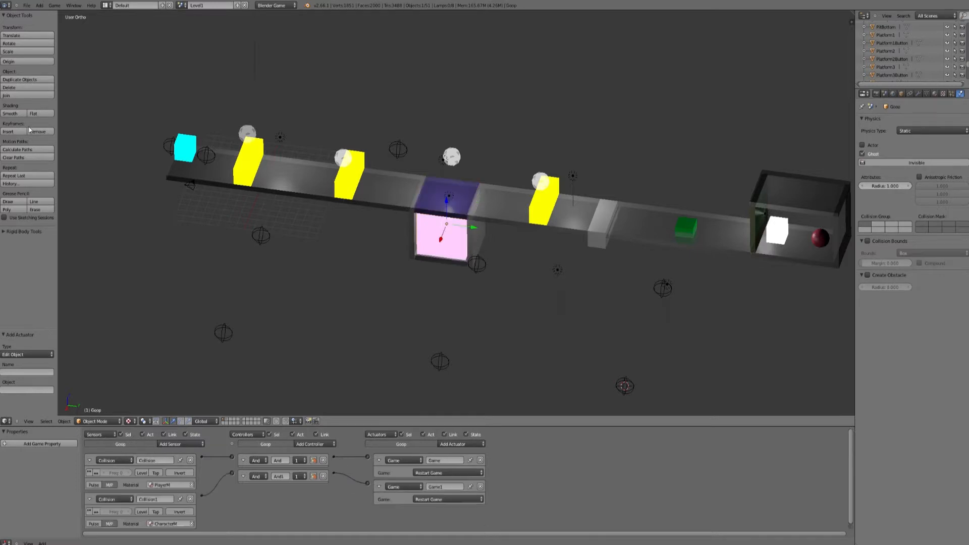
click(35, 78)
right_click(35, 78)
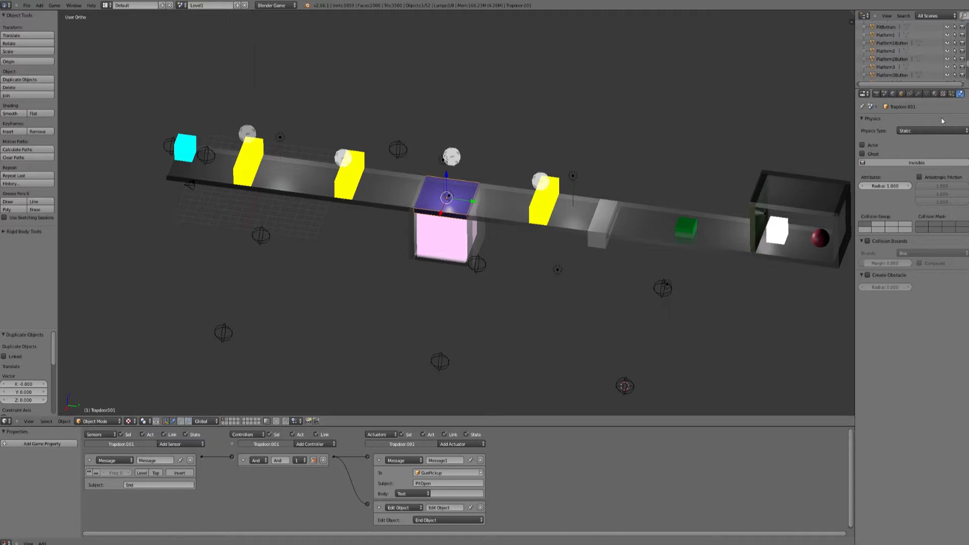
Replace the duplicated trapdoor's material with a new one that has a green diffuse colour
click(936, 94)
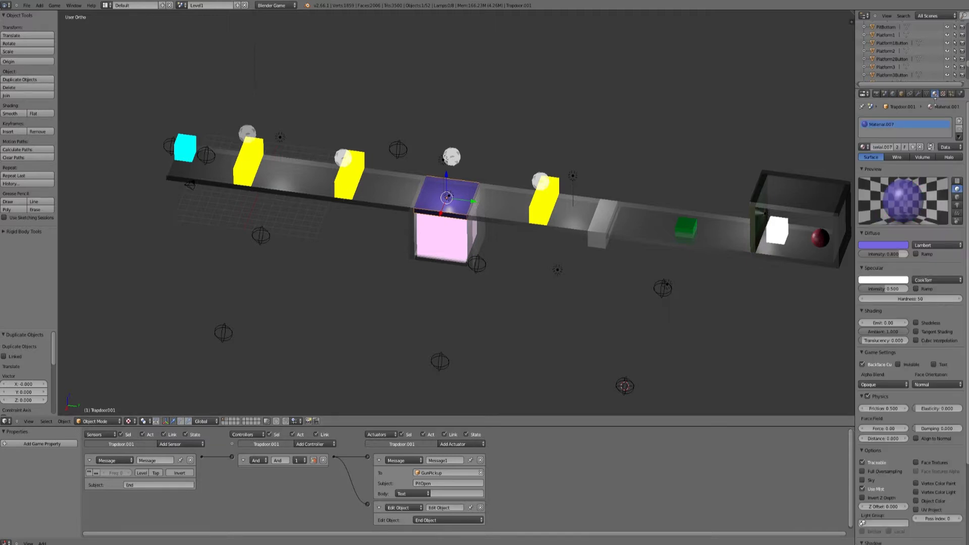
click(920, 147)
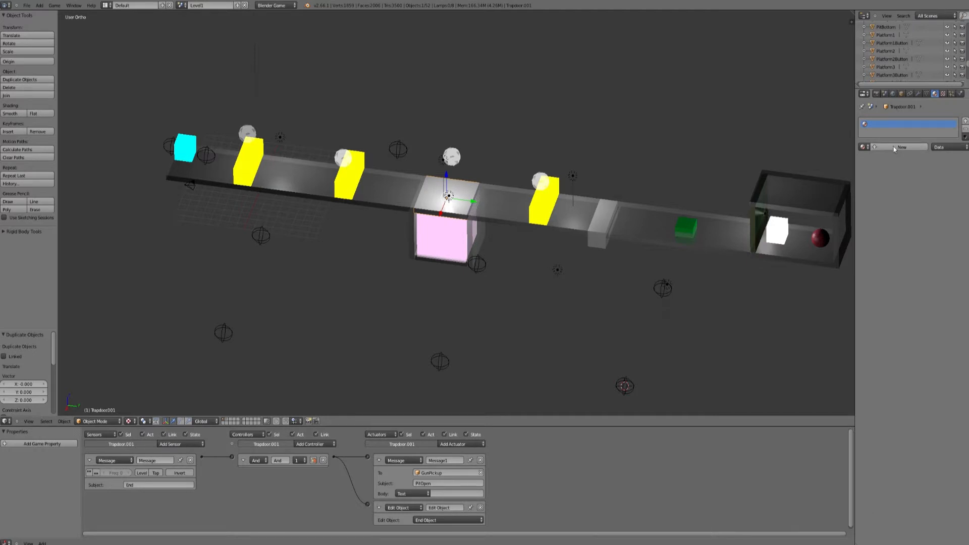
click(894, 147)
click(884, 245)
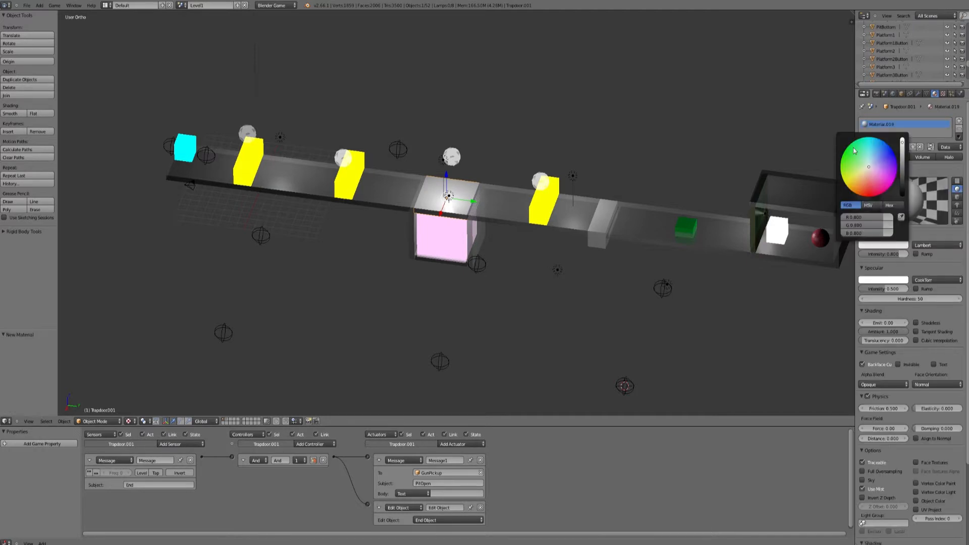
click(855, 149)
Enable transparency on the new green material and set its alpha to 0.5
scroll(909, 303, down, 5)
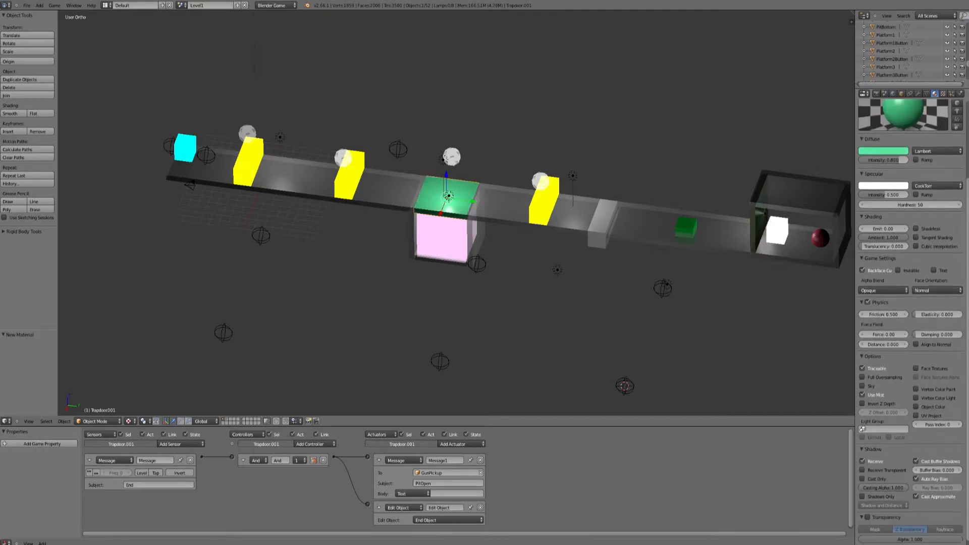
click(866, 511)
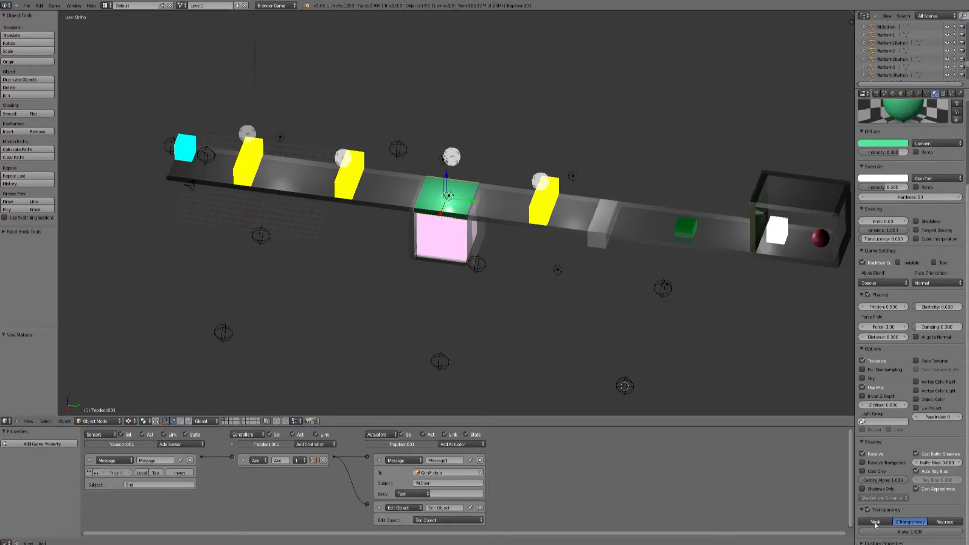
click(893, 531)
text(0.5)
key(Return)
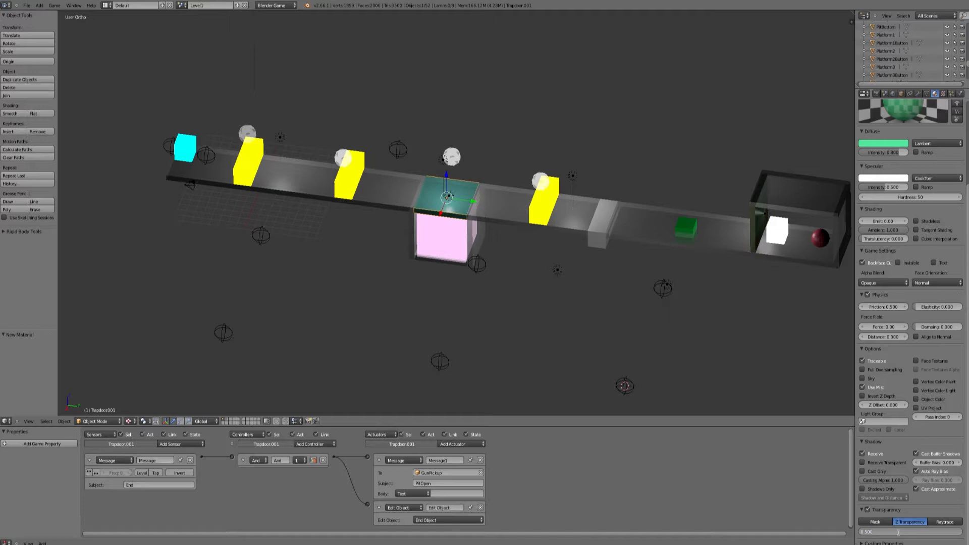
Rename the duplicated trapdoor Trapdoor2 and remove its Message and Edit Object actuators
click(902, 94)
click(926, 120)
text(2)
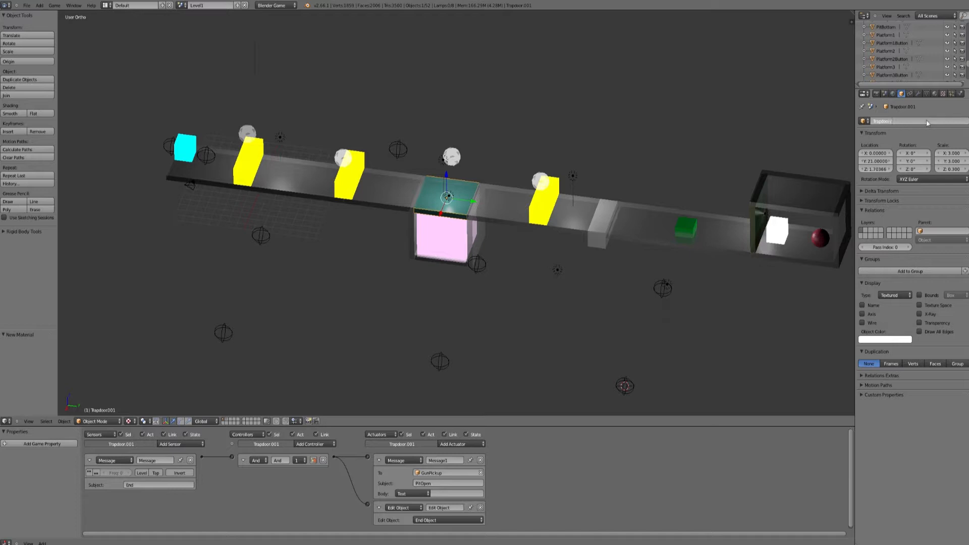
key(Return)
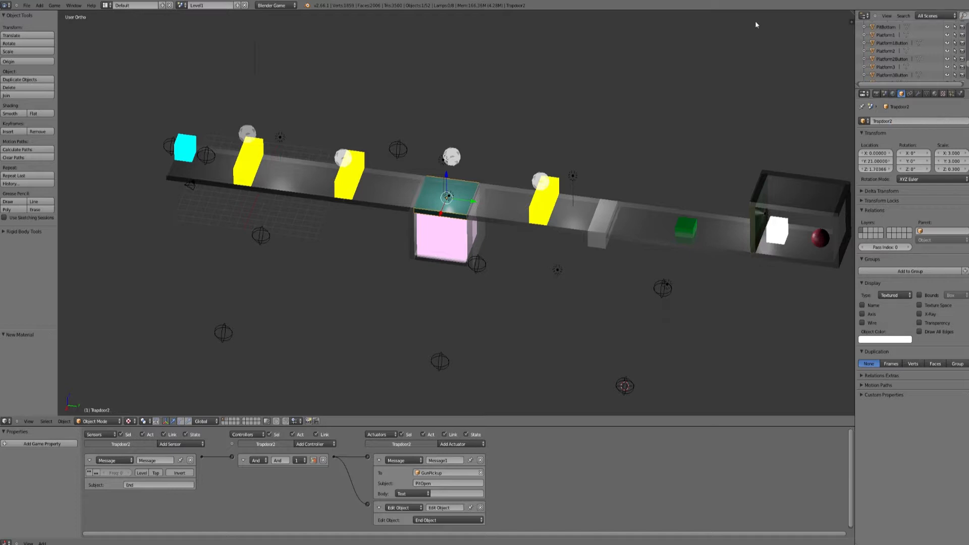
click(481, 460)
click(481, 460)
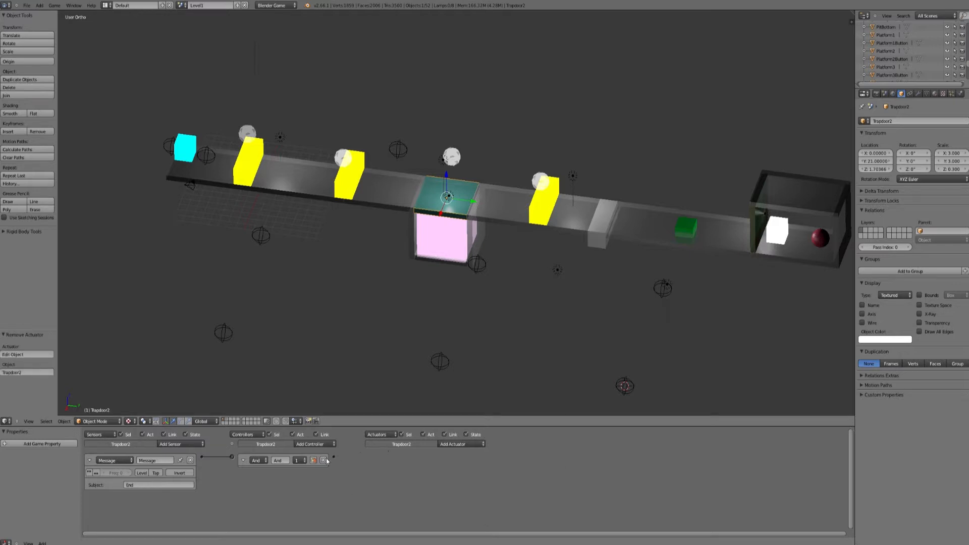
Remove Trapdoor2's And controller and Message sensor, and move the object to the second layer
click(323, 460)
click(191, 460)
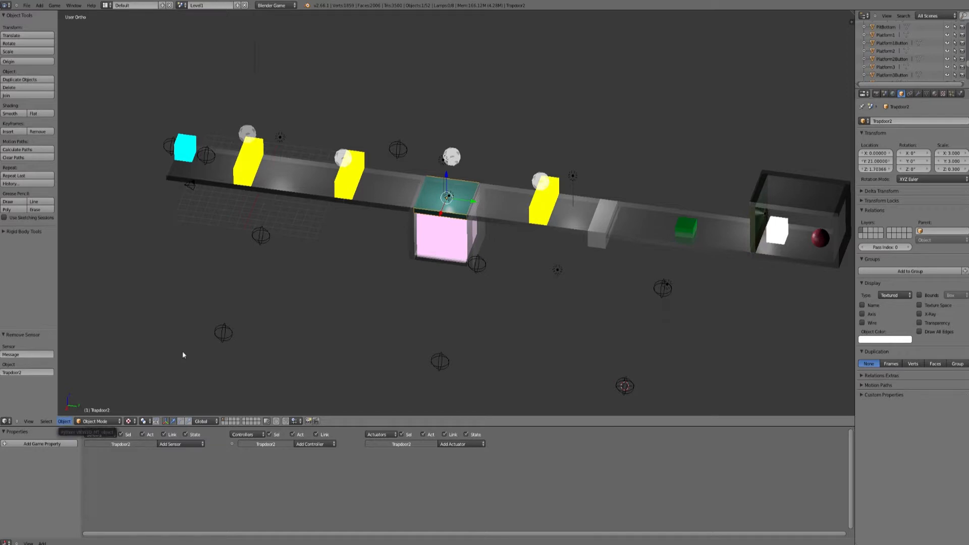
click(64, 421)
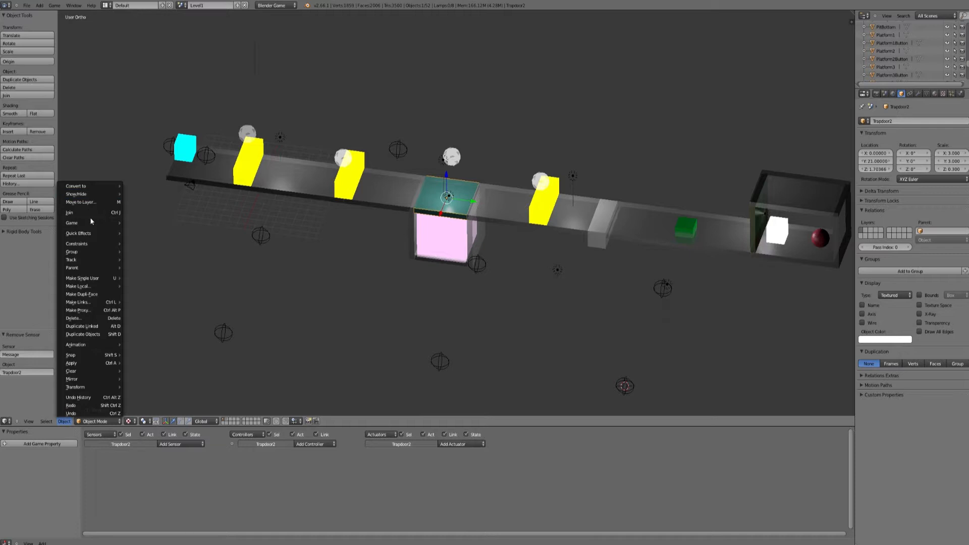
click(83, 202)
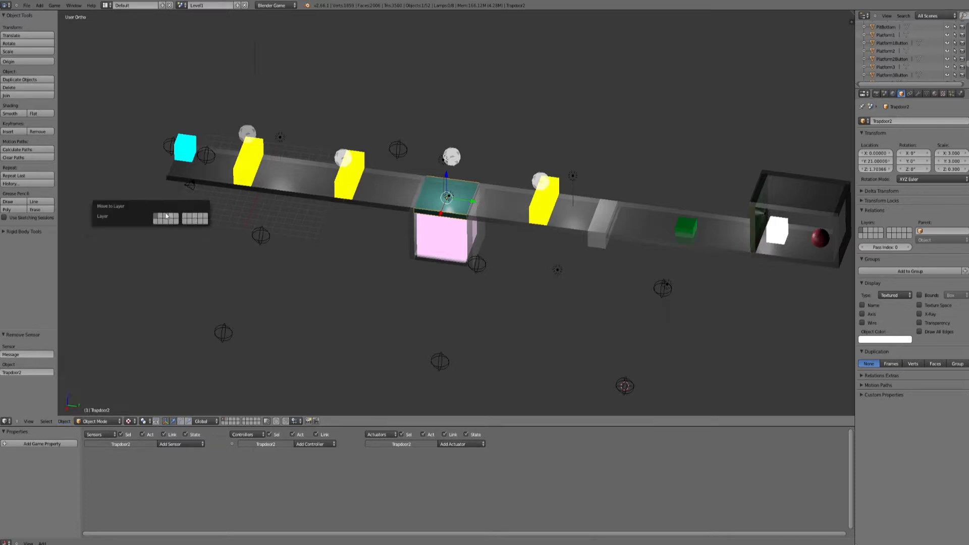
click(167, 216)
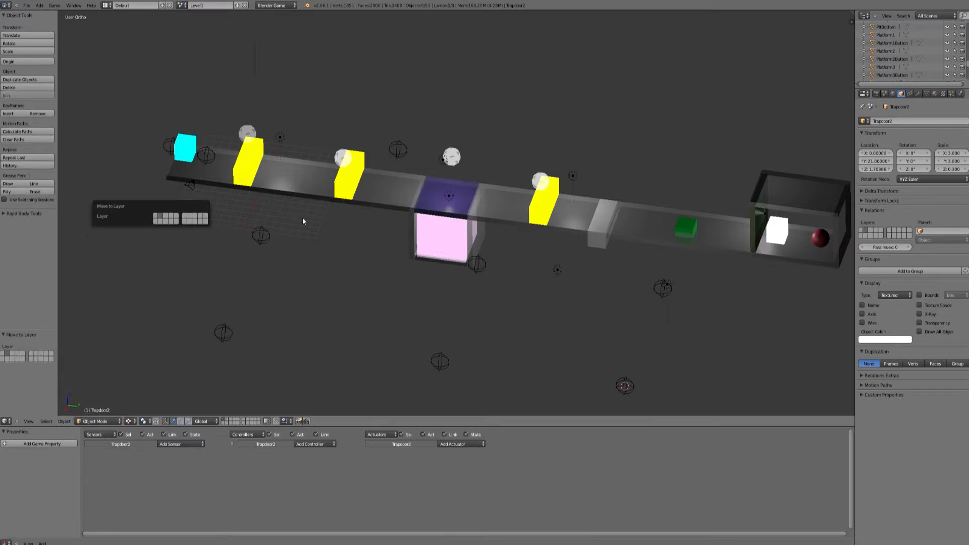
Snap the 3D cursor to the original trapdoor and add a sphere empty there
right_click(439, 202)
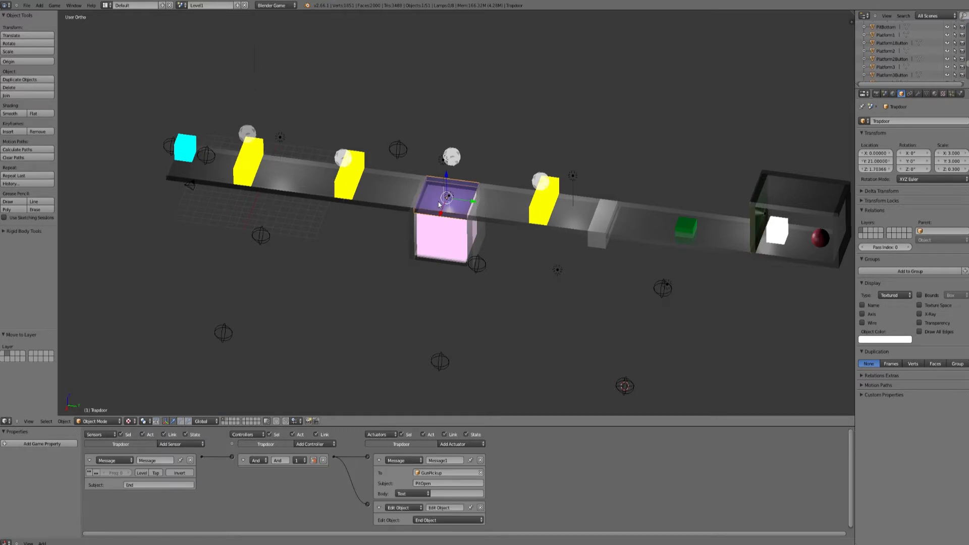
key(shift+s)
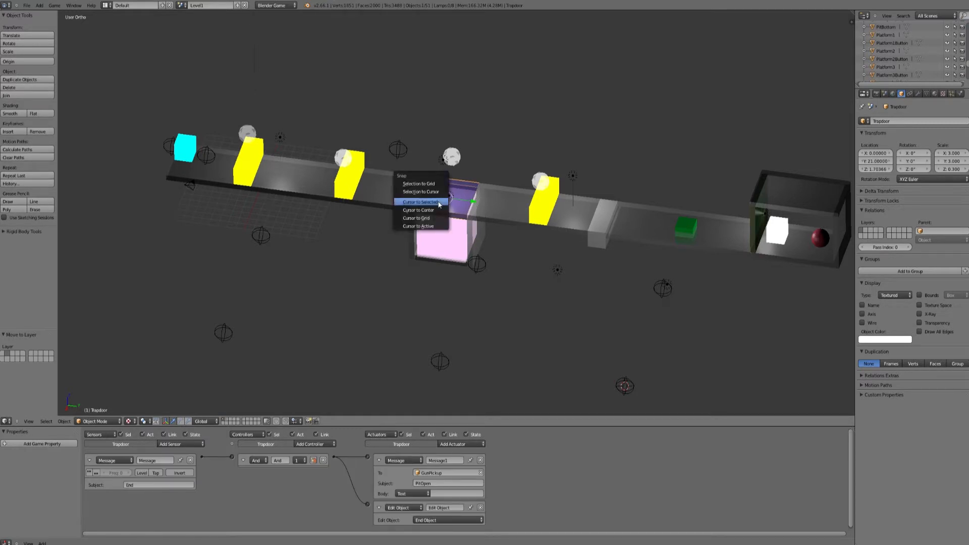
click(439, 203)
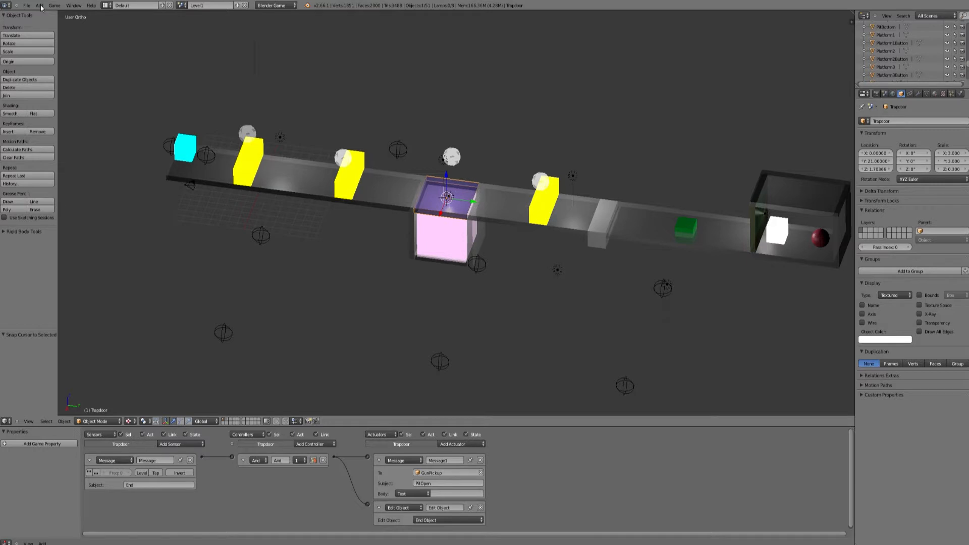
click(40, 6)
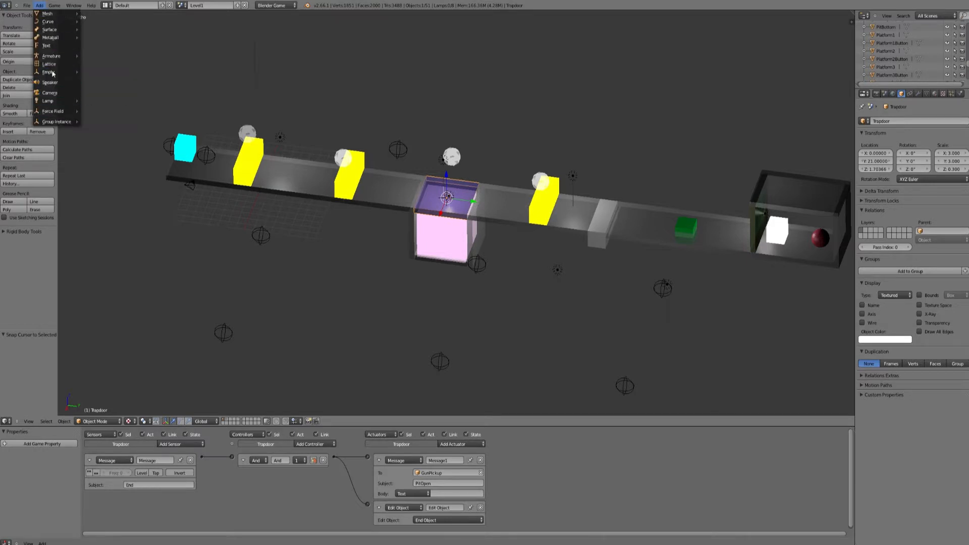
mouse_move(52, 73)
click(98, 118)
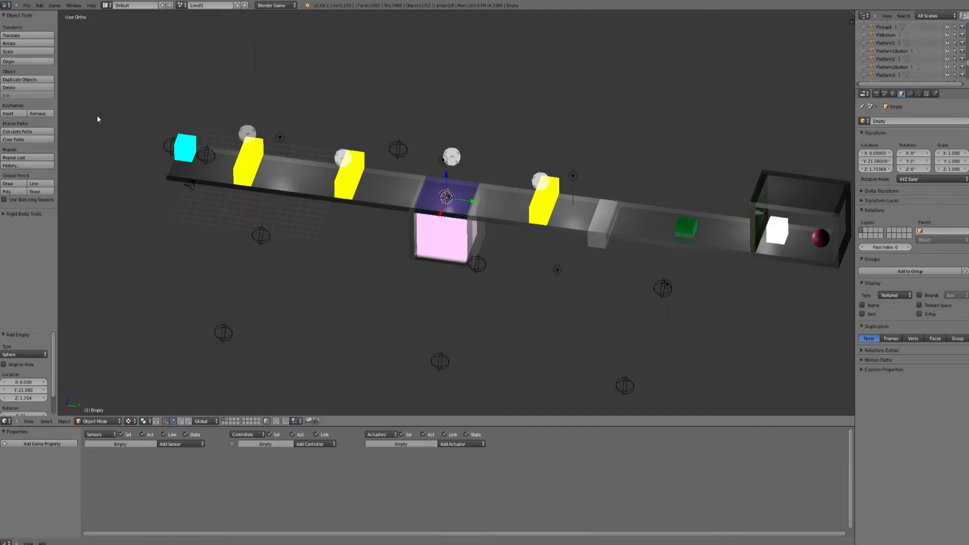
Rename the new empty TrapdoorSpawn
click(880, 121)
key(BackSpace)
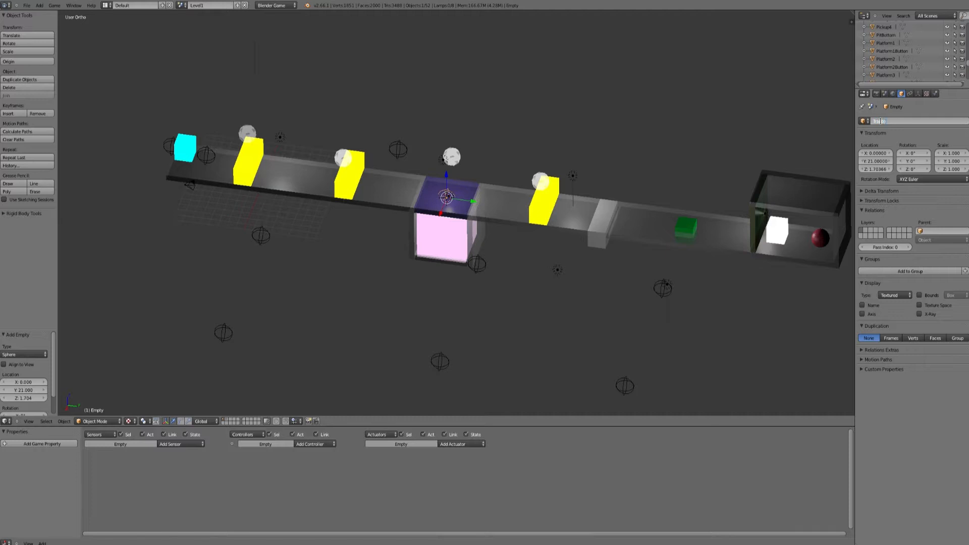
text(TrapdoorSpawn)
key(Return)
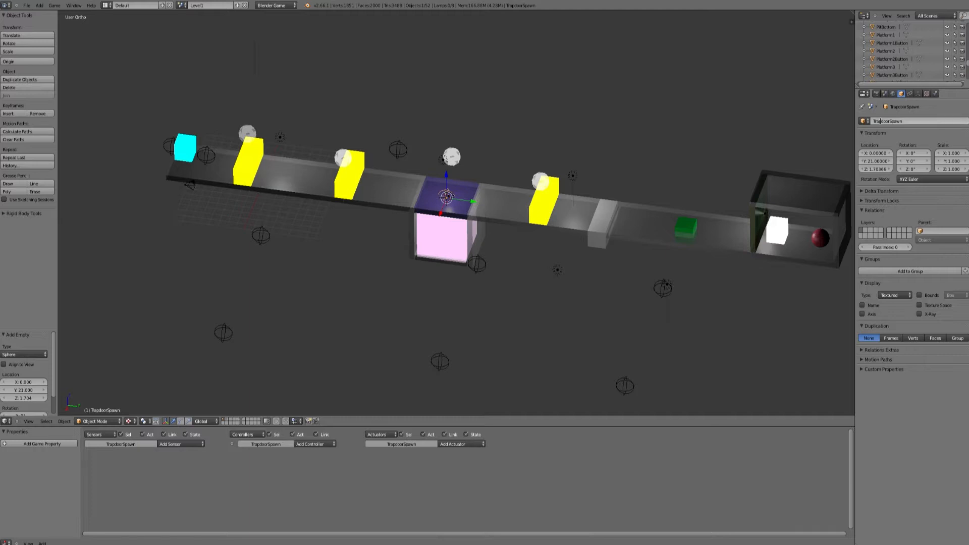
Add a Message sensor with the subject TrapdoorSpawn to the empty
click(181, 445)
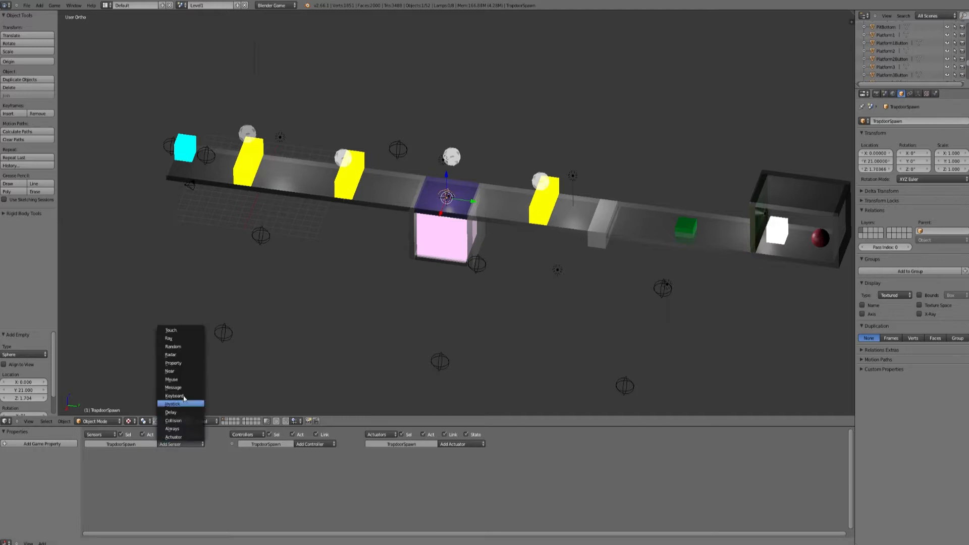
click(182, 391)
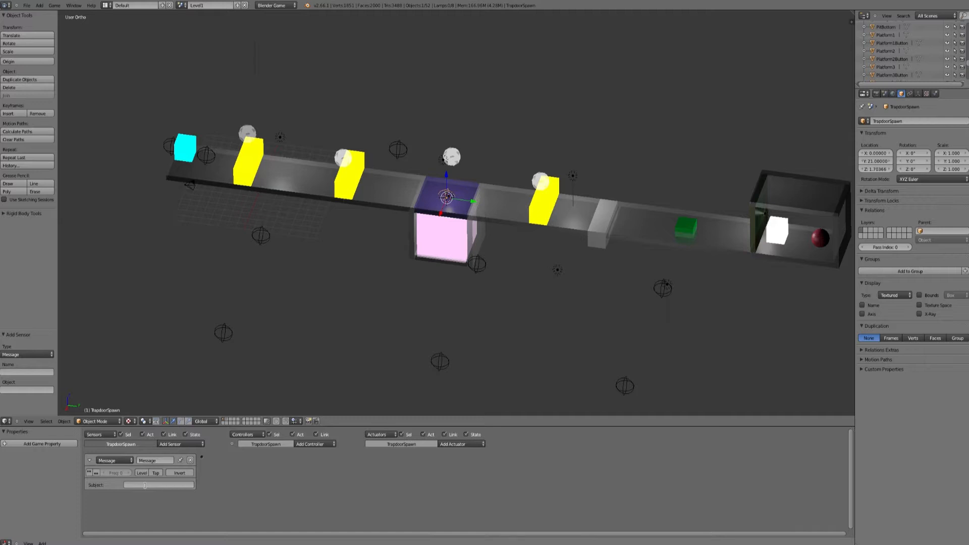
click(145, 486)
text(TrapdoorSpawn)
key(Return)
Add an And controller and an Edit Object actuator that adds Trapdoor2, and link them to the empty's Message sensor
click(328, 444)
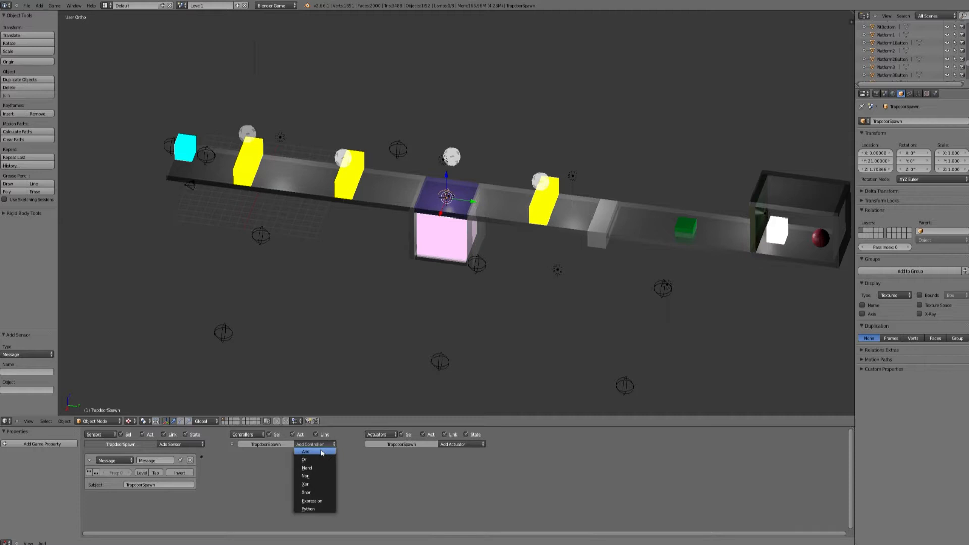
click(322, 452)
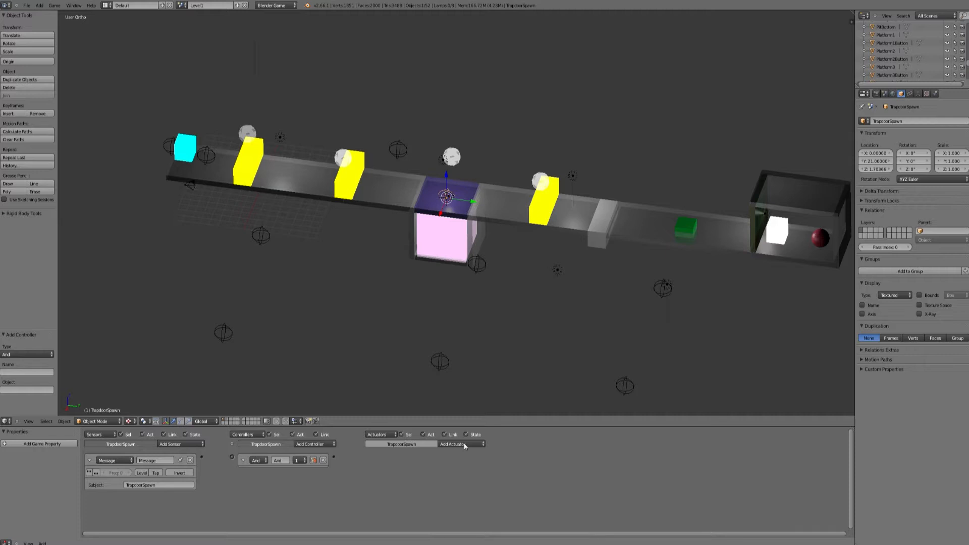
click(464, 443)
key(Escape)
click(457, 445)
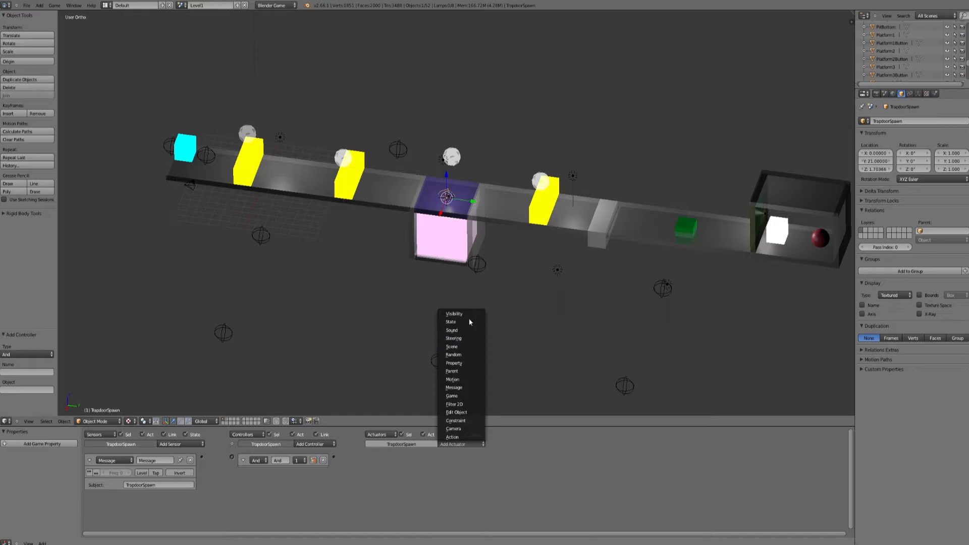
click(456, 412)
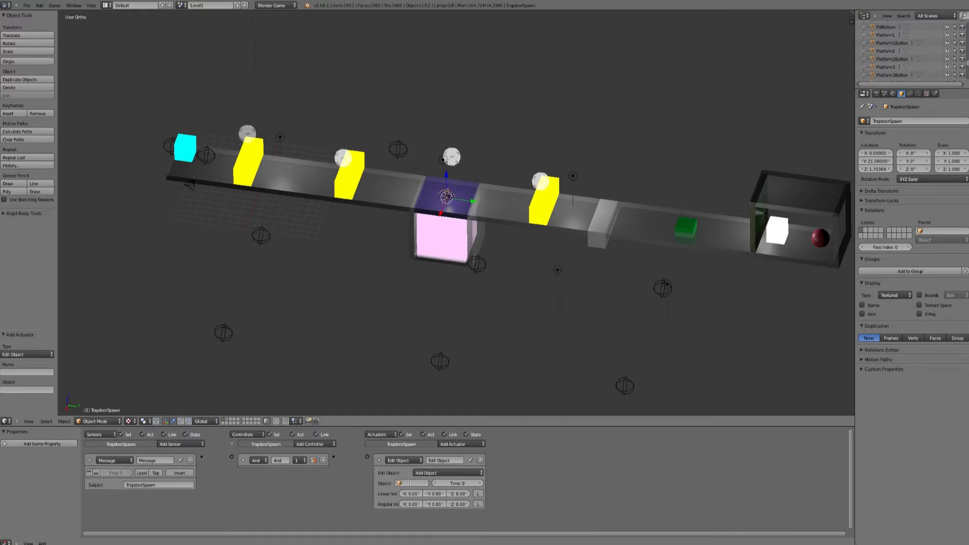
click(409, 483)
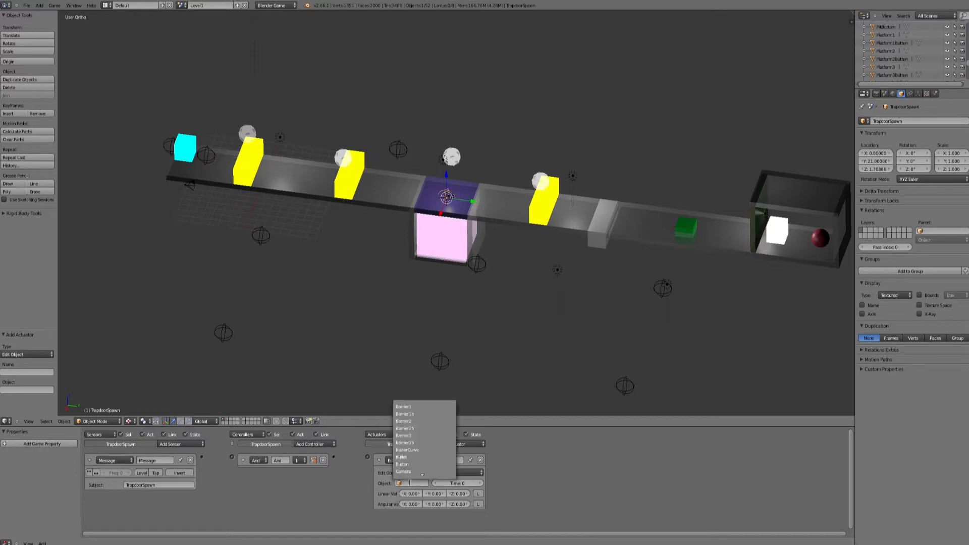
click(406, 427)
drag(367, 457, 333, 457)
drag(228, 460, 202, 457)
key(Return)
Copy the subject text of the empty's Message sensor
click(159, 482)
key(ctrl+c)
key(Return)
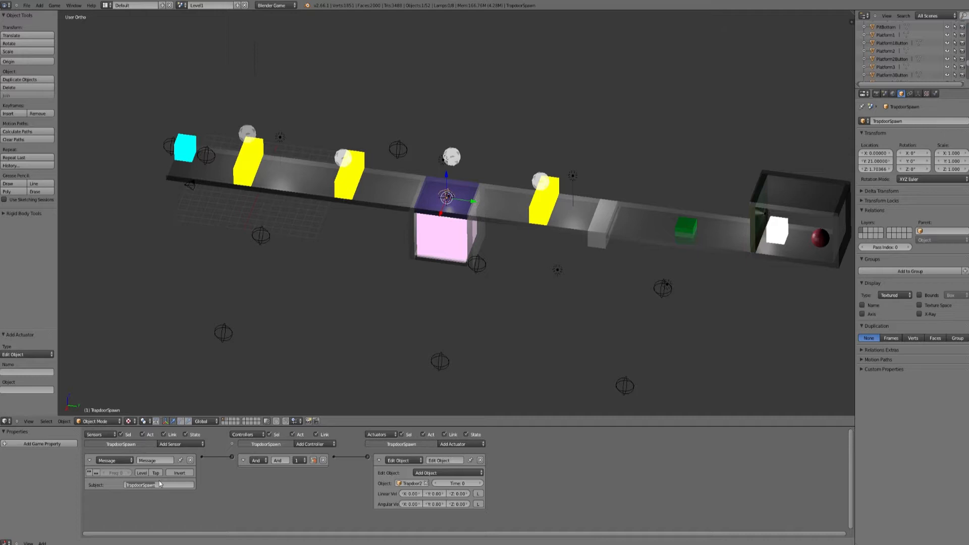
Select Platform1Button on the second layer and add a Message sensor to it
click(227, 419)
right_click(625, 387)
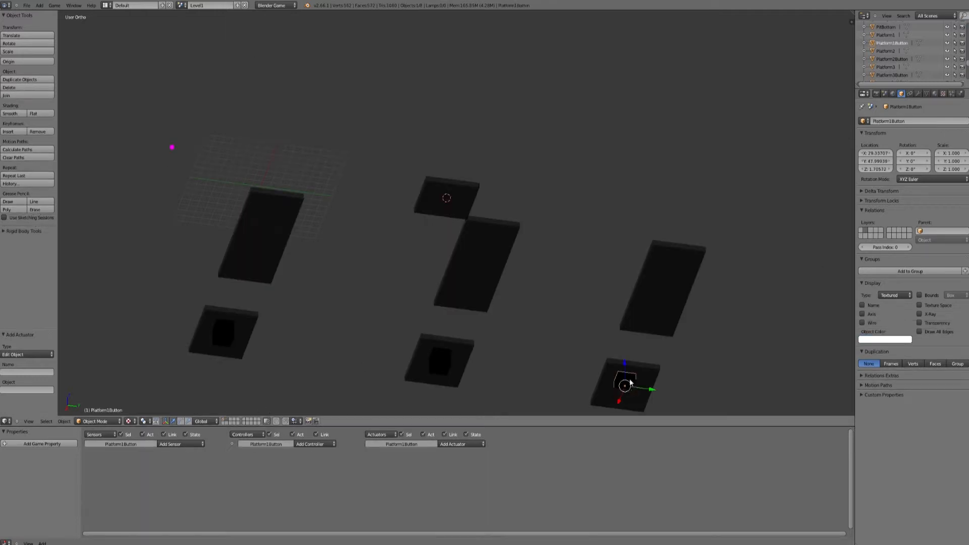
click(193, 445)
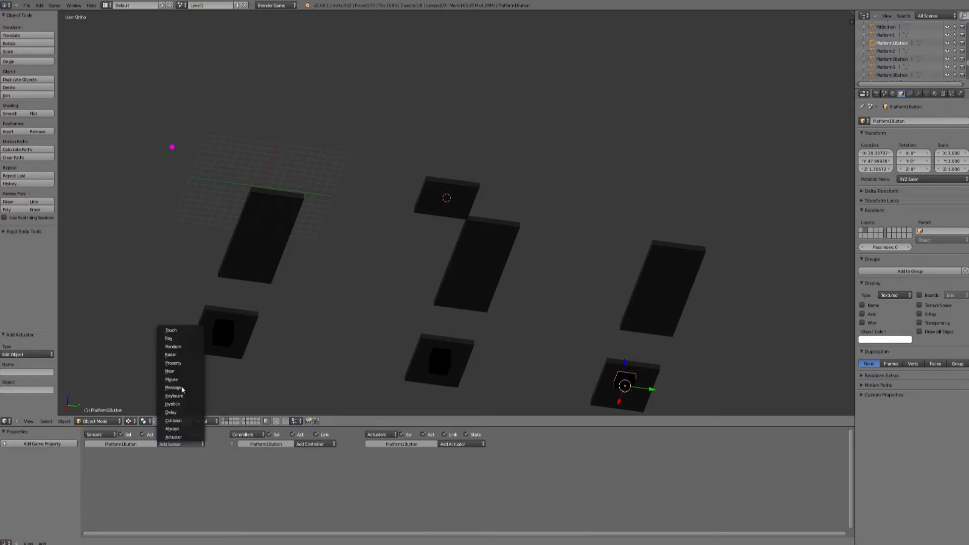
click(184, 386)
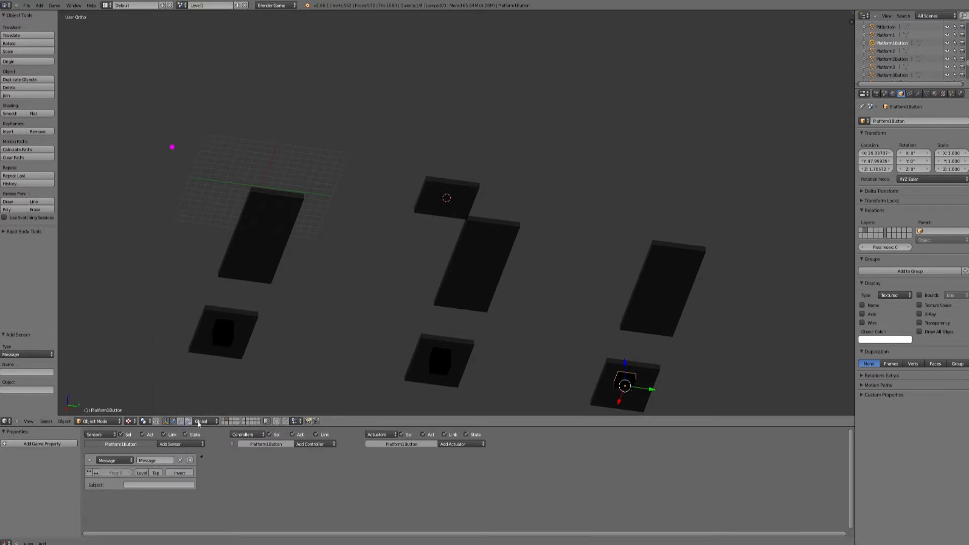
Return to the first layer and select the TrapdoorSpawn empty to check its name and logic
click(223, 421)
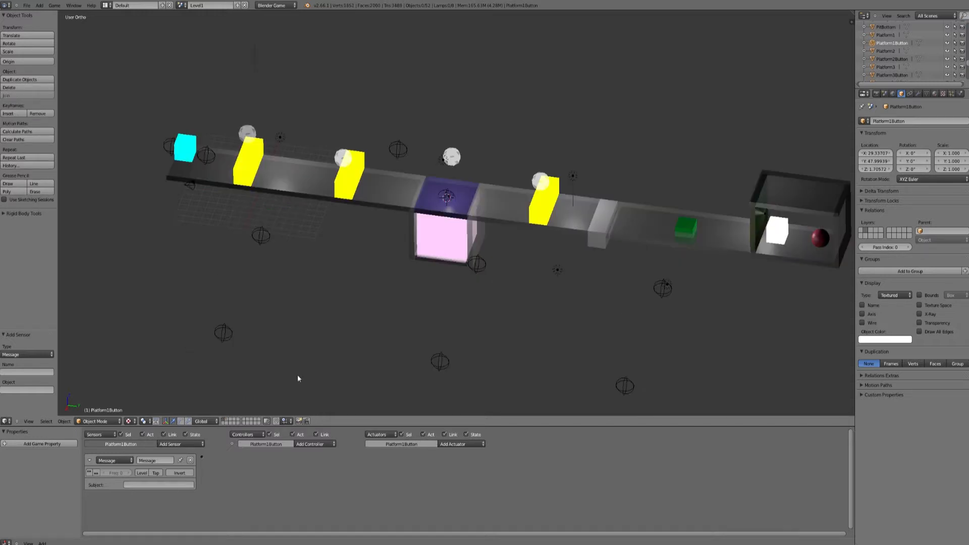
right_click(446, 196)
right_click(444, 197)
right_click(444, 198)
right_click(446, 199)
right_click(447, 201)
right_click(444, 201)
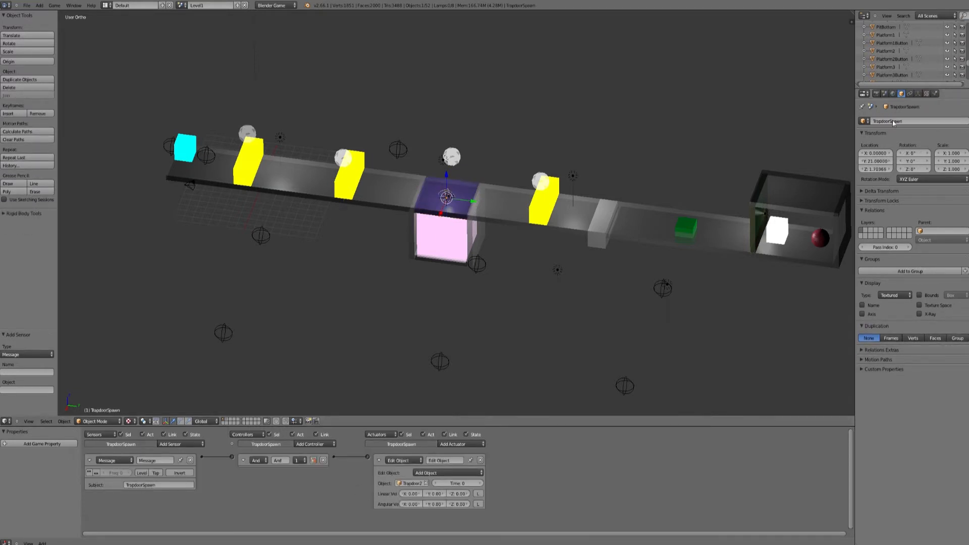
Set the subject of Platform1Button's Message sensor to TrapdoorSpawn and add an And controller to the button
click(227, 422)
right_click(625, 387)
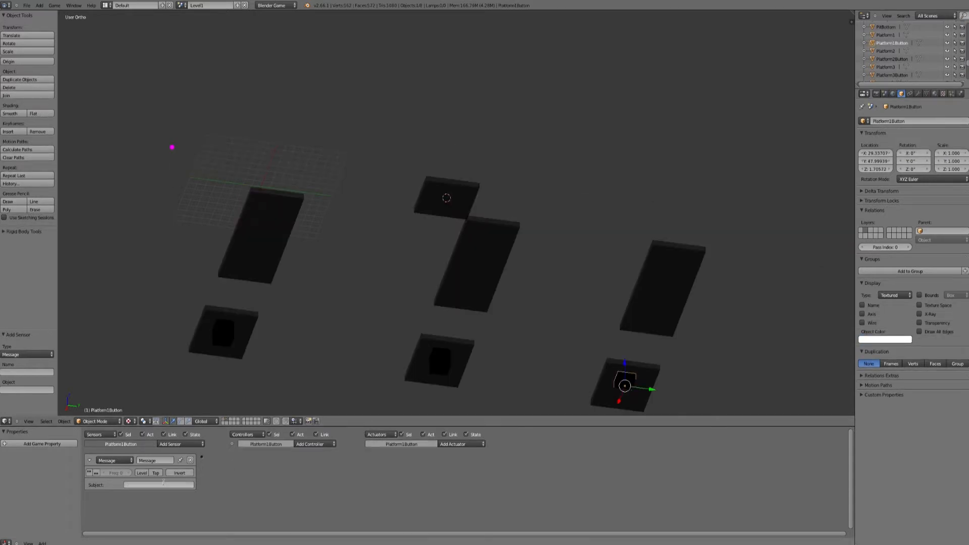
key(ctrl+v)
click(314, 446)
click(313, 455)
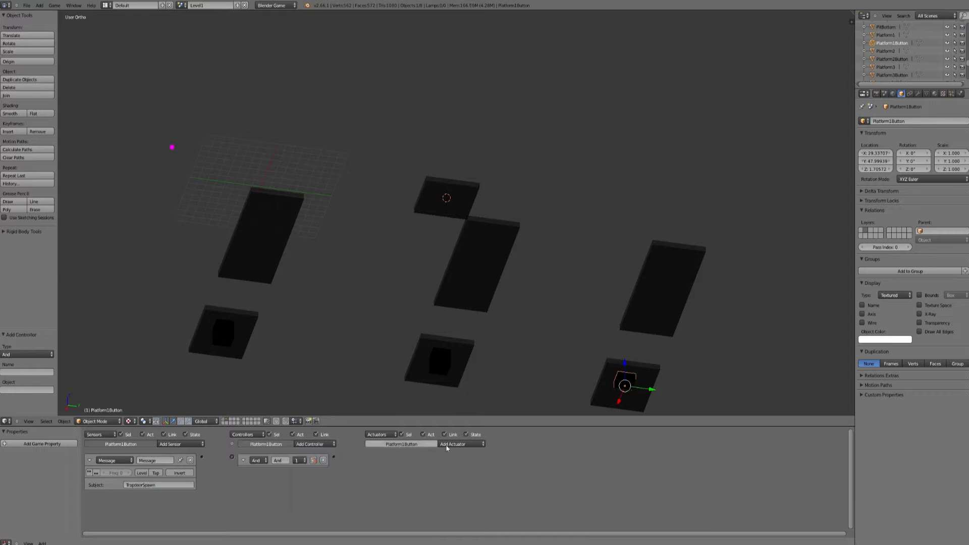
click(459, 445)
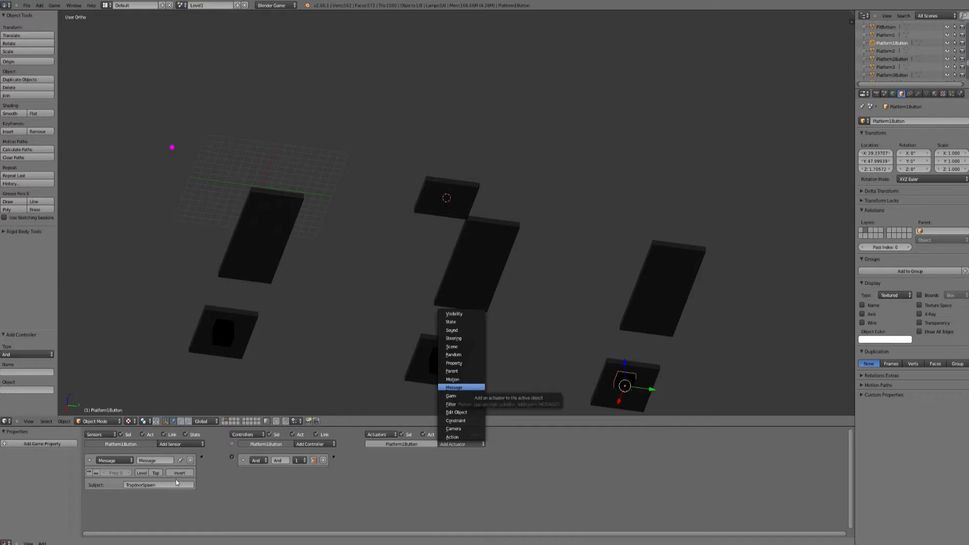
Replace Platform1Button's Message sensor with a Collision sensor that detects the PlayerM material
click(190, 460)
click(191, 444)
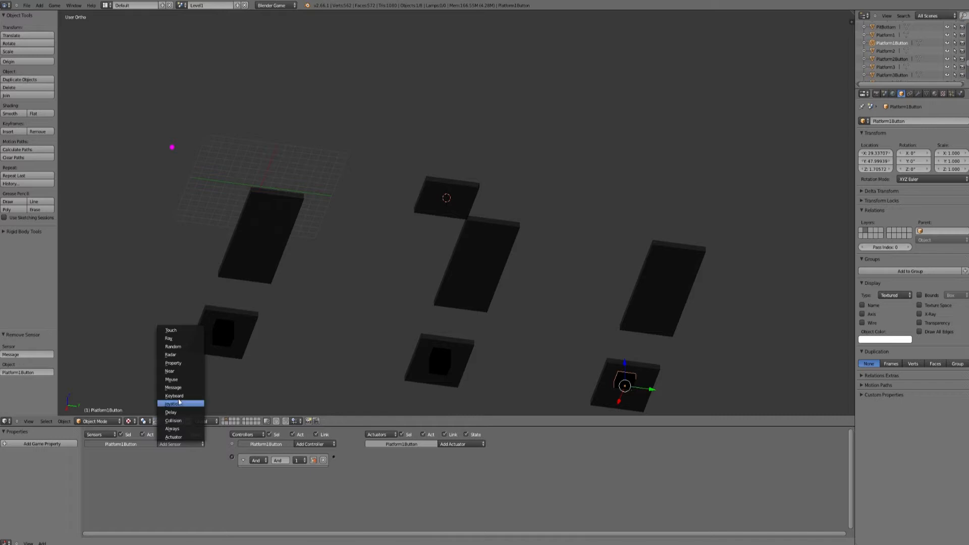
click(173, 421)
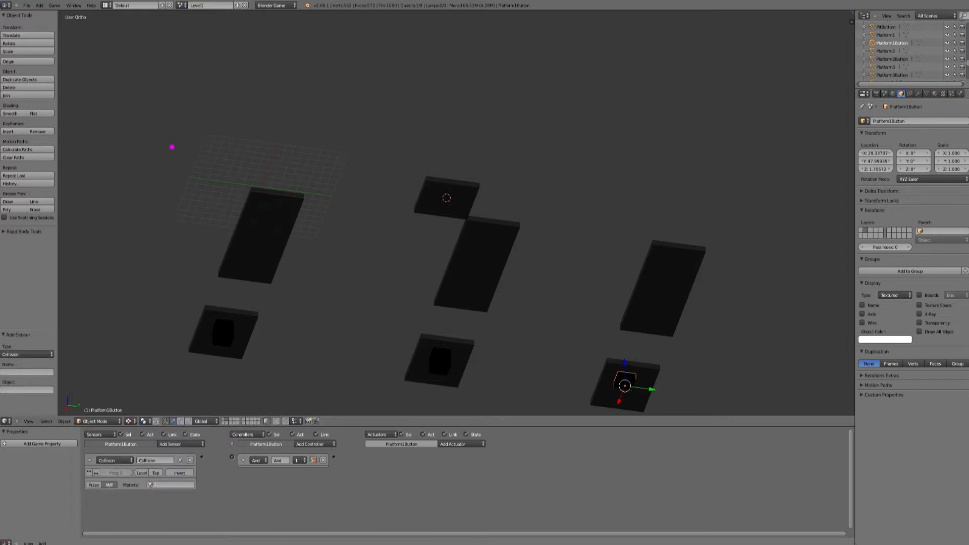
click(166, 485)
click(167, 473)
Keep a single And controller on Platform1Button and link the Collision sensor to it
click(319, 445)
click(306, 451)
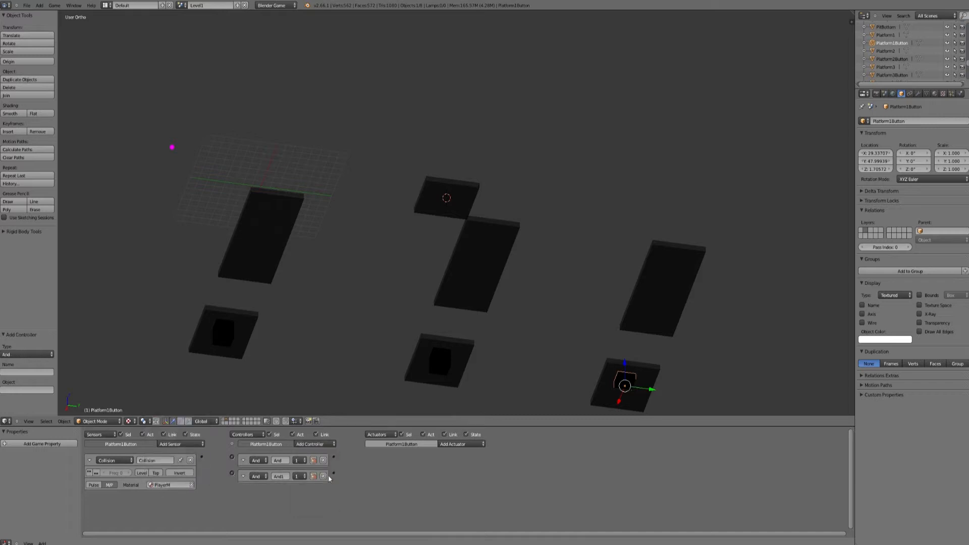
click(323, 474)
drag(232, 457, 202, 458)
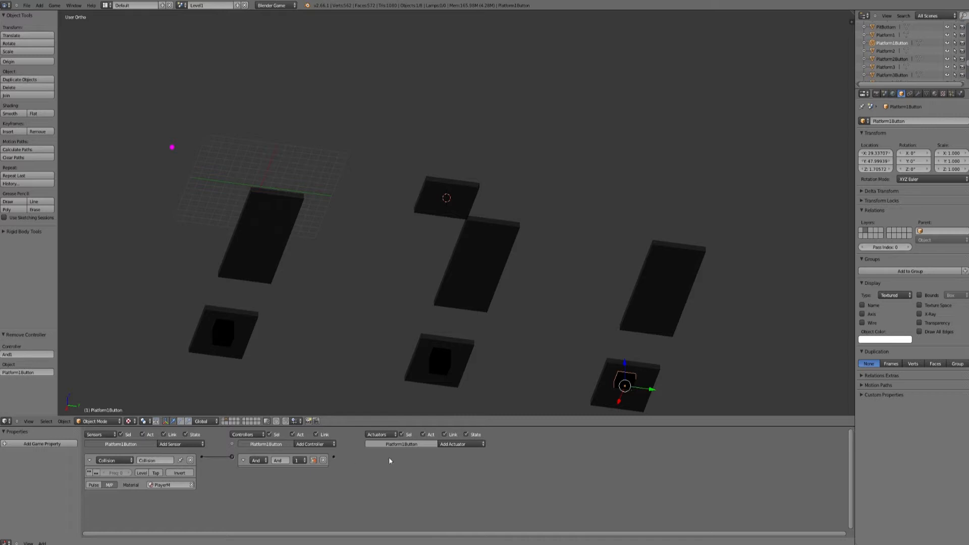
Add a Message actuator to Platform1Button with TrapdoorSpawn as its recipient
click(460, 444)
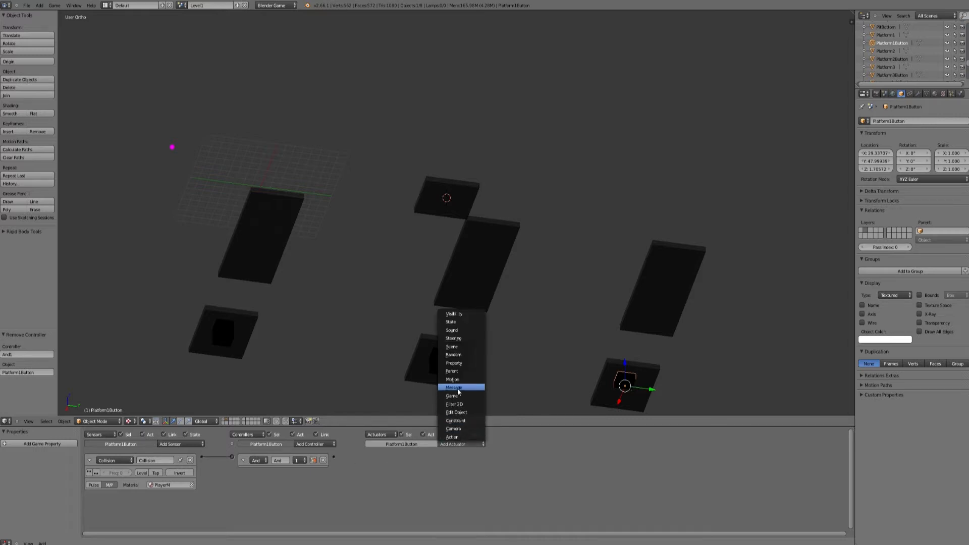
click(461, 394)
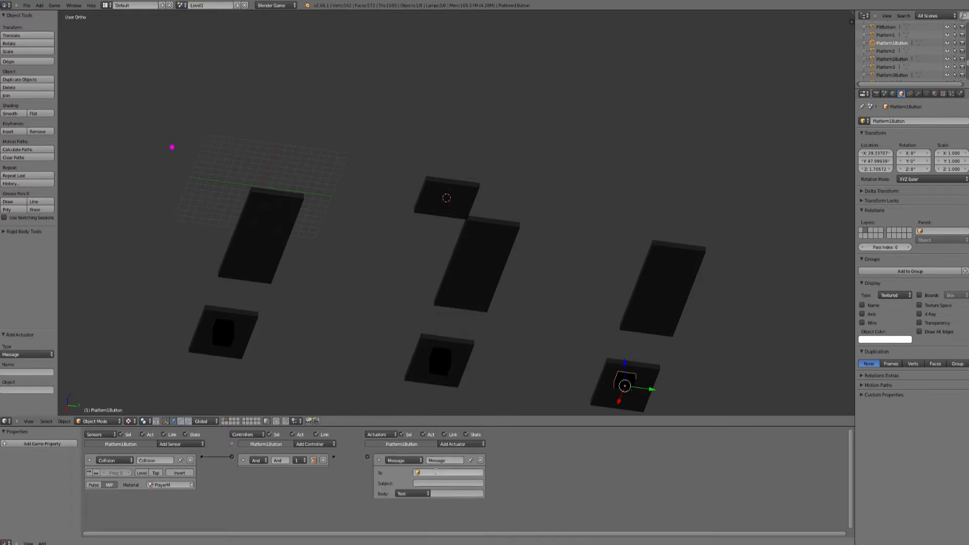
click(436, 473)
click(437, 485)
click(430, 473)
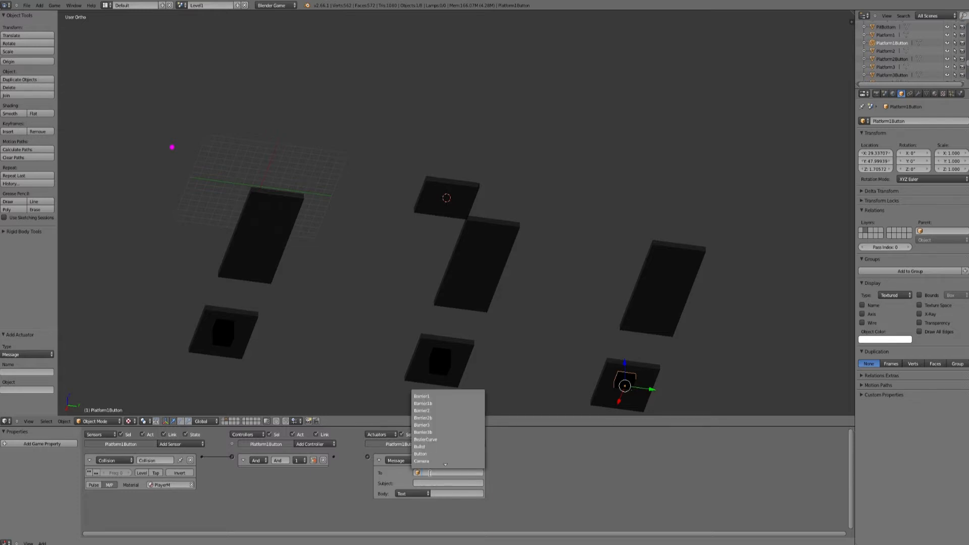
click(429, 488)
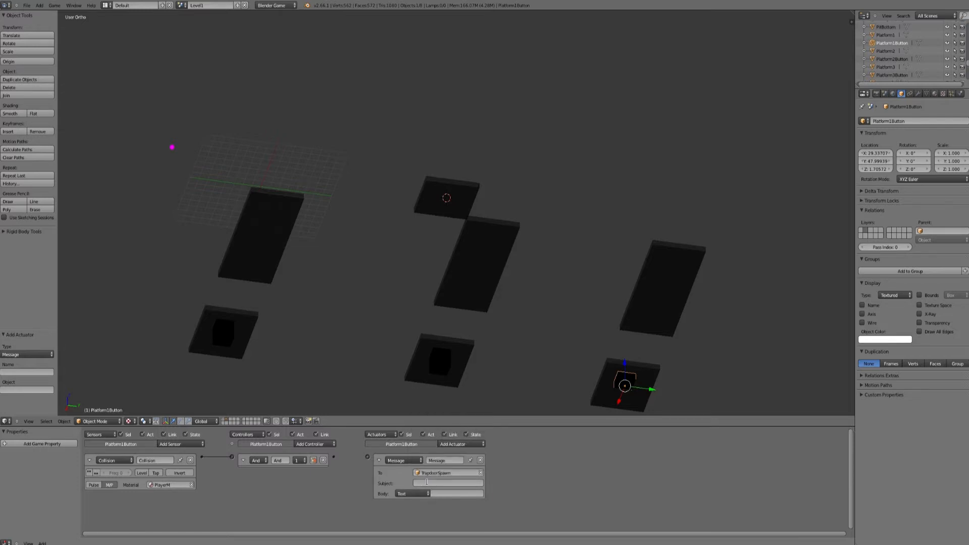
Set the subject of Platform1Button's Message actuator to TrapdoorSpawn and link it to the And controller
text(TrapdoorSpawn)
drag(368, 457, 333, 457)
Check the logic bricks of Trapdoor2 and the original Trapdoor over the pit
right_click(455, 192)
click(227, 419)
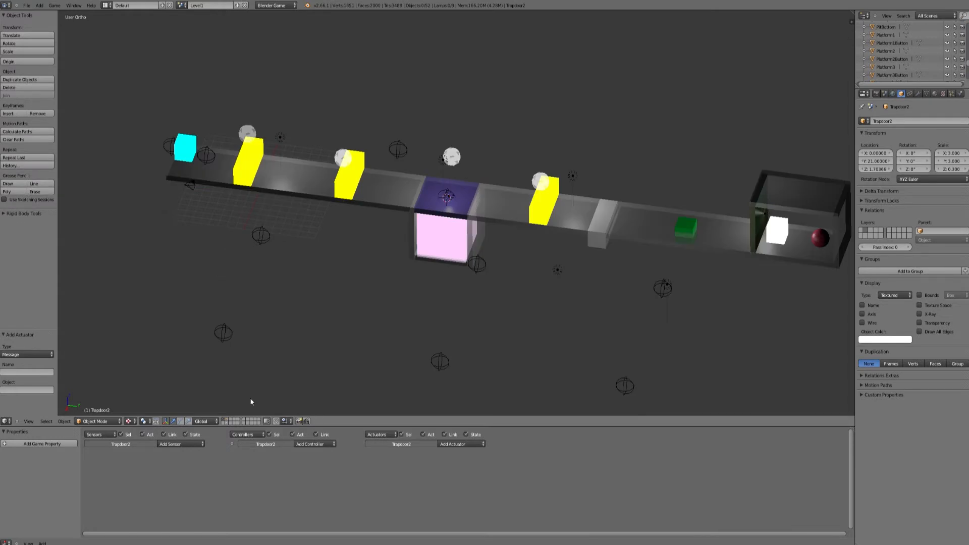
right_click(430, 193)
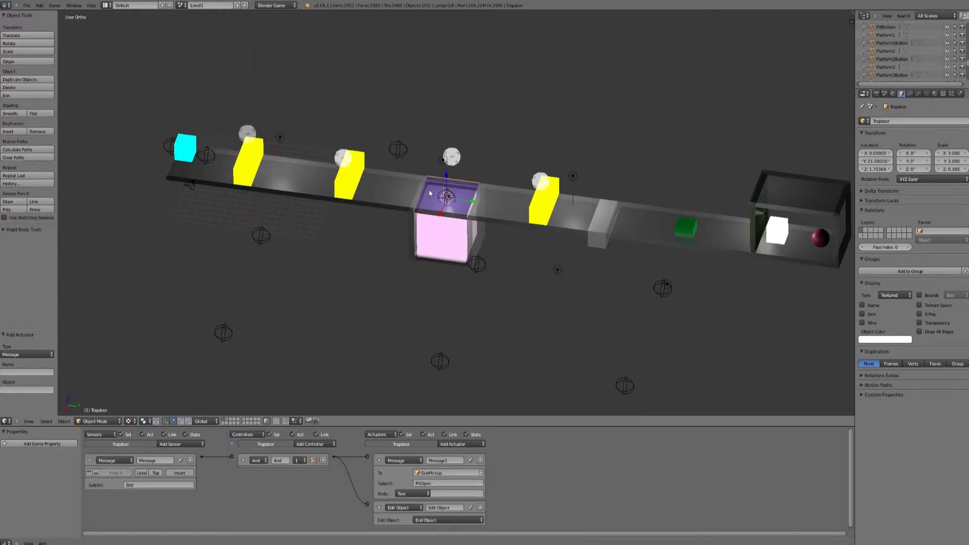
click(226, 421)
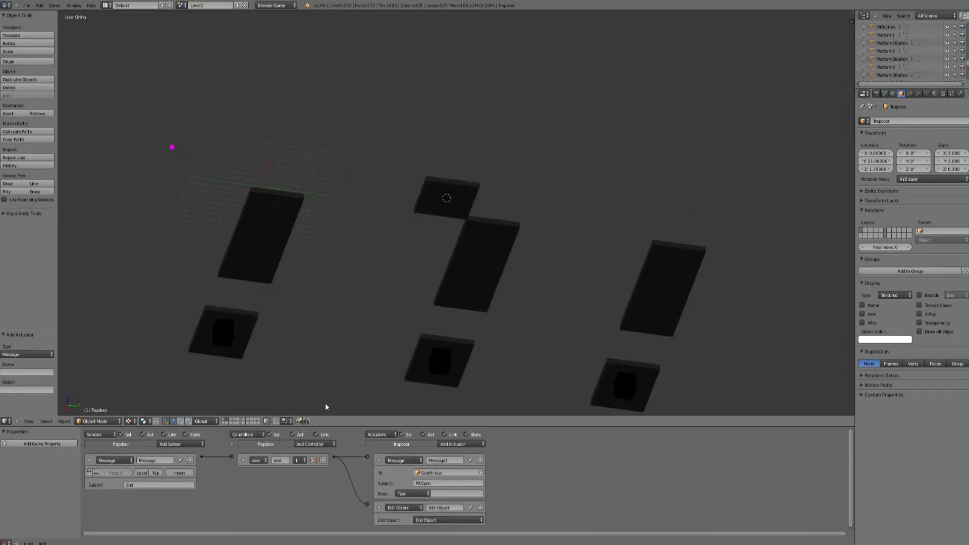
Give Platform2Button a Collision sensor that detects the PlayerM material and link it to a new And controller
right_click(440, 362)
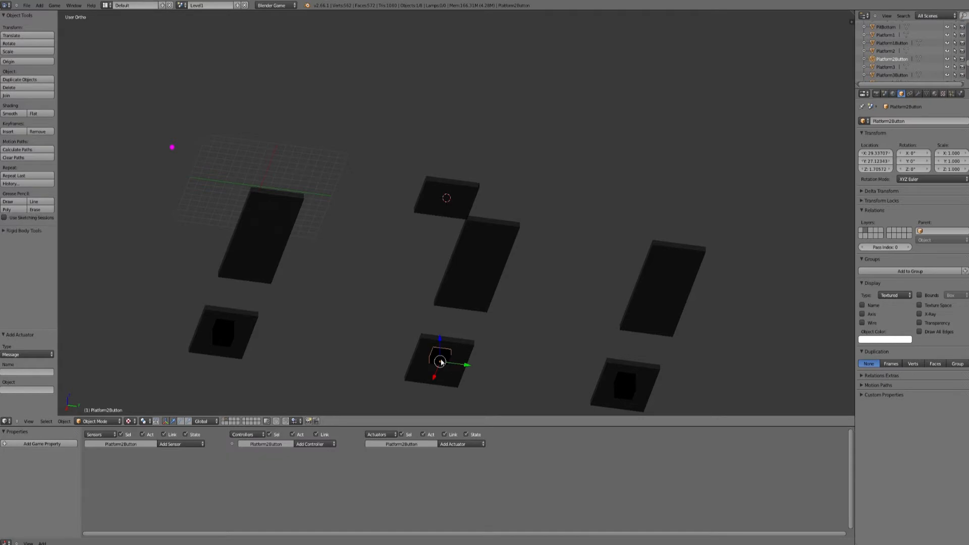
click(189, 444)
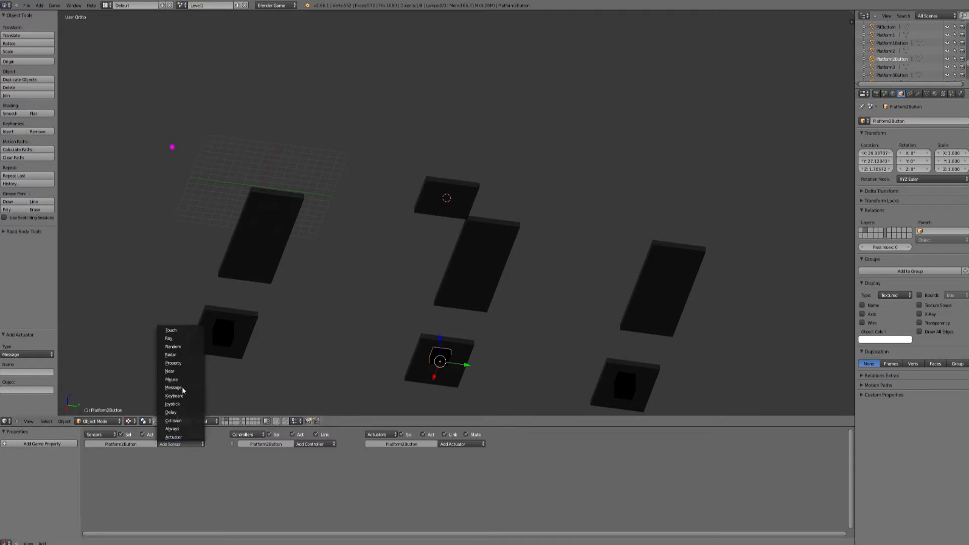
click(174, 421)
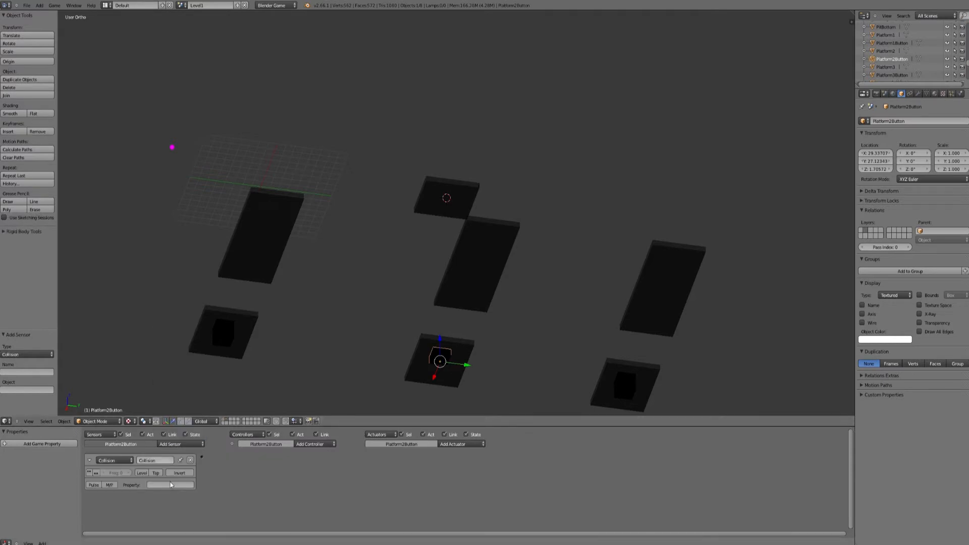
click(115, 485)
click(174, 484)
click(176, 409)
click(313, 444)
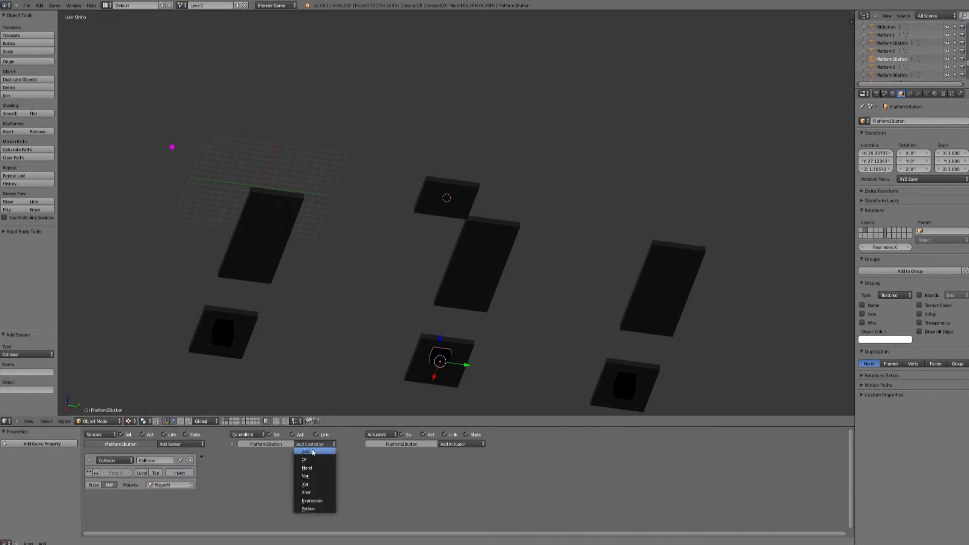
click(313, 453)
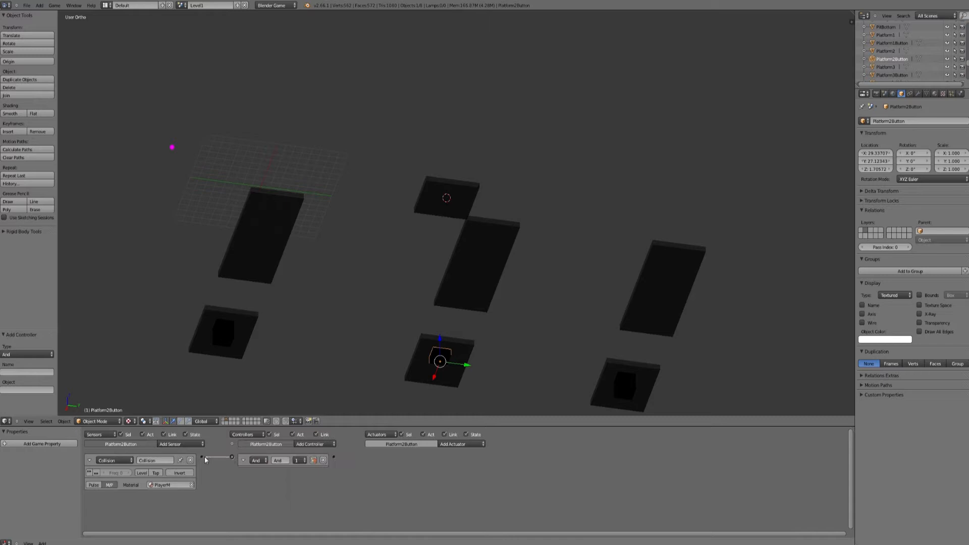
click(462, 445)
click(461, 413)
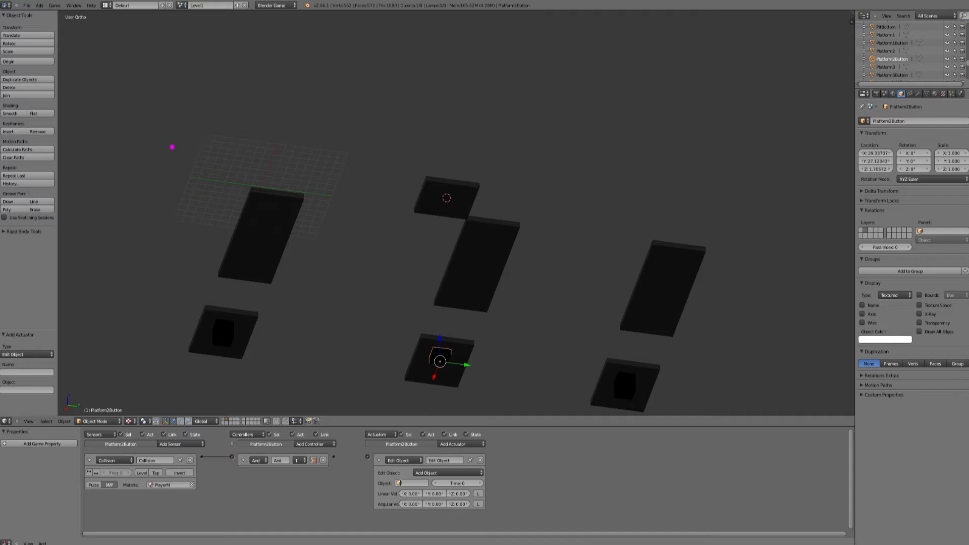
click(480, 461)
Add a Message actuator to Platform2Button with TrapdoorSpawn as recipient and subject, linked to the And controller
click(463, 445)
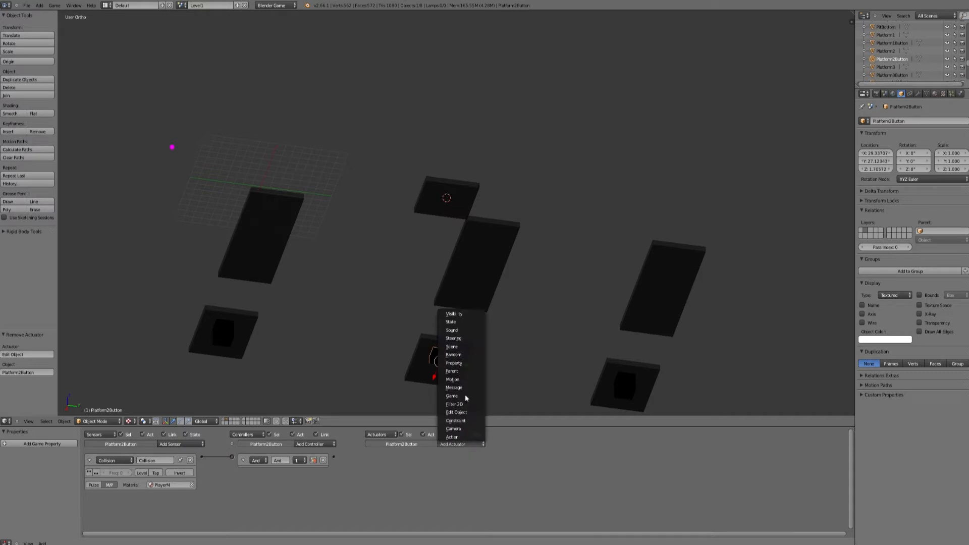
click(454, 387)
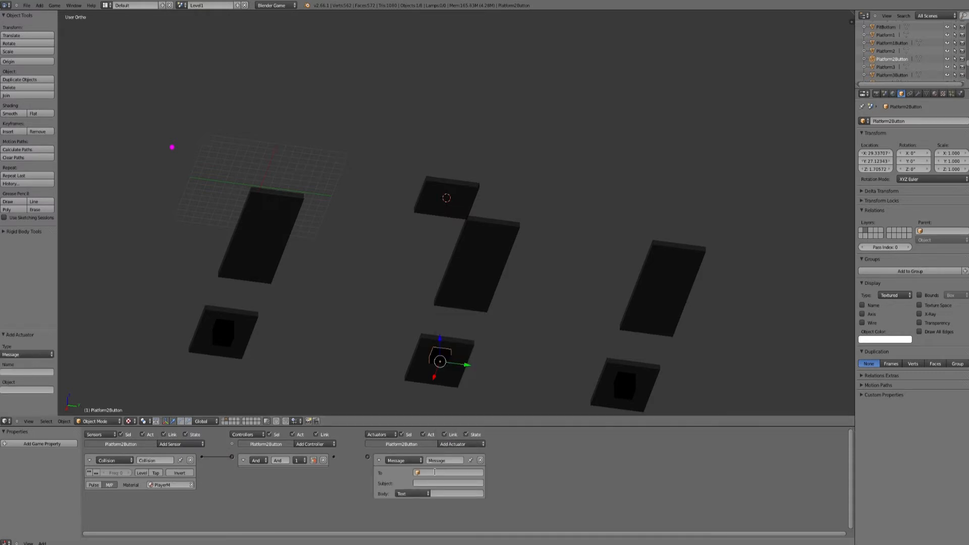
click(435, 472)
text(TrapdoorSpawn)
click(434, 474)
click(434, 473)
text(tr)
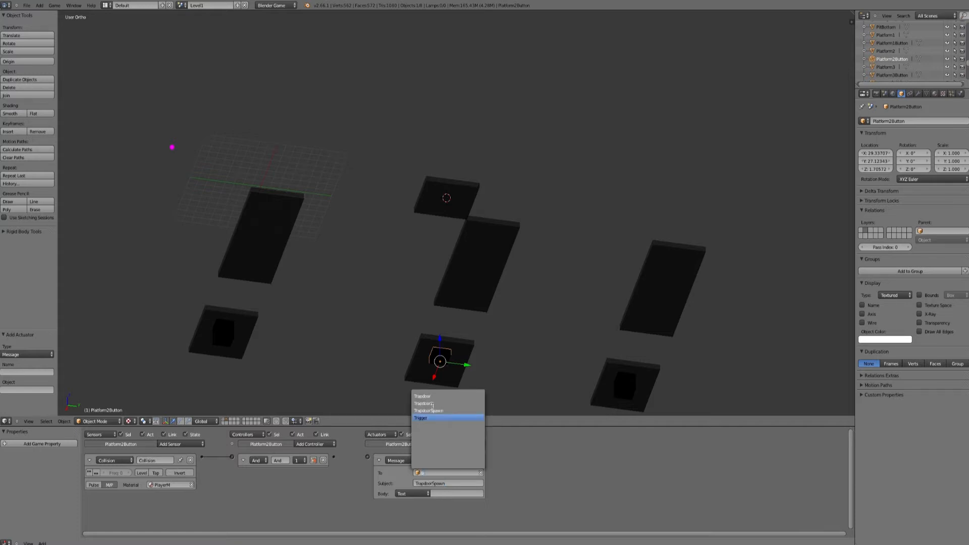
click(429, 411)
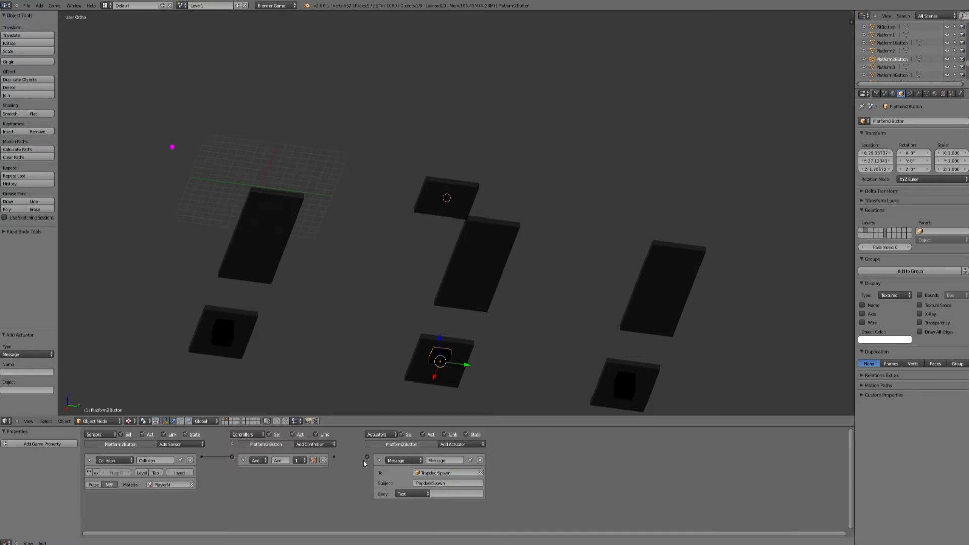
drag(367, 457, 334, 457)
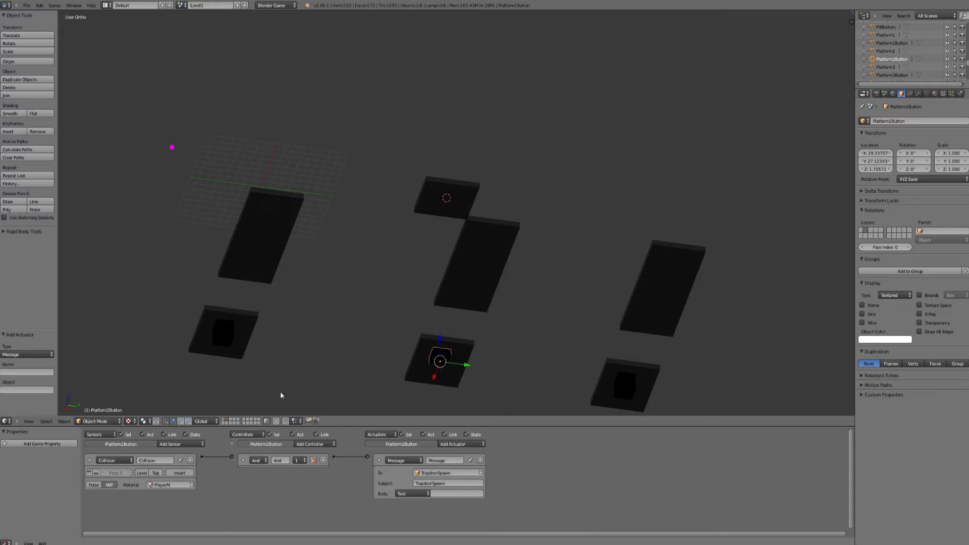
Give Platform3Button a Collision sensor that detects the PlayerM material and add an And controller
right_click(228, 339)
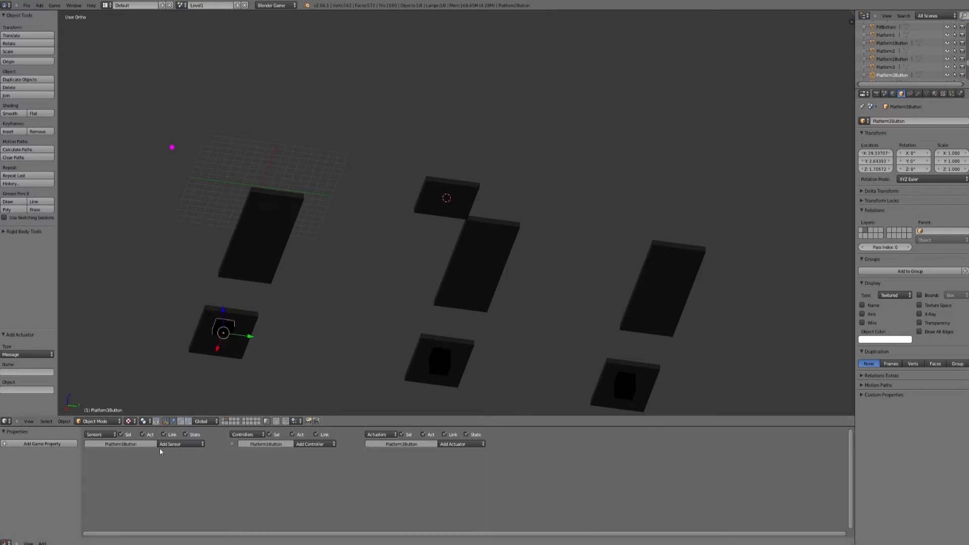
click(174, 444)
click(174, 426)
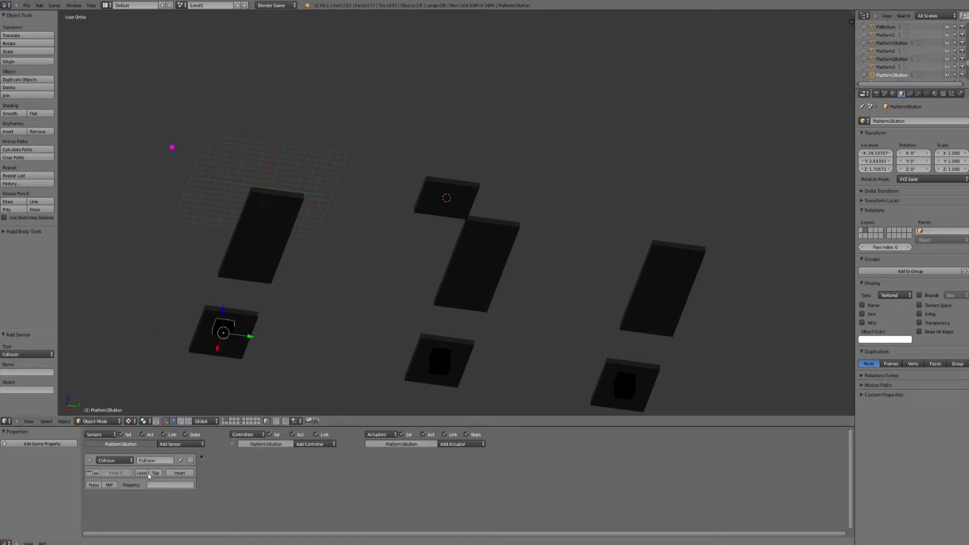
click(109, 485)
click(151, 485)
click(175, 410)
click(328, 445)
click(310, 455)
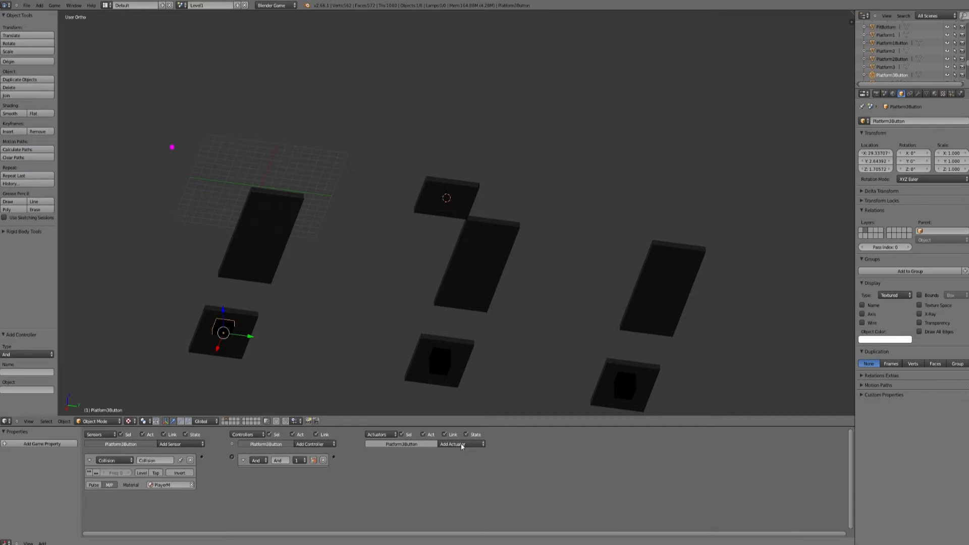
Add a Message actuator to Platform3Button with recipient and subject TrapdoorSpawn, and link sensor, controller and actuator together
click(461, 444)
click(454, 388)
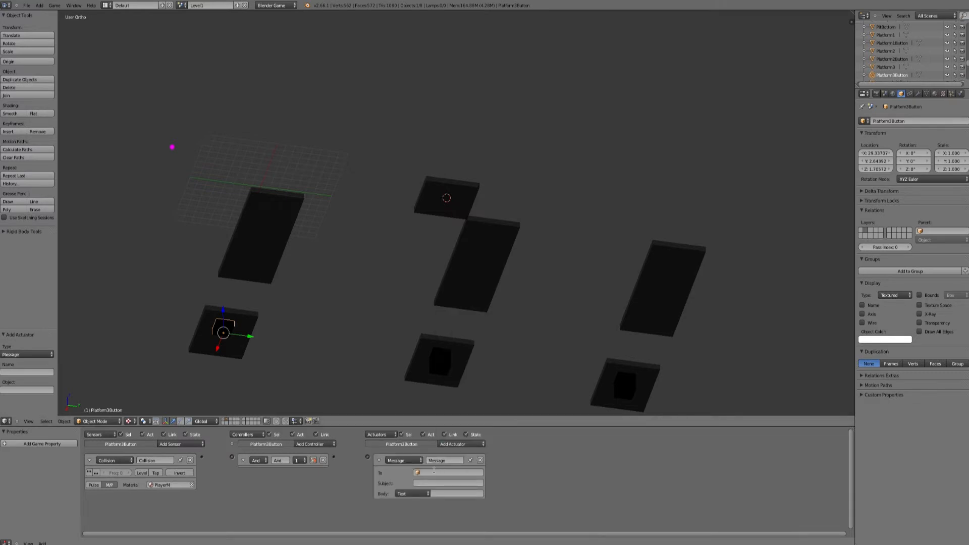
click(434, 472)
text(tr)
click(429, 418)
text(TrapdoorSpawn)
drag(367, 457, 333, 457)
drag(232, 458, 203, 458)
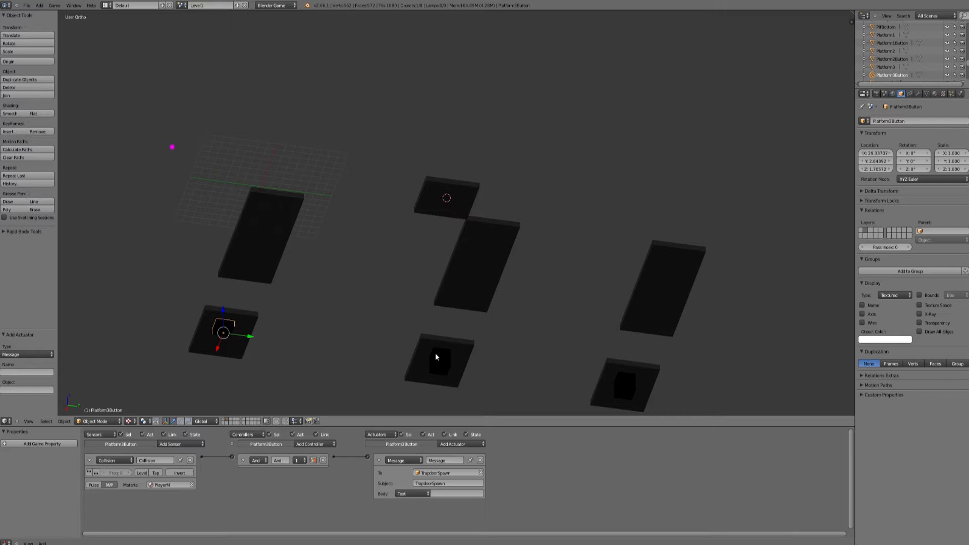
Check the logic bricks of Platform1Button and of the empties SpawnPlatform2, SpawnPlatform1 and SpawnPlatform1Button
right_click(630, 384)
click(25, 6)
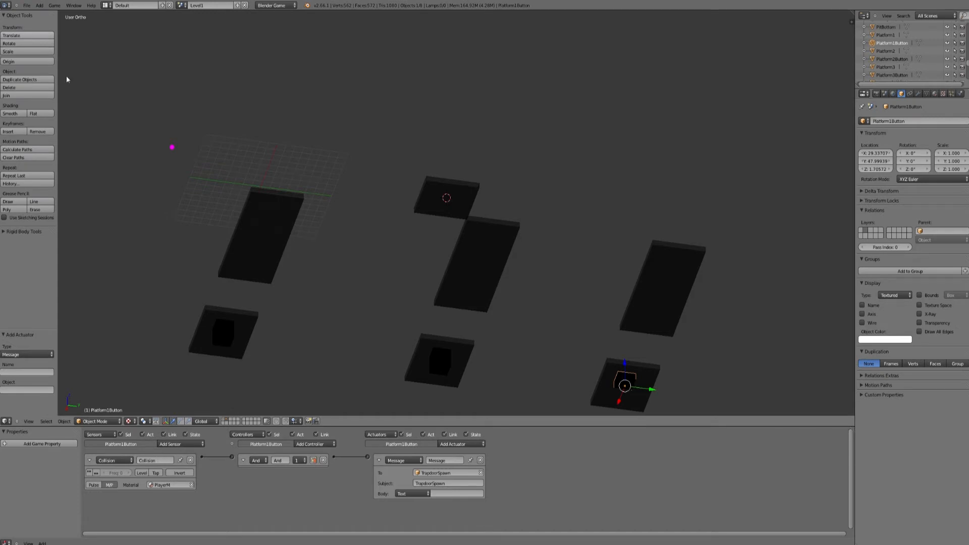
click(223, 419)
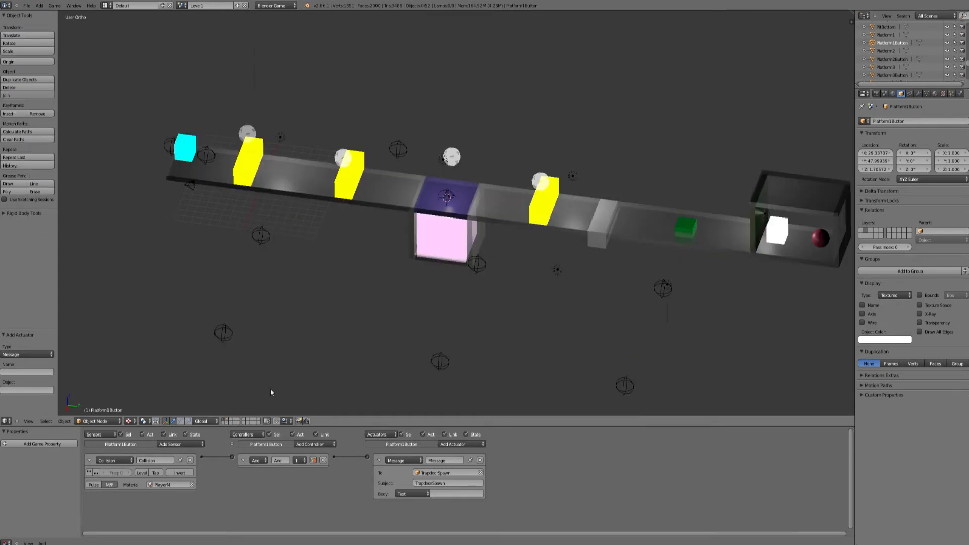
right_click(487, 263)
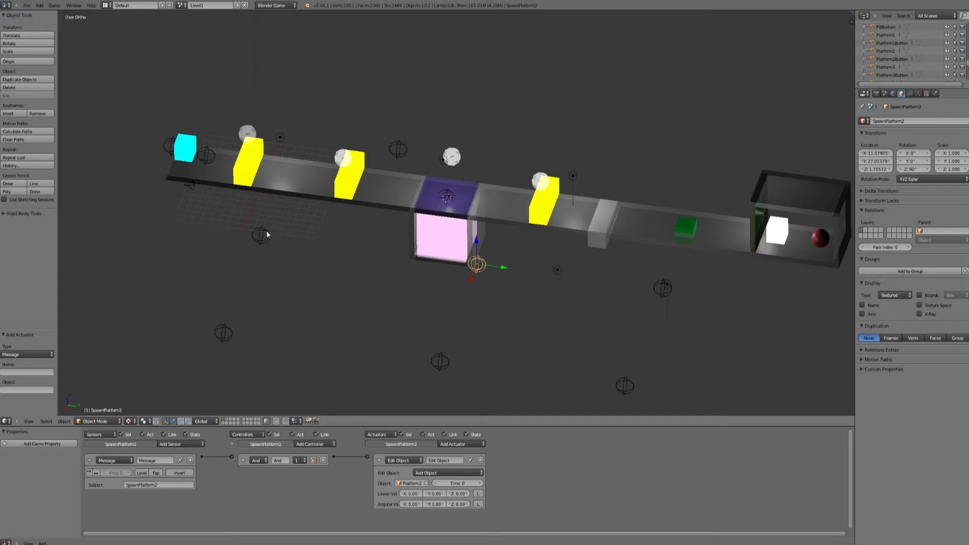
right_click(663, 288)
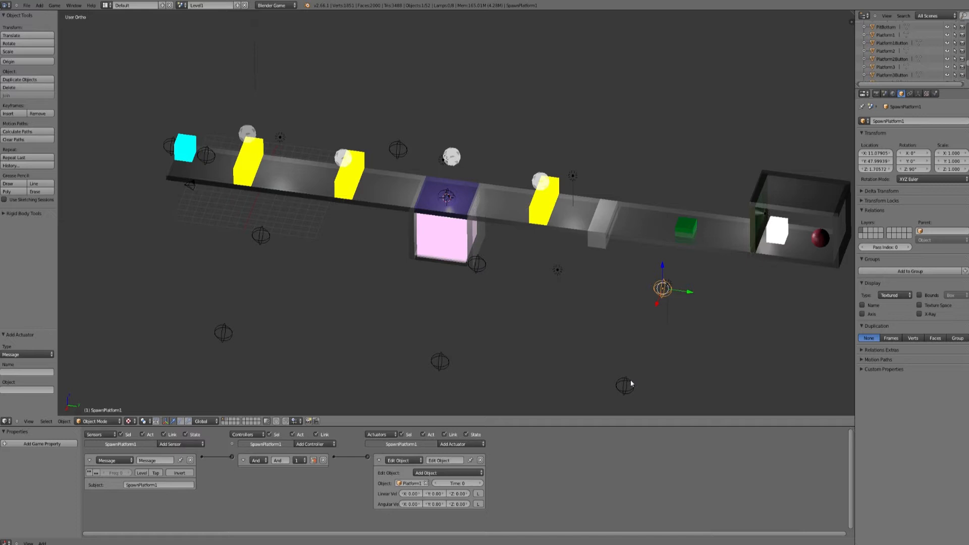
right_click(631, 382)
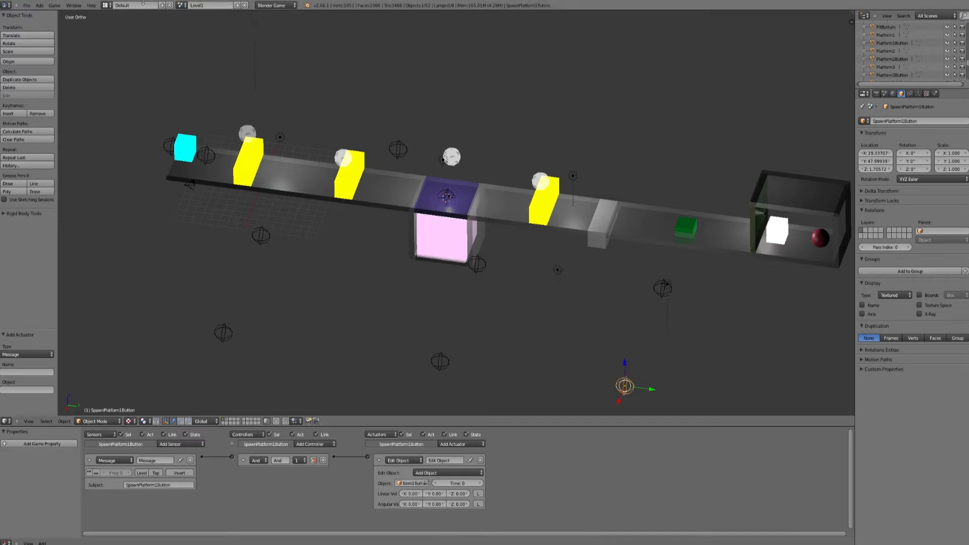
Run the game and take the player along the walkway, past the pit, towards the gun pickup
click(54, 5)
click(54, 15)
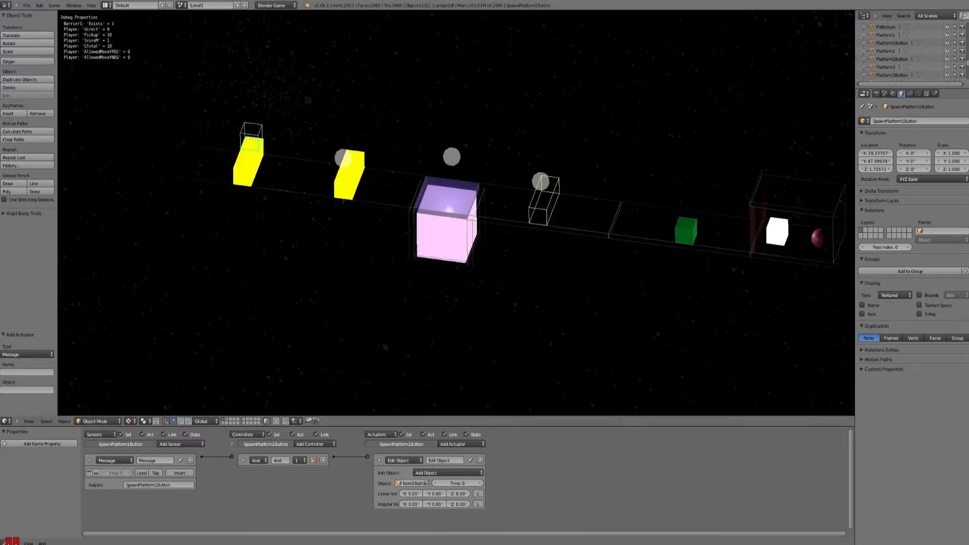
key(space)
key(space)
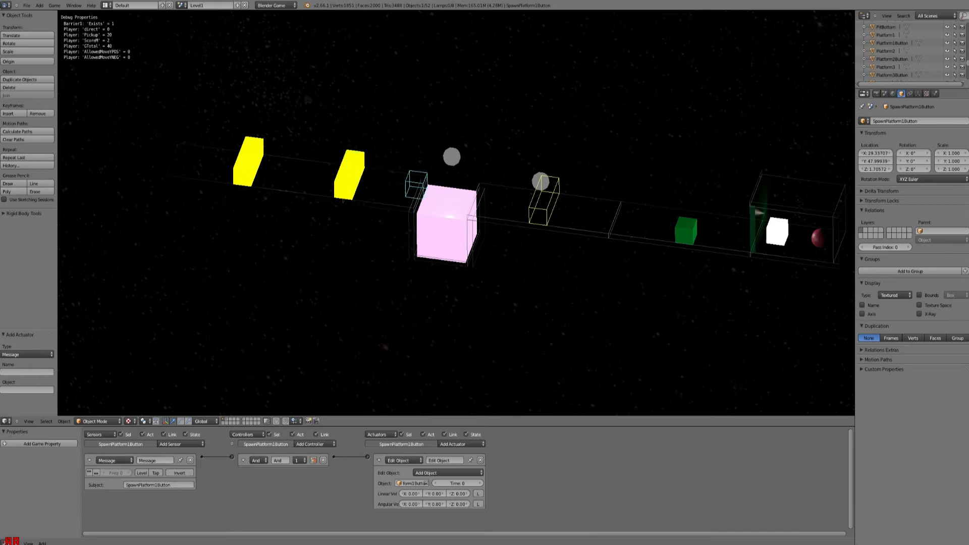
key(space)
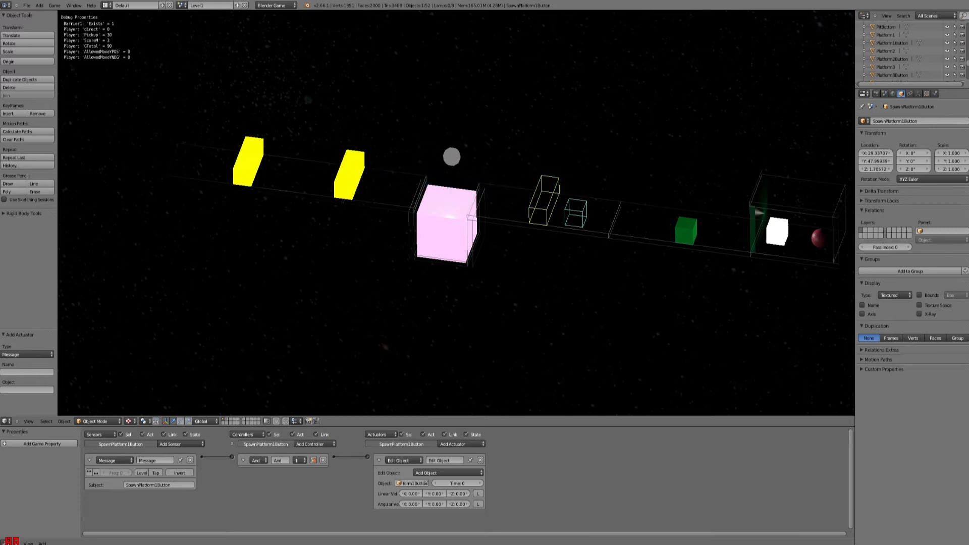
key(space)
Test the trapdoor respawn by moving the player over the spawned platform onto its button and back, and end the game
key(Left)
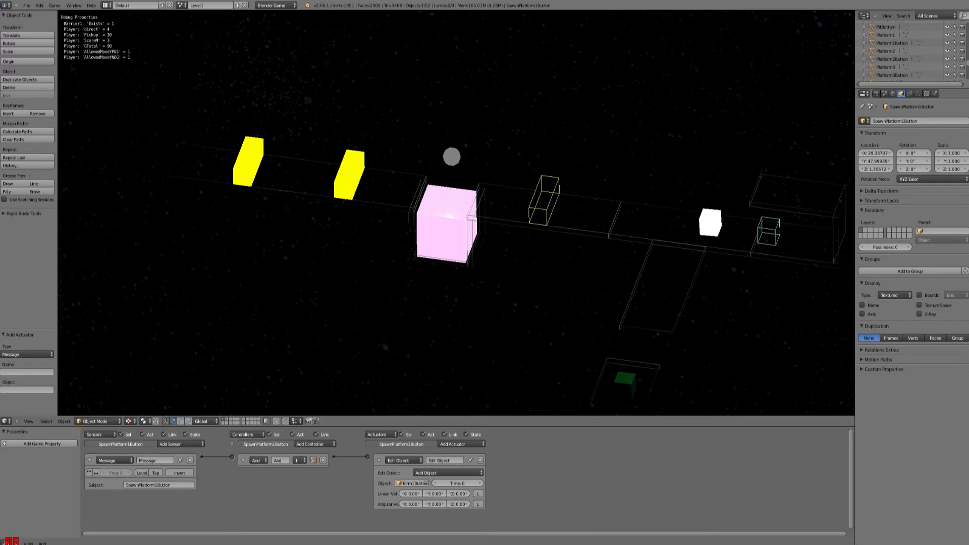
key(Down)
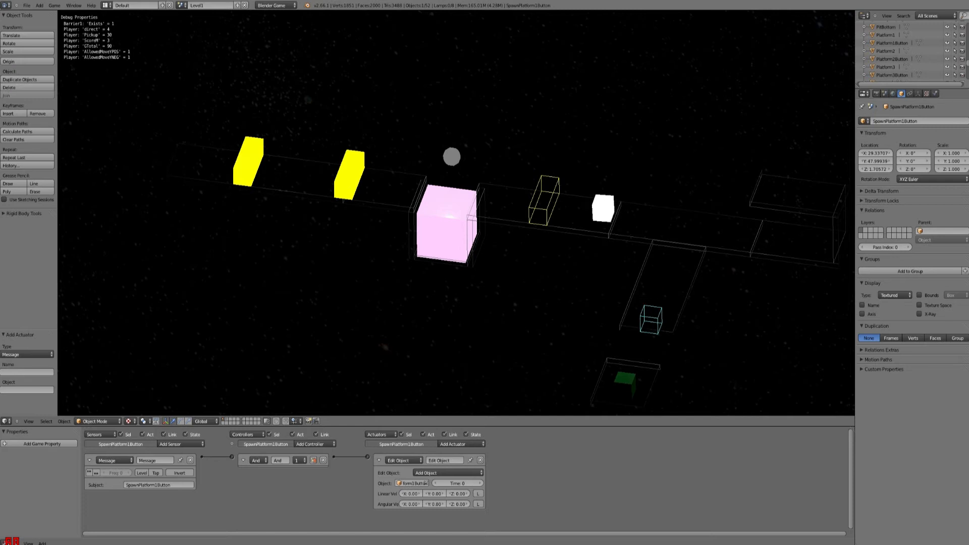
key(Right)
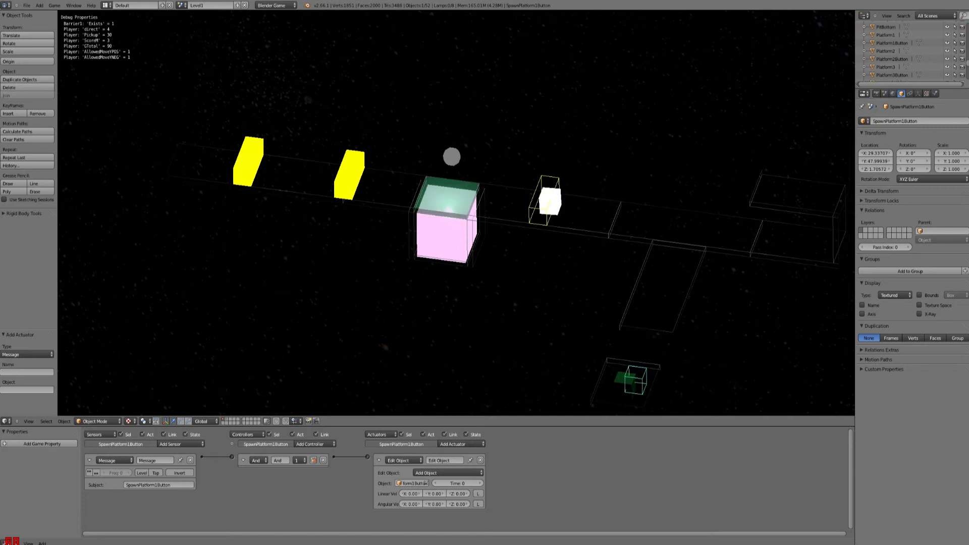
key(Left)
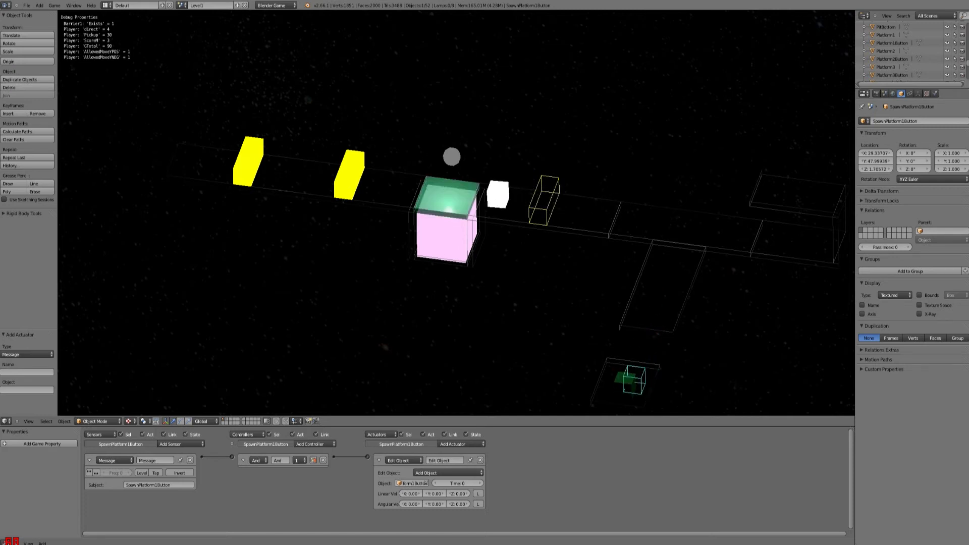
key(Left)
key(Up)
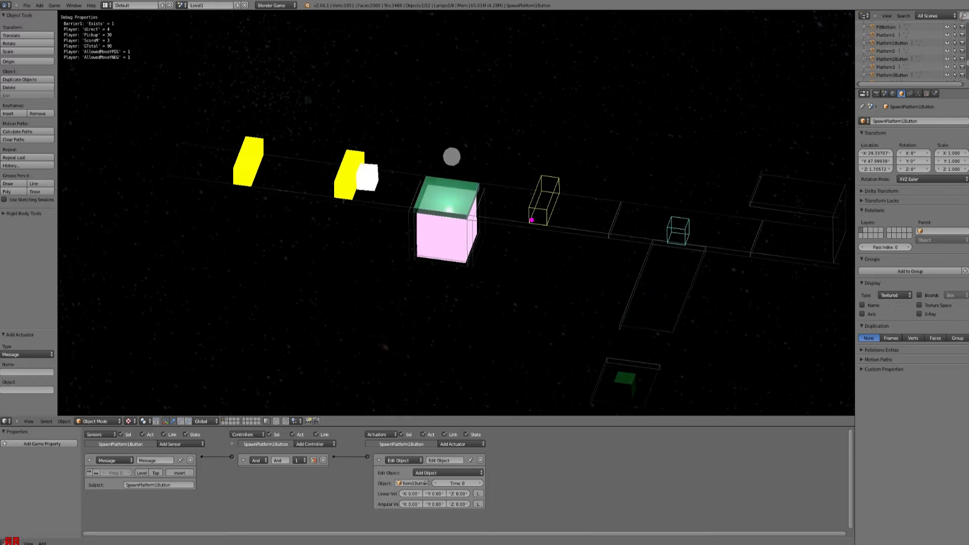
key(Escape)
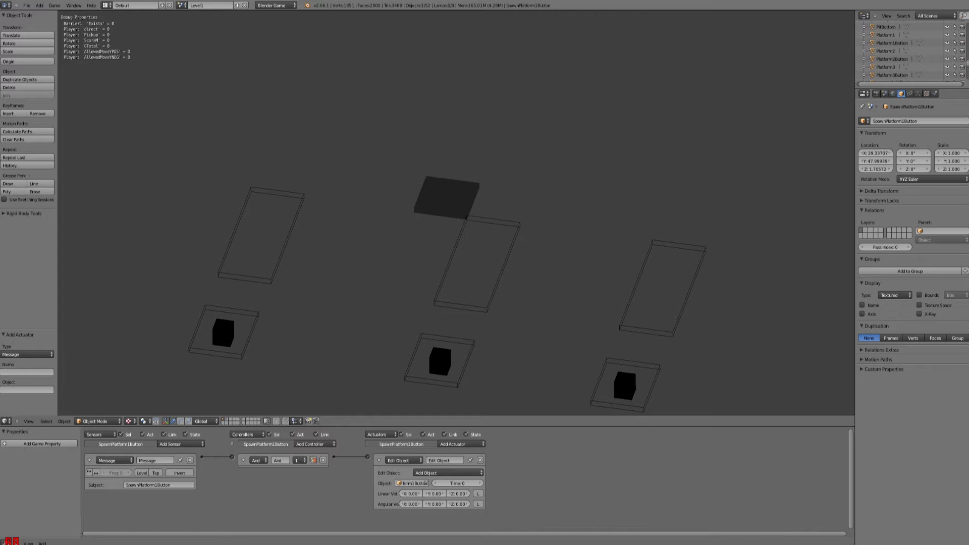
key(Escape)
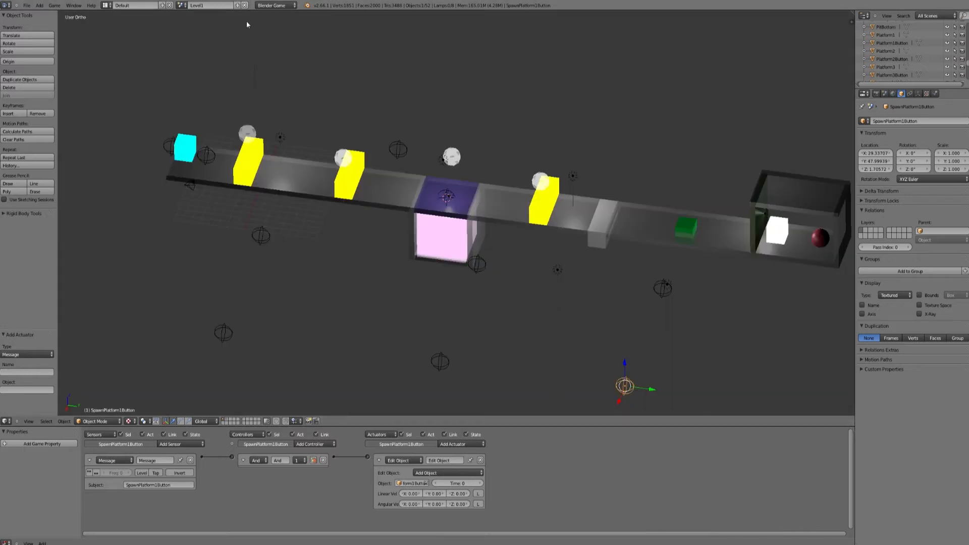
middle_drag(350, 174, 387, 172)
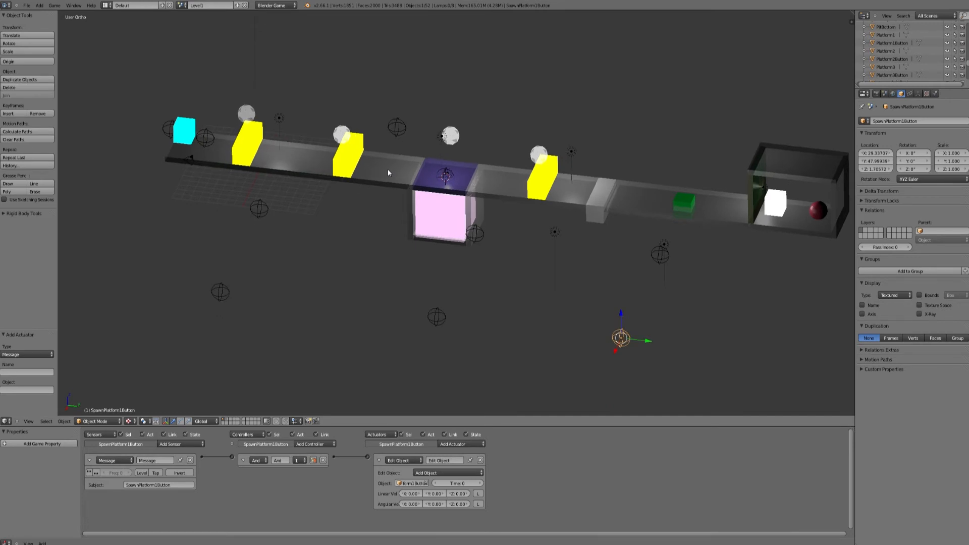
Enlarge the logic editor and check the logic bricks of GunPickup2, Pickup2 and Pickup3
right_click(822, 208)
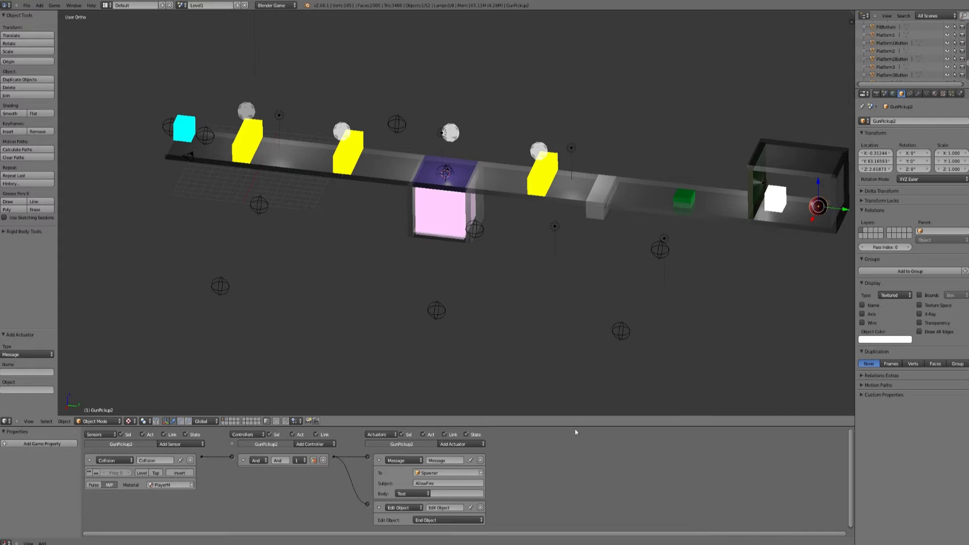
drag(577, 425, 561, 311)
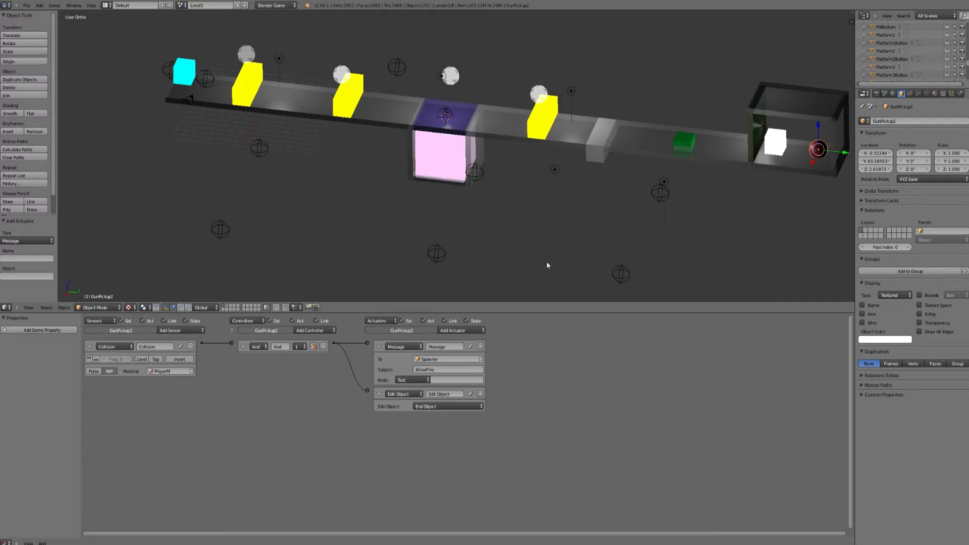
right_click(339, 76)
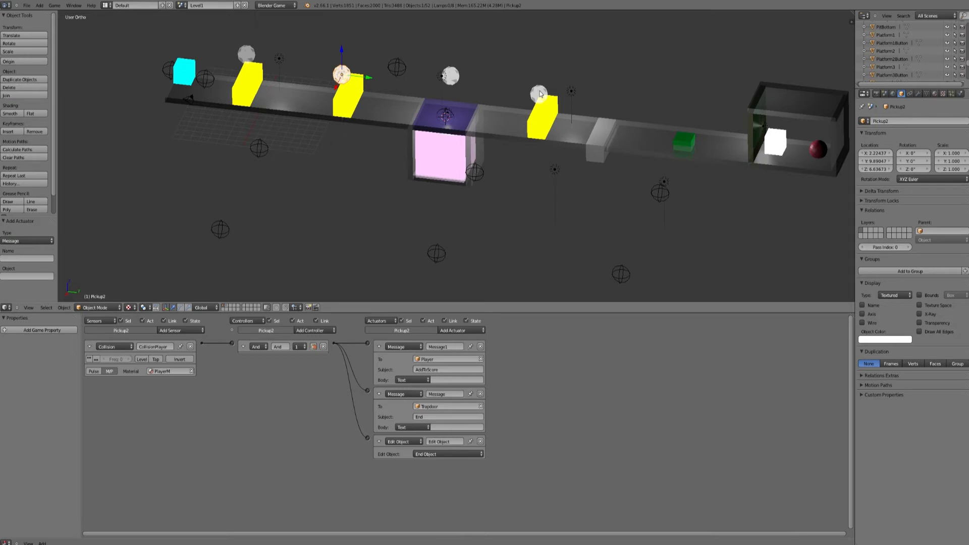
right_click(450, 75)
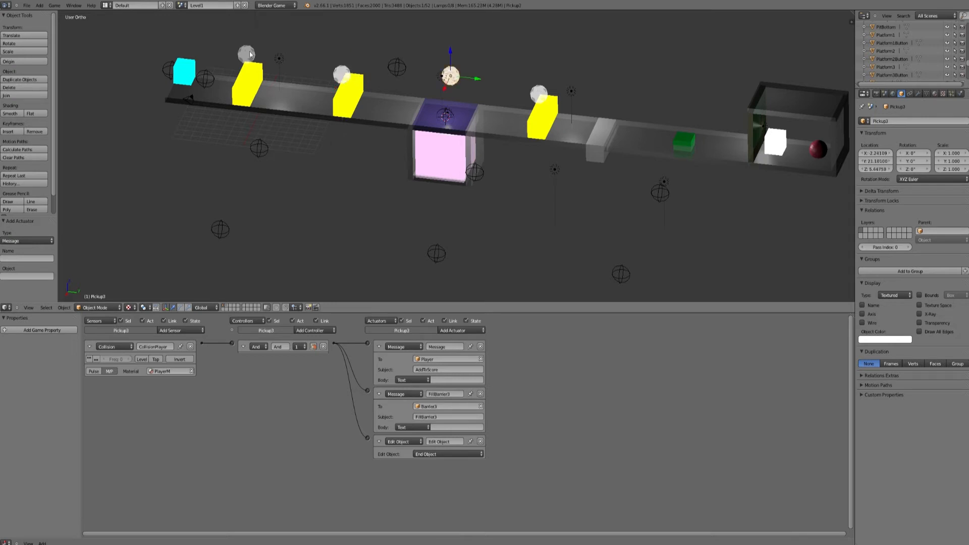
Add a Message sensor with subject End to Pickup1 and link it to a new And controller
right_click(252, 55)
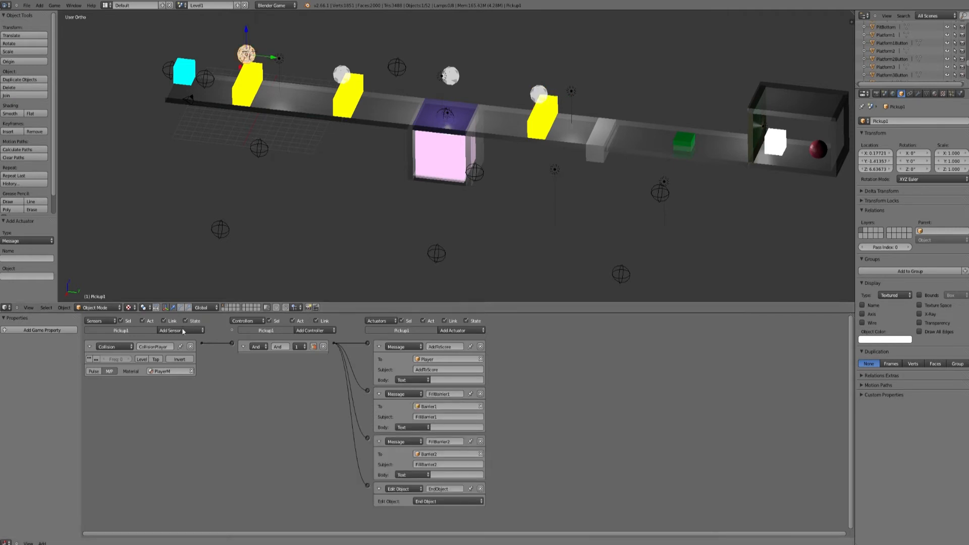
click(181, 331)
click(173, 388)
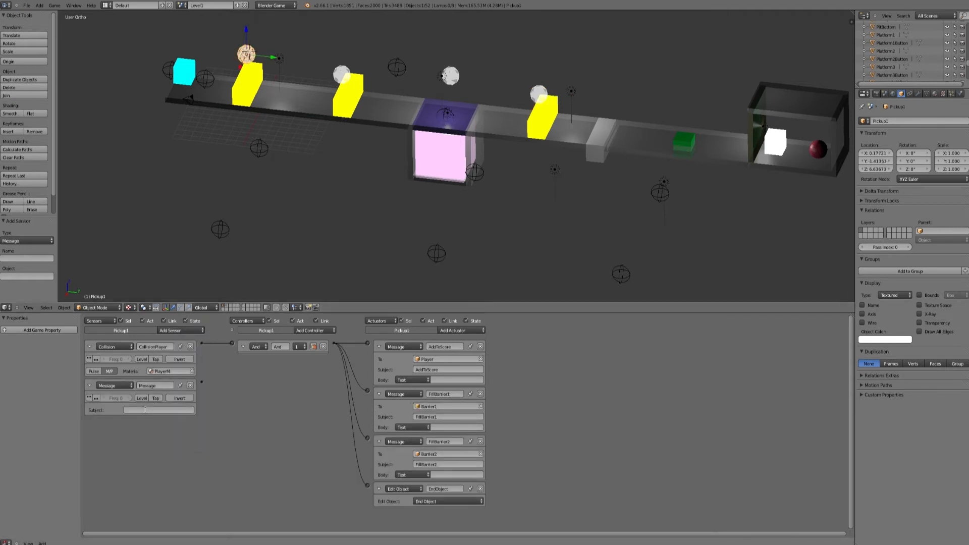
click(142, 412)
text(End)
key(Return)
click(315, 331)
click(309, 340)
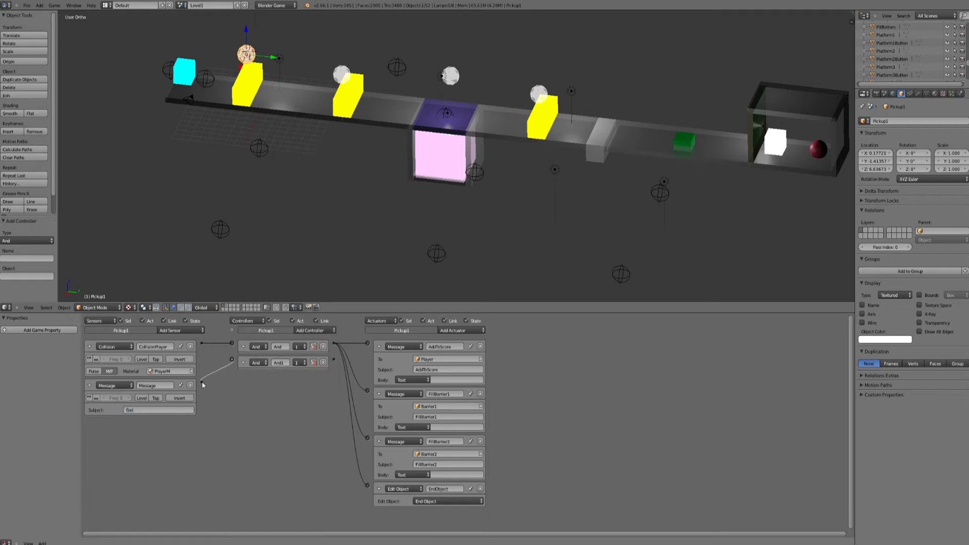
drag(202, 382, 231, 359)
Add an Edit Object actuator set to End Object on Pickup1, link it to the second And controller, and select GunPickup2
click(469, 333)
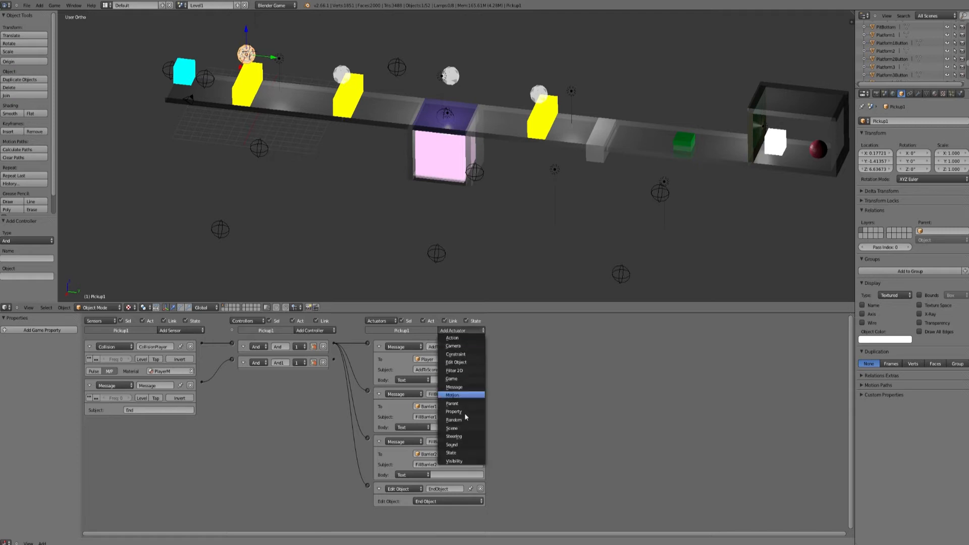
click(459, 366)
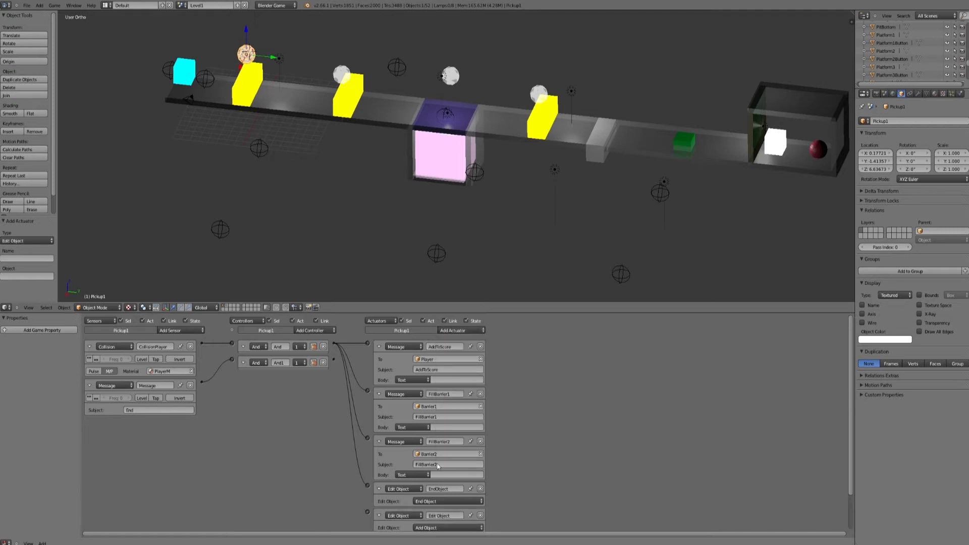
click(435, 525)
click(434, 516)
drag(367, 512, 333, 360)
right_click(343, 74)
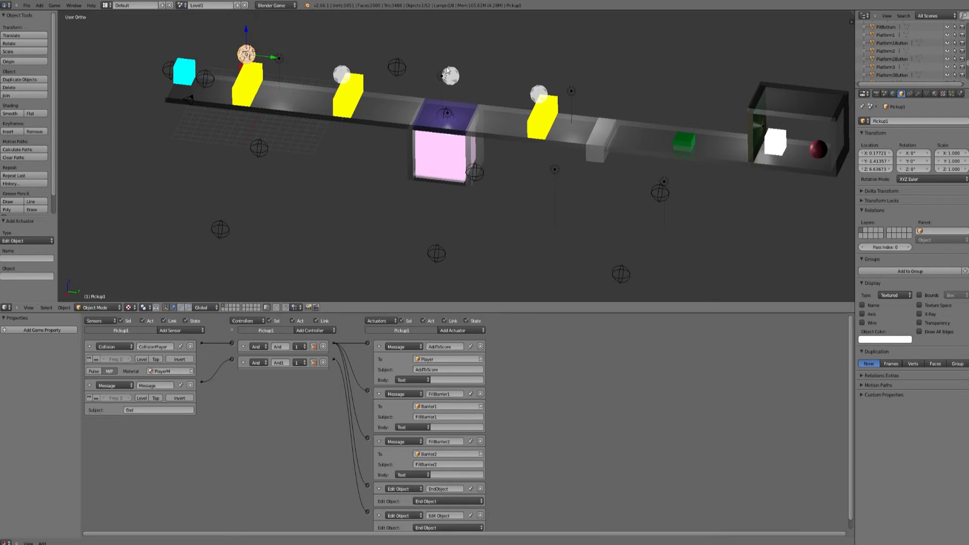
right_click(819, 149)
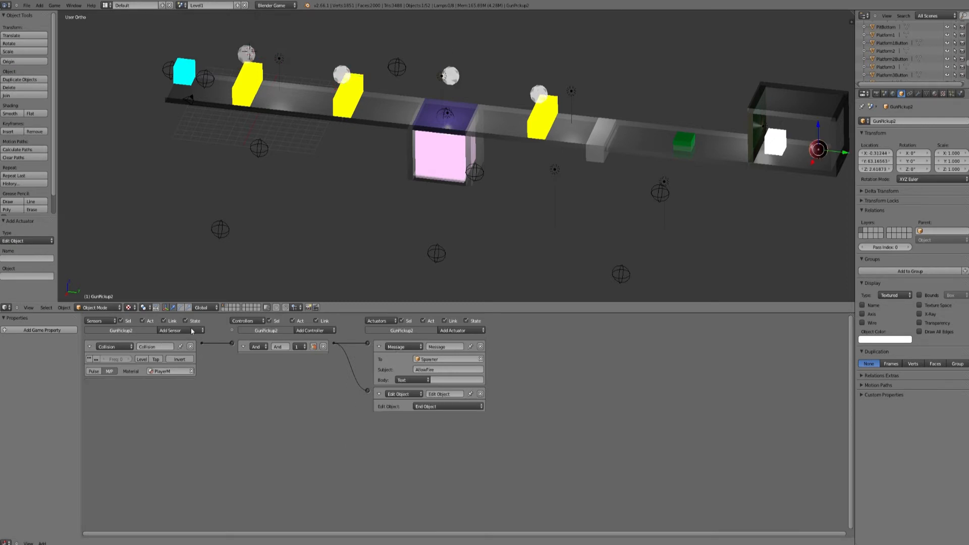
click(192, 331)
click(179, 386)
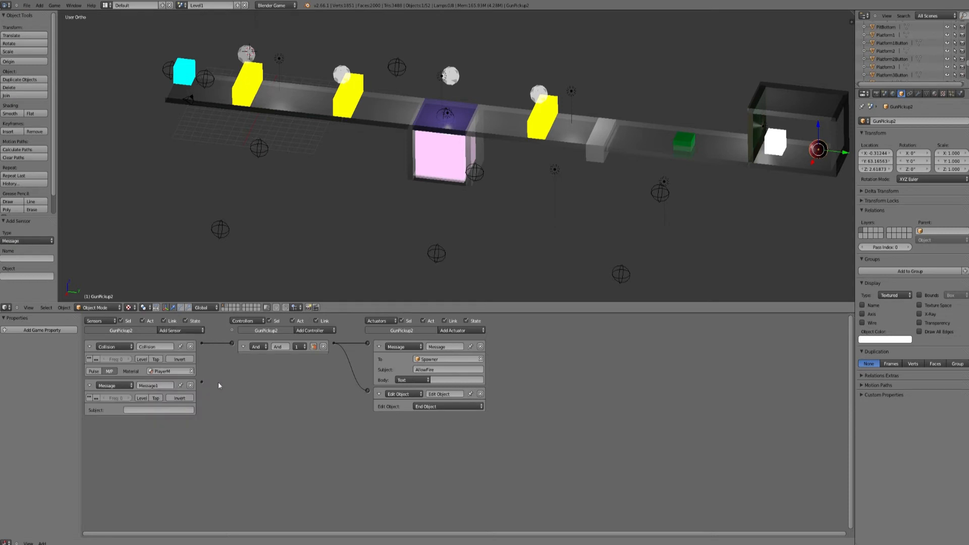
click(168, 410)
click(191, 386)
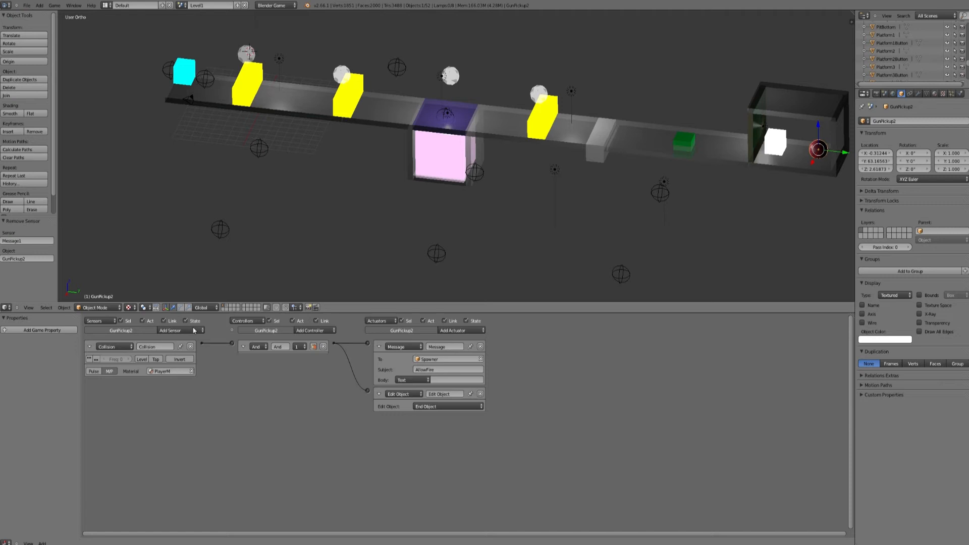
click(473, 331)
click(463, 365)
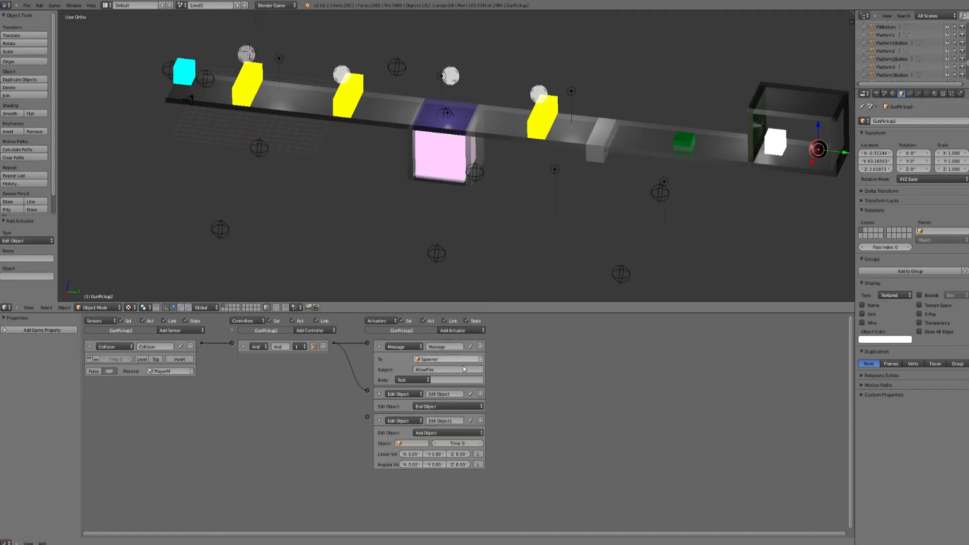
click(423, 433)
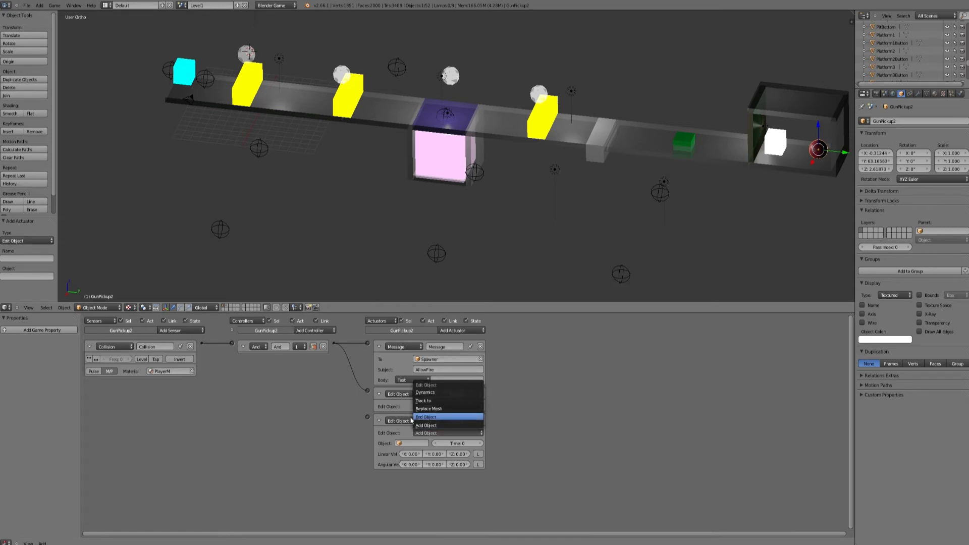
click(415, 417)
drag(367, 417, 334, 343)
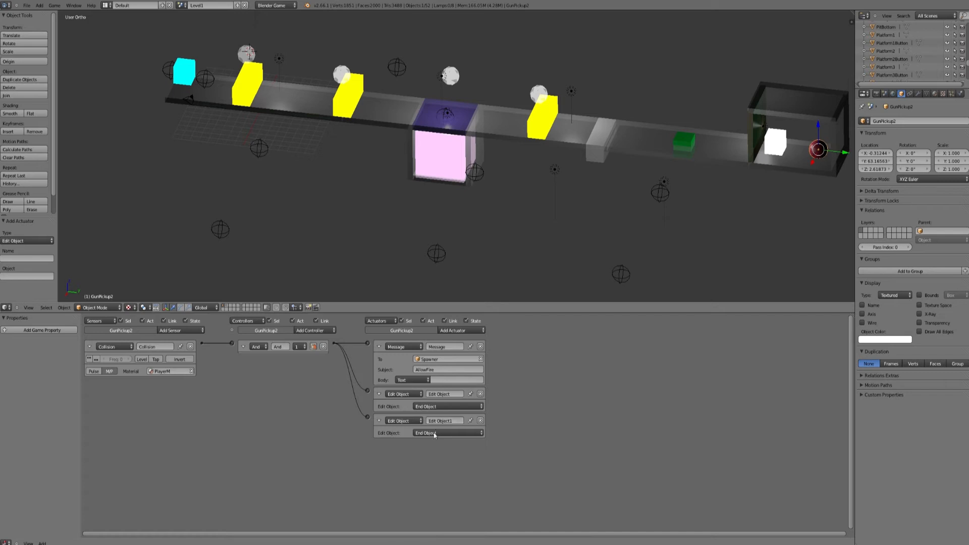
click(480, 420)
Add a Message actuator to GunPickup2 with recipient Pickup1 and subject End, and link it to the existing And controller
click(472, 331)
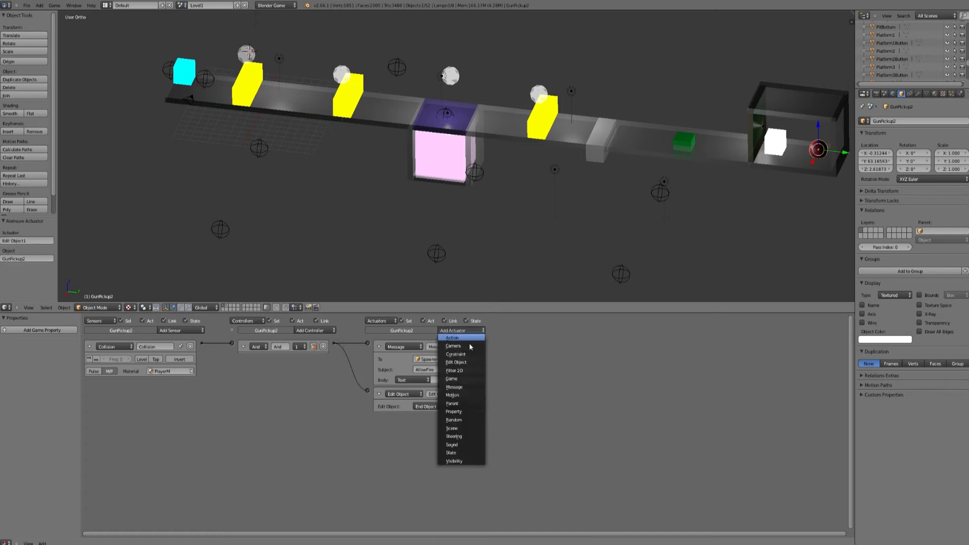
click(461, 387)
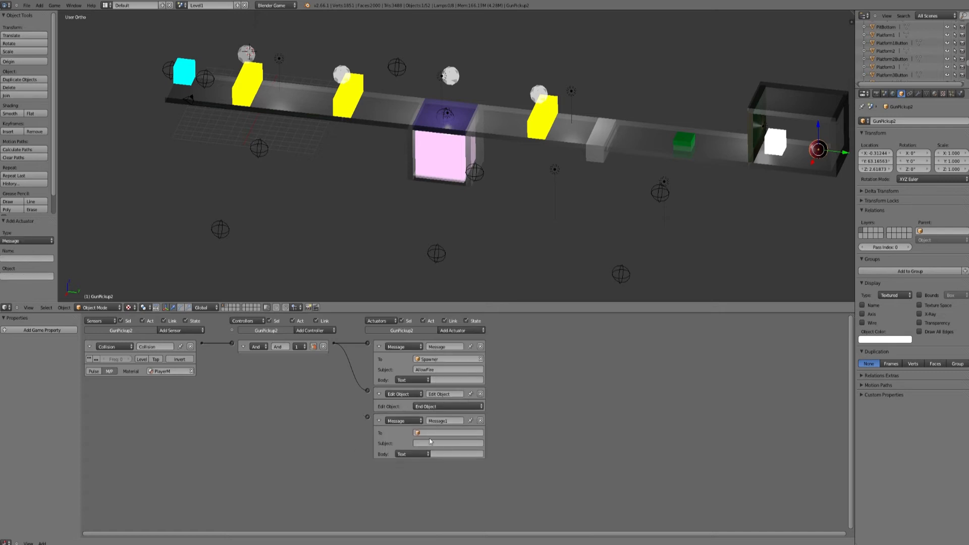
click(428, 433)
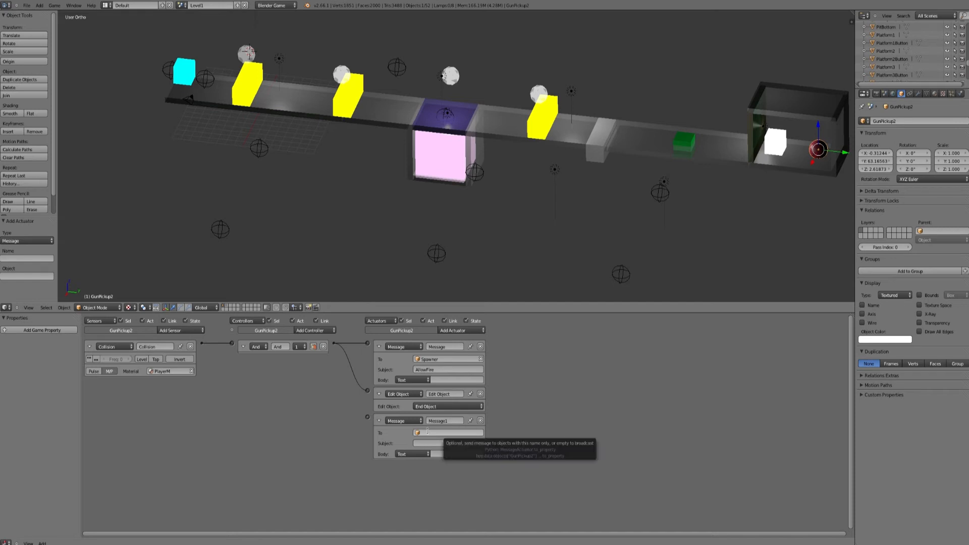
click(428, 433)
text(pic)
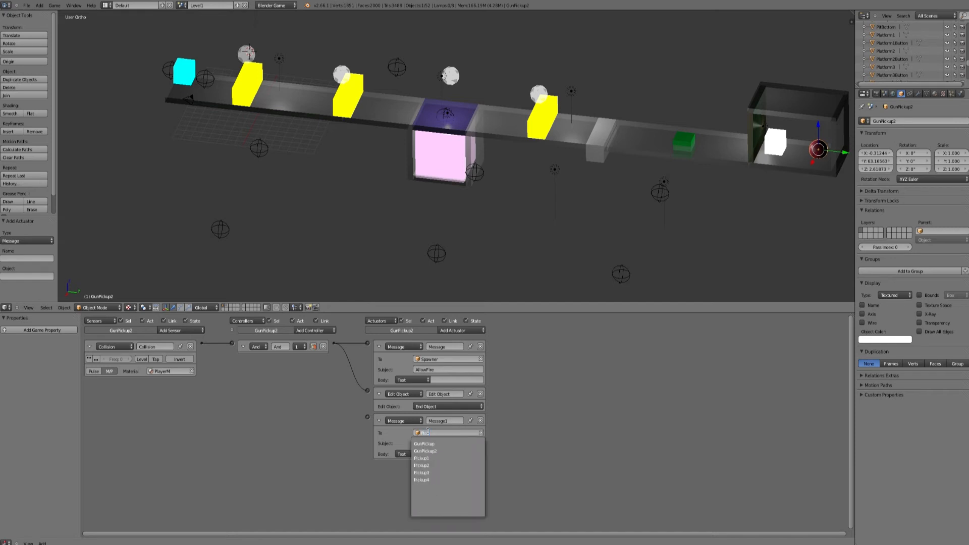
text(kup1)
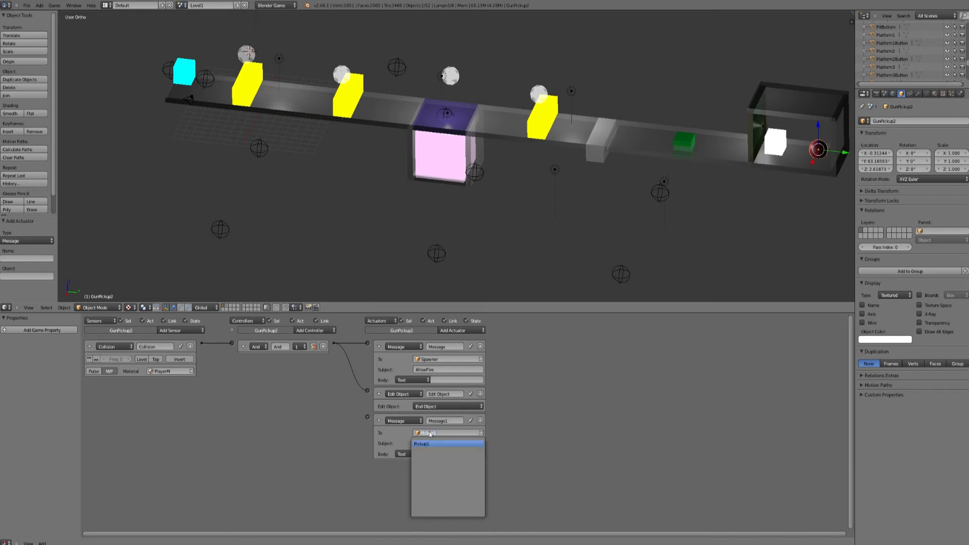
key(Return)
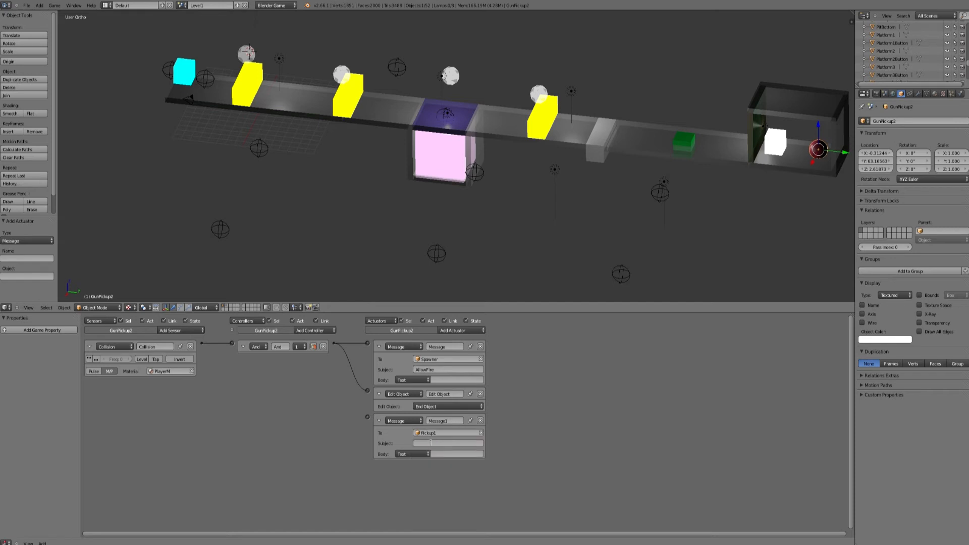
click(431, 443)
text(End)
key(Return)
drag(367, 417, 334, 344)
Compare the End message wiring of Pickup1 with that of GunPickup2, and select Pickup2
click(461, 330)
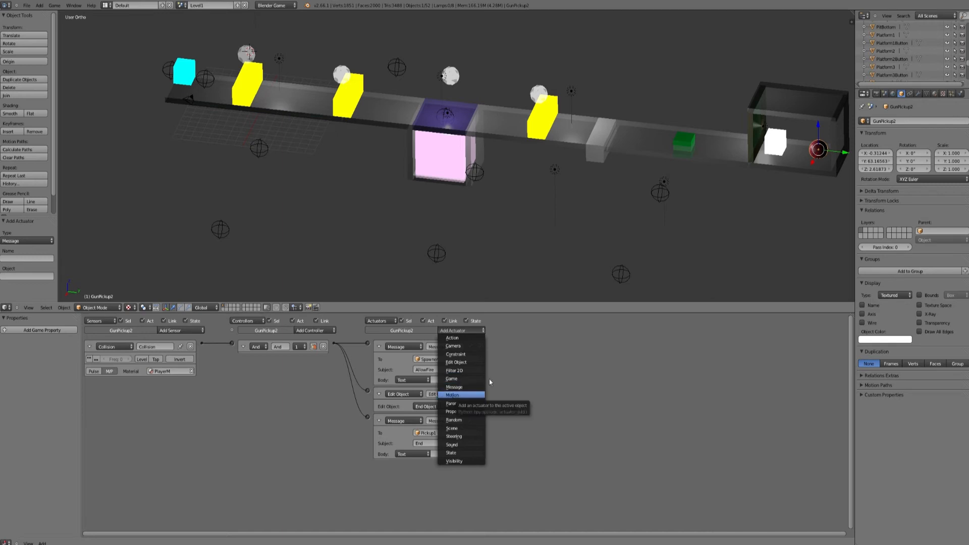
right_click(246, 53)
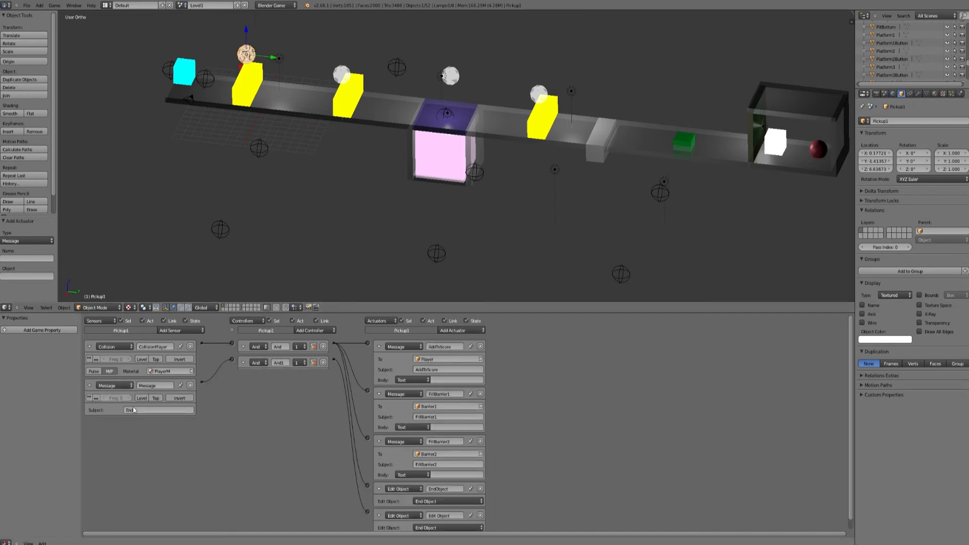
scroll(381, 497, down, 1)
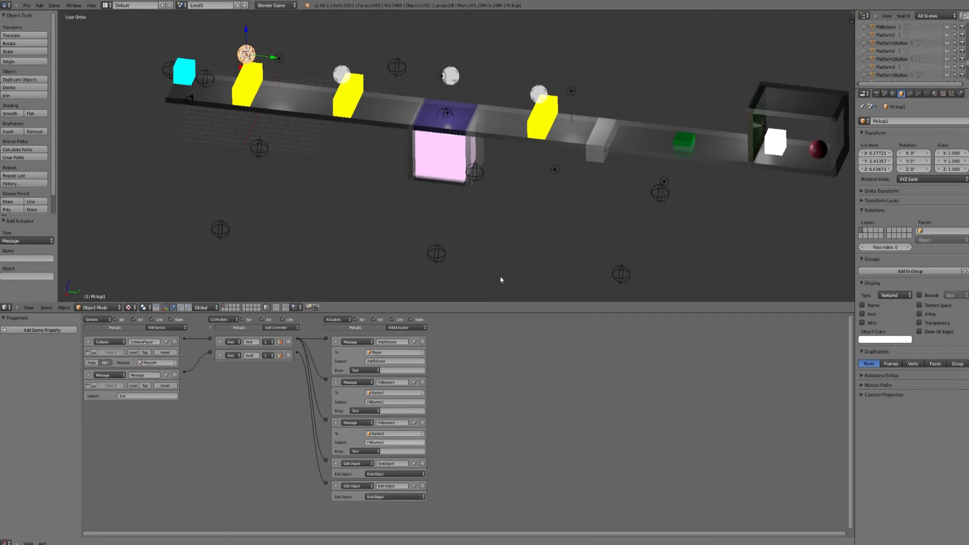
right_click(819, 150)
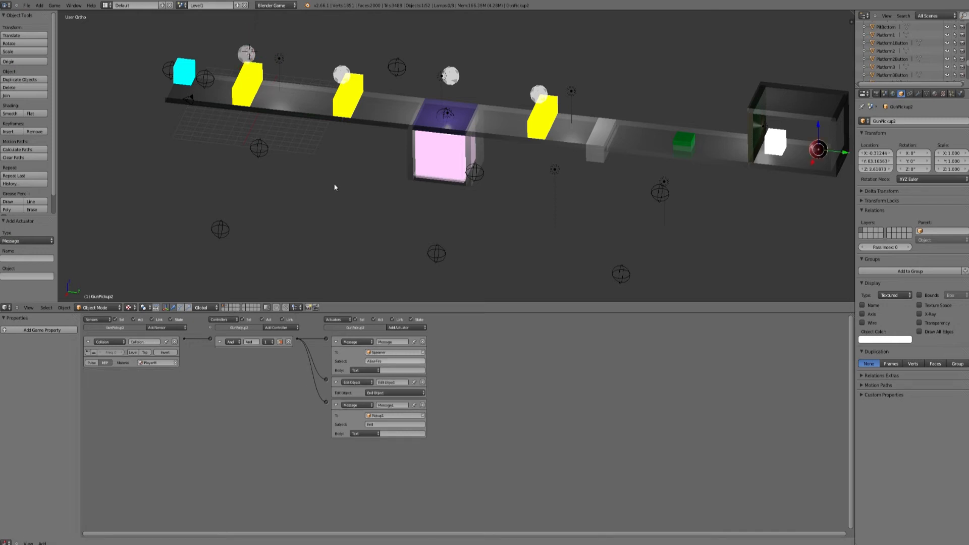
right_click(339, 74)
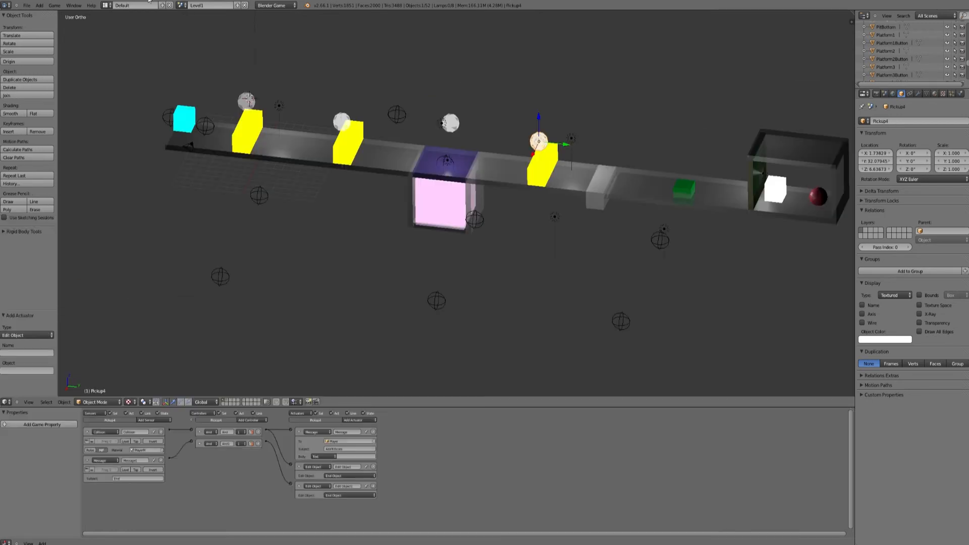
Run the game, jump the player past the pit into the gun pickup's room and back out, and end the game
click(54, 6)
click(59, 15)
key(Right)
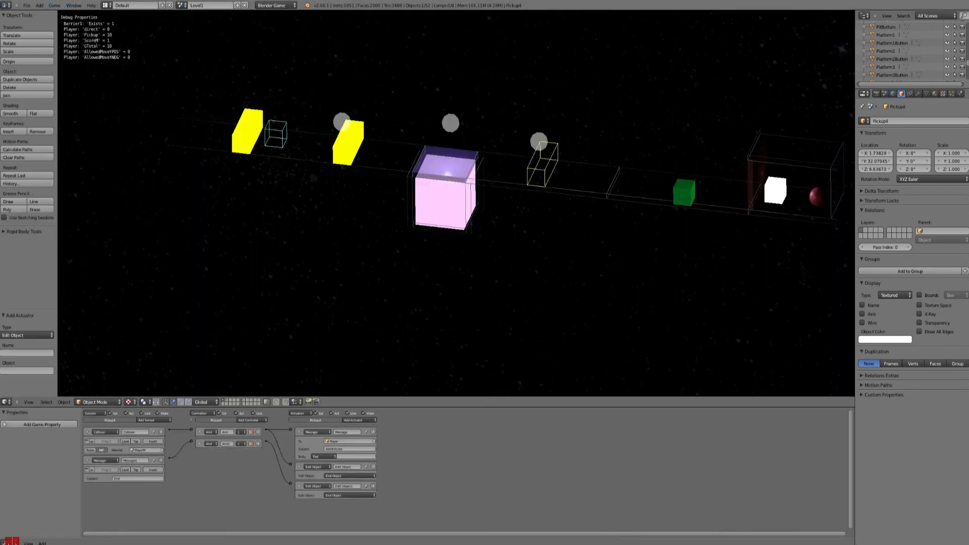
key(space)
key(Right)
key(space)
key(Right)
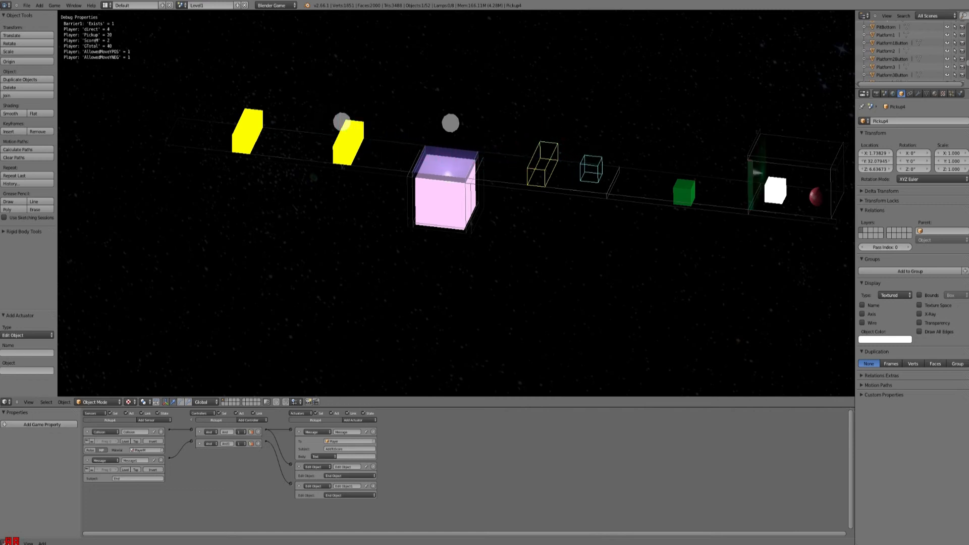
key(Right)
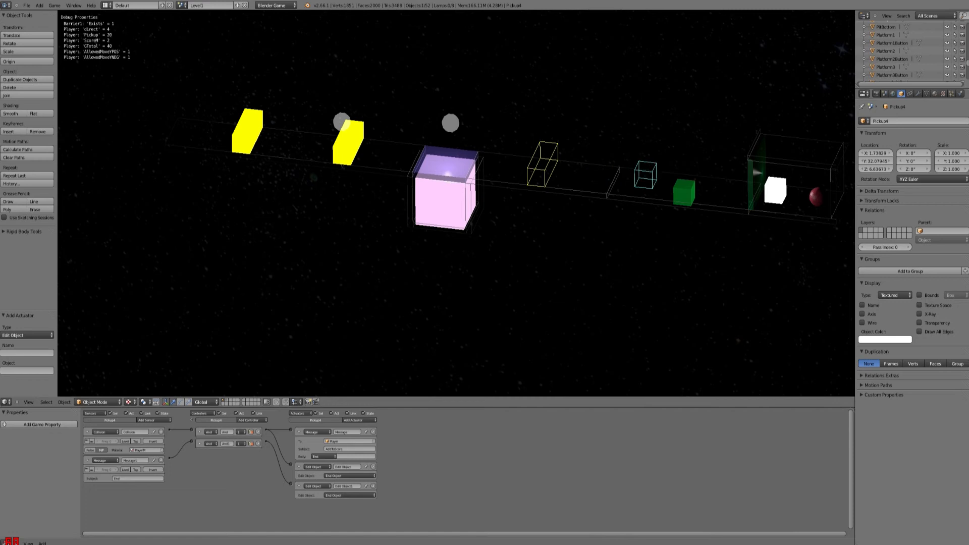
key(Right)
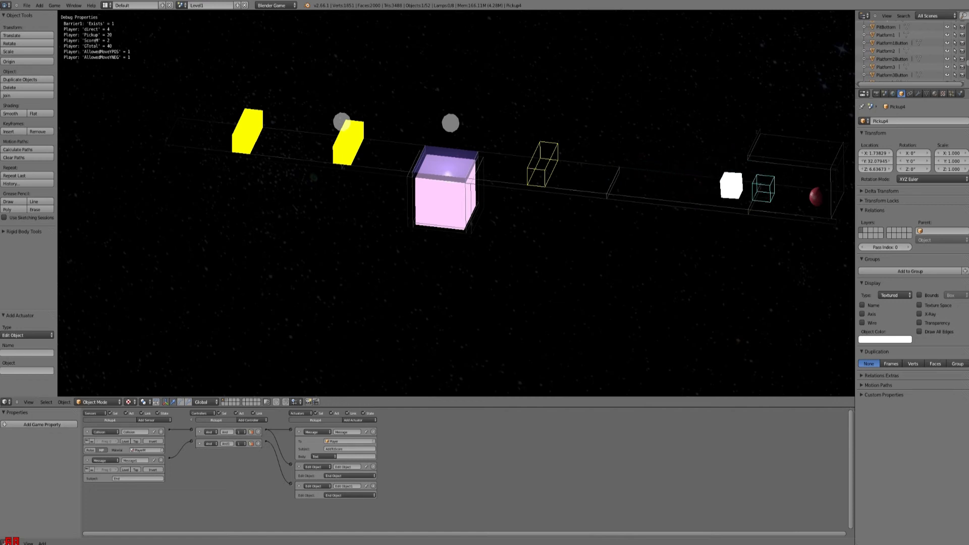
key(Left)
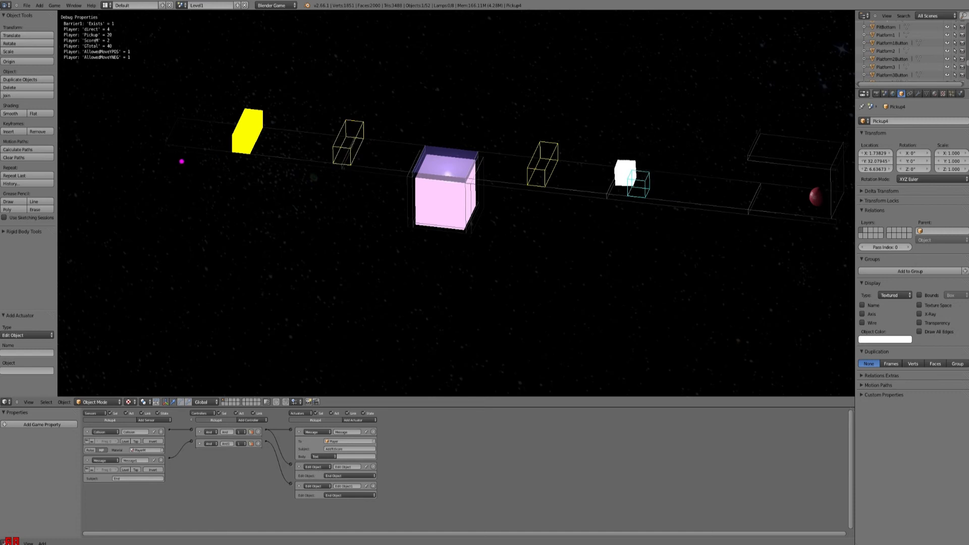
key(Escape)
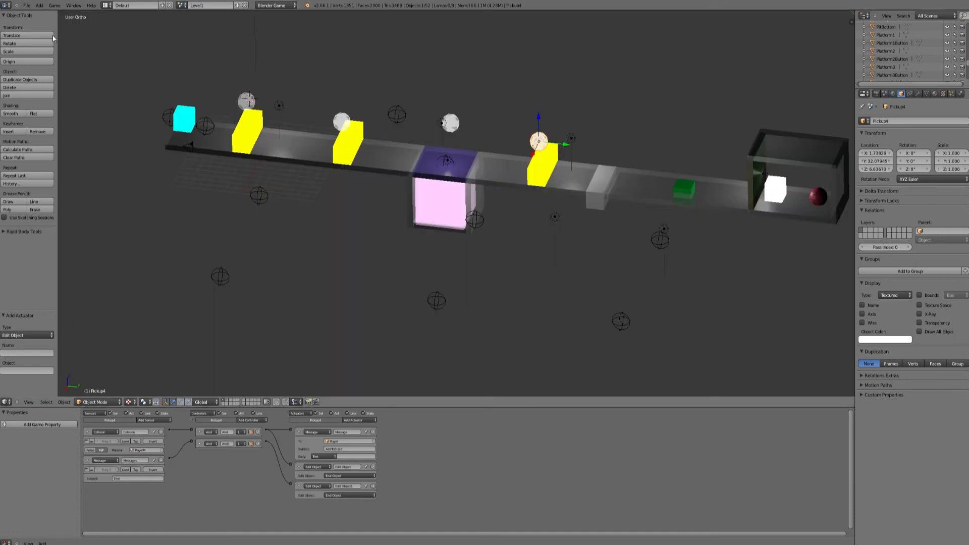
Save the game file
click(27, 5)
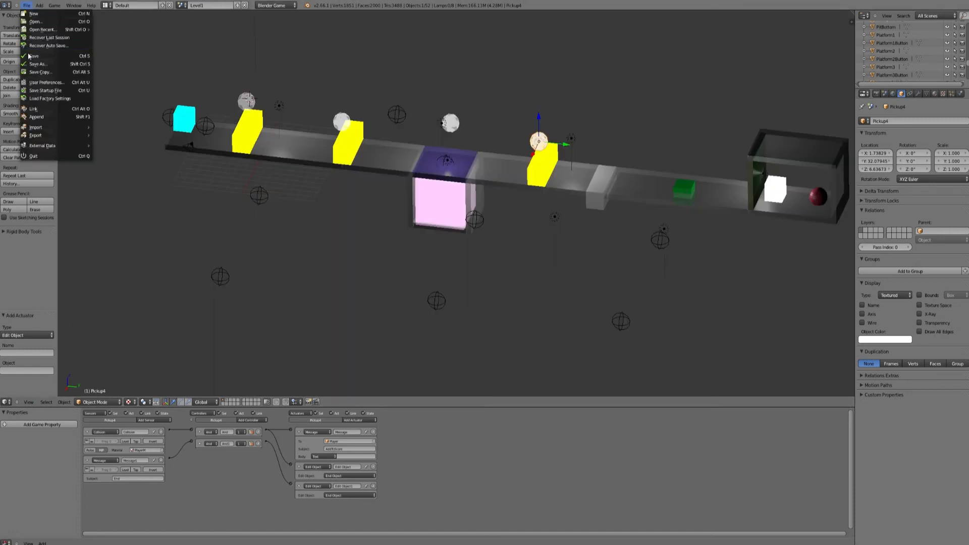
click(69, 57)
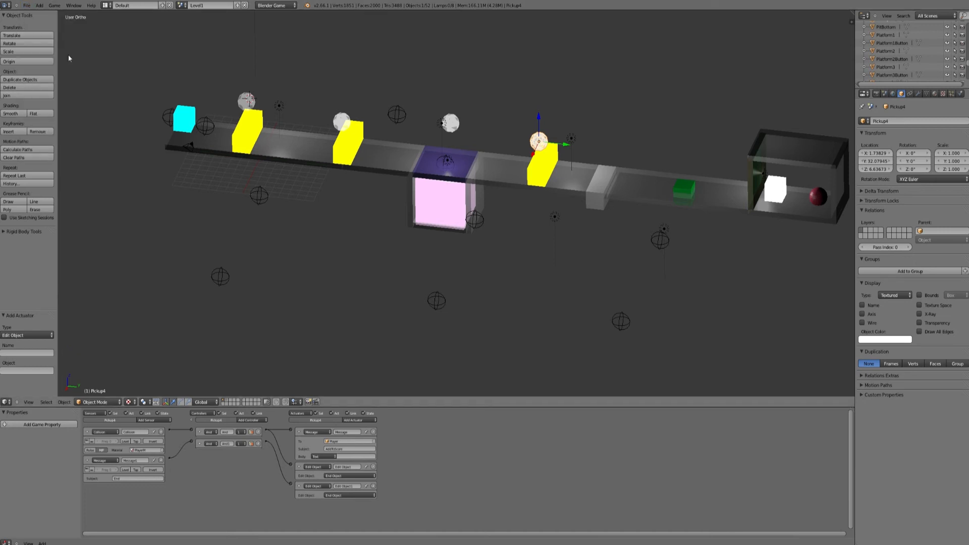
Run the game from the camera view and jump the player over the yellow blocks and the pit to the green button block
middle_drag(212, 212, 224, 258)
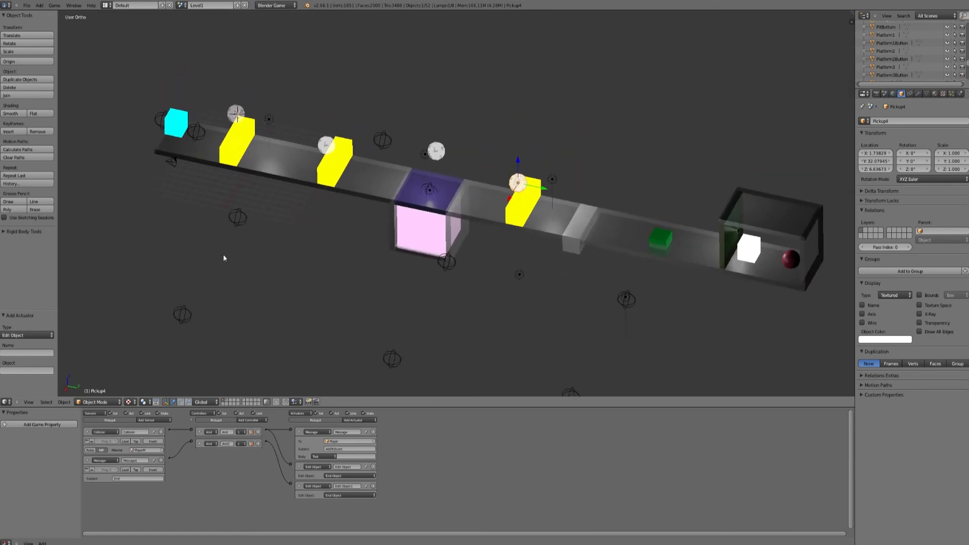
middle_drag(224, 258, 226, 260)
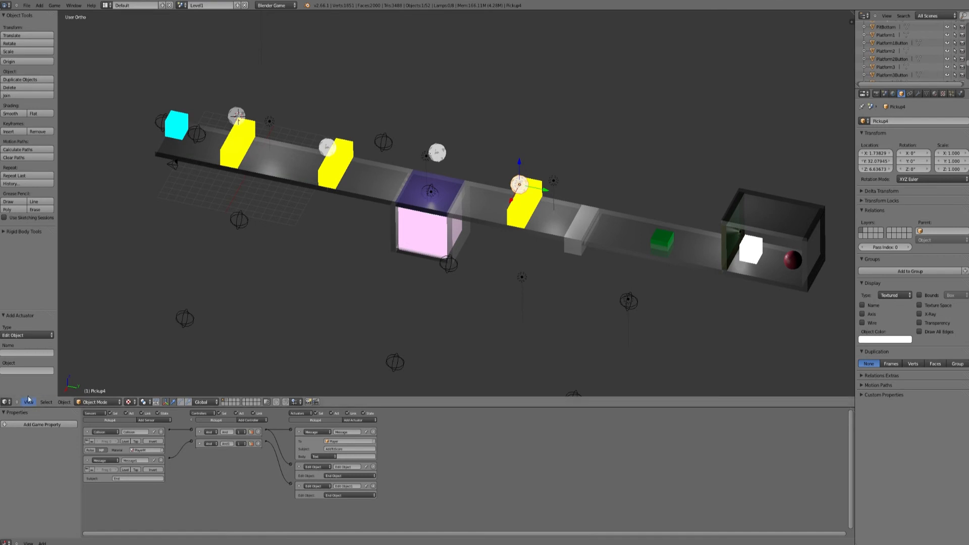
click(29, 403)
click(33, 376)
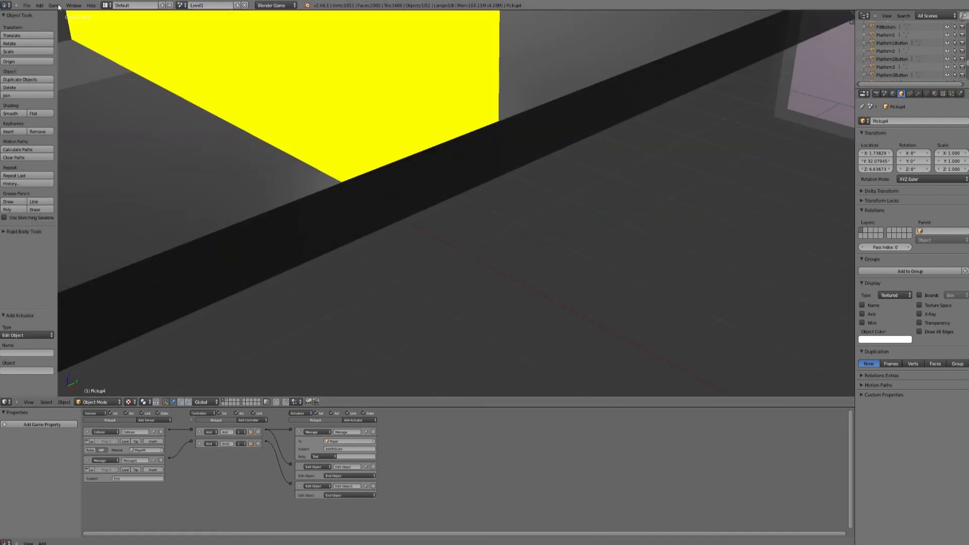
click(55, 6)
click(71, 14)
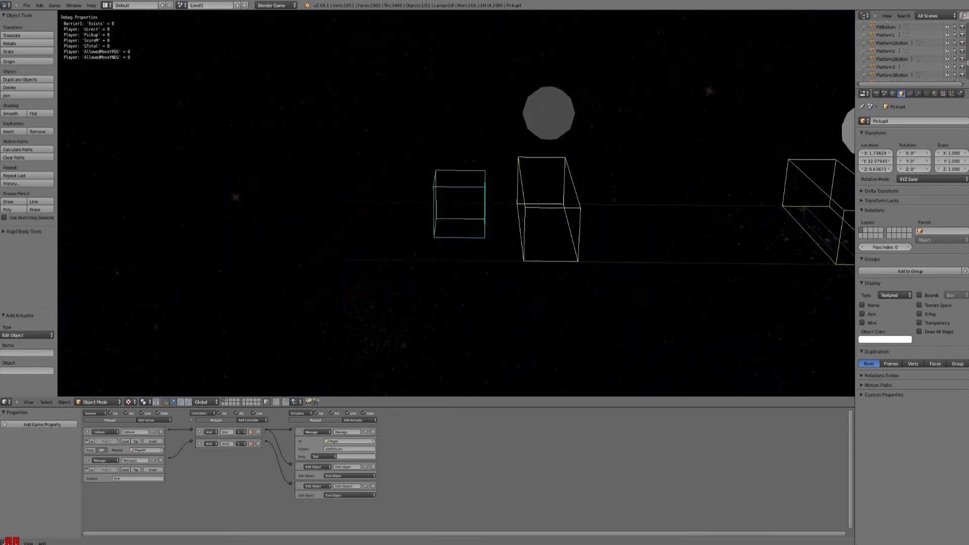
key(space)
key(space)
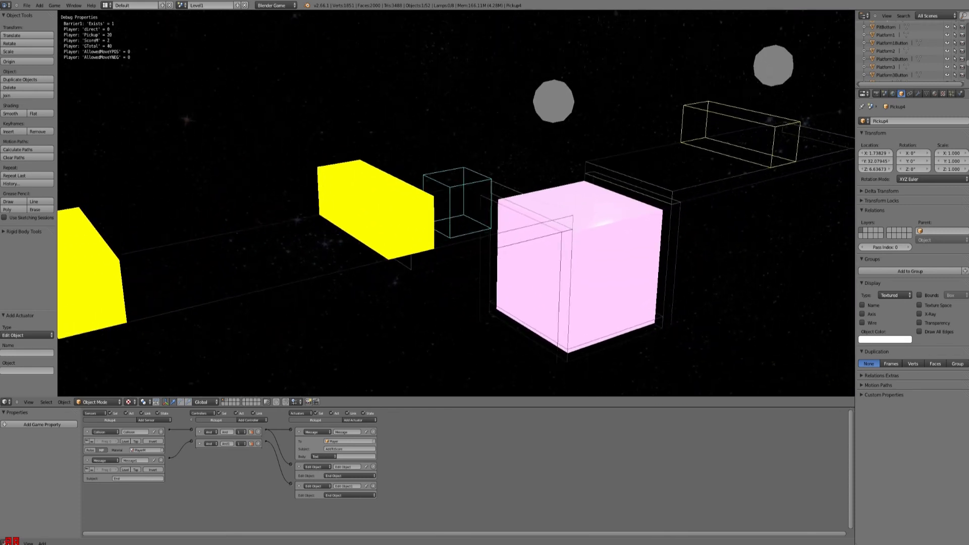
key(space)
key(space)
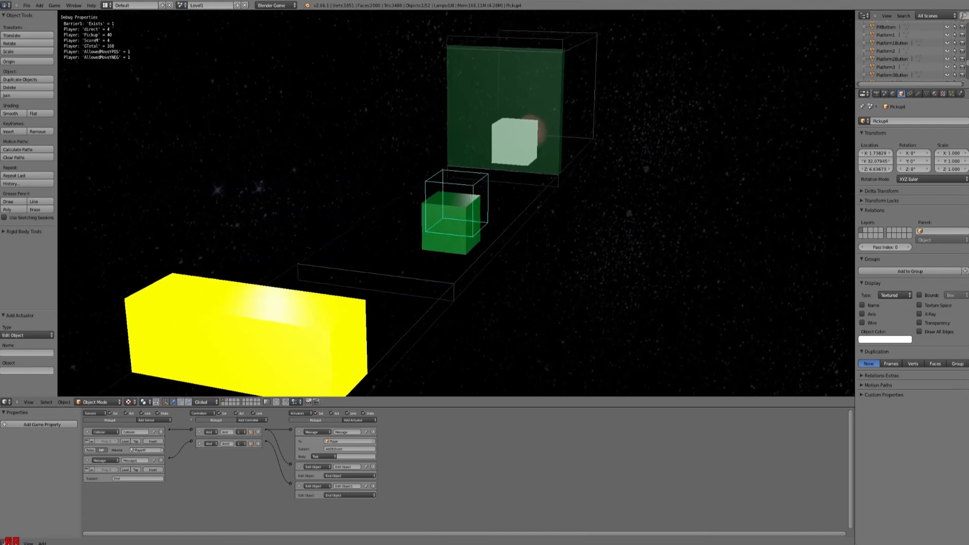
key(Down)
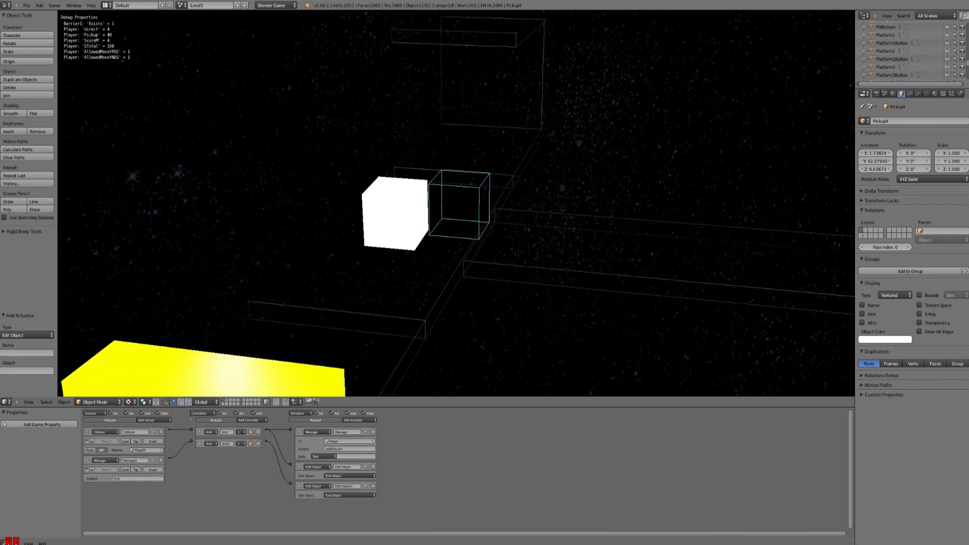
Move the player along the side platform and across the gap to the green button block at its end
key(Right)
key(Left)
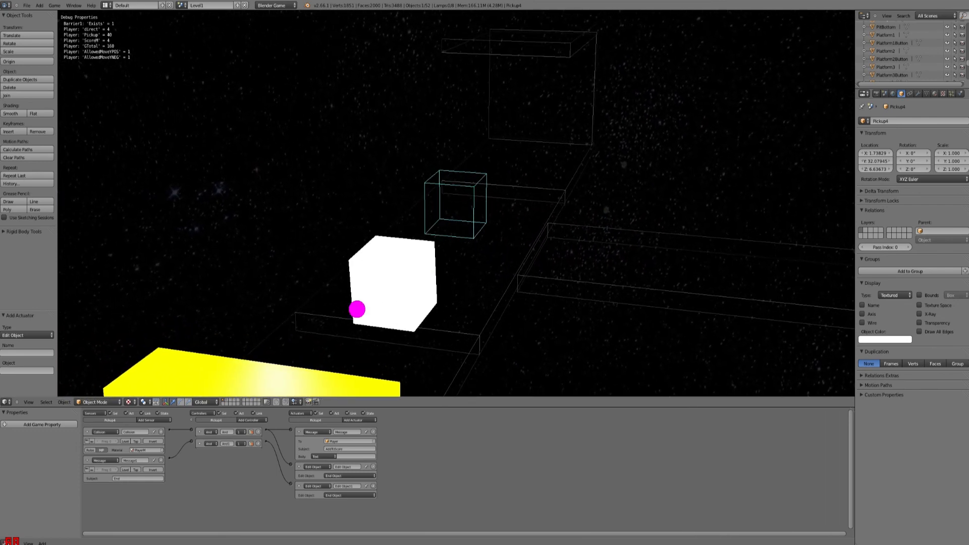
key(Right)
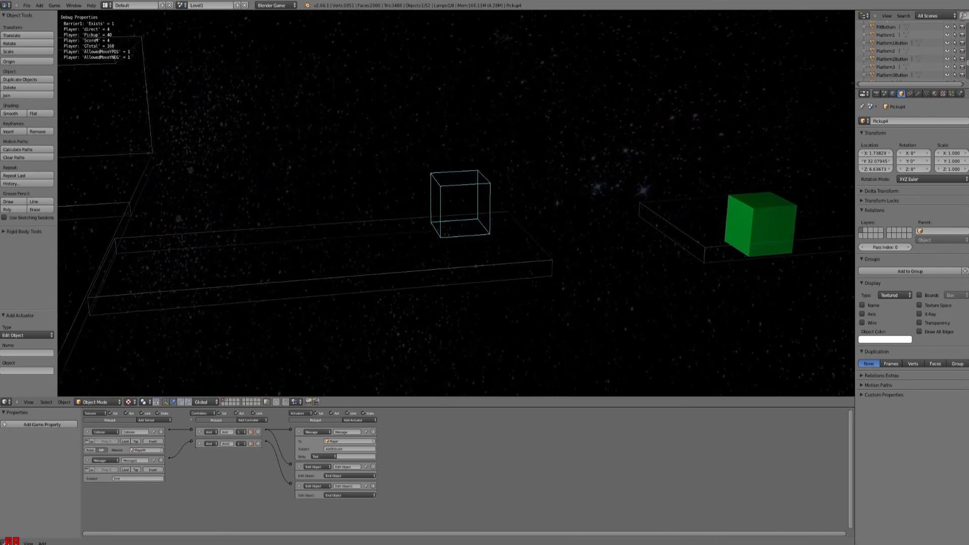
key(Right)
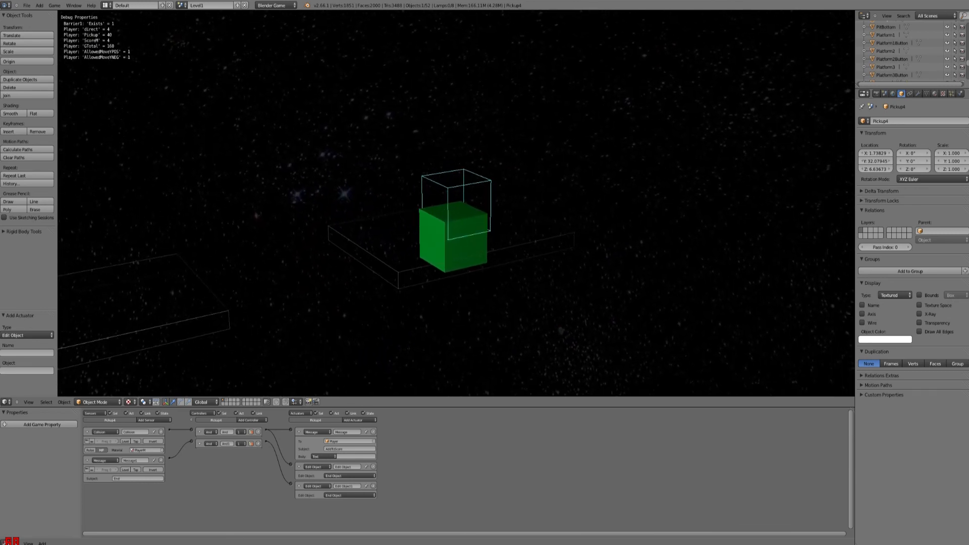
key(Left)
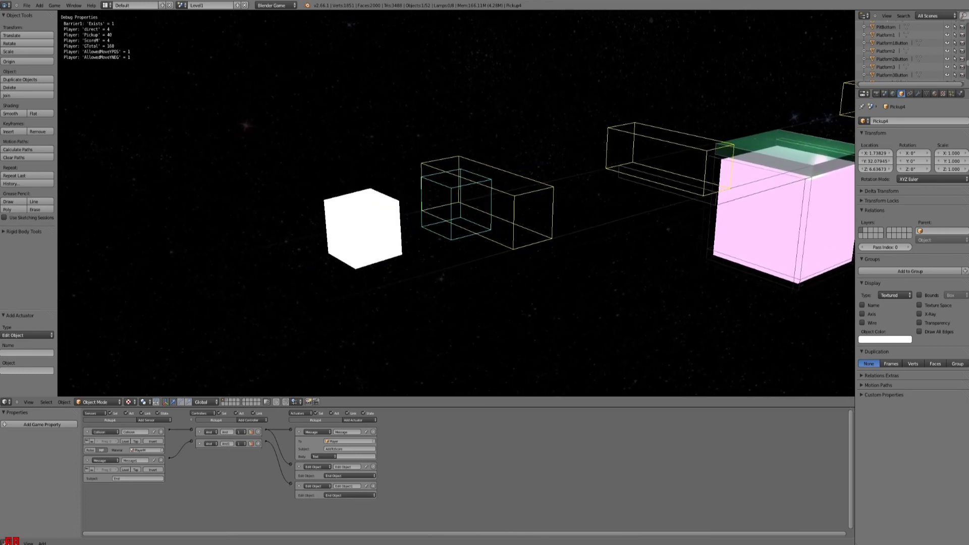
Bring the player back past the pit to the side platform's green button block again, return along the platform, and end the game
key(Up)
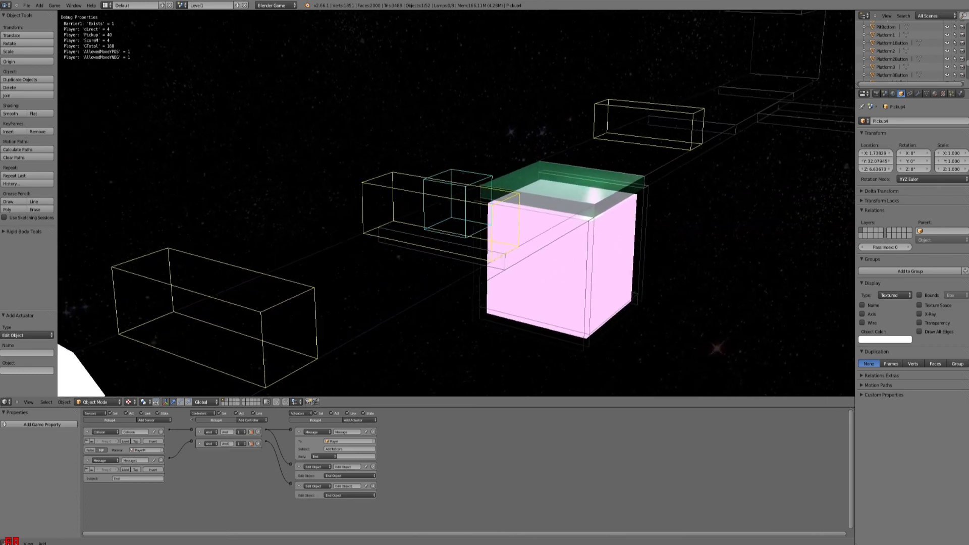
key(Up)
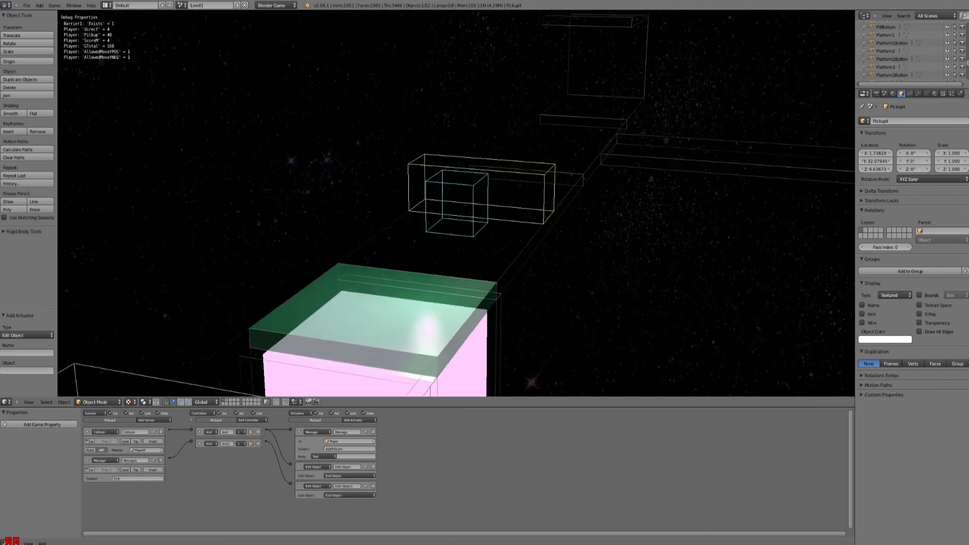
key(Up)
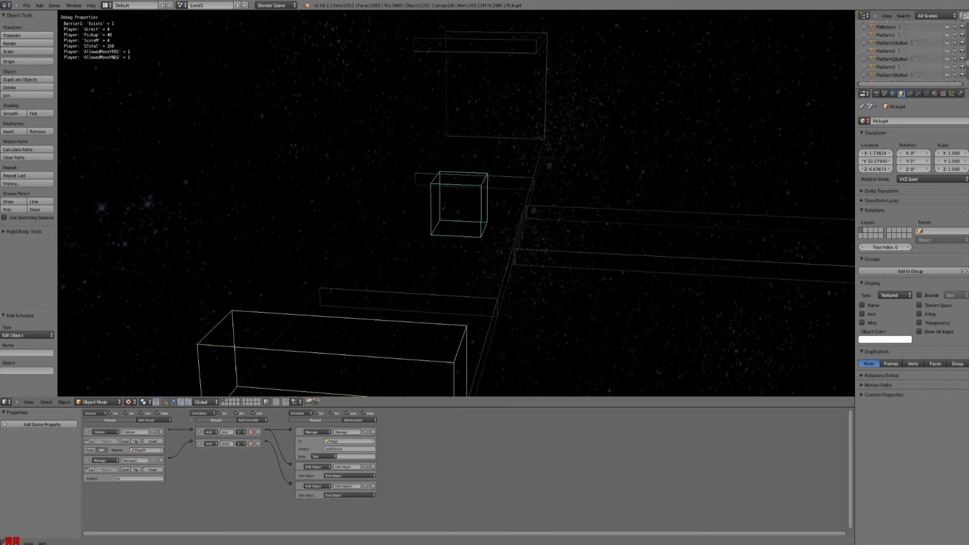
key(Up)
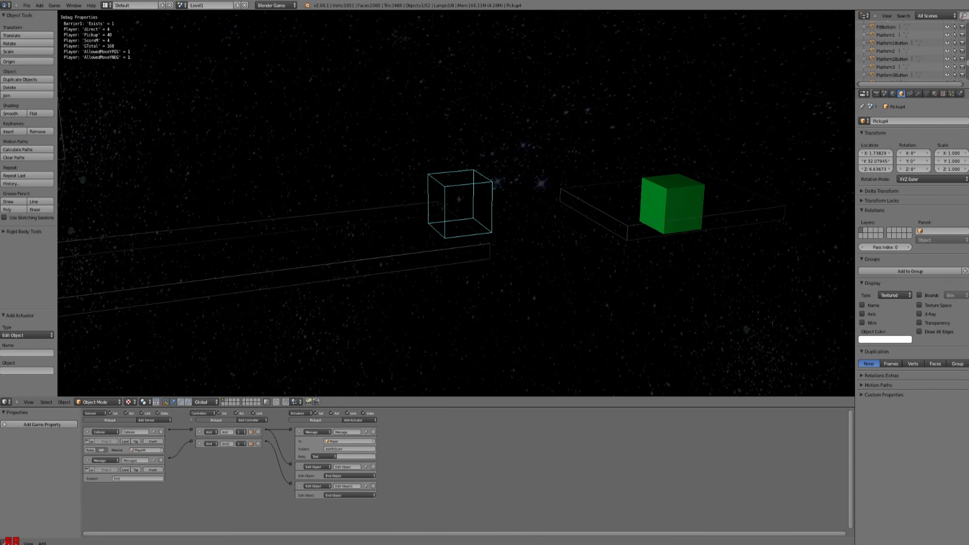
key(Up)
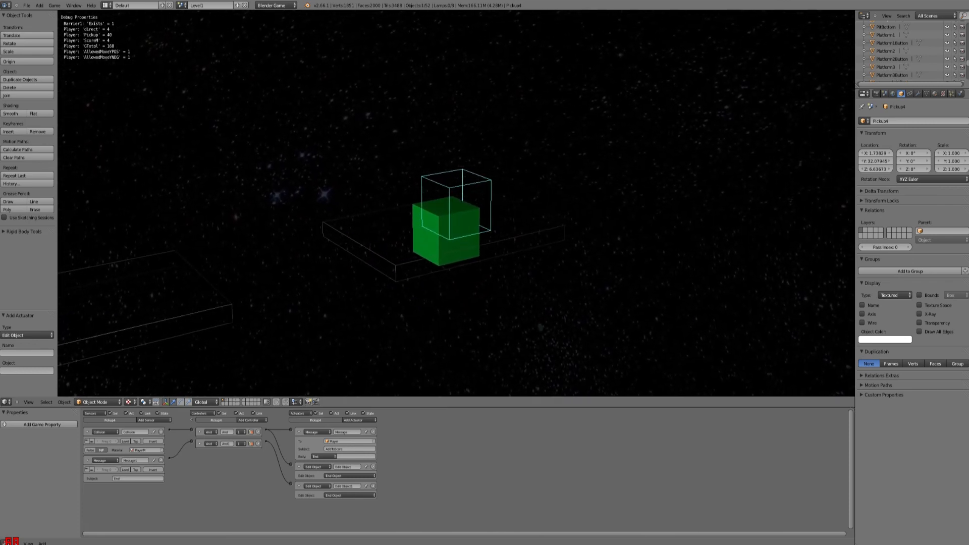
key(Down)
key(Left)
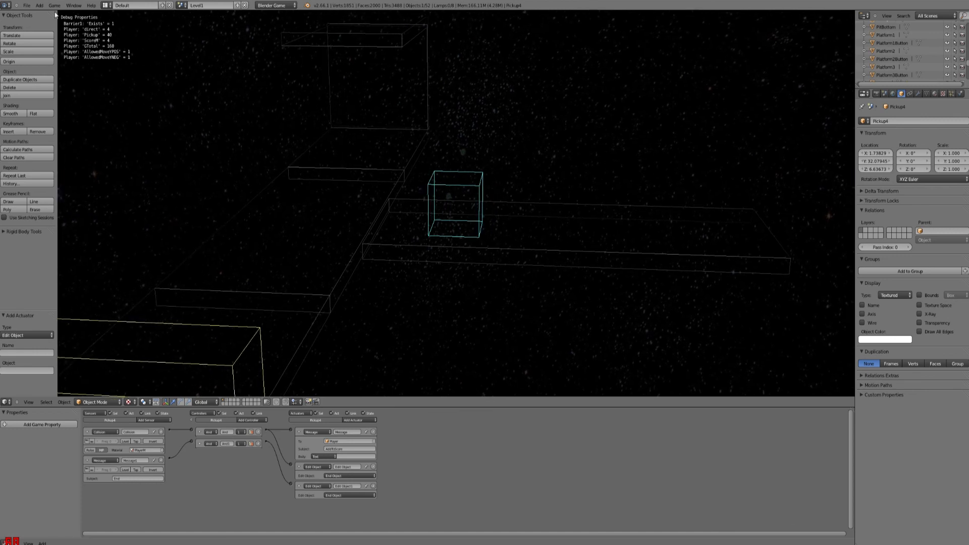
key(Escape)
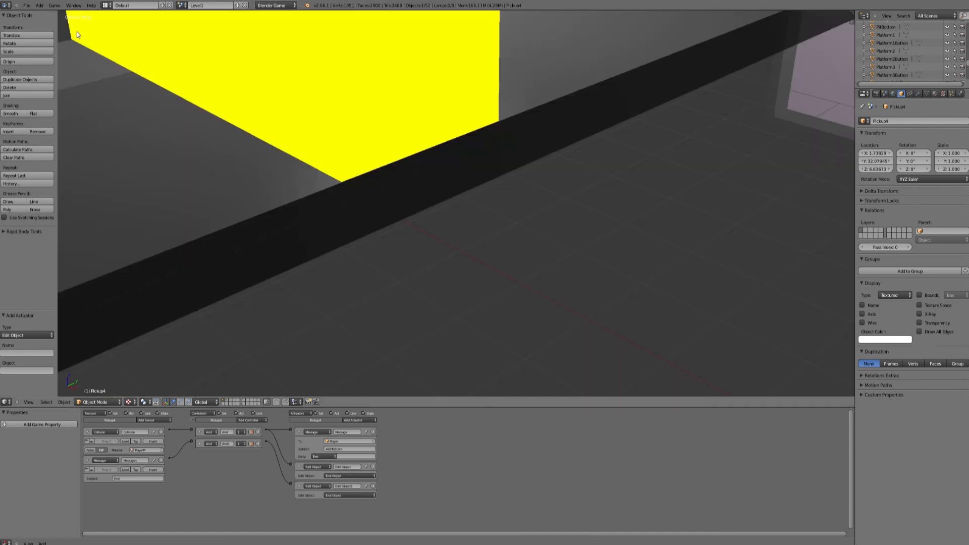
On the second layer, add an Edit Object actuator set to End Object to Platform3Button and link it to the And controller
click(228, 403)
middle_drag(251, 394, 226, 224)
right_click(226, 223)
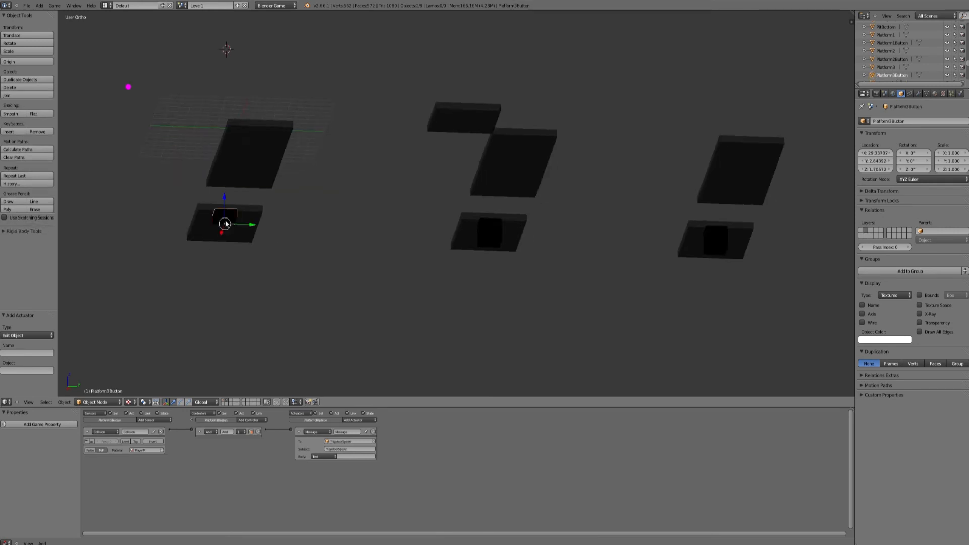
click(352, 421)
click(360, 445)
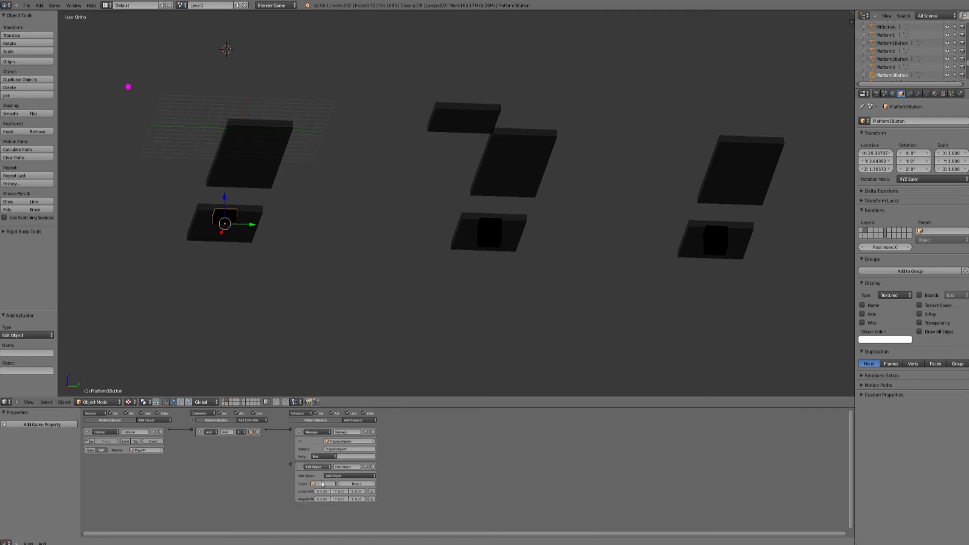
click(349, 476)
click(343, 468)
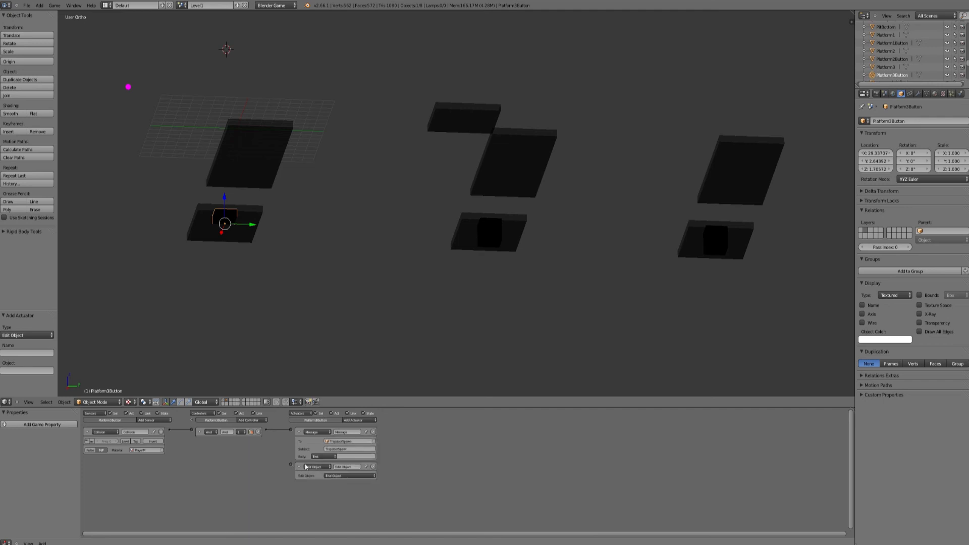
drag(266, 430, 291, 465)
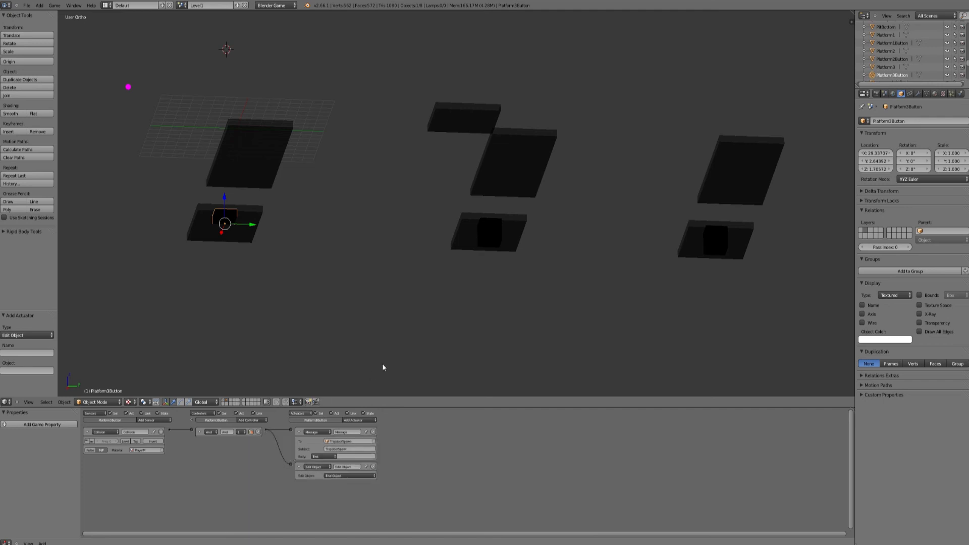
Add an Edit Object actuator set to End Object to Platform2Button and link it to the And controller
right_click(483, 234)
shift+right_click(513, 166)
right_click(486, 230)
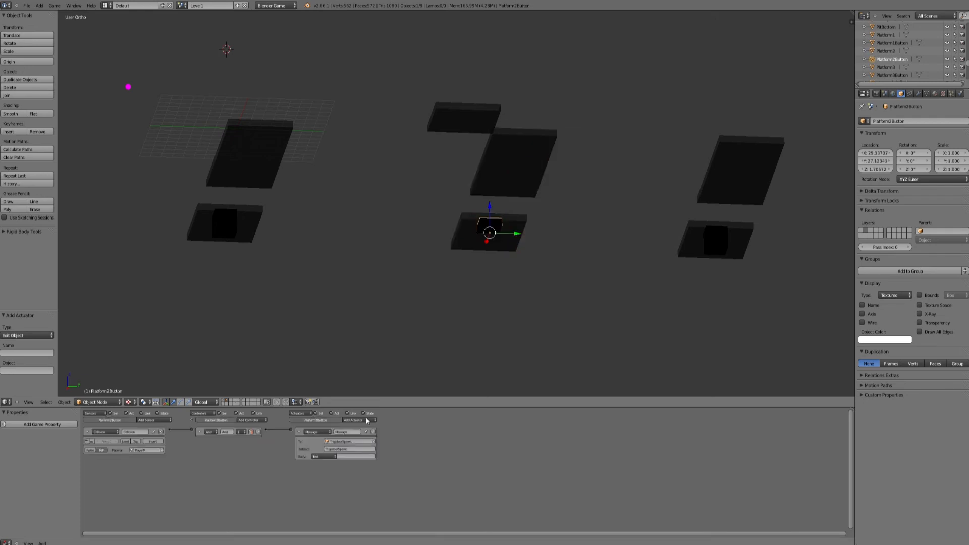
click(359, 420)
click(355, 444)
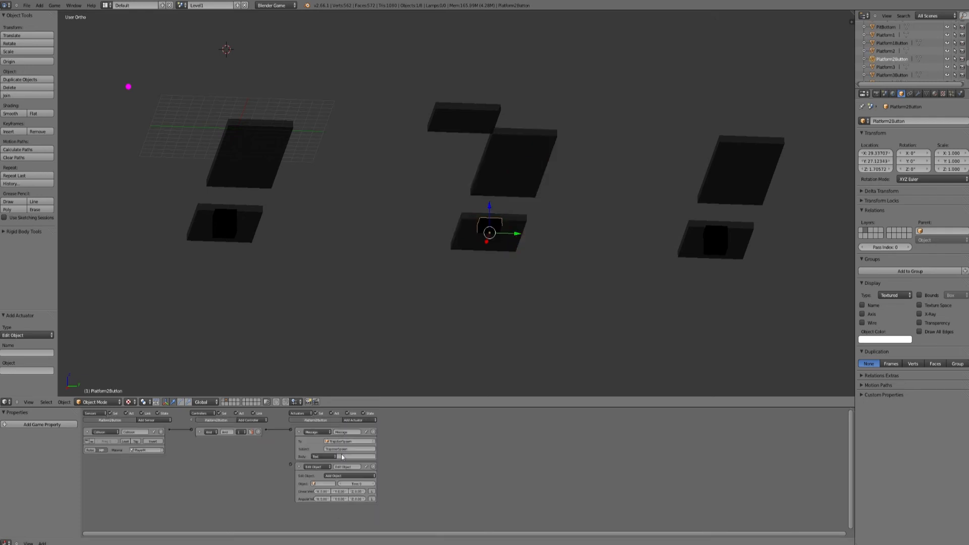
click(333, 475)
click(333, 464)
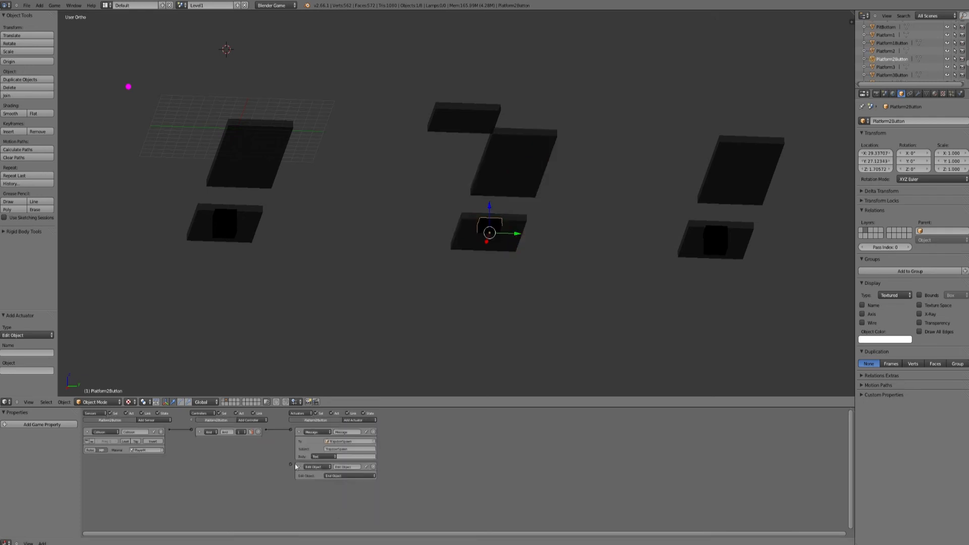
drag(290, 464, 266, 430)
key(ctrl+z)
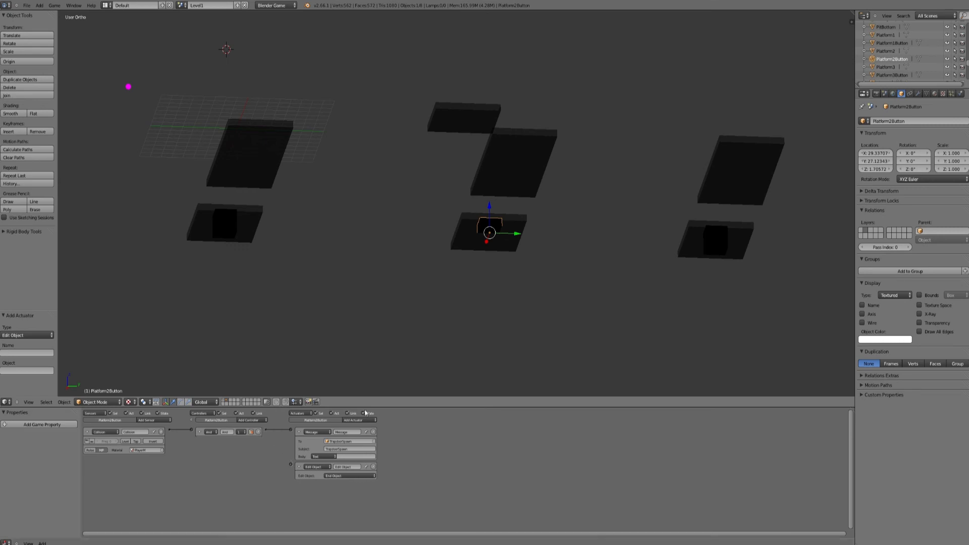
drag(266, 430, 291, 464)
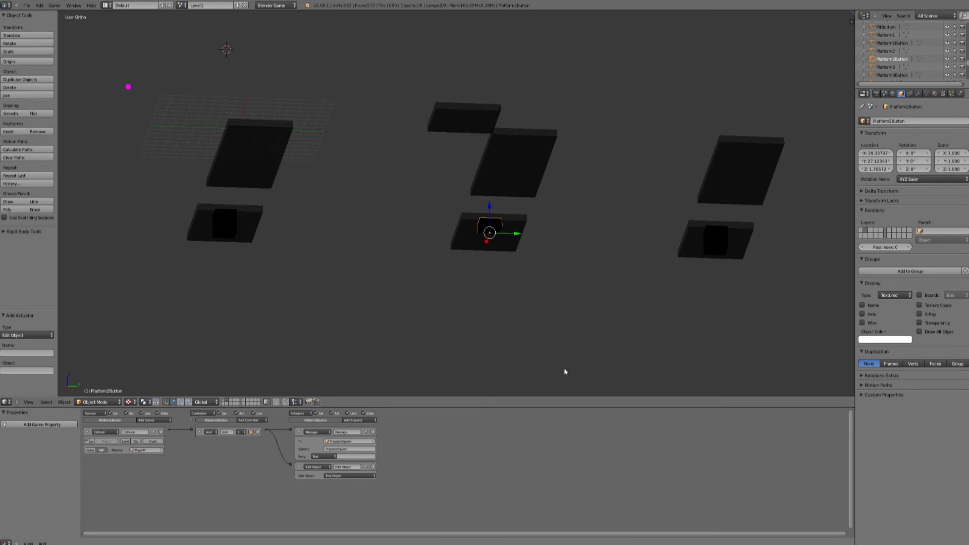
Add an Edit Object actuator set to End Object to Platform1Button, link it to the And controller, and save the file
right_click(715, 236)
click(360, 421)
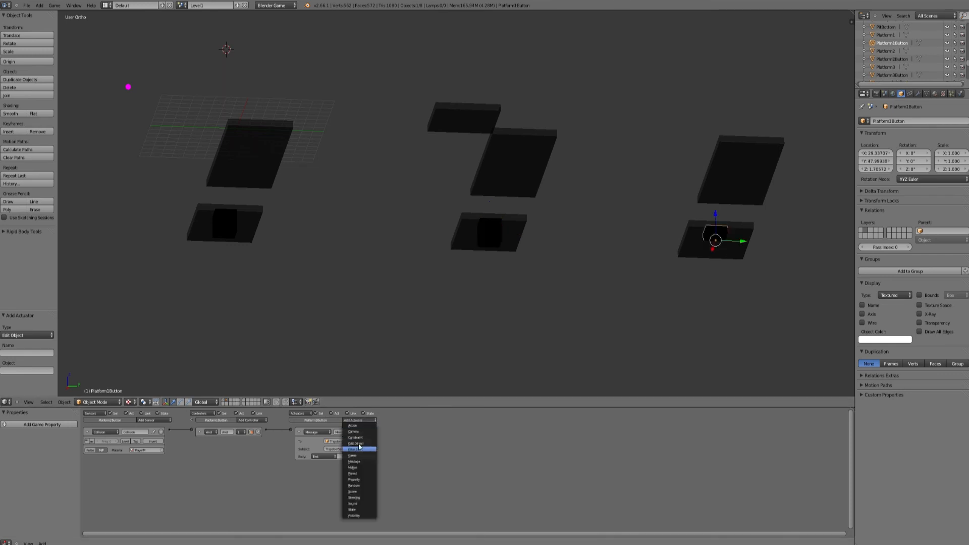
click(356, 443)
drag(291, 464, 266, 430)
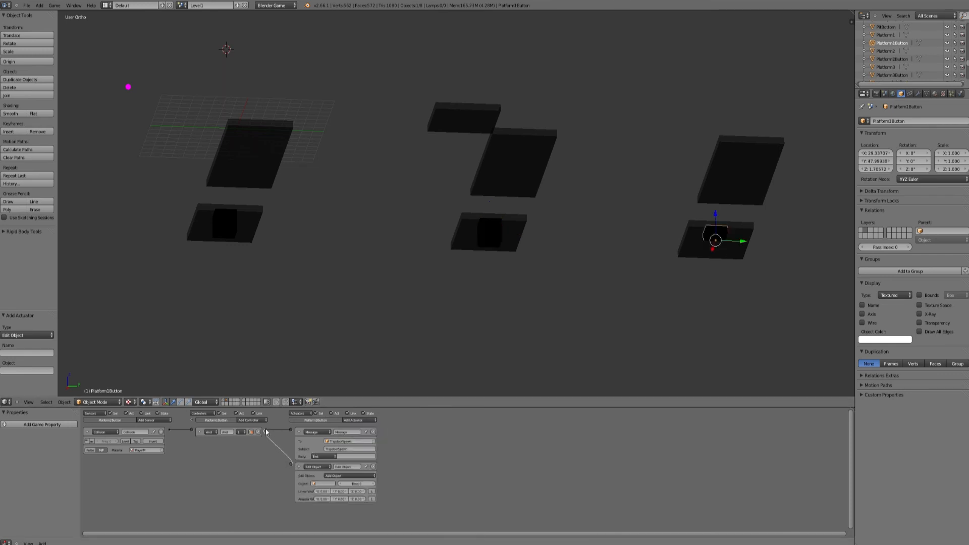
click(332, 476)
click(332, 466)
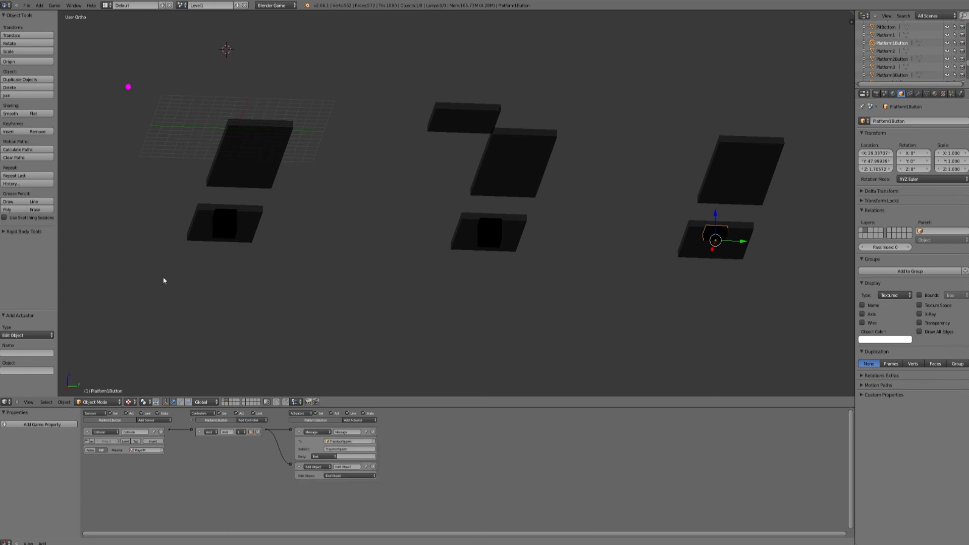
click(27, 5)
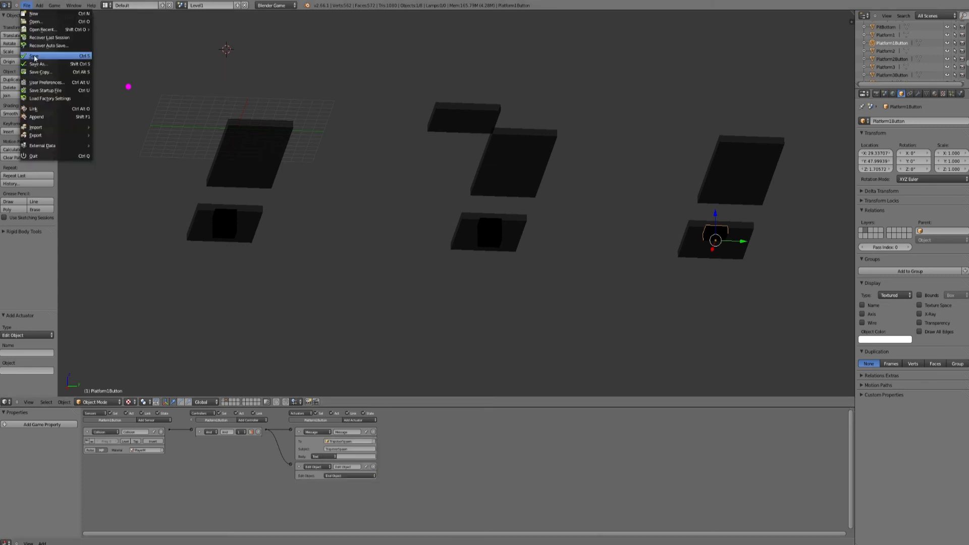
click(34, 56)
Show the first layer, start the game, and move the player along the platform past the yellow blocks to the green block
click(224, 404)
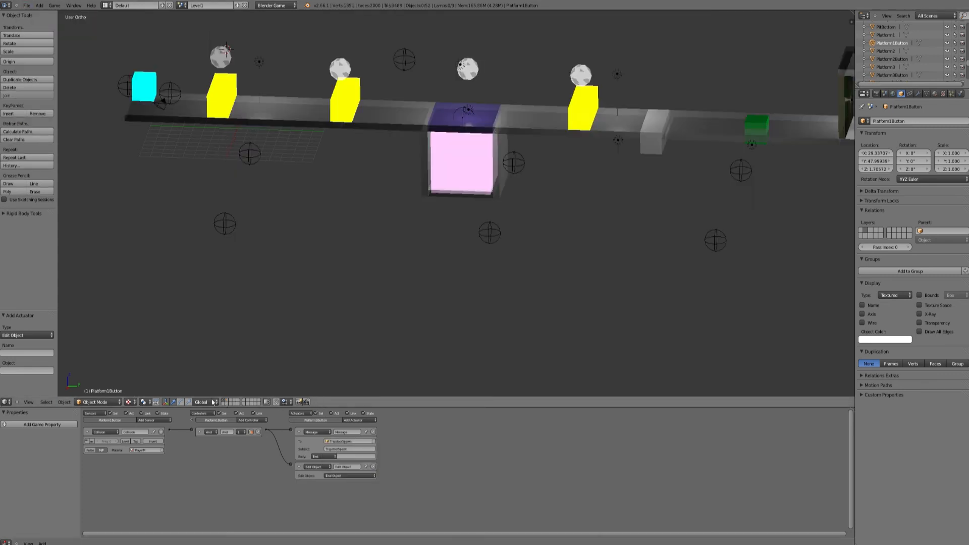
click(33, 376)
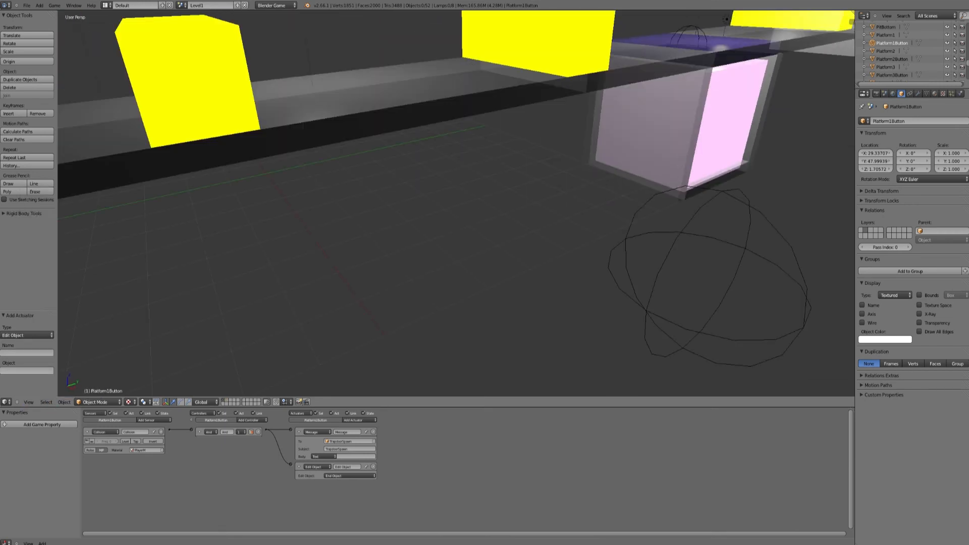
click(54, 6)
click(59, 14)
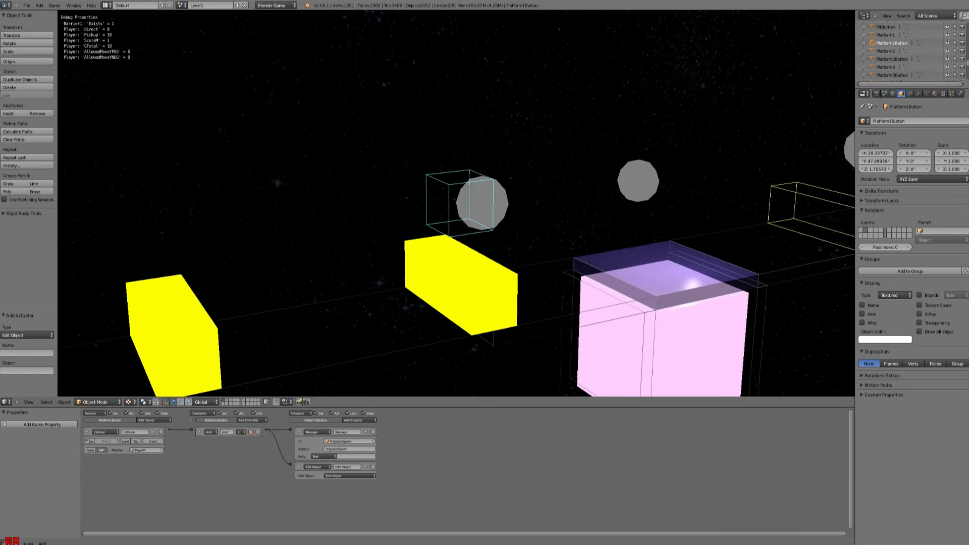
key(space)
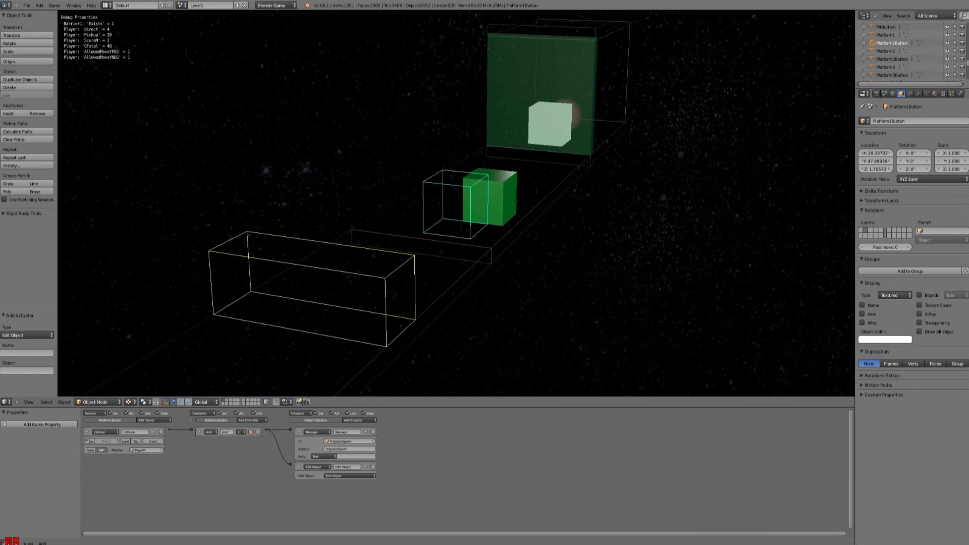
Bring the player back past the pit to the yellow blocks and jump there to test the trapdoor respawn
key(Escape)
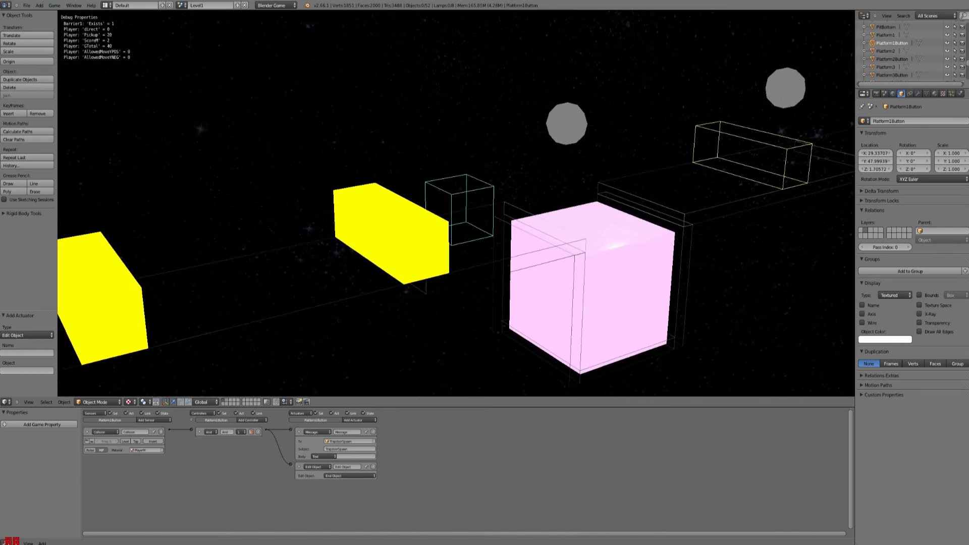
key(space)
key(space)
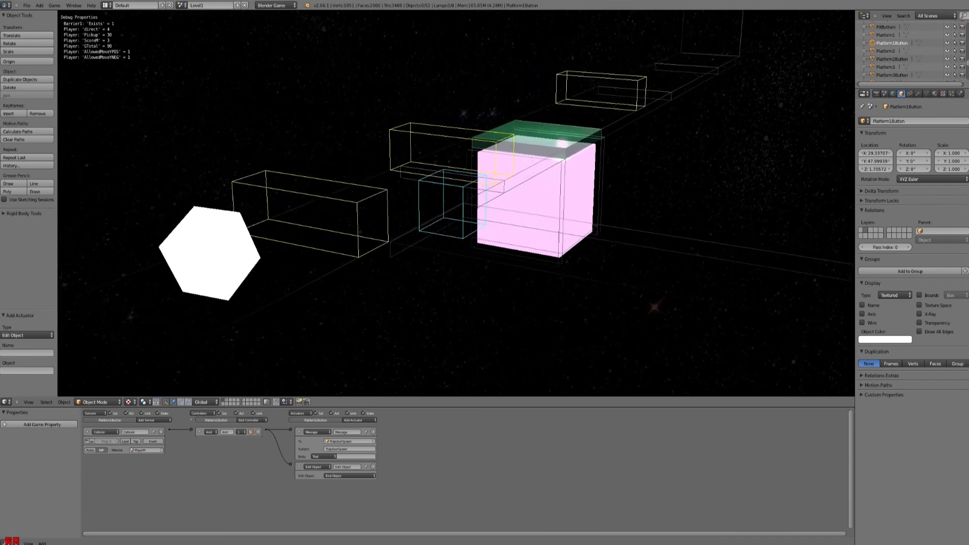
Move the player forward over the green trapdoor above the pink block and on toward the platform's far end
key(Up)
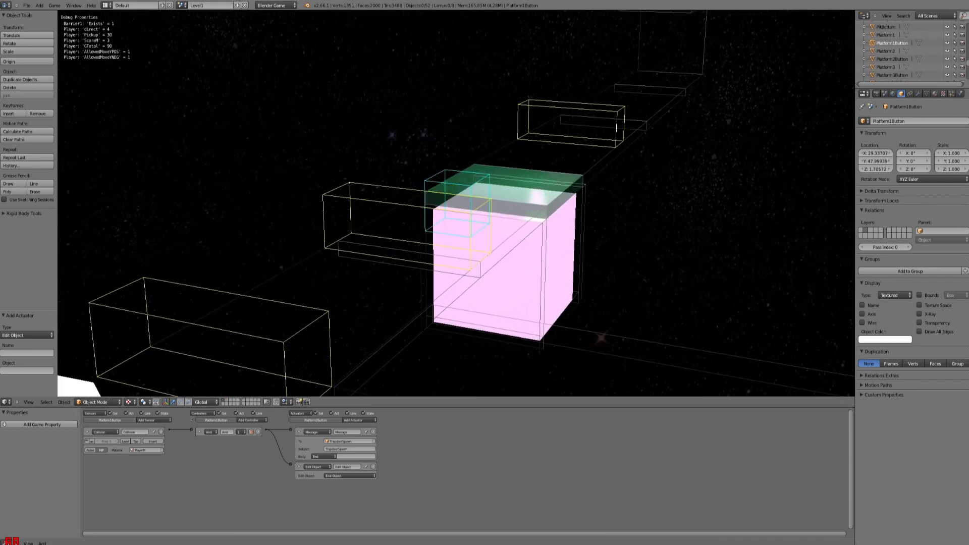
key(Up)
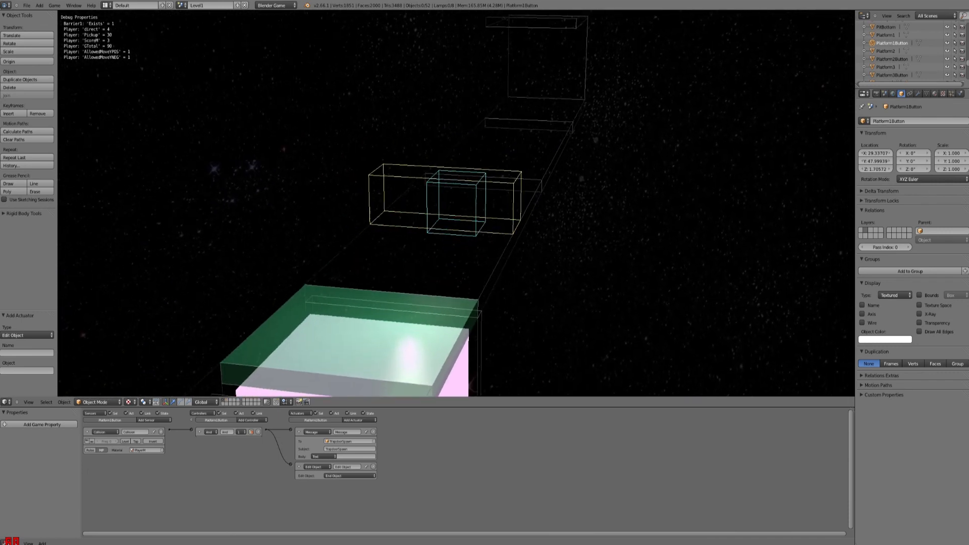
key(Up)
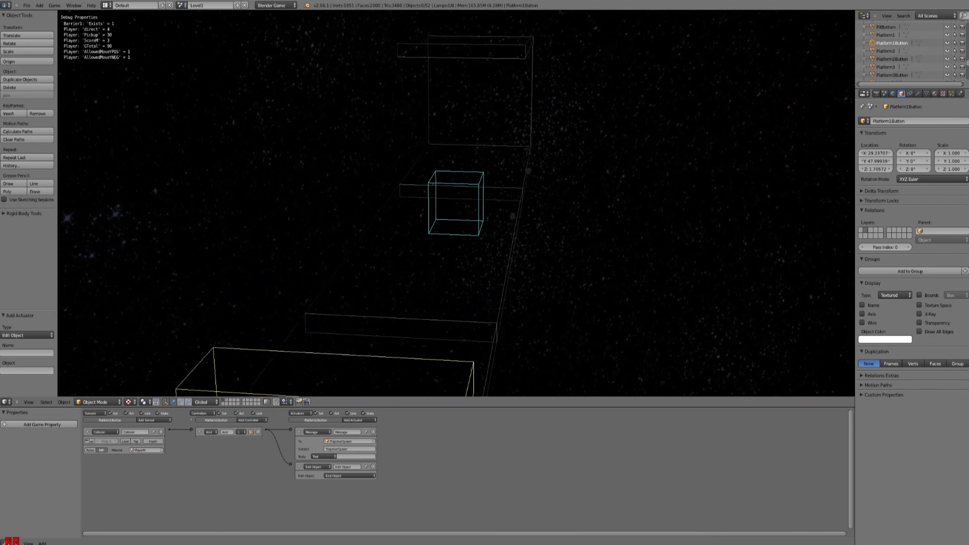
key(Up)
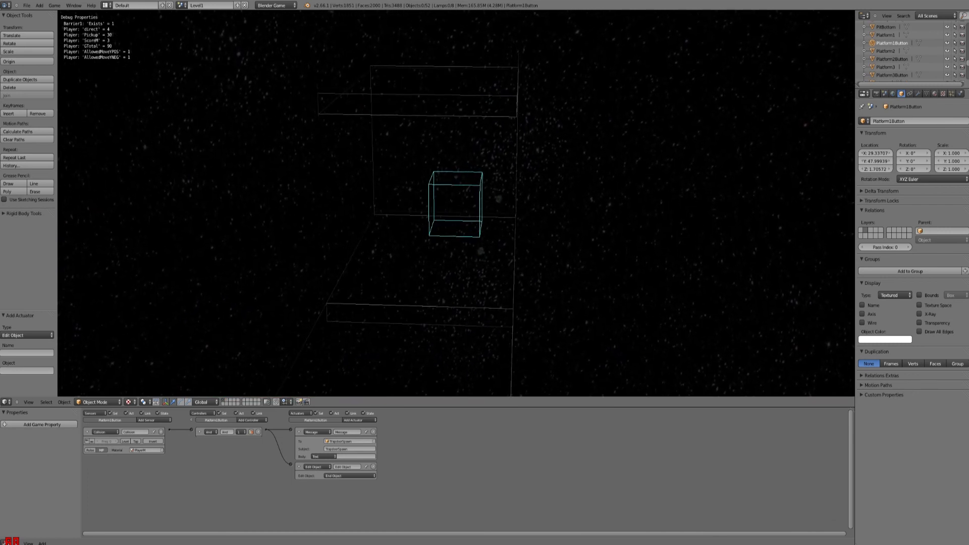